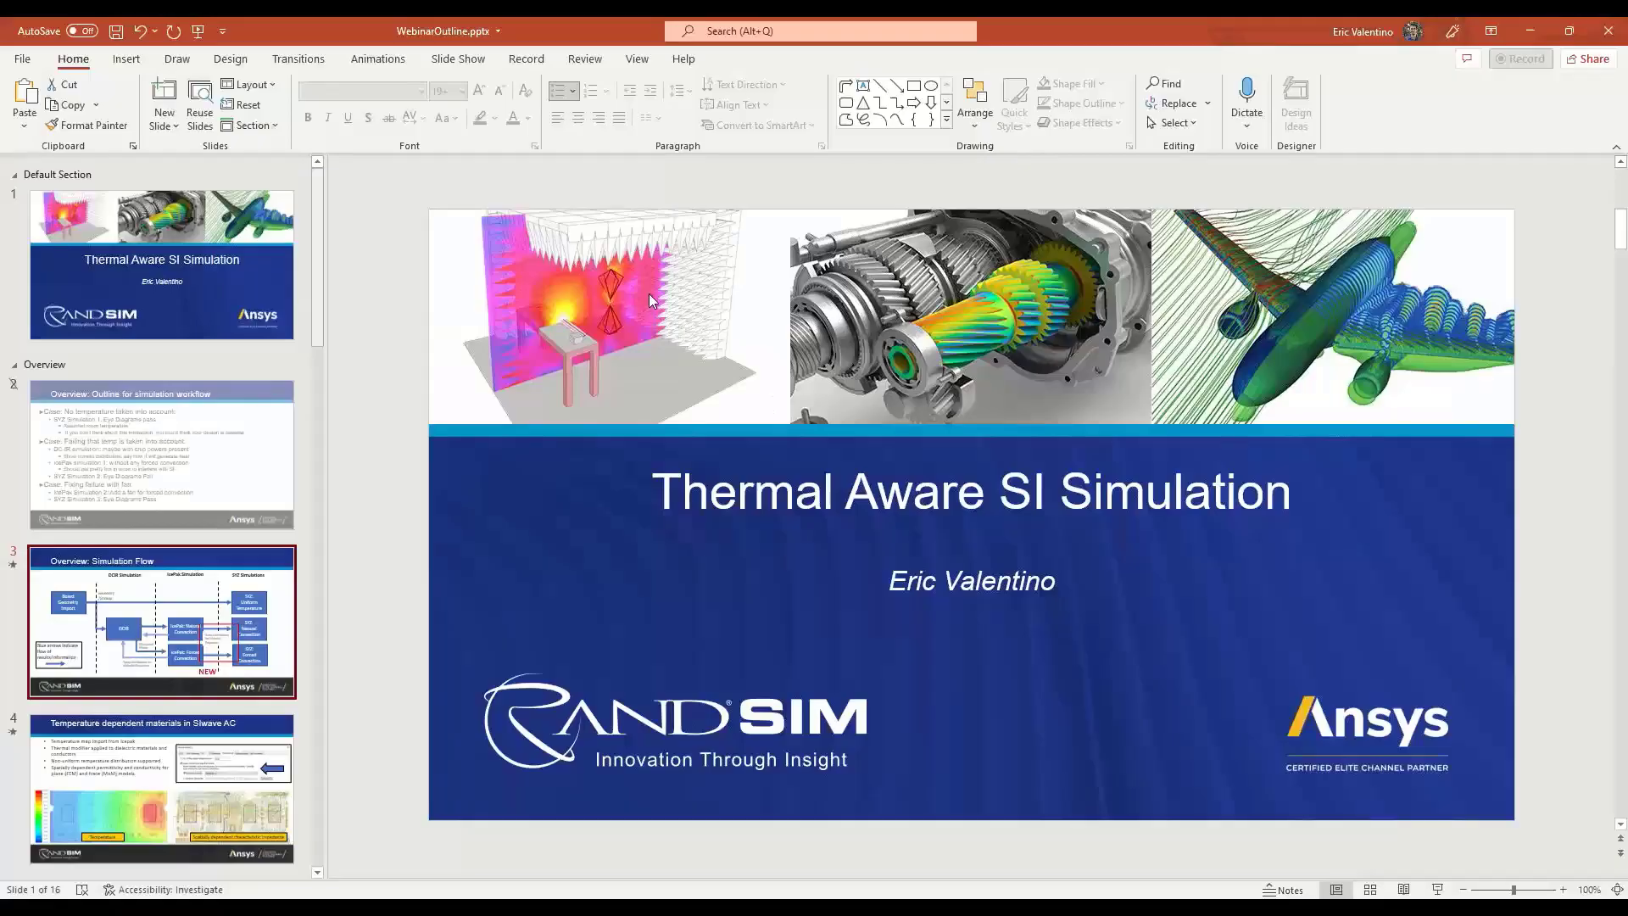
- Return to SIwave and centre the full SODIMM board layout in the view
key("alt+Tab")
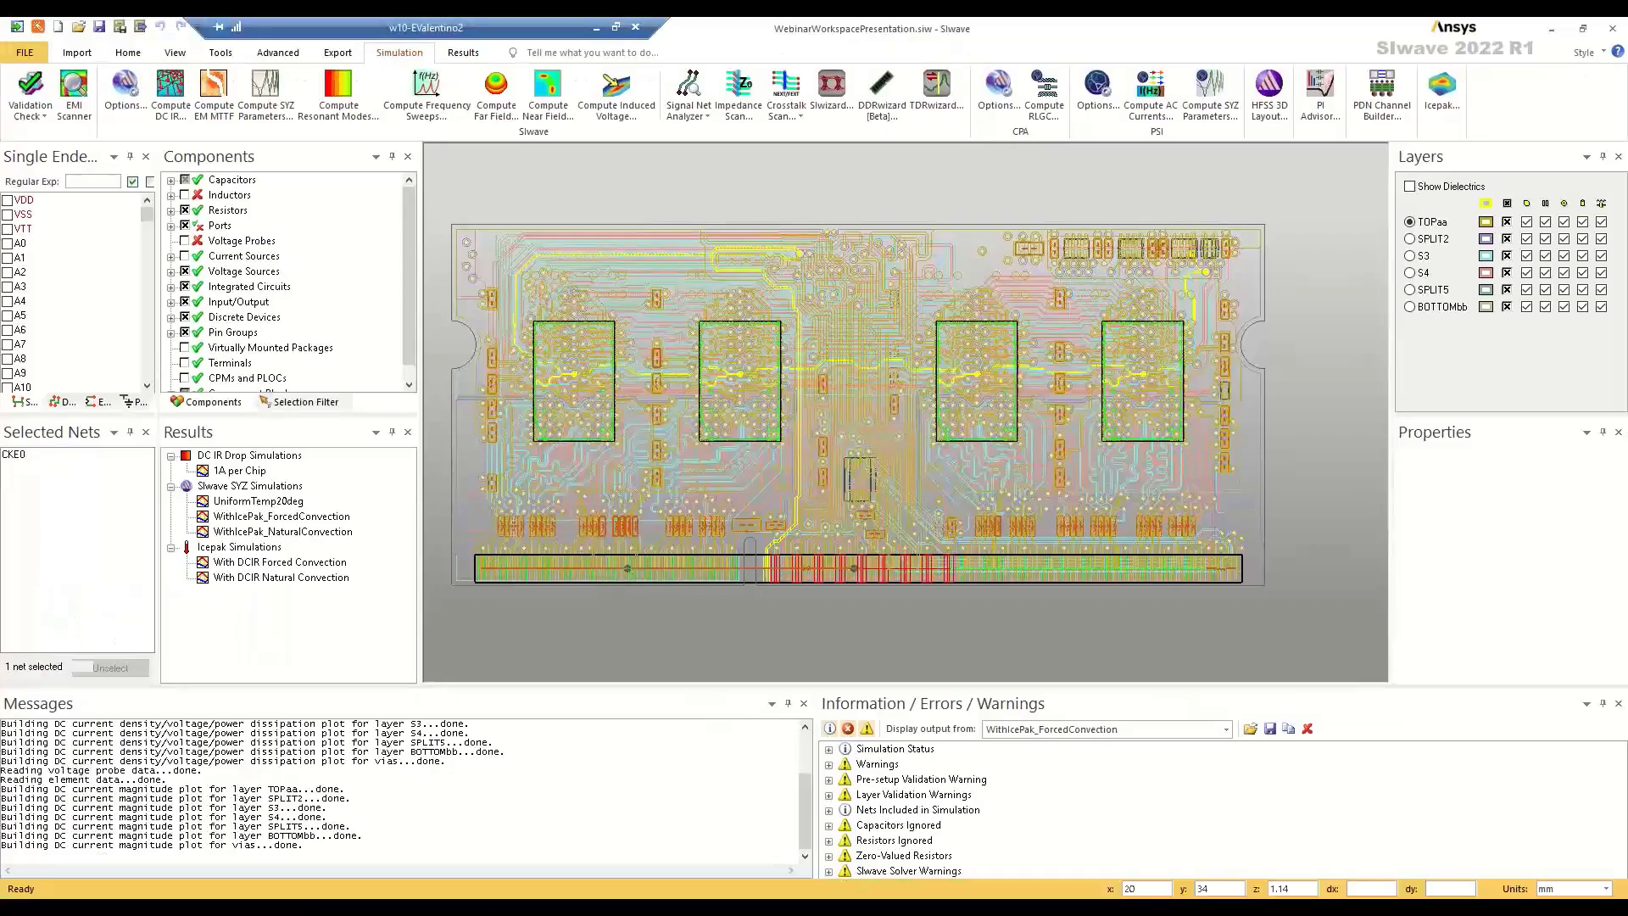
left_click_drag(708, 490, 747, 494)
scroll(755, 495, "up", 1)
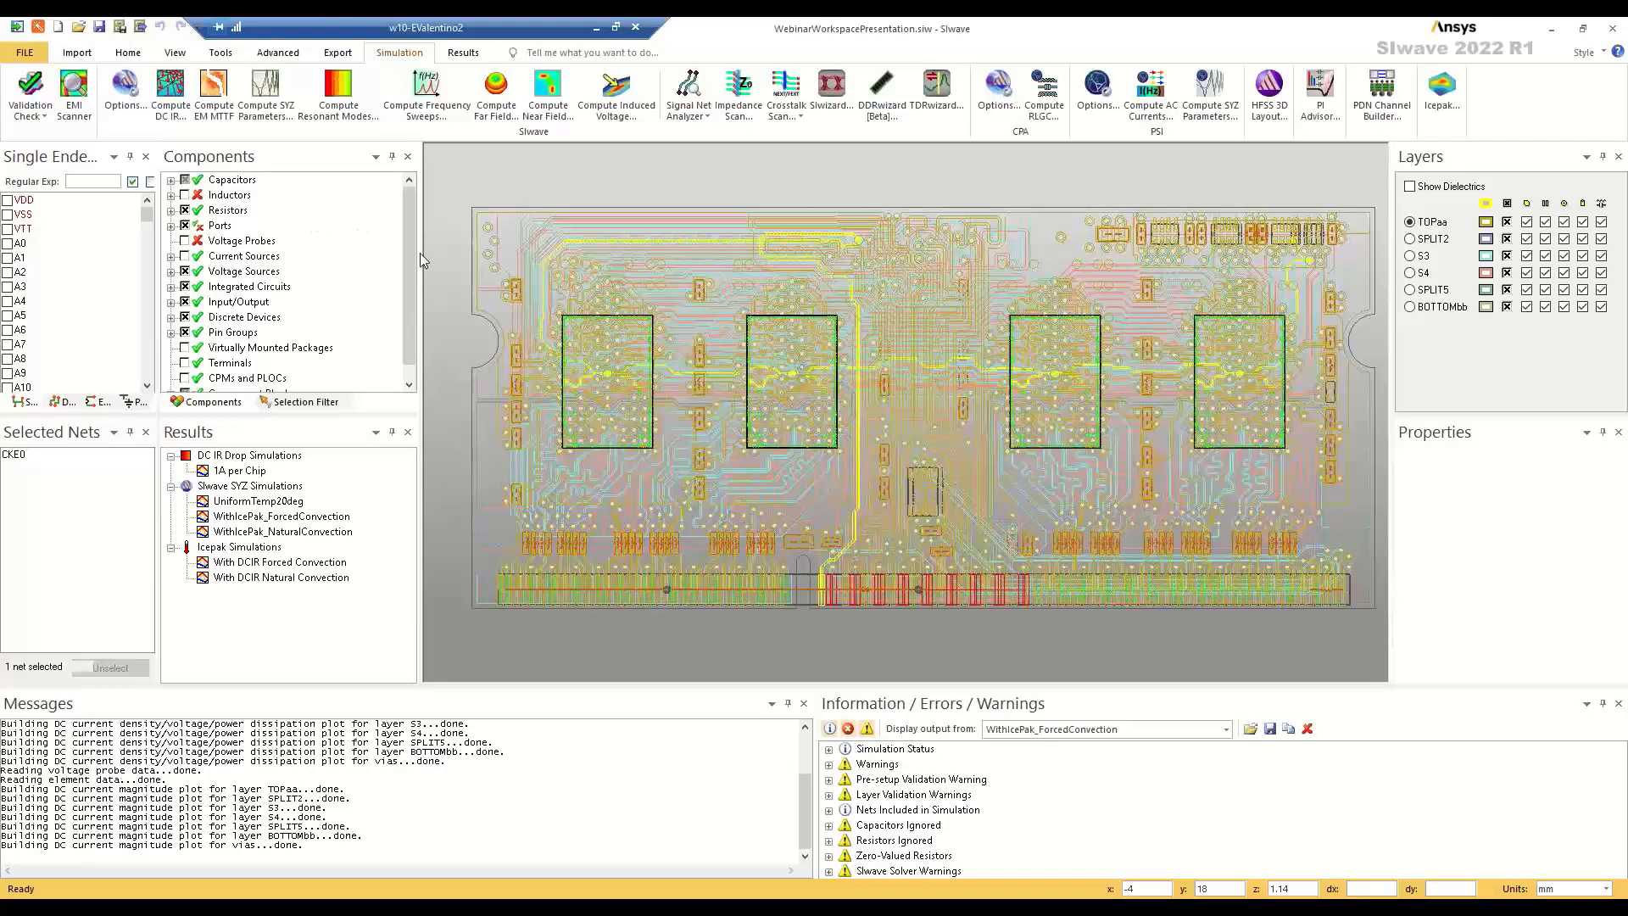
mouse_move(815, 474)
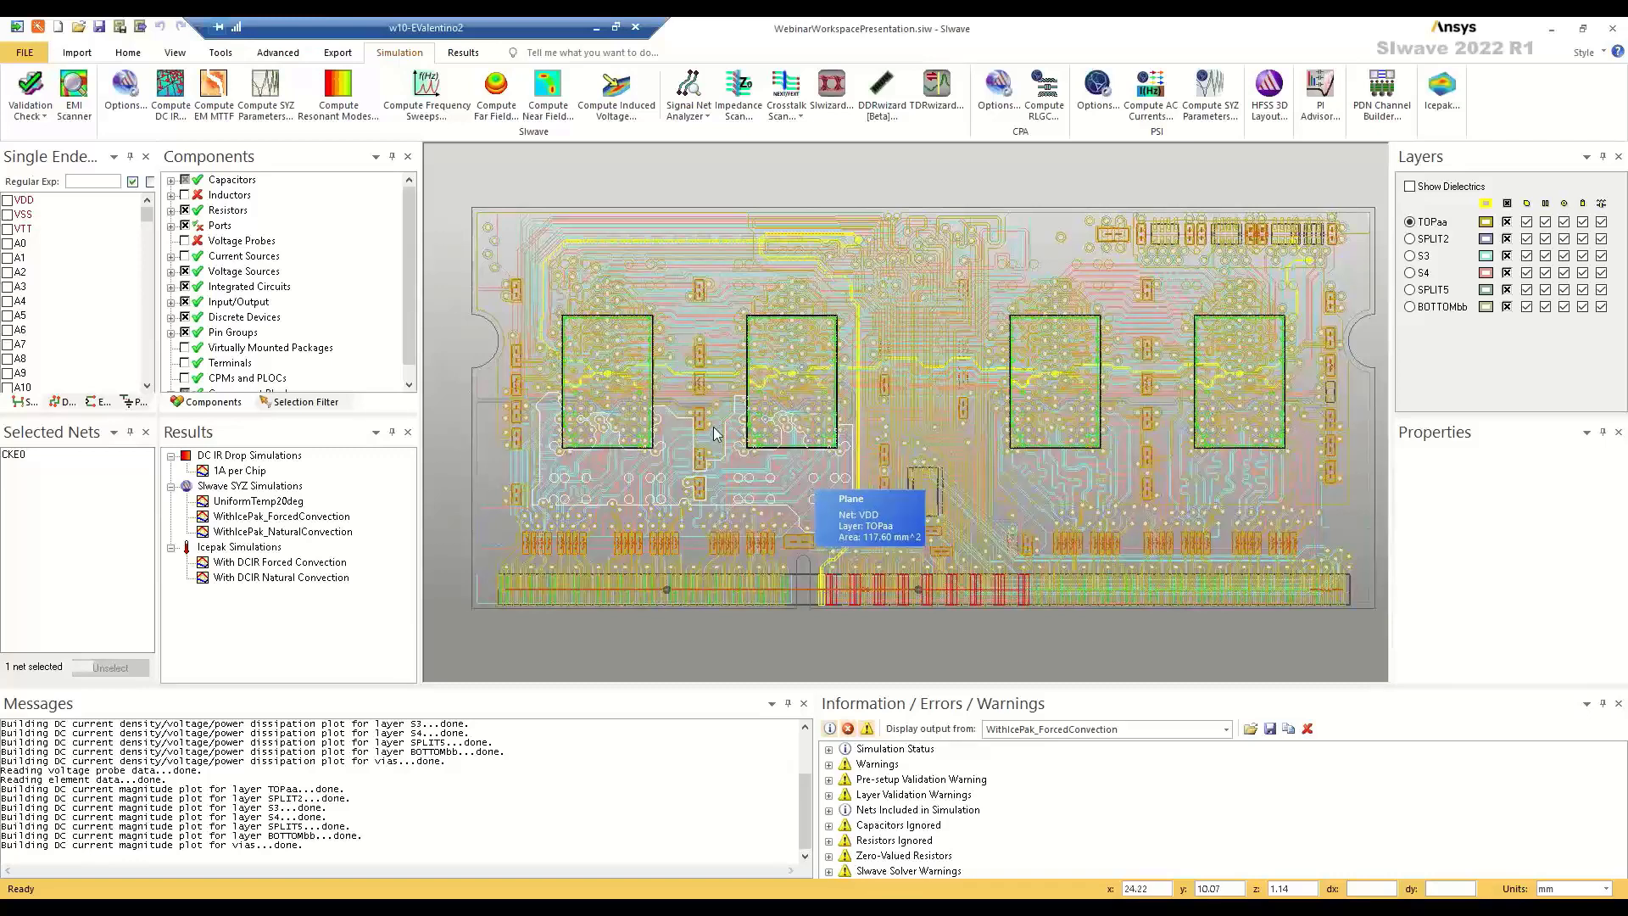
mouse_move(488, 265)
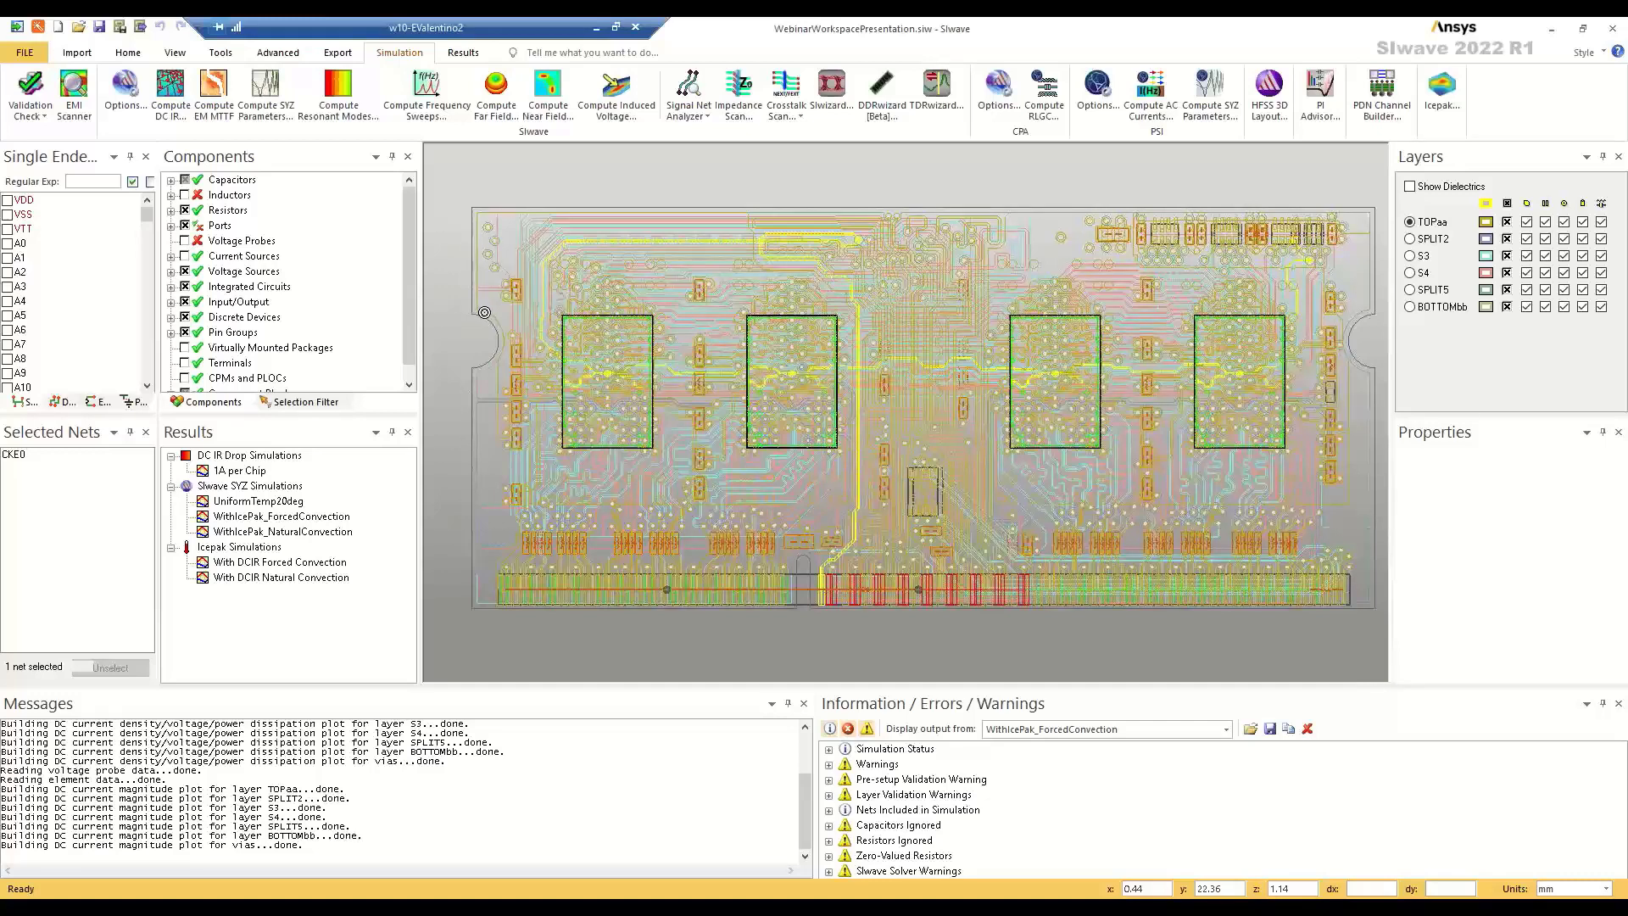
left_click(39, 27)
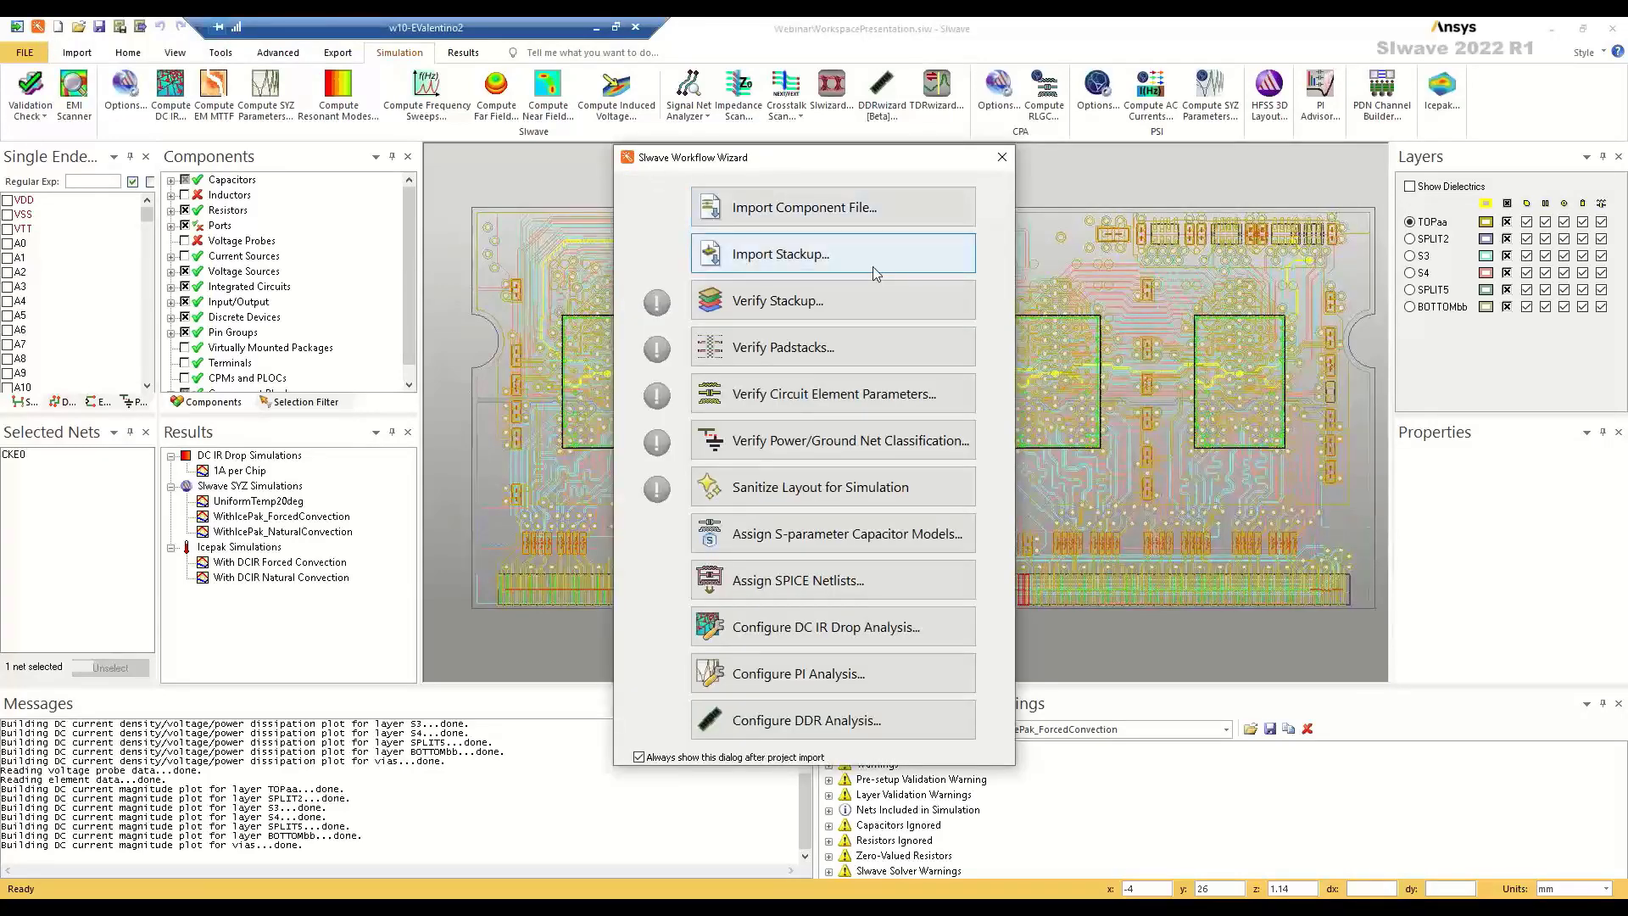
left_click(1002, 158)
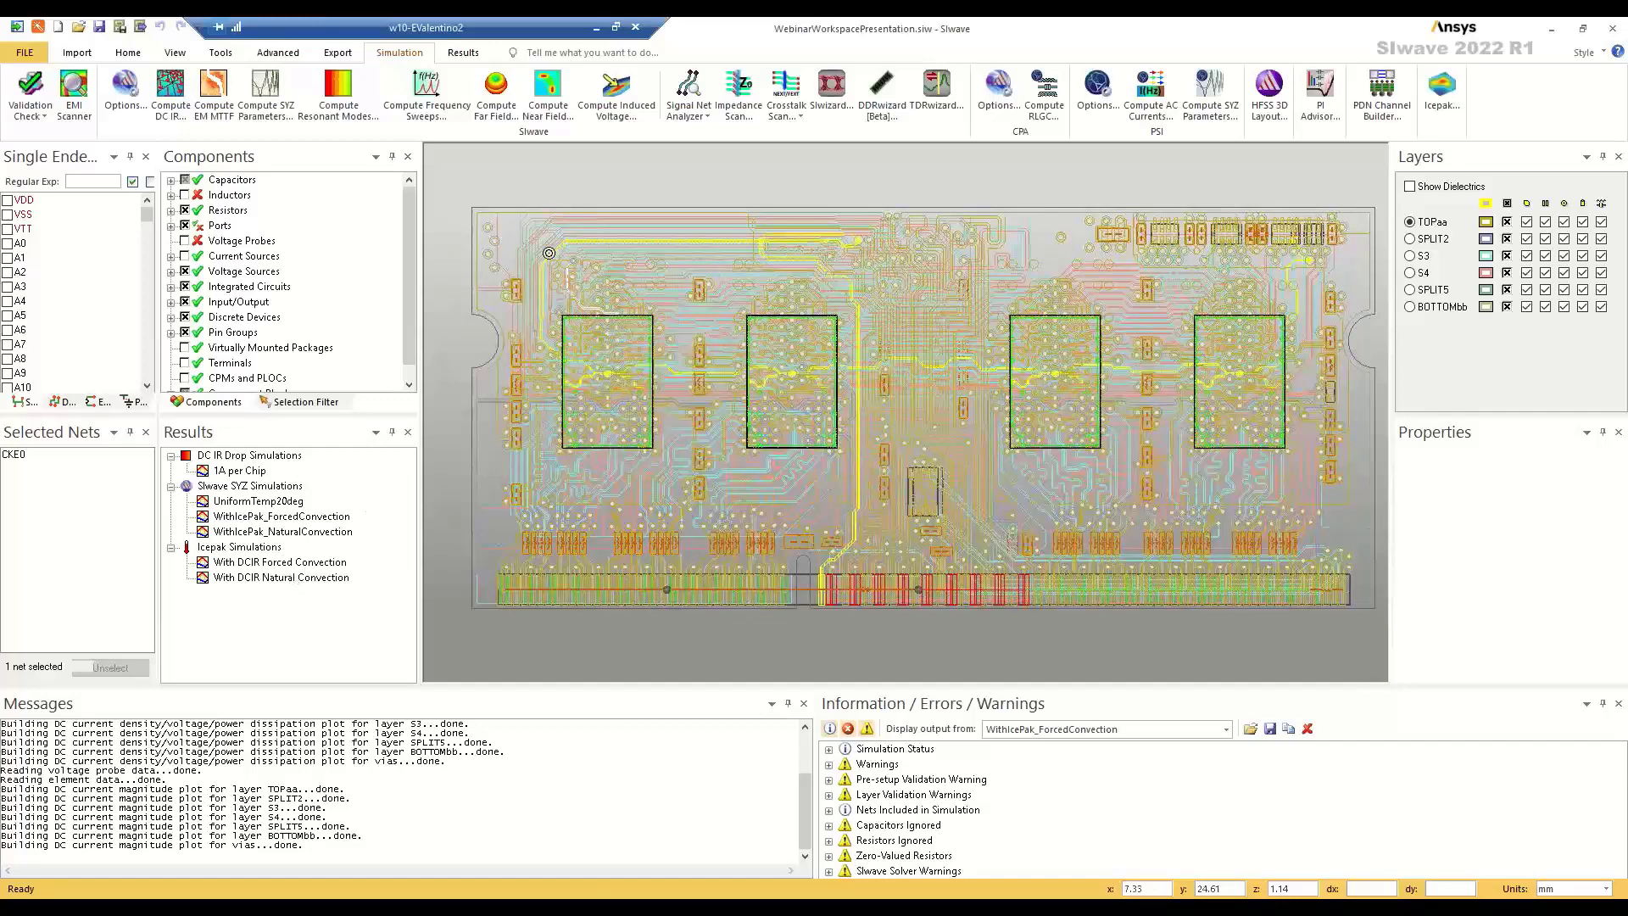
mouse_move(526, 220)
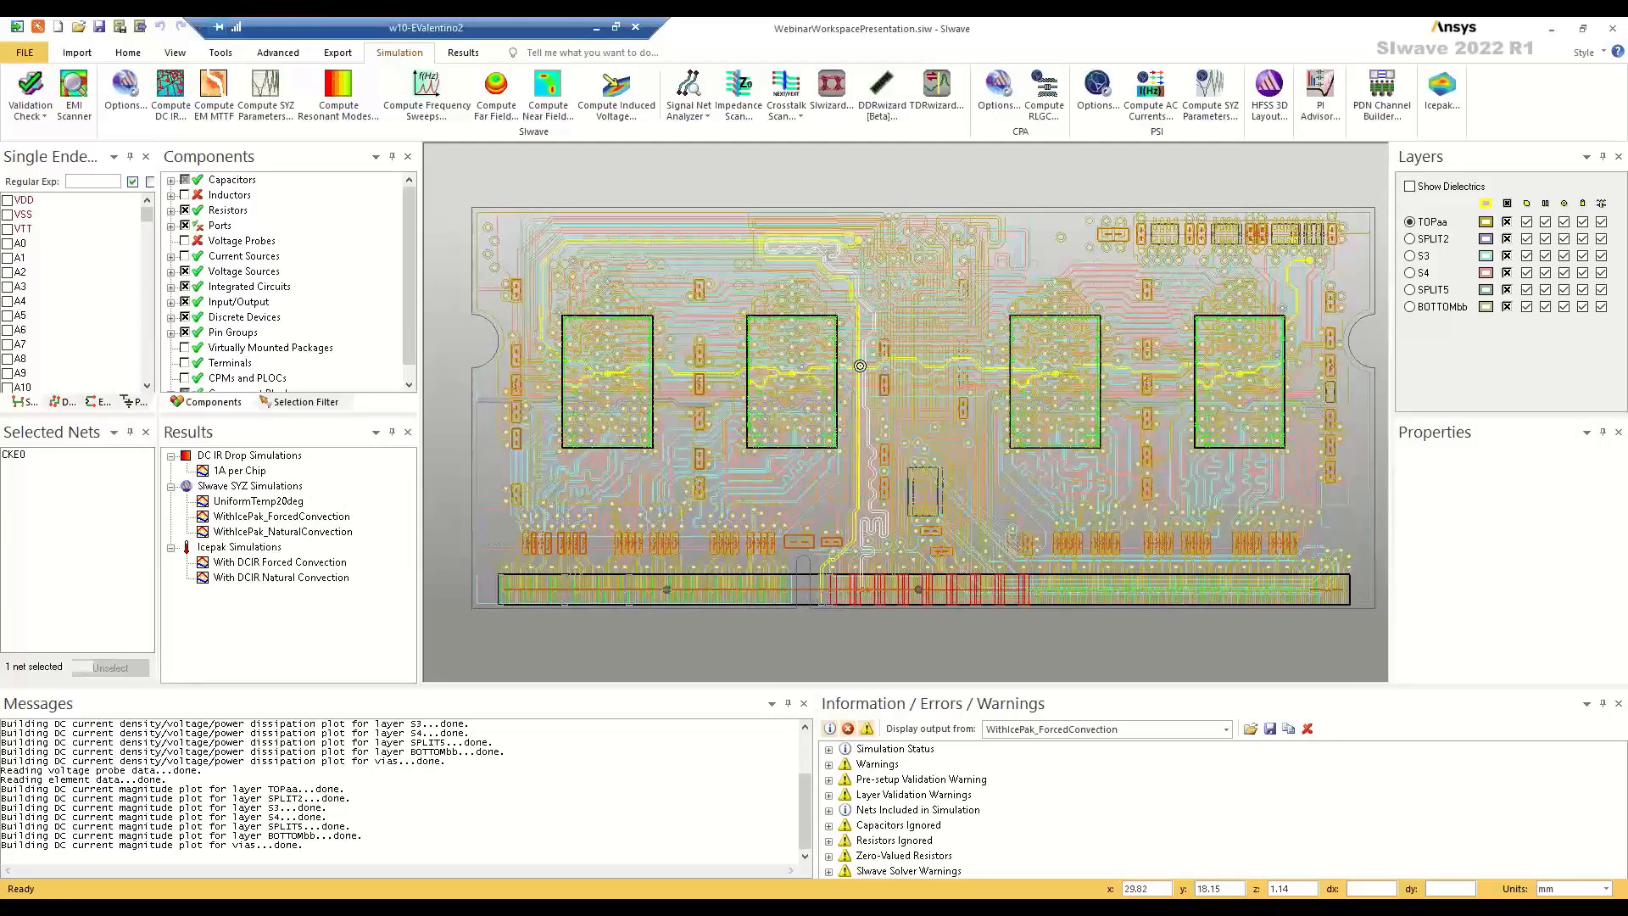
mouse_move(865, 390)
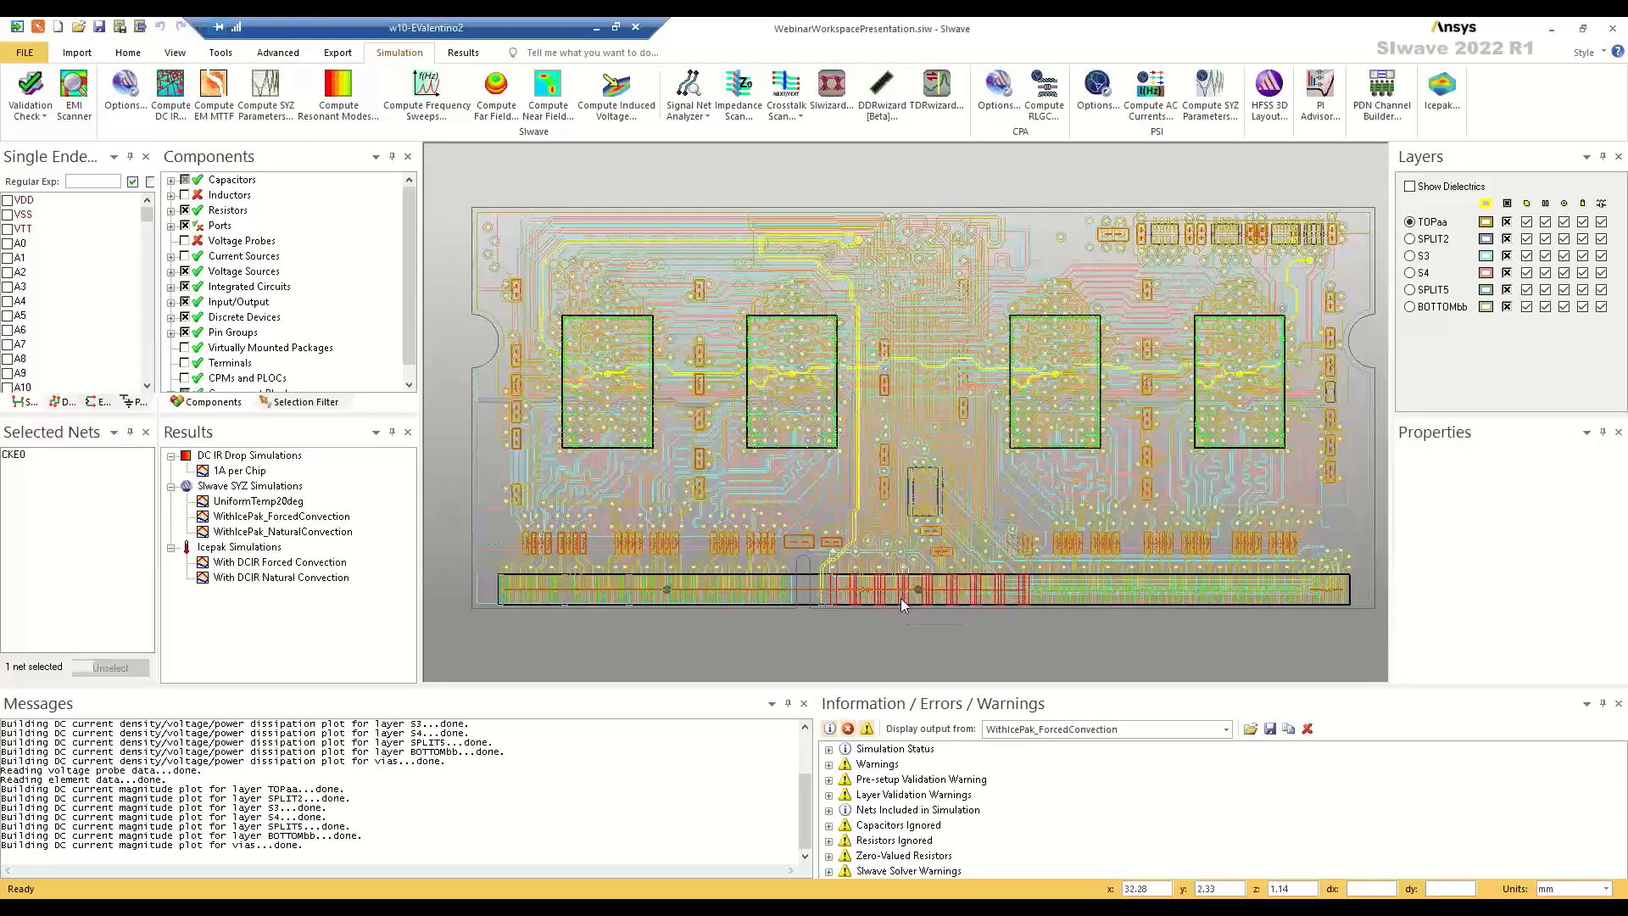
scroll(875, 614, "up", 3)
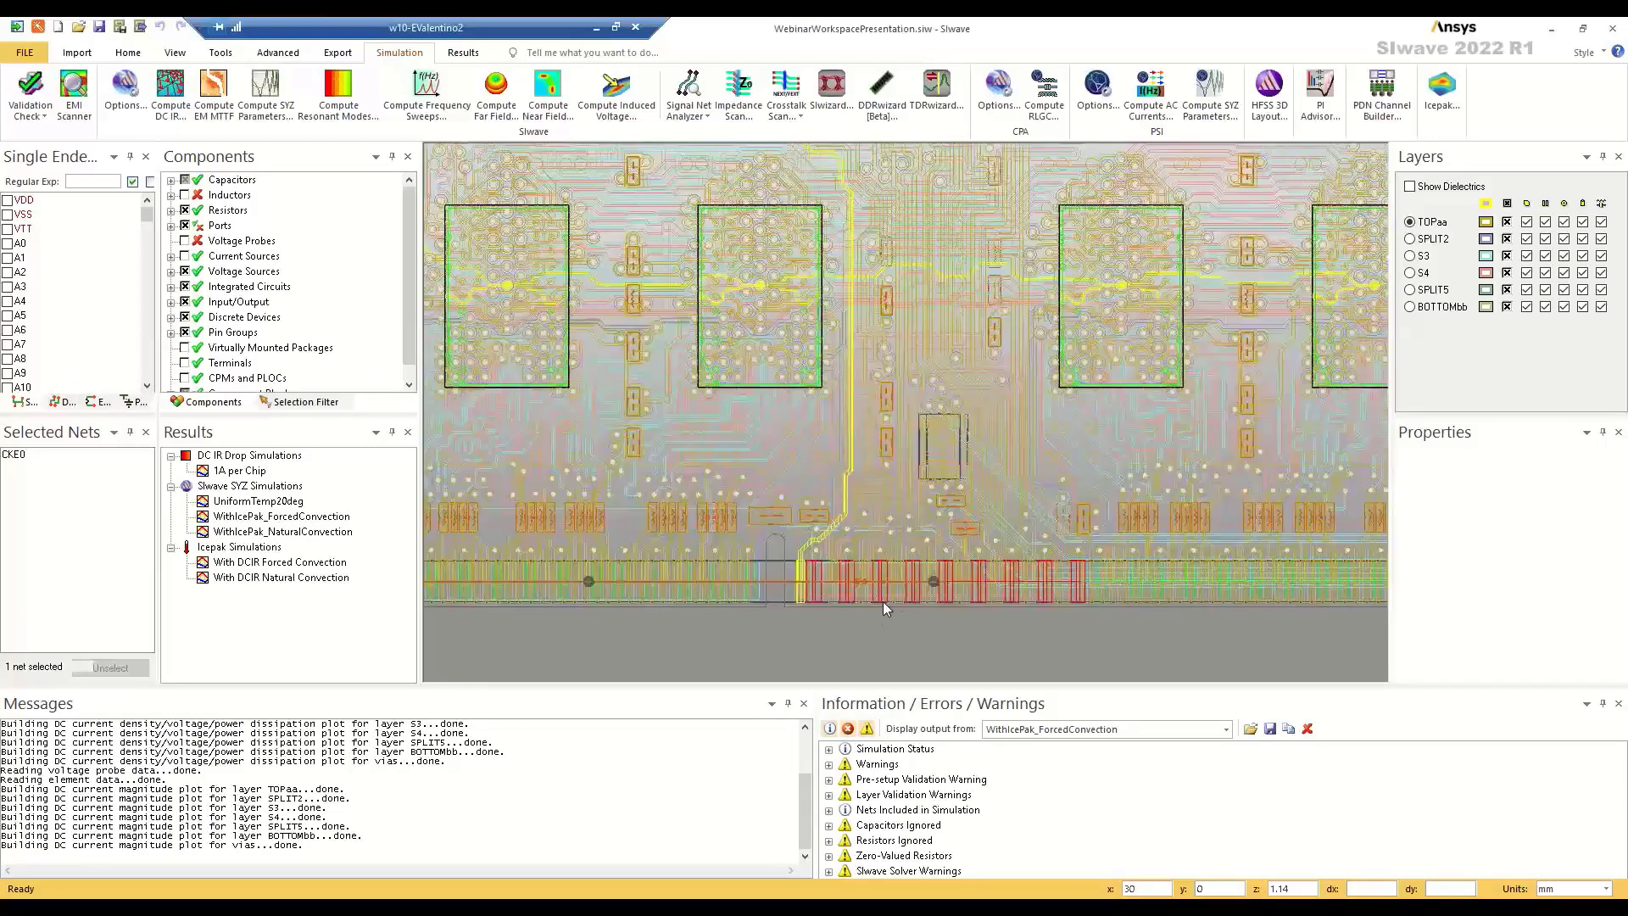
mouse_move(789, 575)
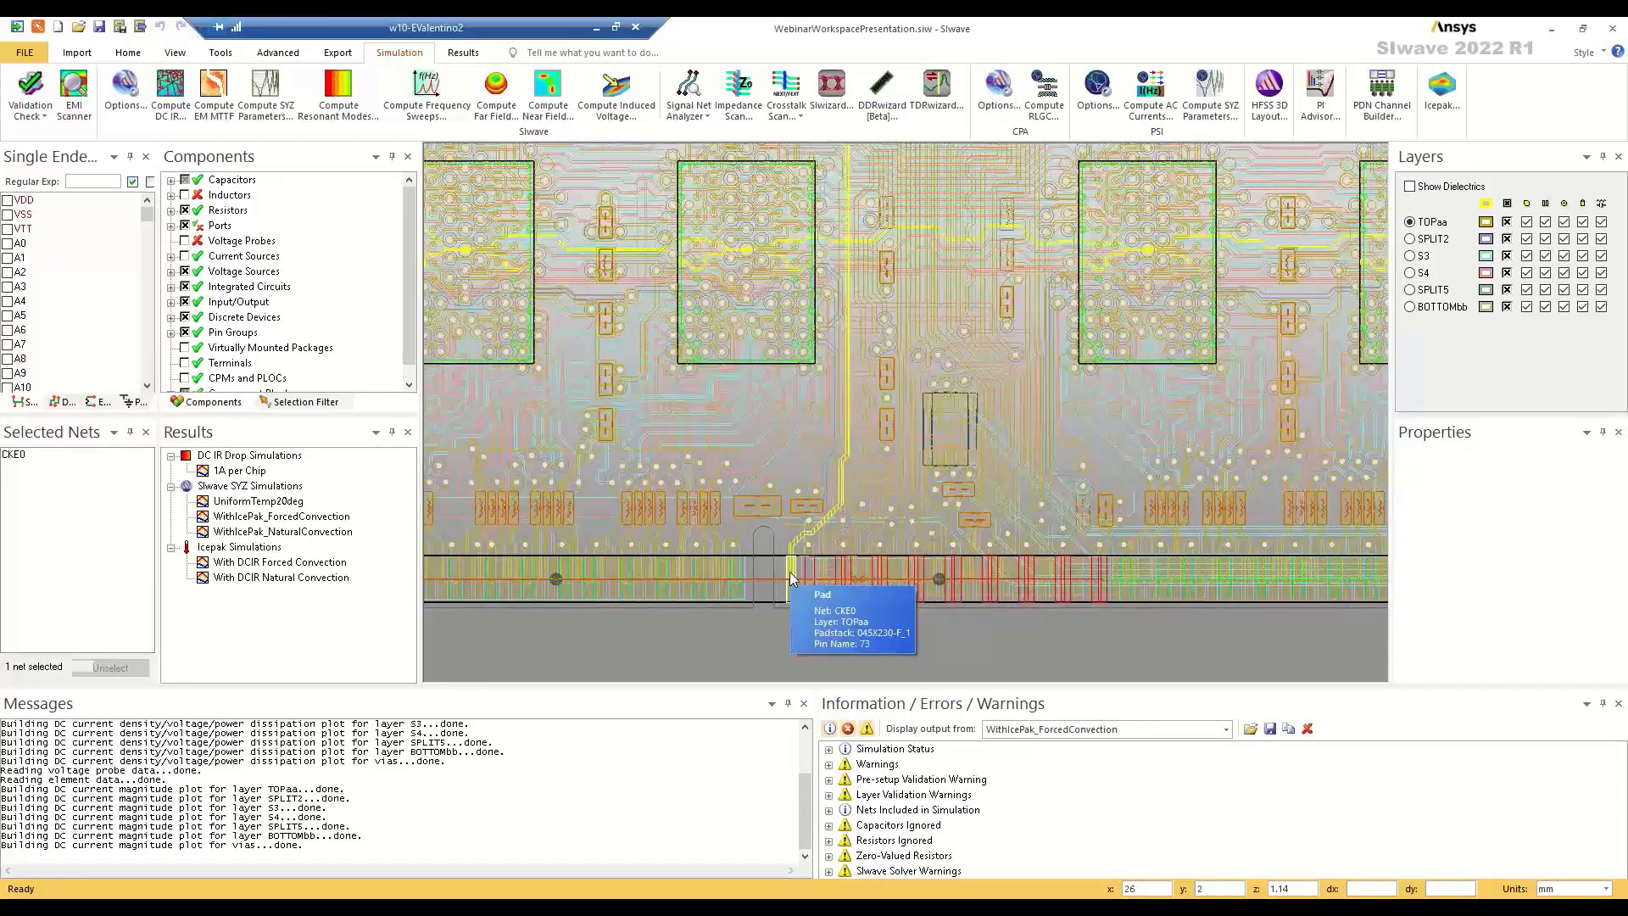
scroll(791, 579, "down", 2)
scroll(1263, 240, "up", 2)
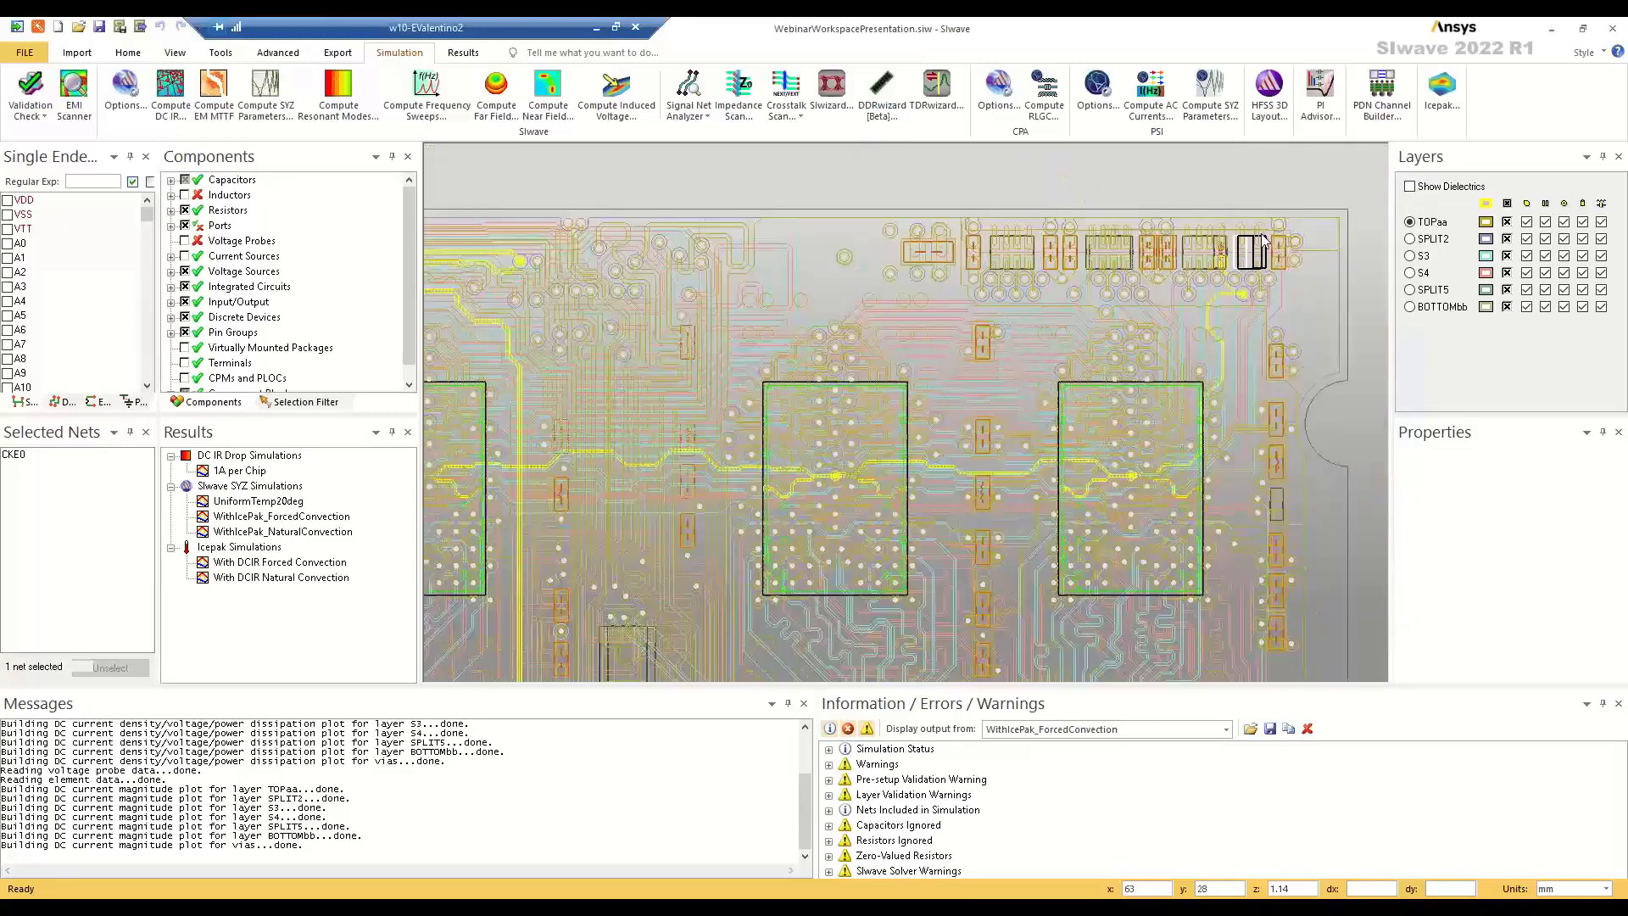
scroll(1263, 240, "up", 2)
mouse_move(1217, 260)
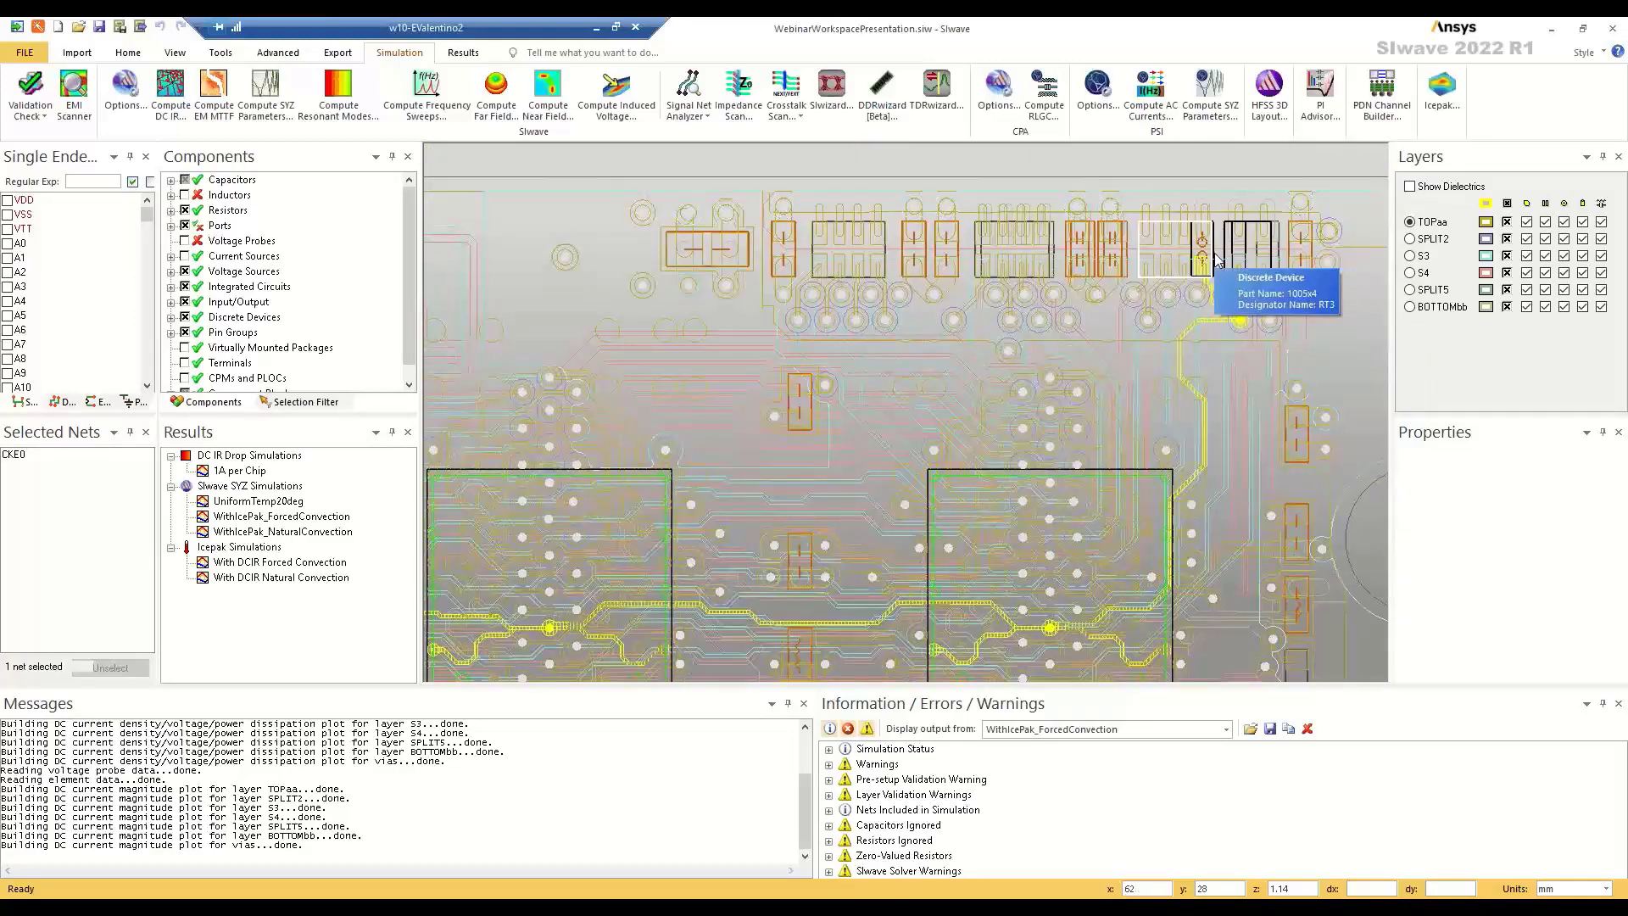
scroll(1217, 261, "down", 2)
scroll(1052, 243, "down", 3)
mouse_move(1051, 243)
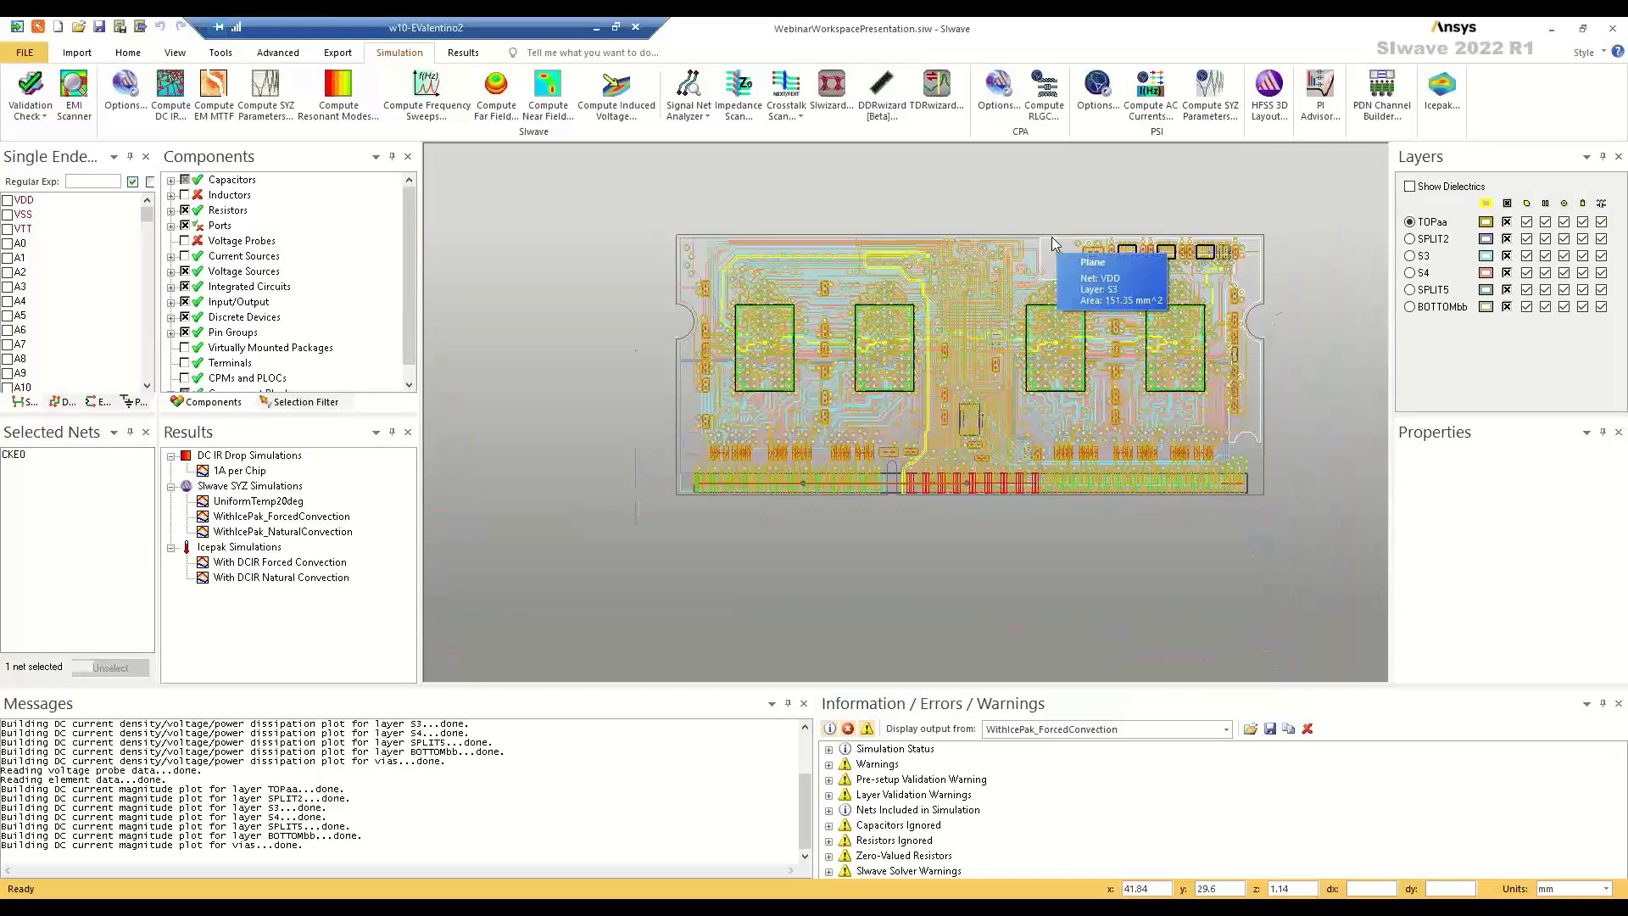
scroll(1052, 244, "up", 2)
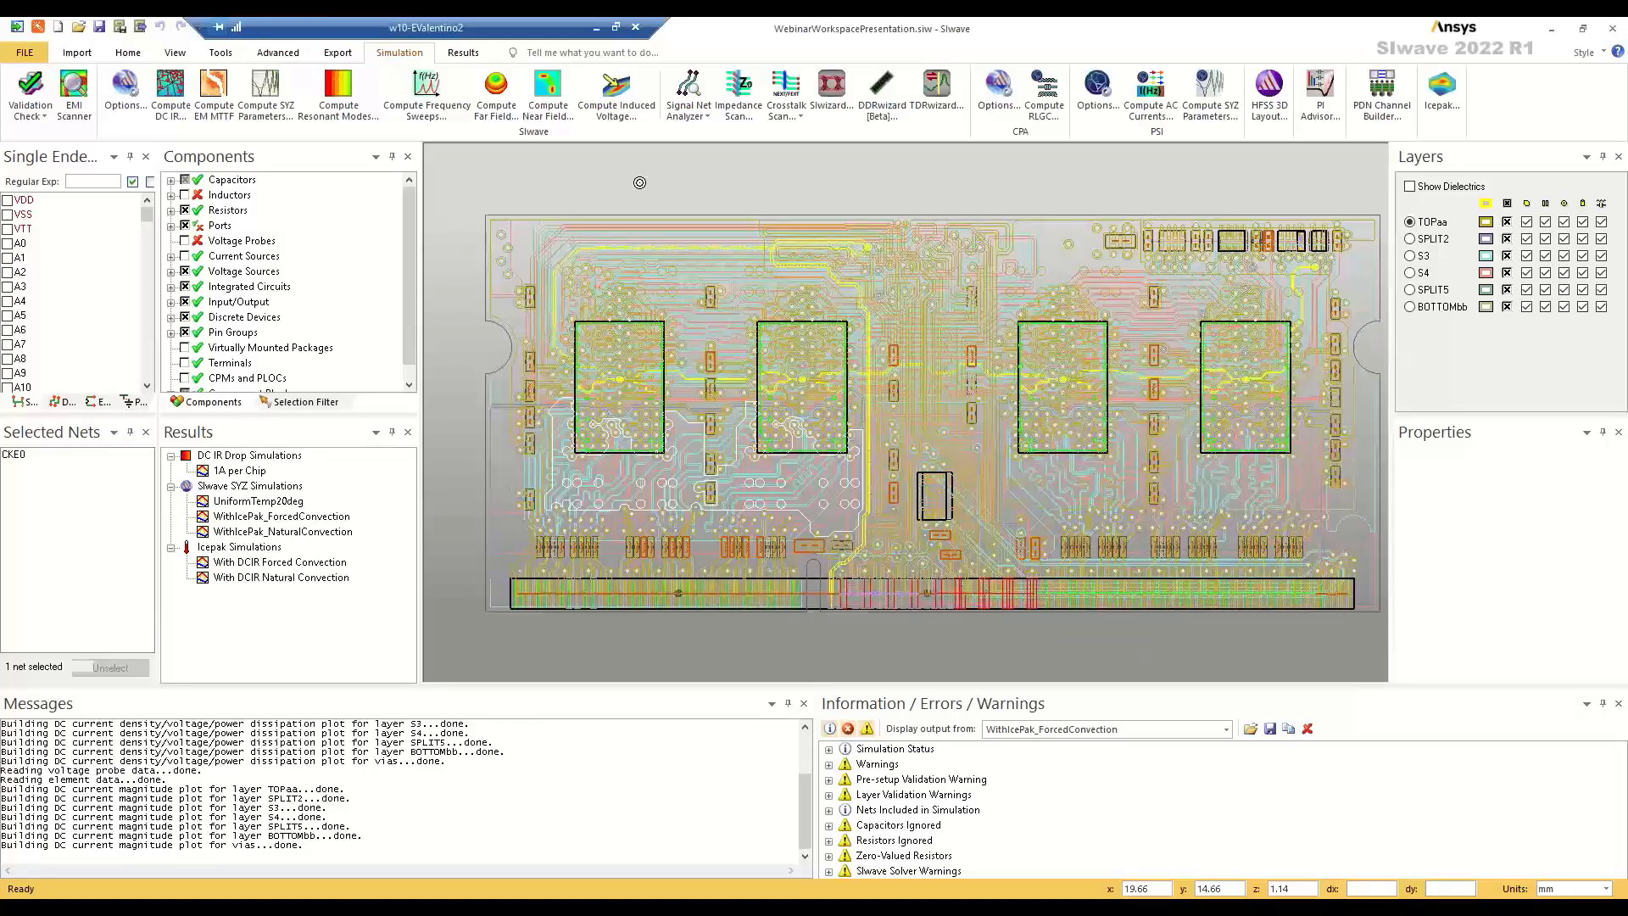
- Open Generate Port on Selected Nets for the CKE0 net
left_click(220, 52)
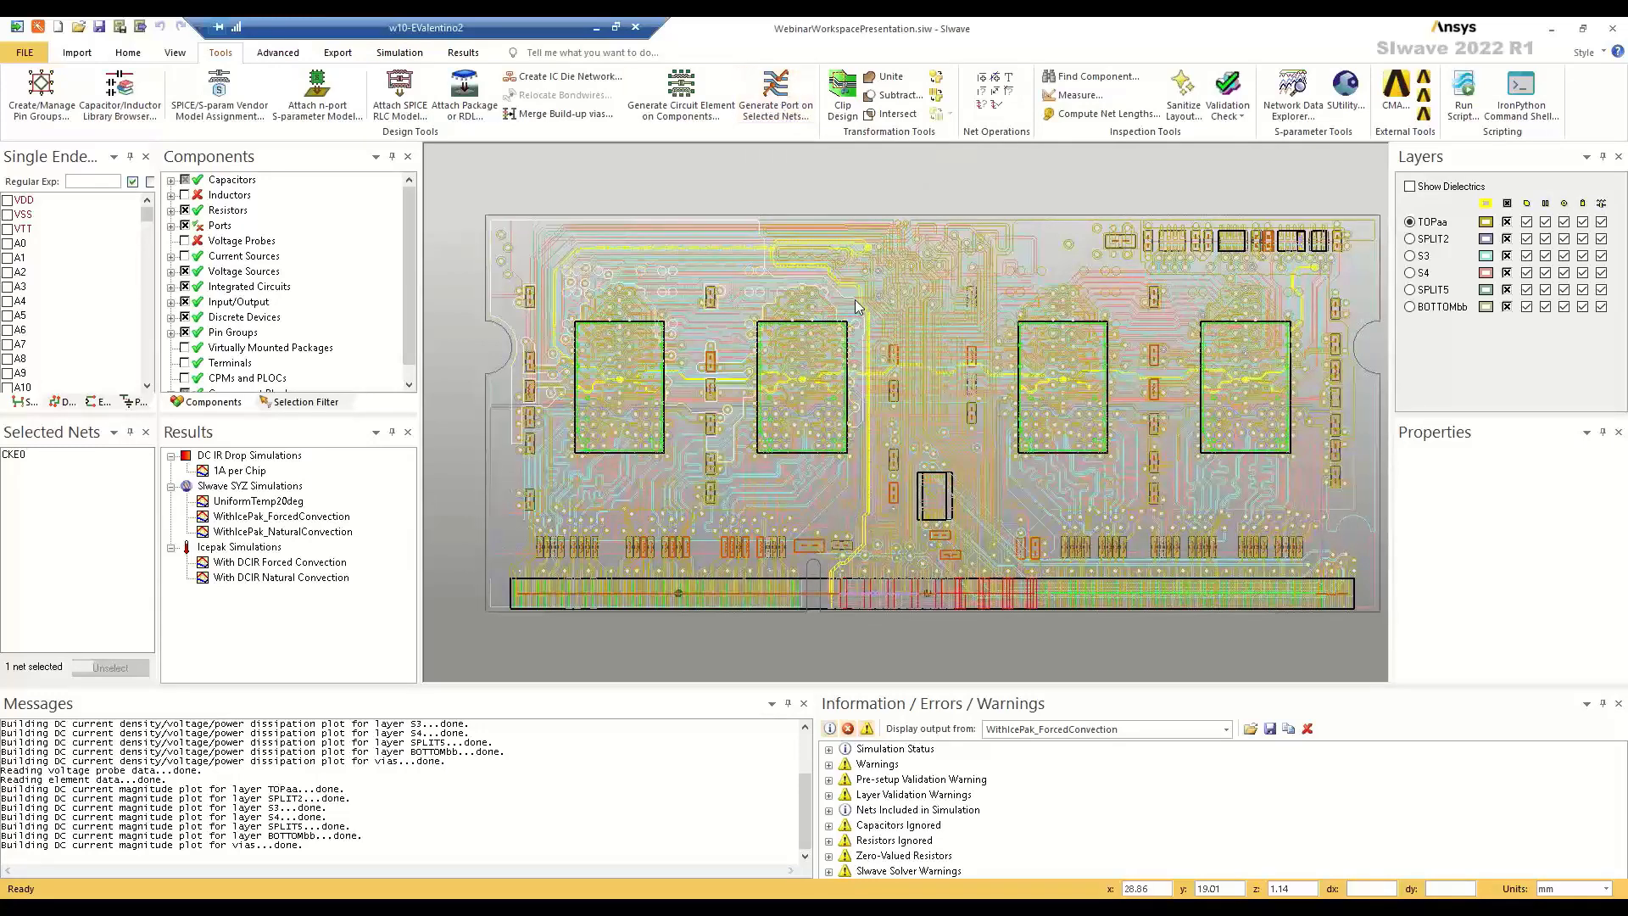
left_click(788, 115)
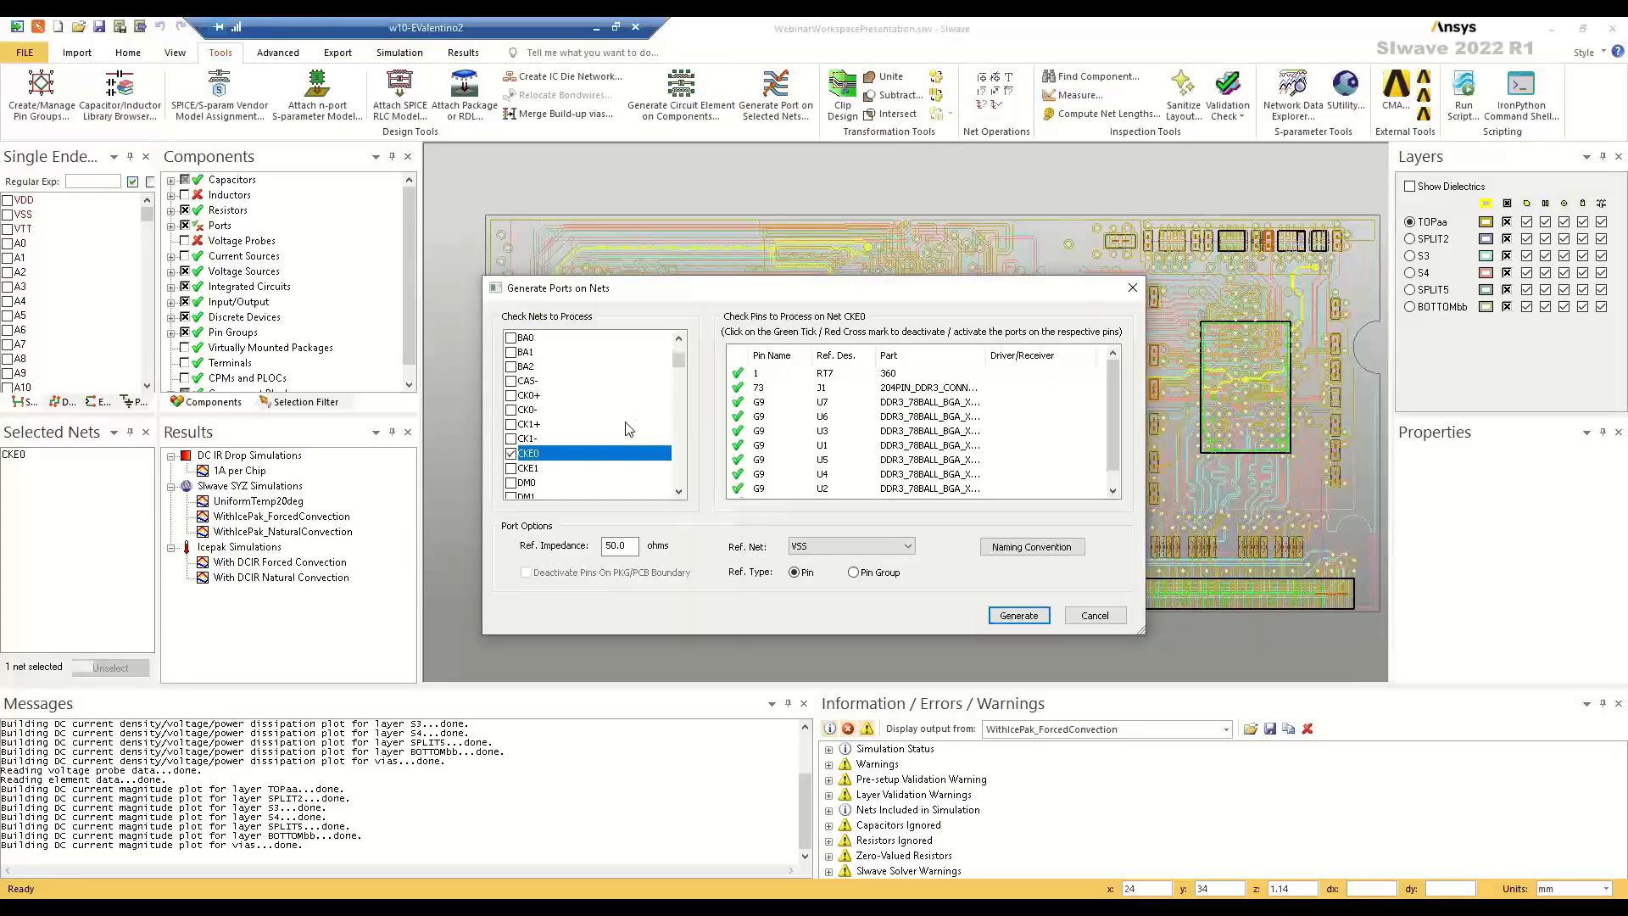
scroll(573, 462, "down", 1)
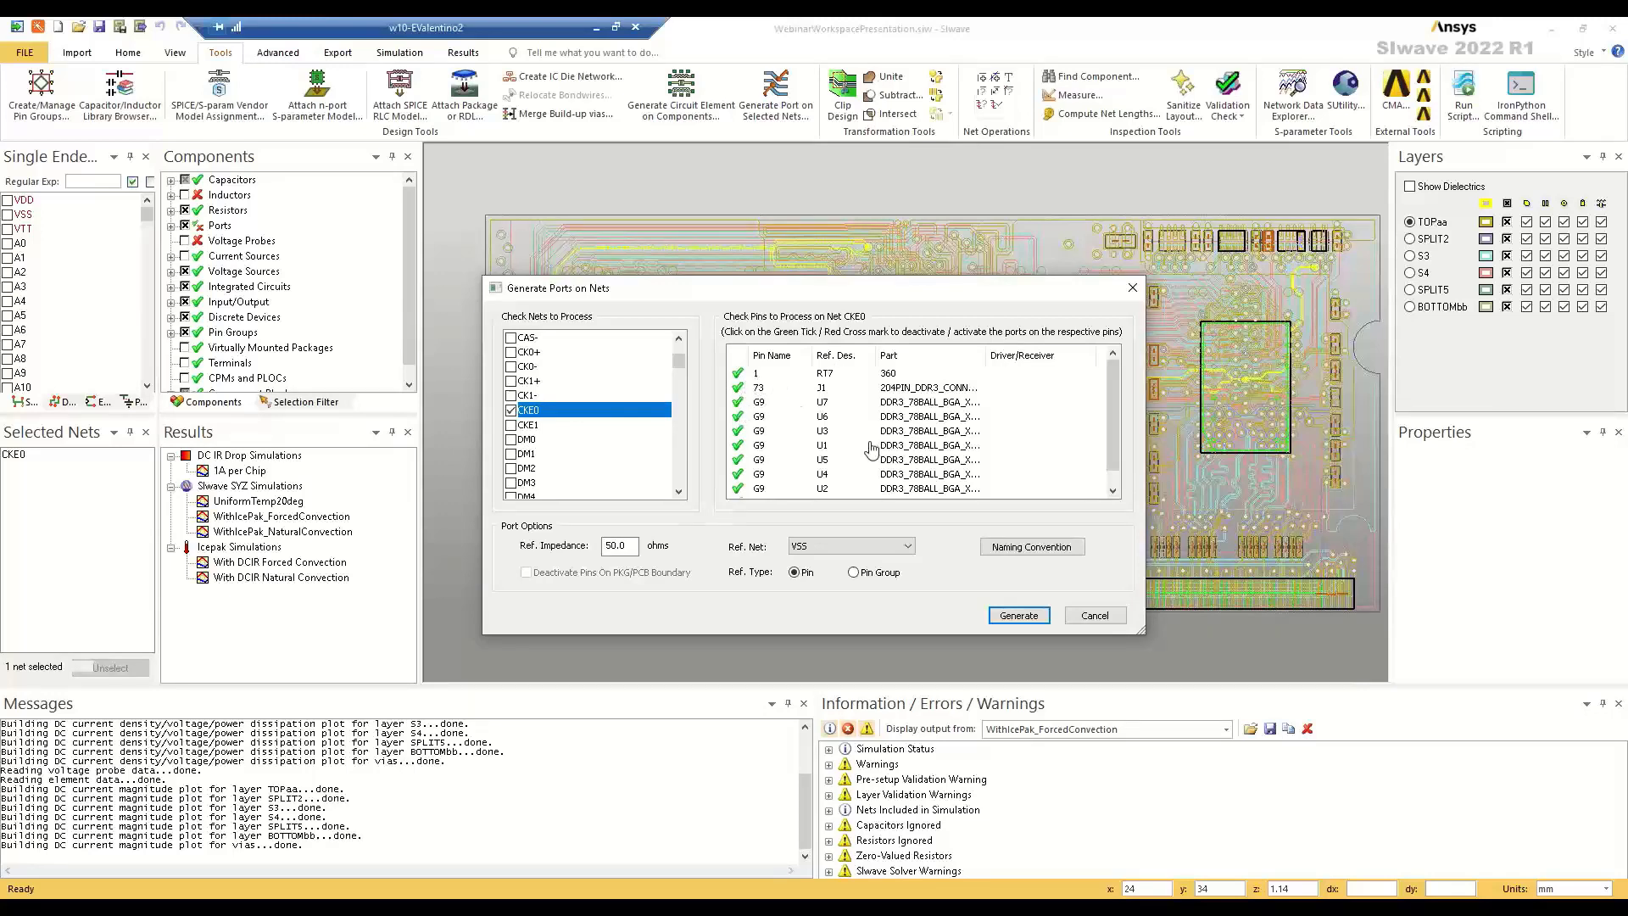
scroll(1055, 414, "down", 1)
scroll(1055, 414, "up", 1)
- Deactivate the G9 pin ports on U7–U0, keeping only RT7 and J1 ports
left_click(759, 406)
scroll(795, 418, "down", 1)
left_click(780, 490, "shift")
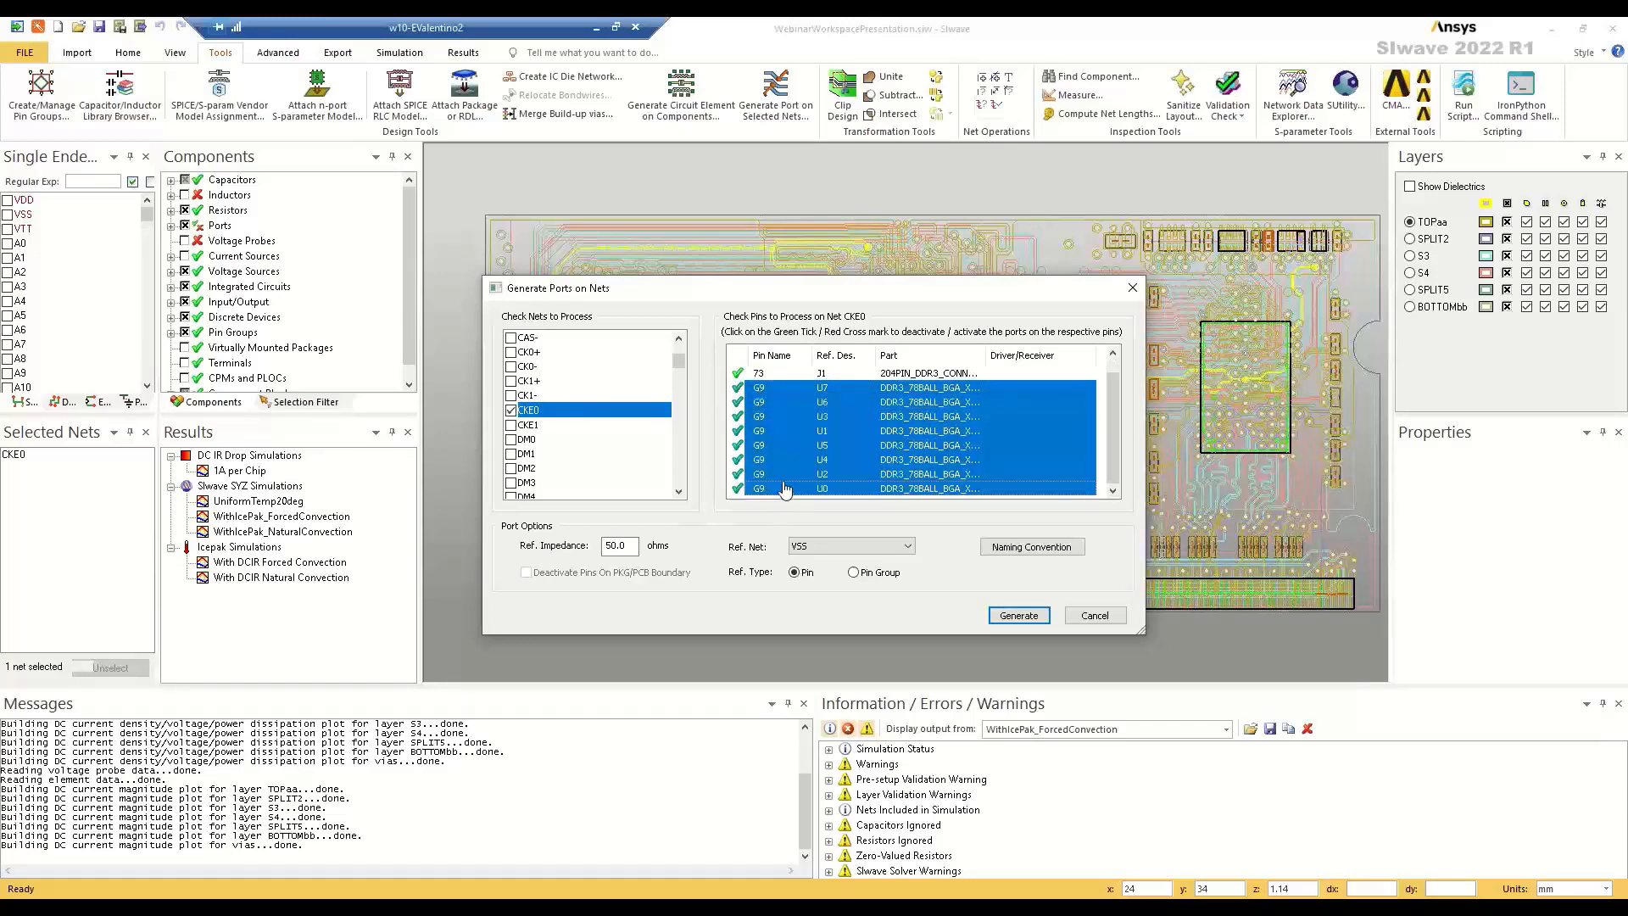
left_click_drag(810, 291, 968, 595)
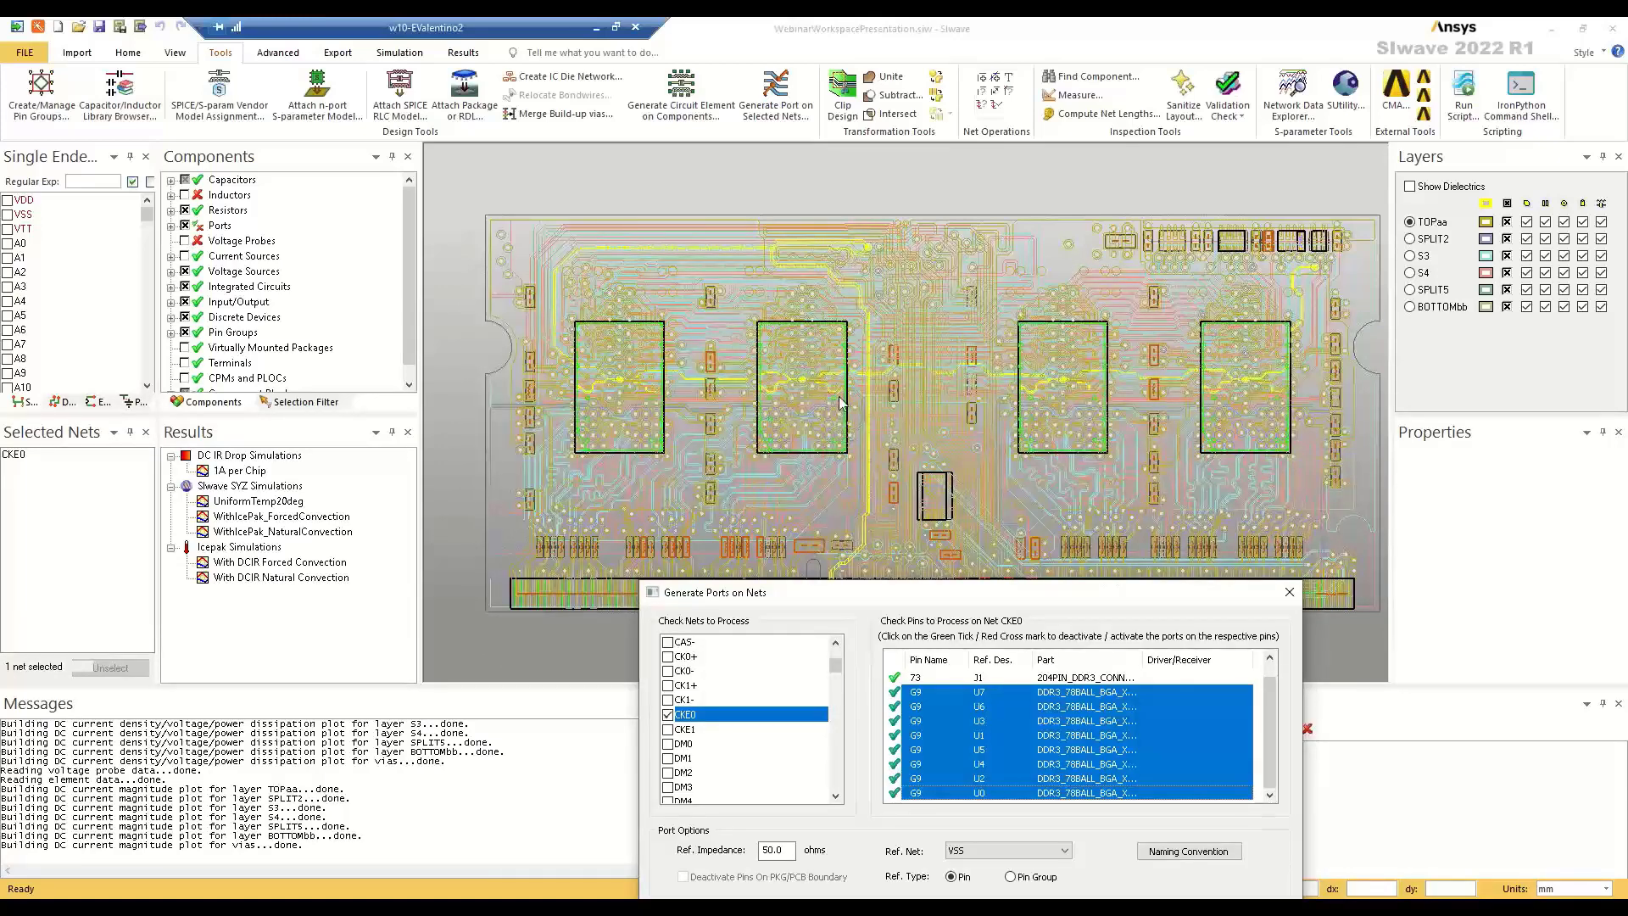
left_click_drag(935, 594, 871, 252)
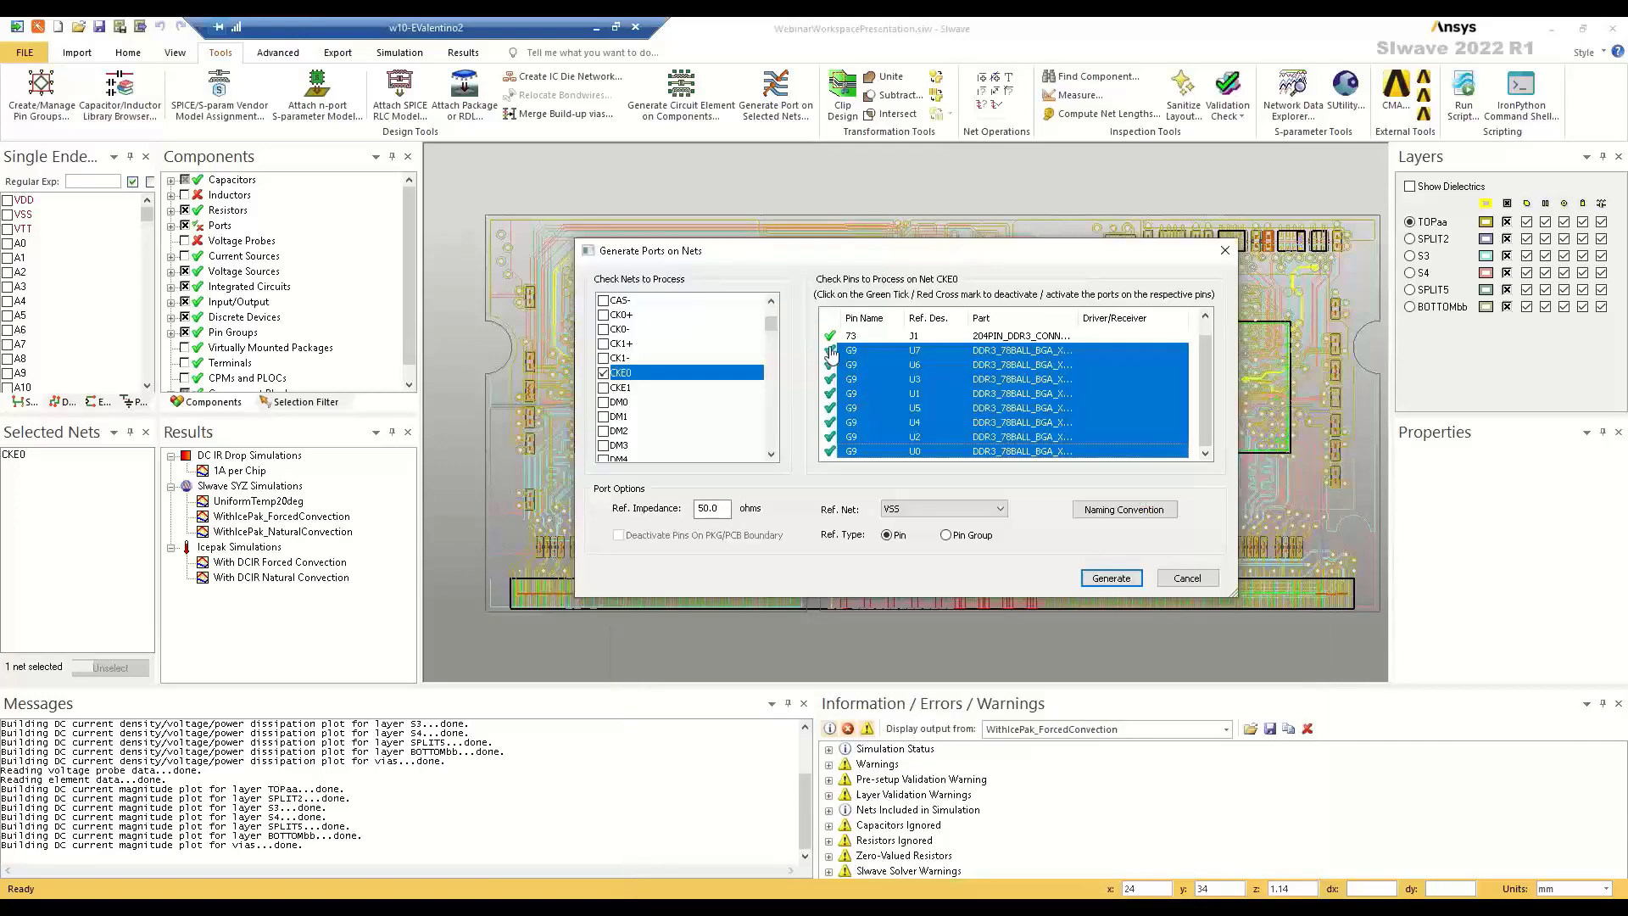
left_click(831, 356)
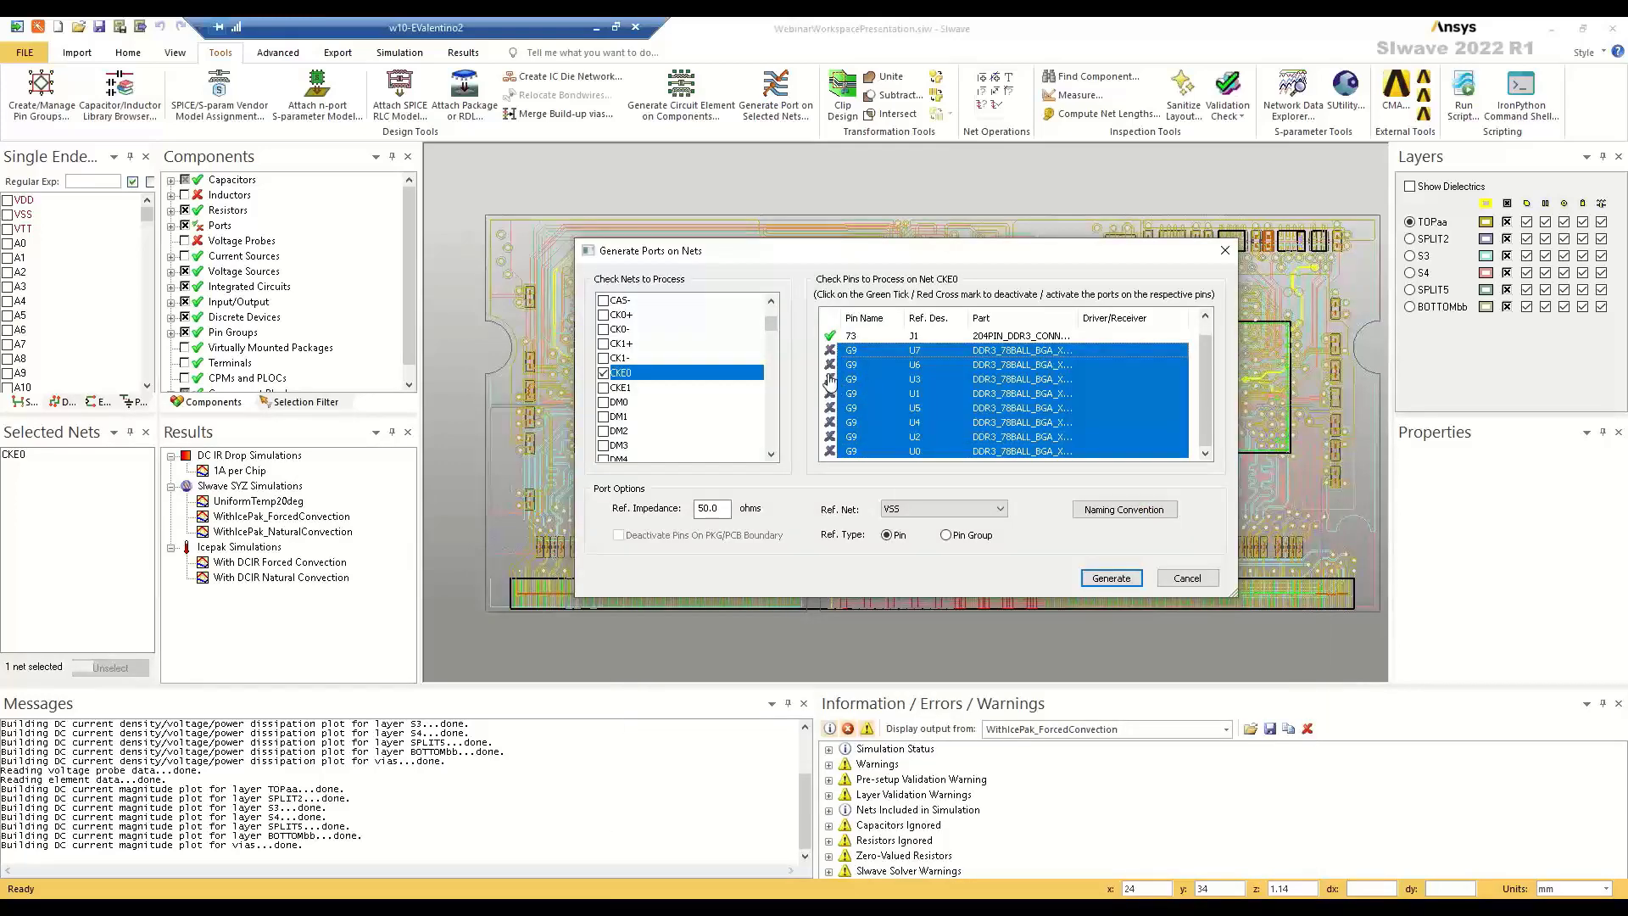
left_click(1114, 371)
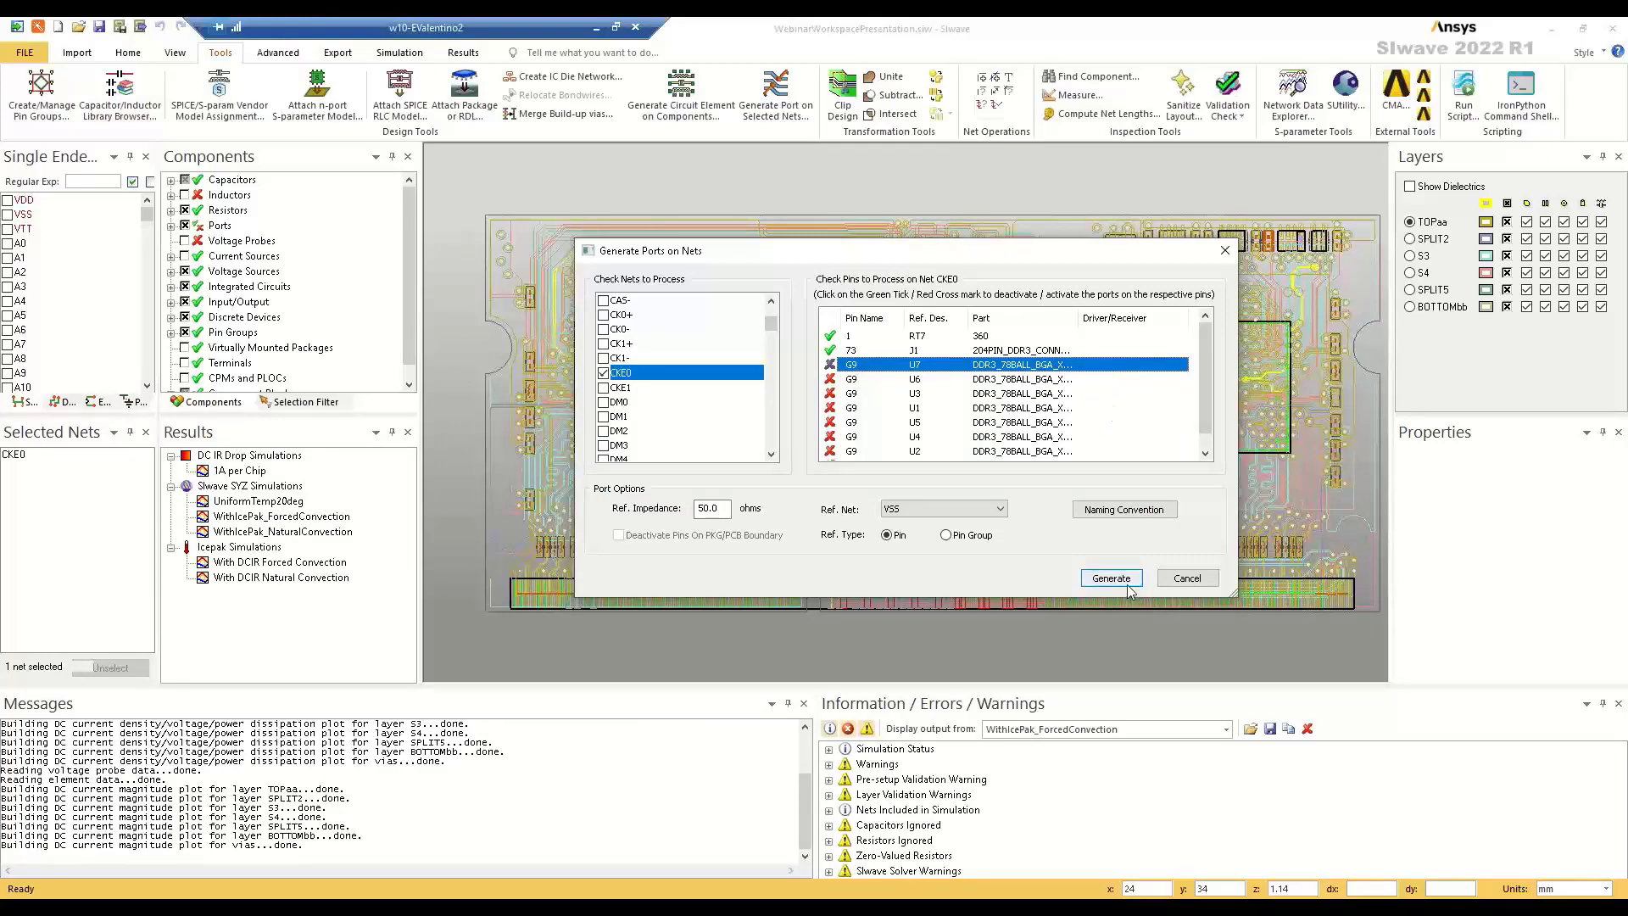
left_click(1225, 251)
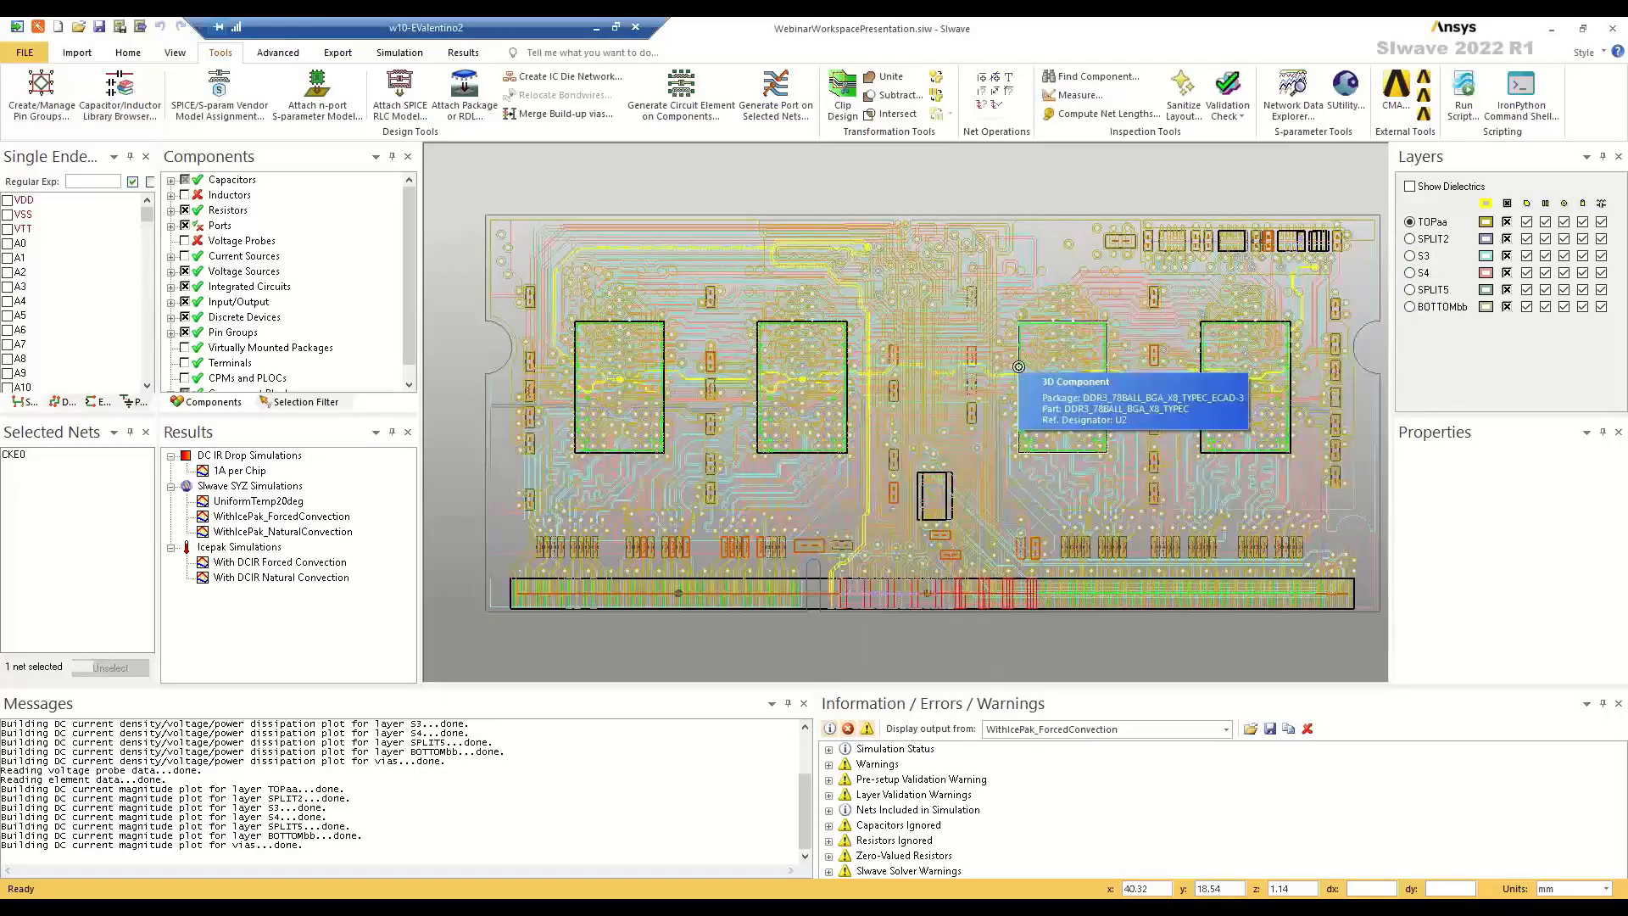
- Start a Compute SYZ Parameters setup, replacing the name WithIcePak_ForcedConvection with UniformTemp20deg
left_click(383, 54)
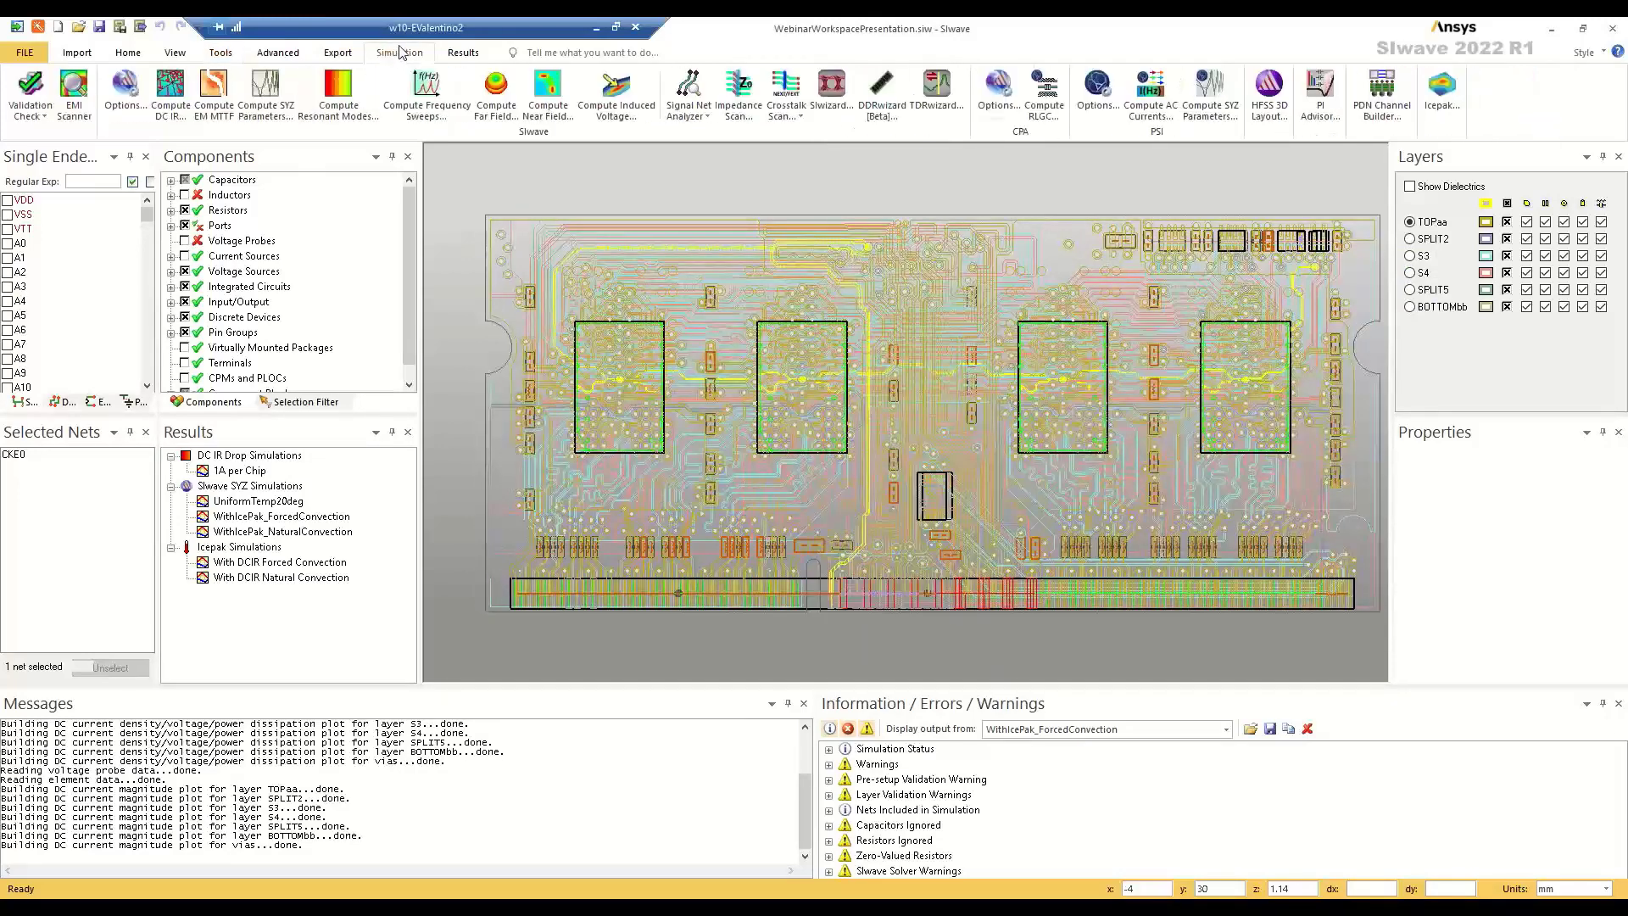
left_click(288, 111)
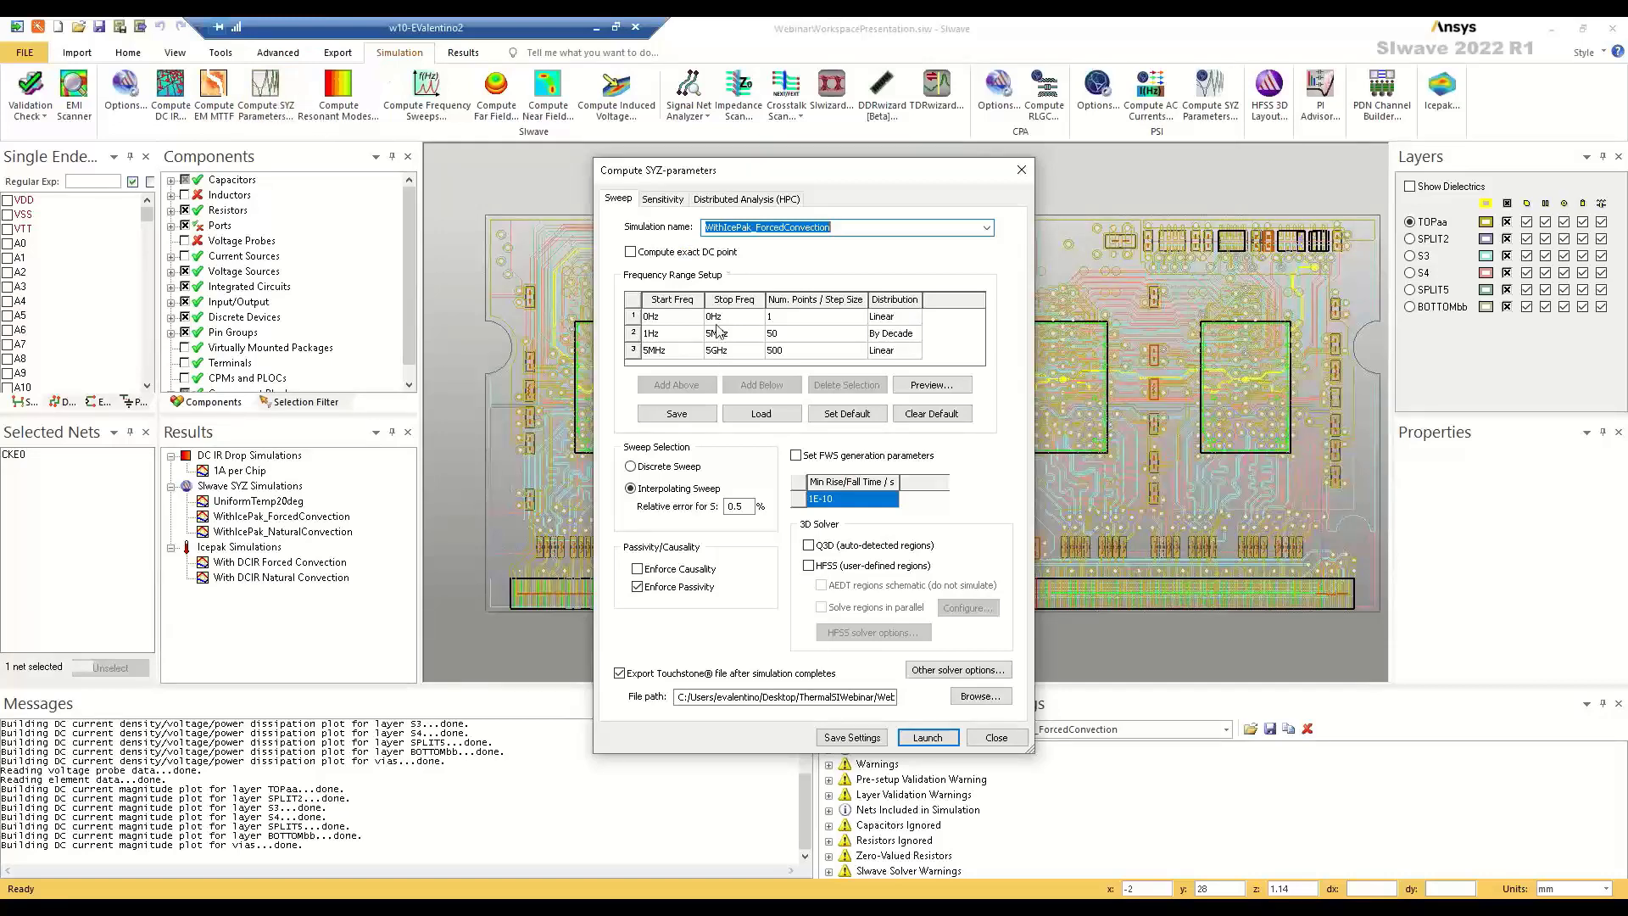
left_click(755, 227)
left_click_drag(837, 227, 703, 227)
type("UniformTemp")
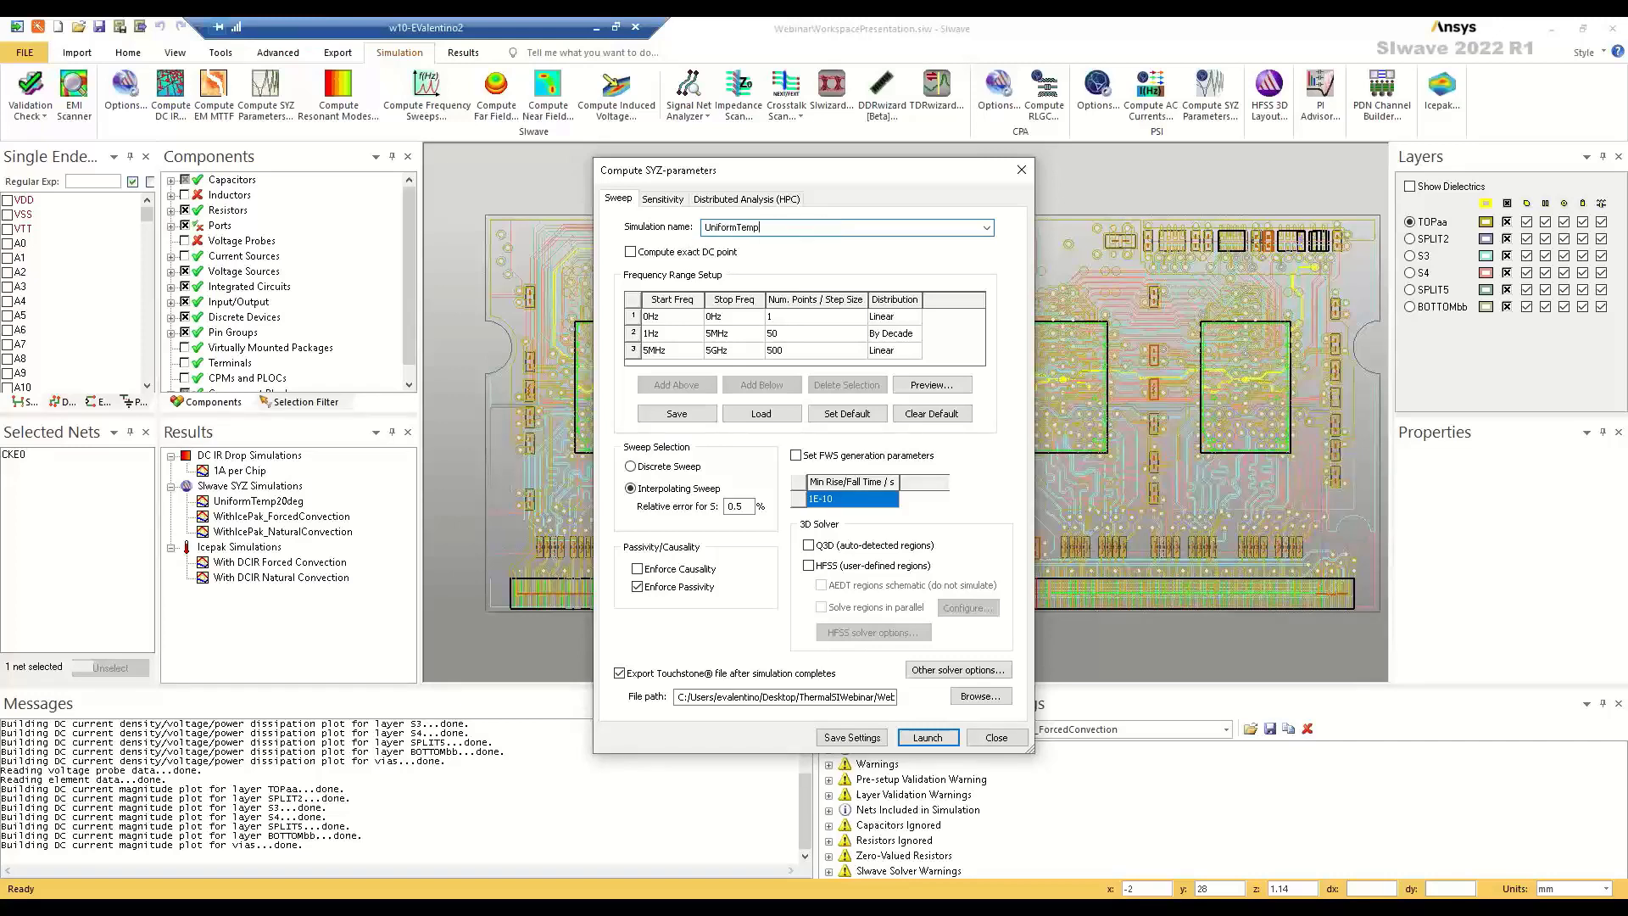
type("20deg")
- Set the solver options to a uniform 20cel design temperature instead of Icepak temperatures
left_click(978, 673)
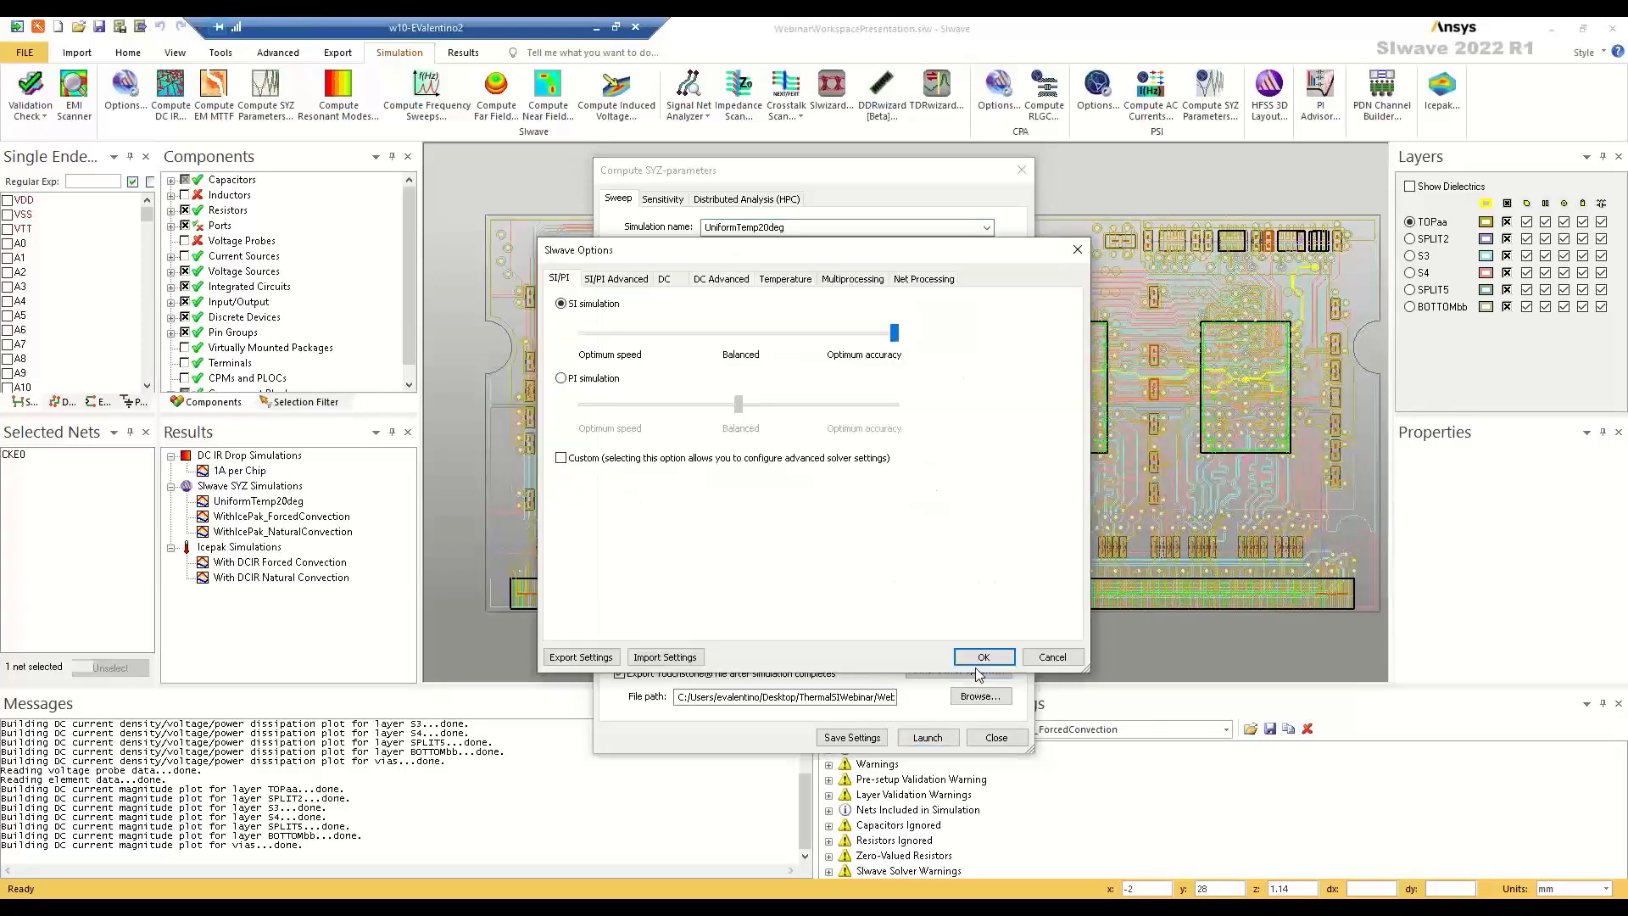
left_click(806, 285)
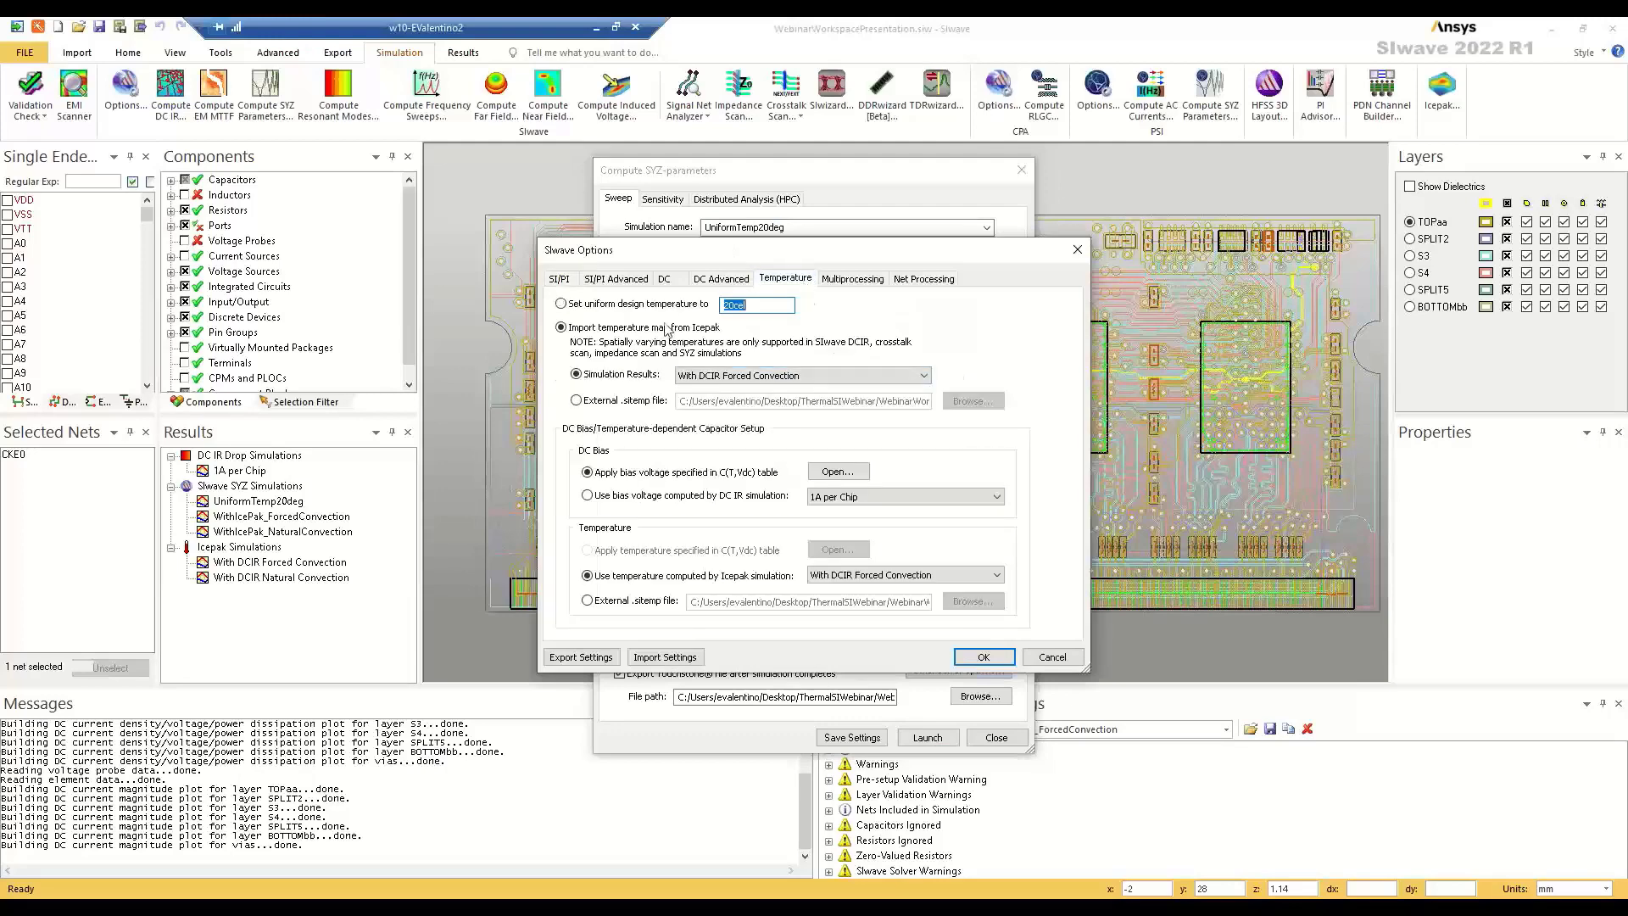
left_click_drag(748, 253, 1005, 185)
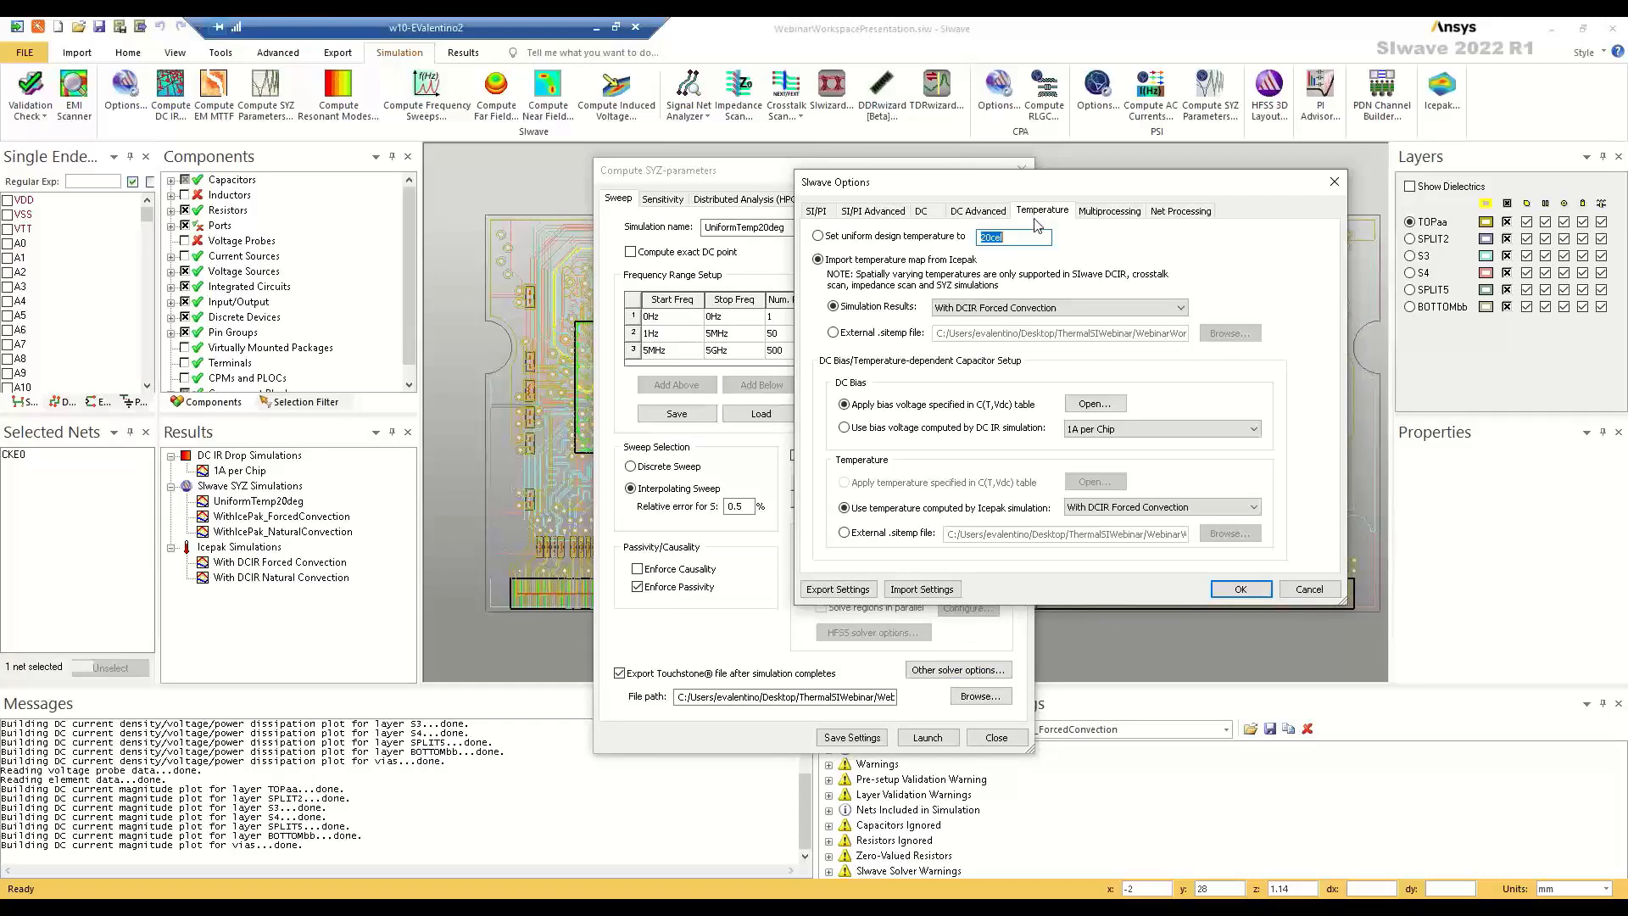
left_click(897, 241)
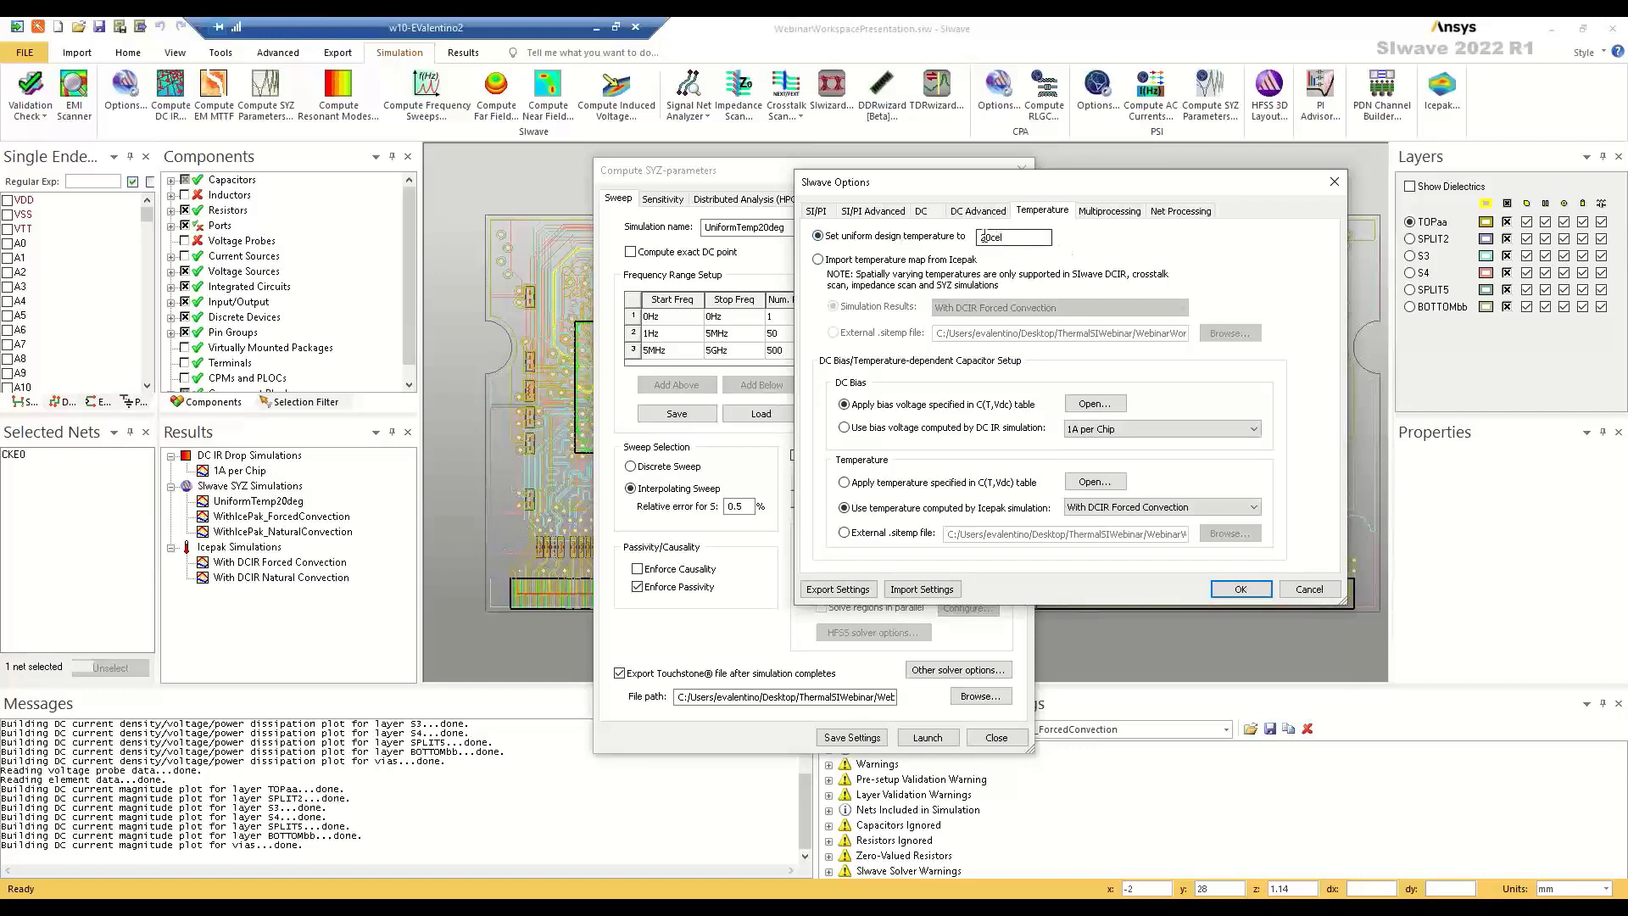
left_click(1241, 593)
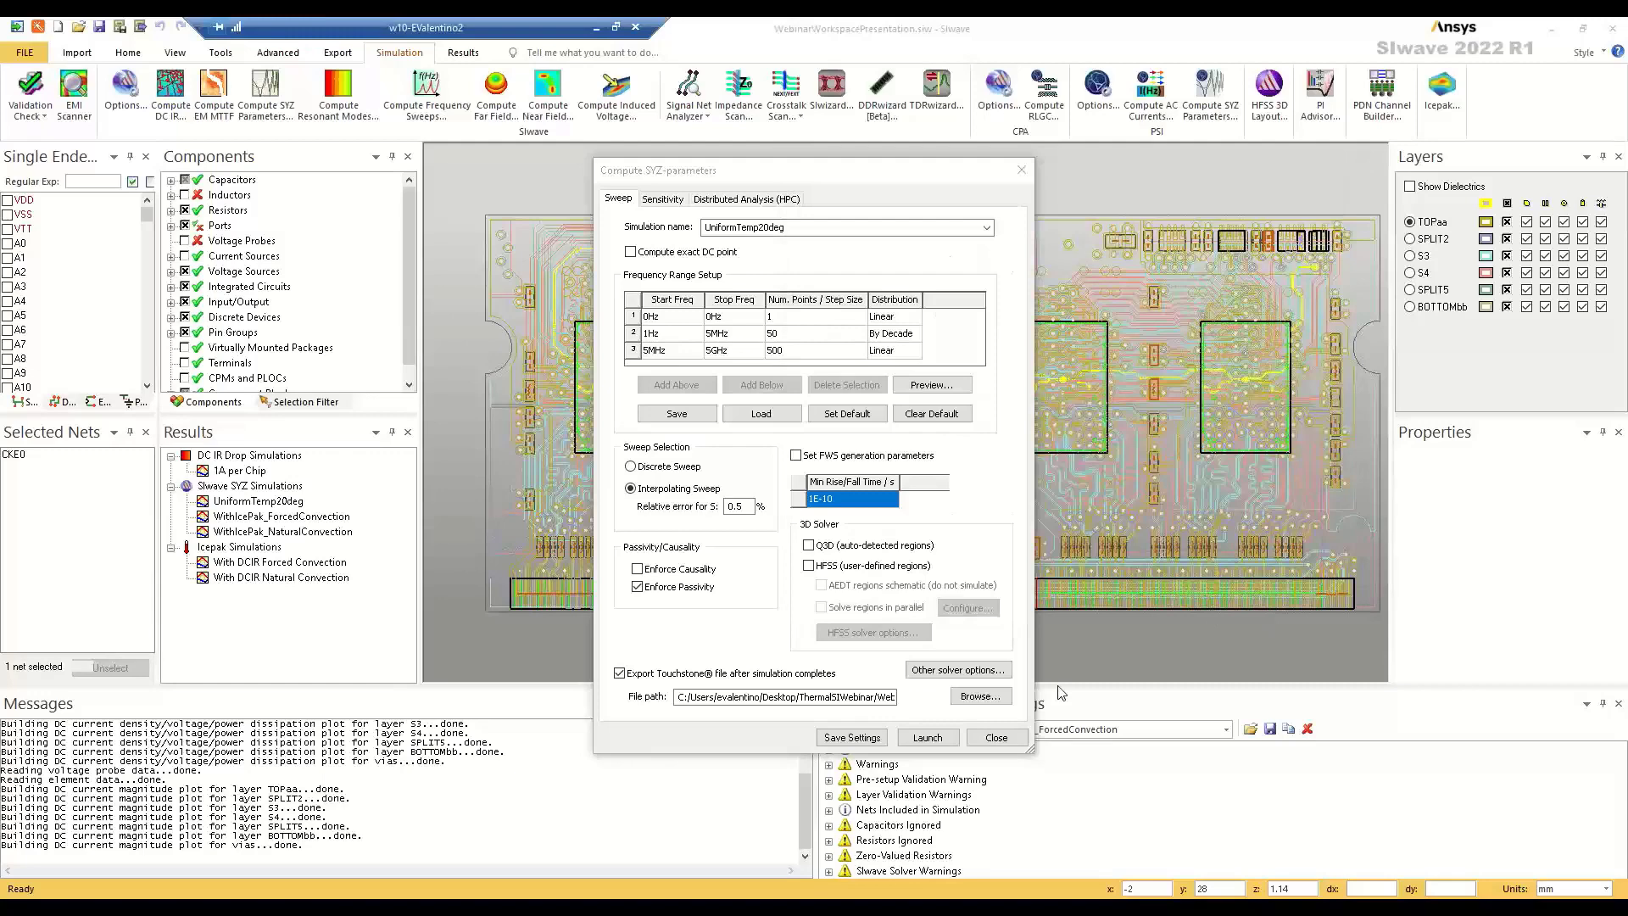
- Close the SYZ settings, select the UniformTemp20deg result, and switch to Electronics Desktop
left_click(1021, 178)
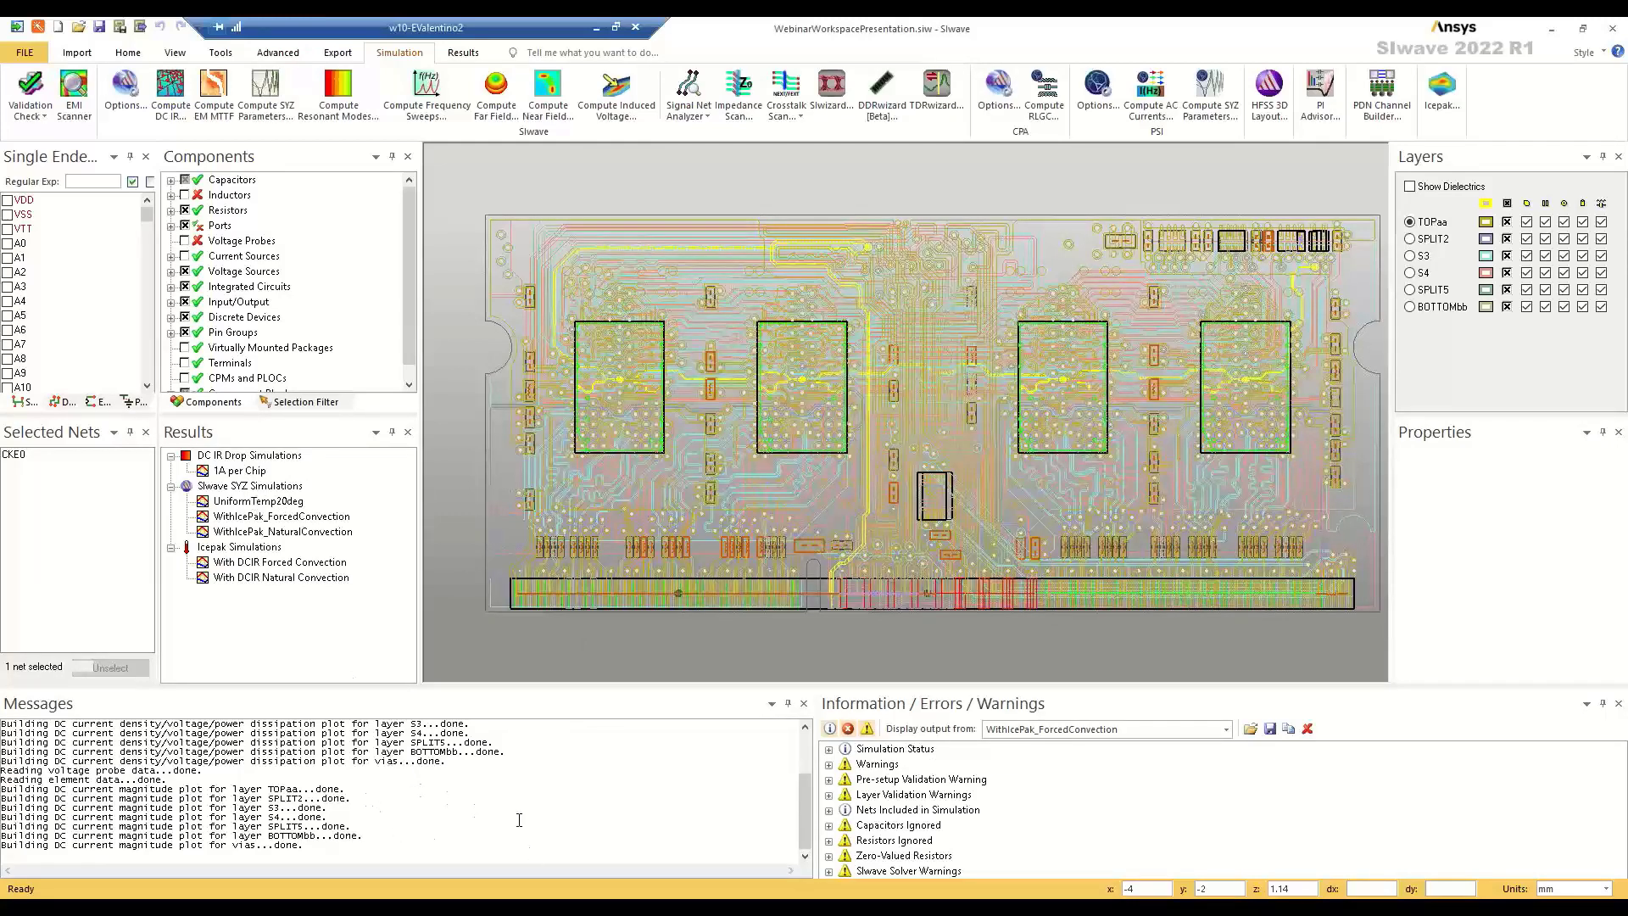
left_click(263, 505)
key("alt+Tab")
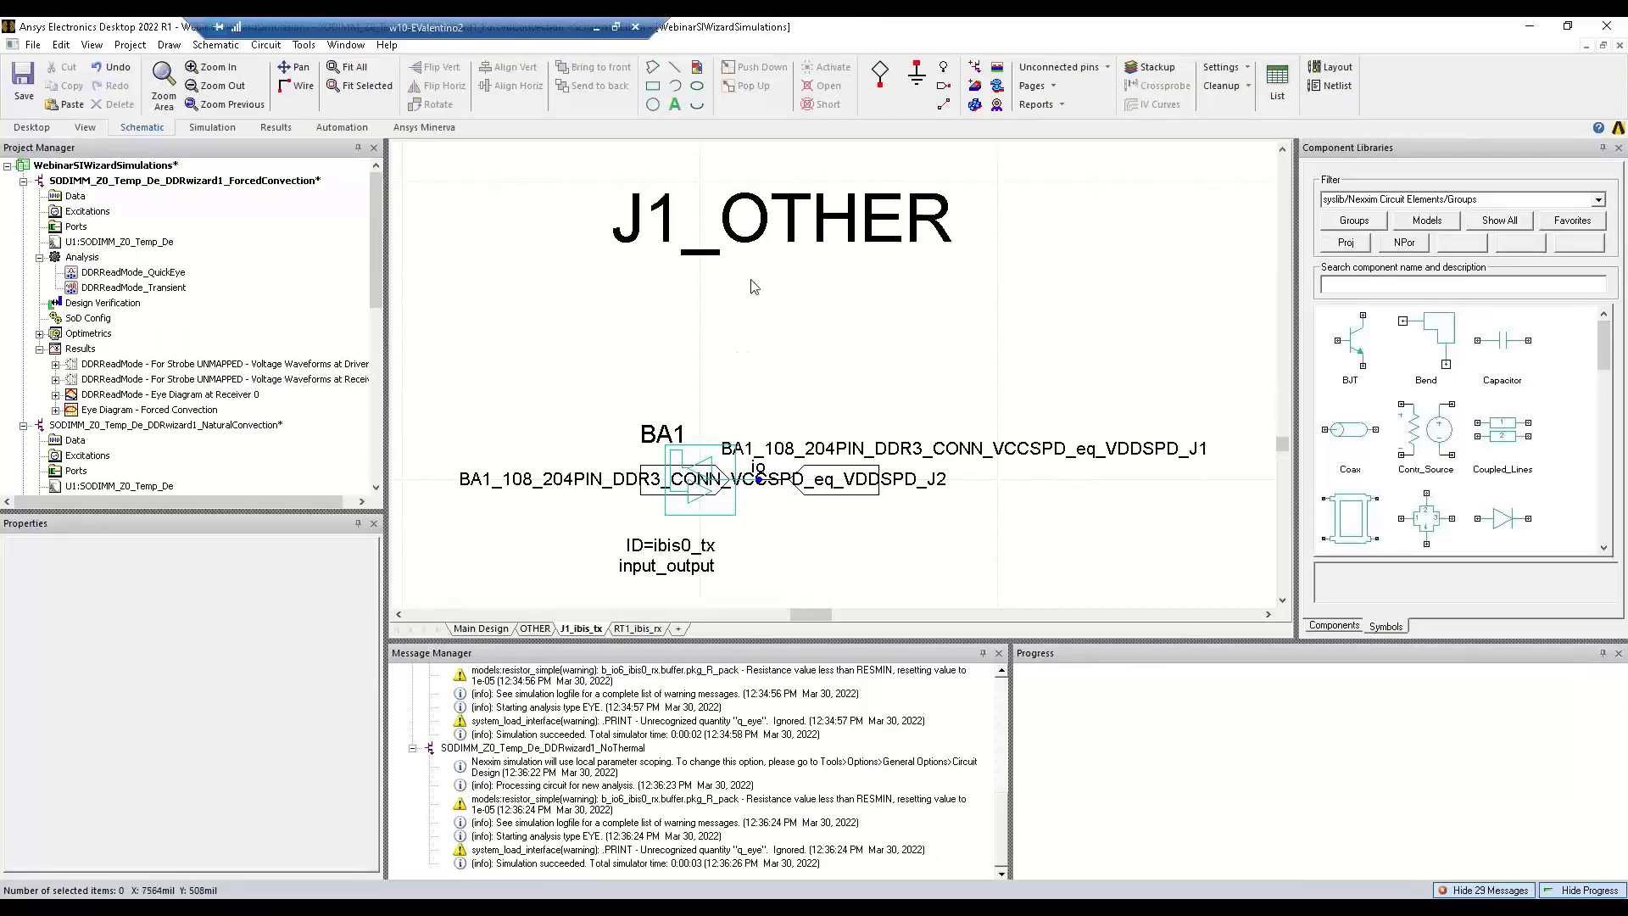
- Minimize Electronics Desktop to reveal the SIwave board layout
left_click(1537, 28)
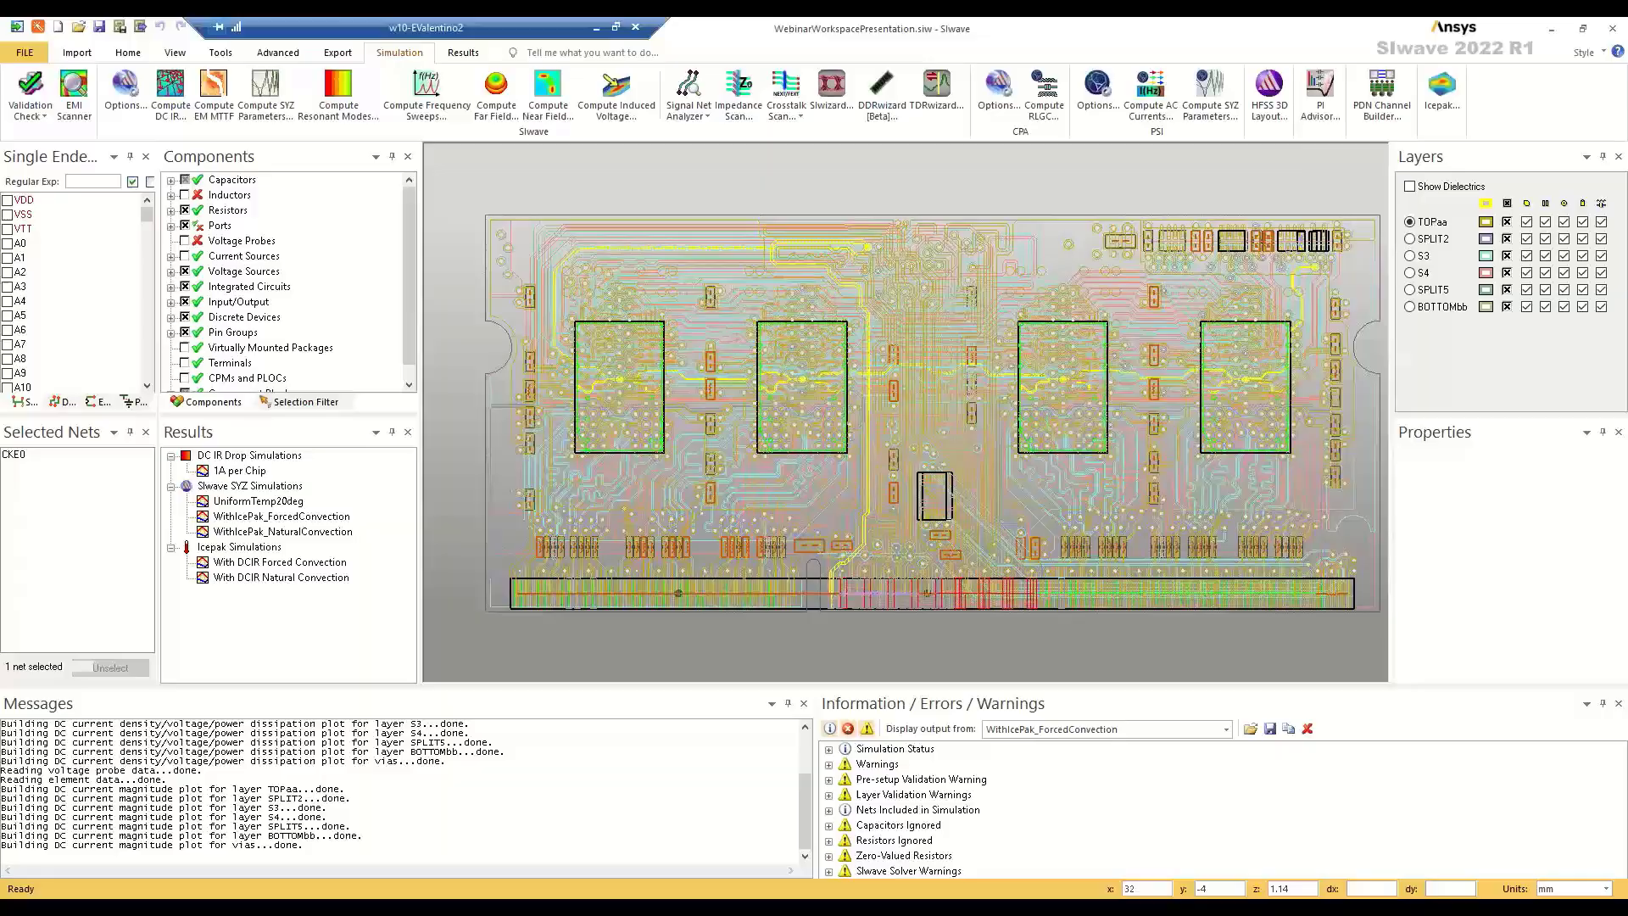
- Switch to the Electronics Desktop window from the Windows taskbar
left_click(687, 835)
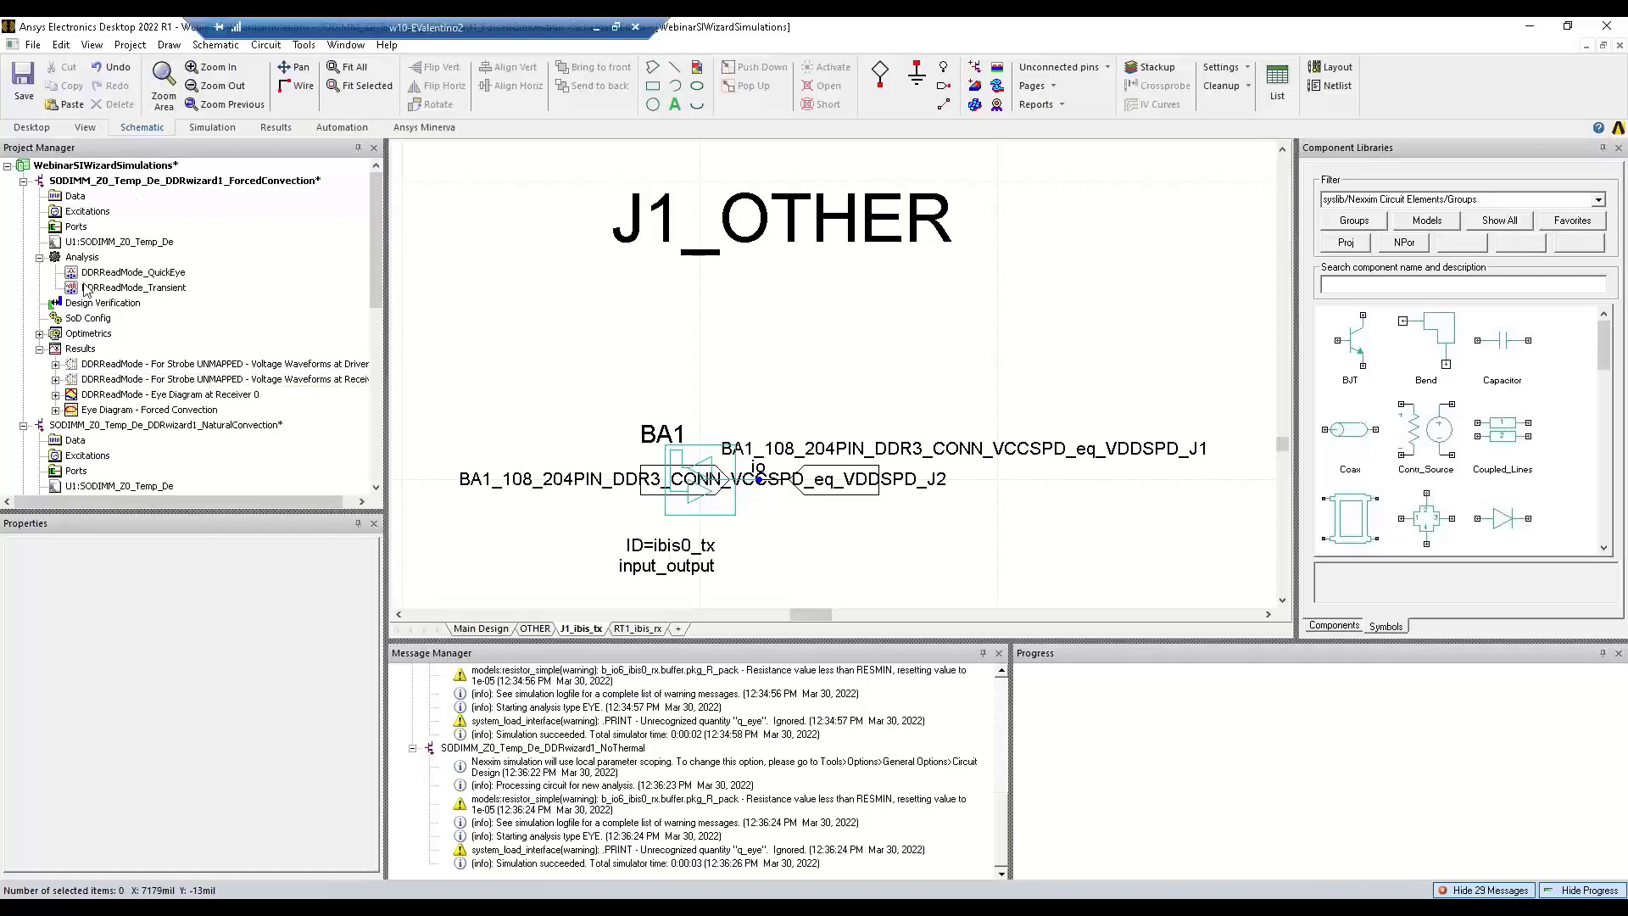
- Collapse the ForcedConvection and NaturalConvection designs and expand the NoThermal design
left_click(23, 182)
left_click(23, 196)
left_click(23, 211)
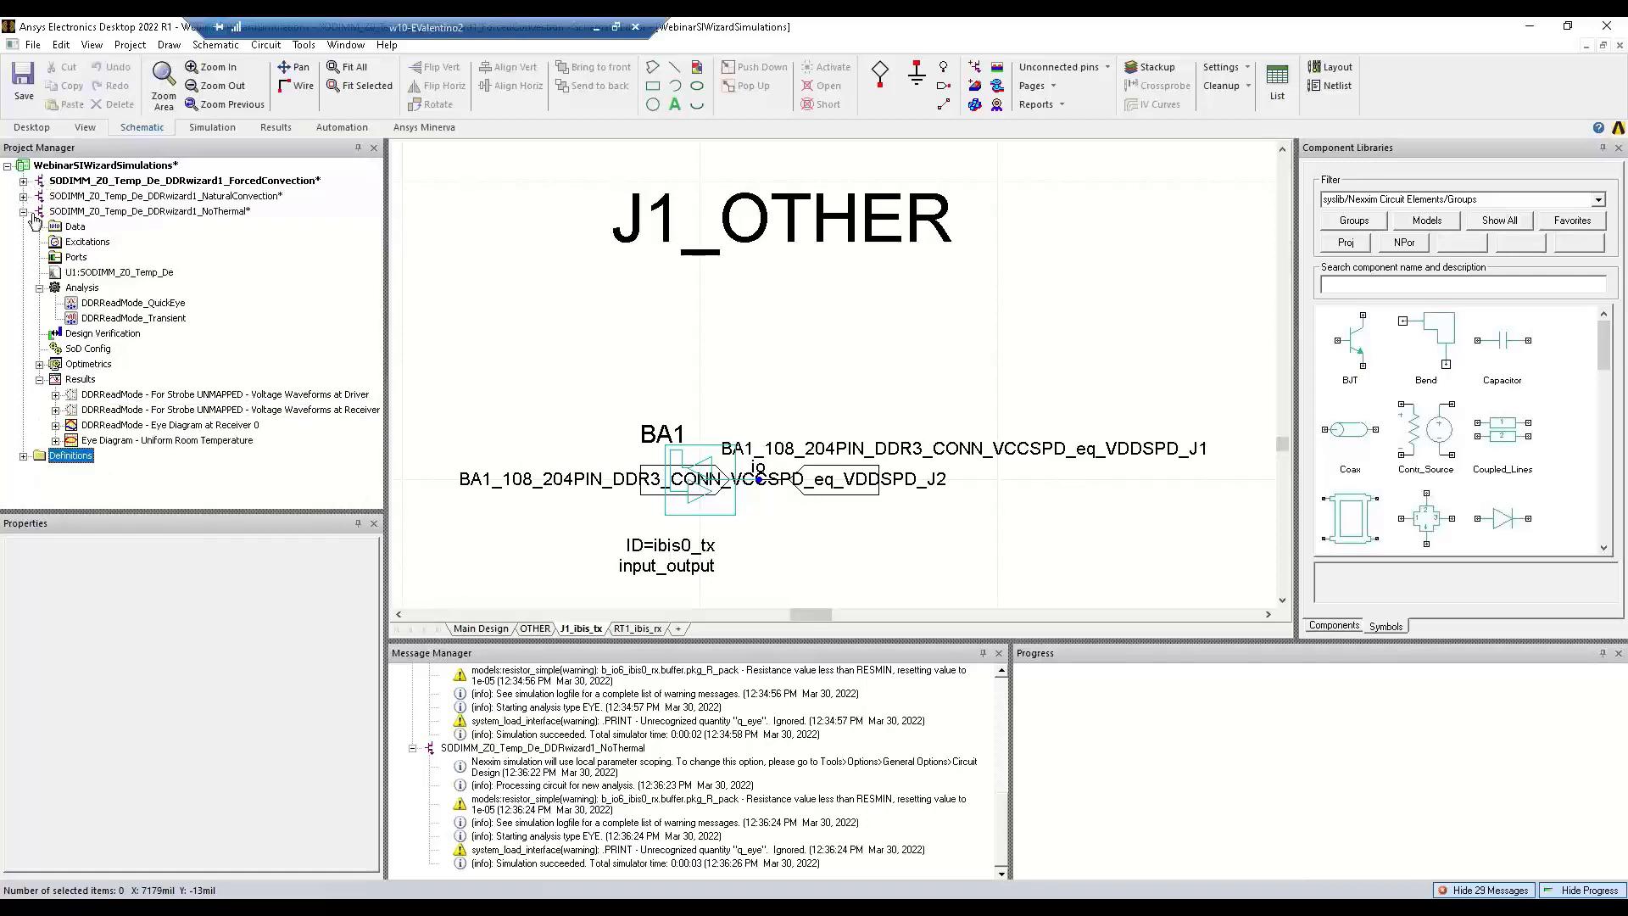
- Open the NoThermal design's Eye Diagram - Uniform Room Temperature report
double_click(135, 440)
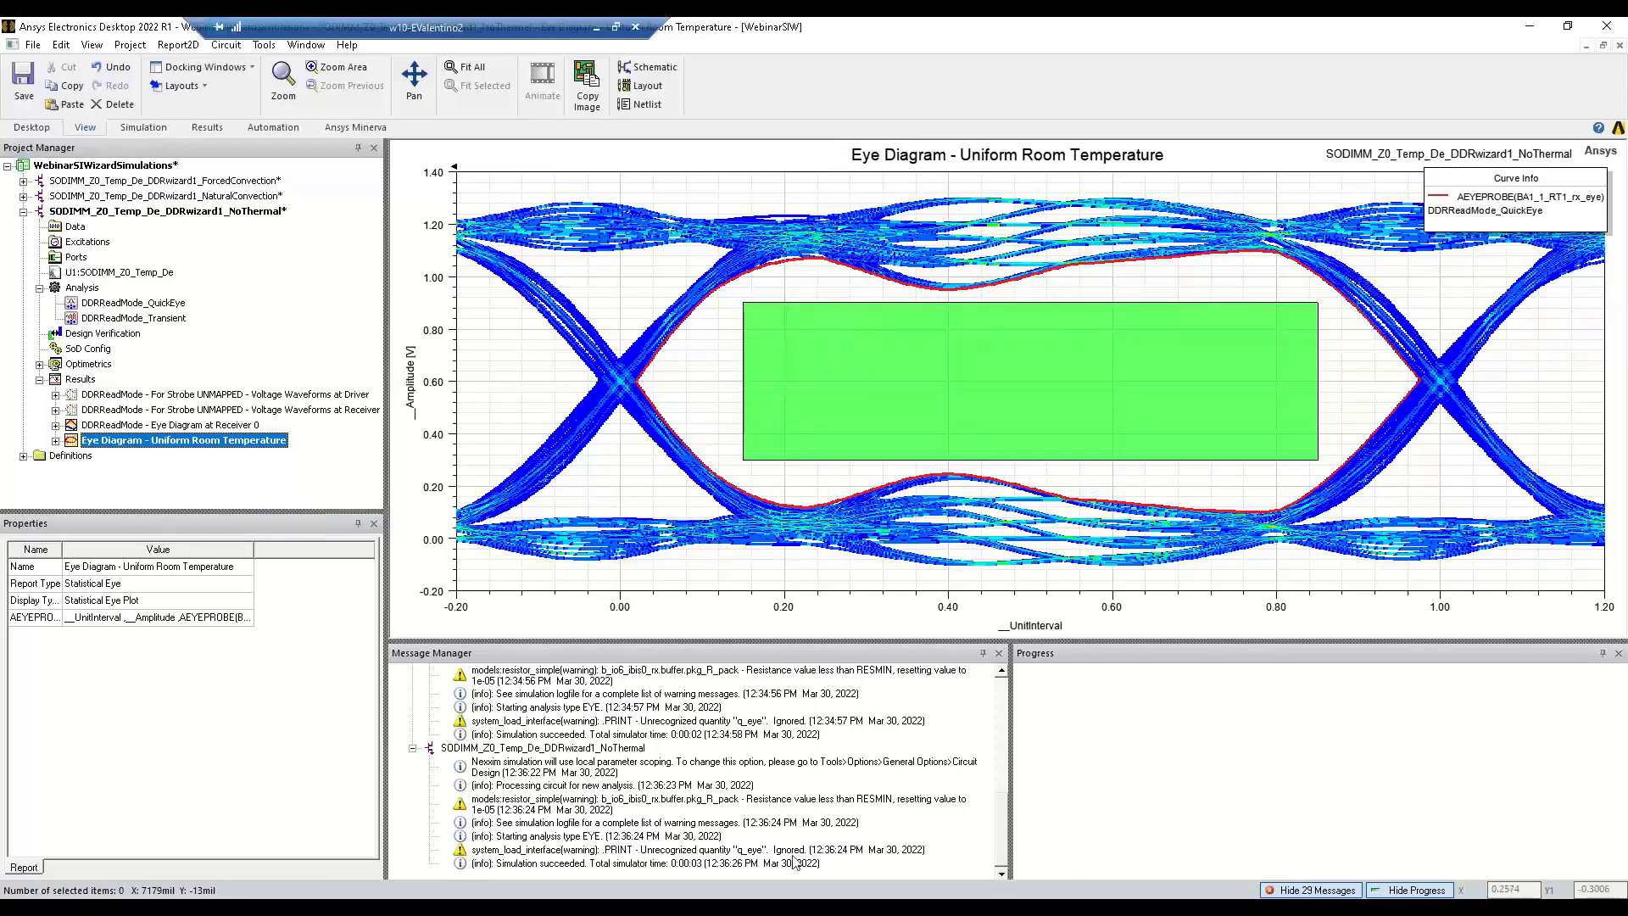
- Return to SIwave and select the 1A per Chip DC IR result
key("alt+Tab")
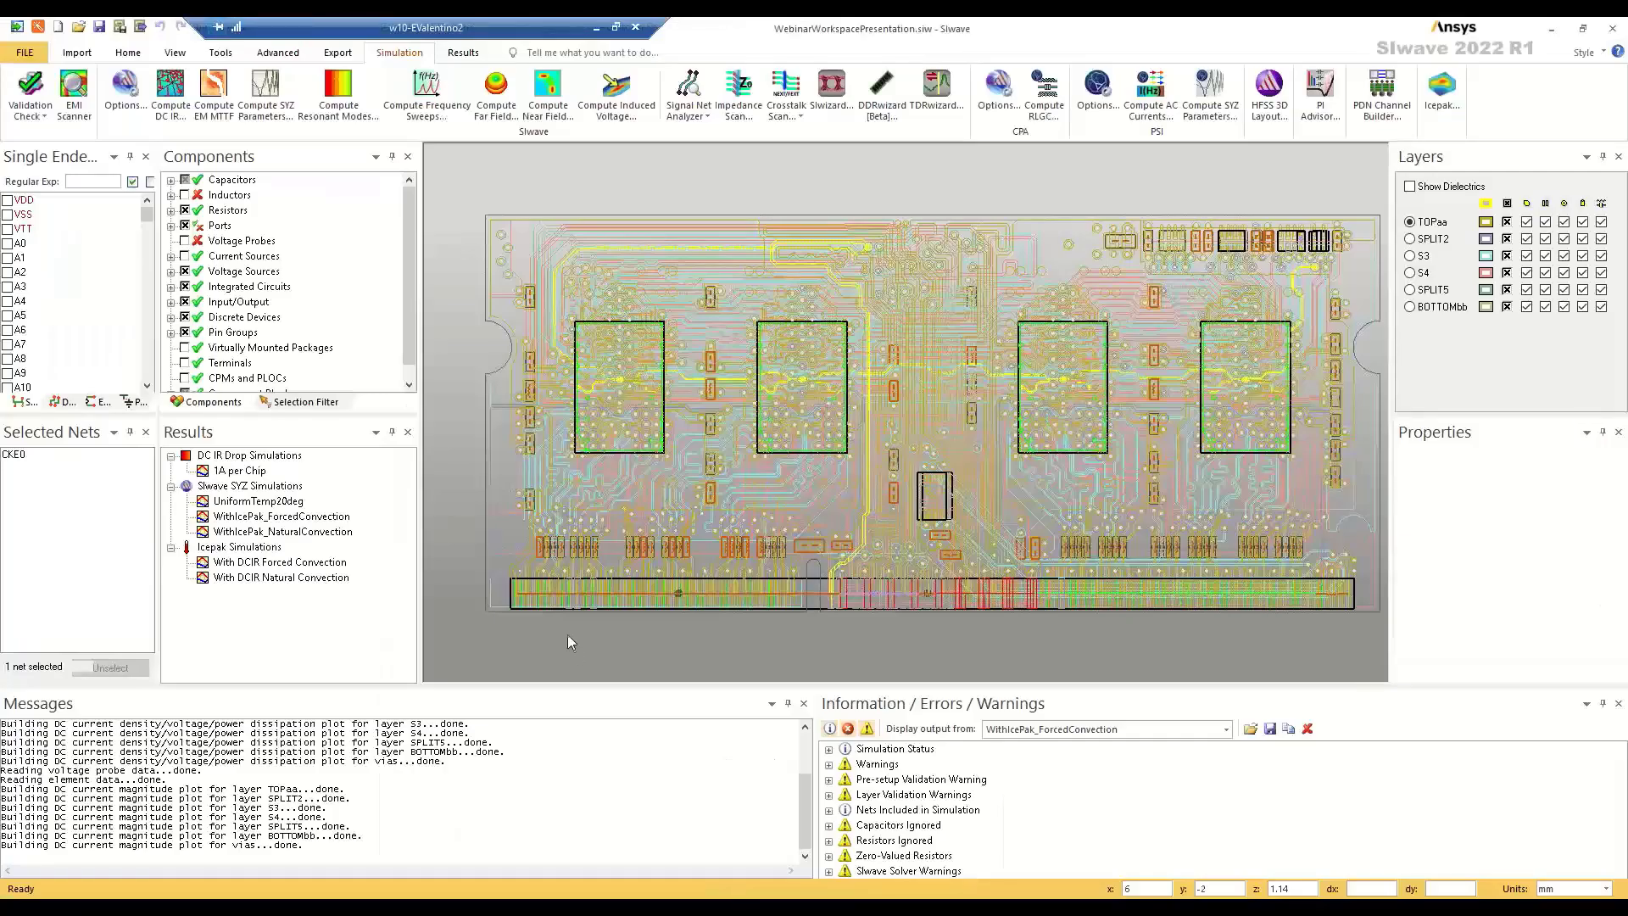
scroll(925, 467, "down", 1)
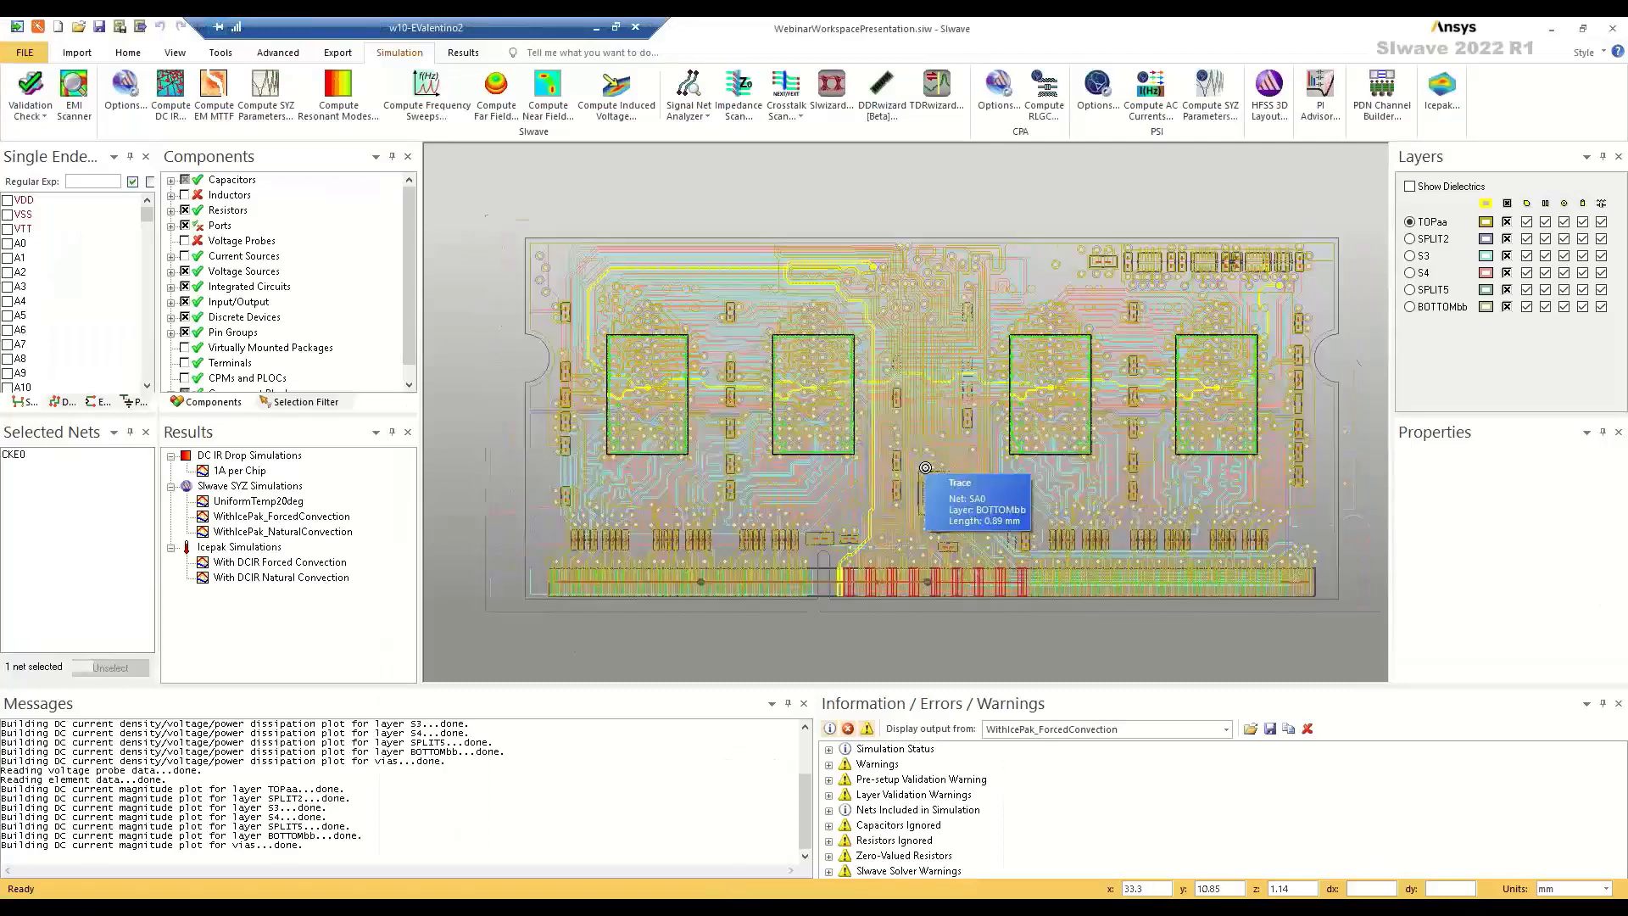
scroll(926, 467, "up", 1)
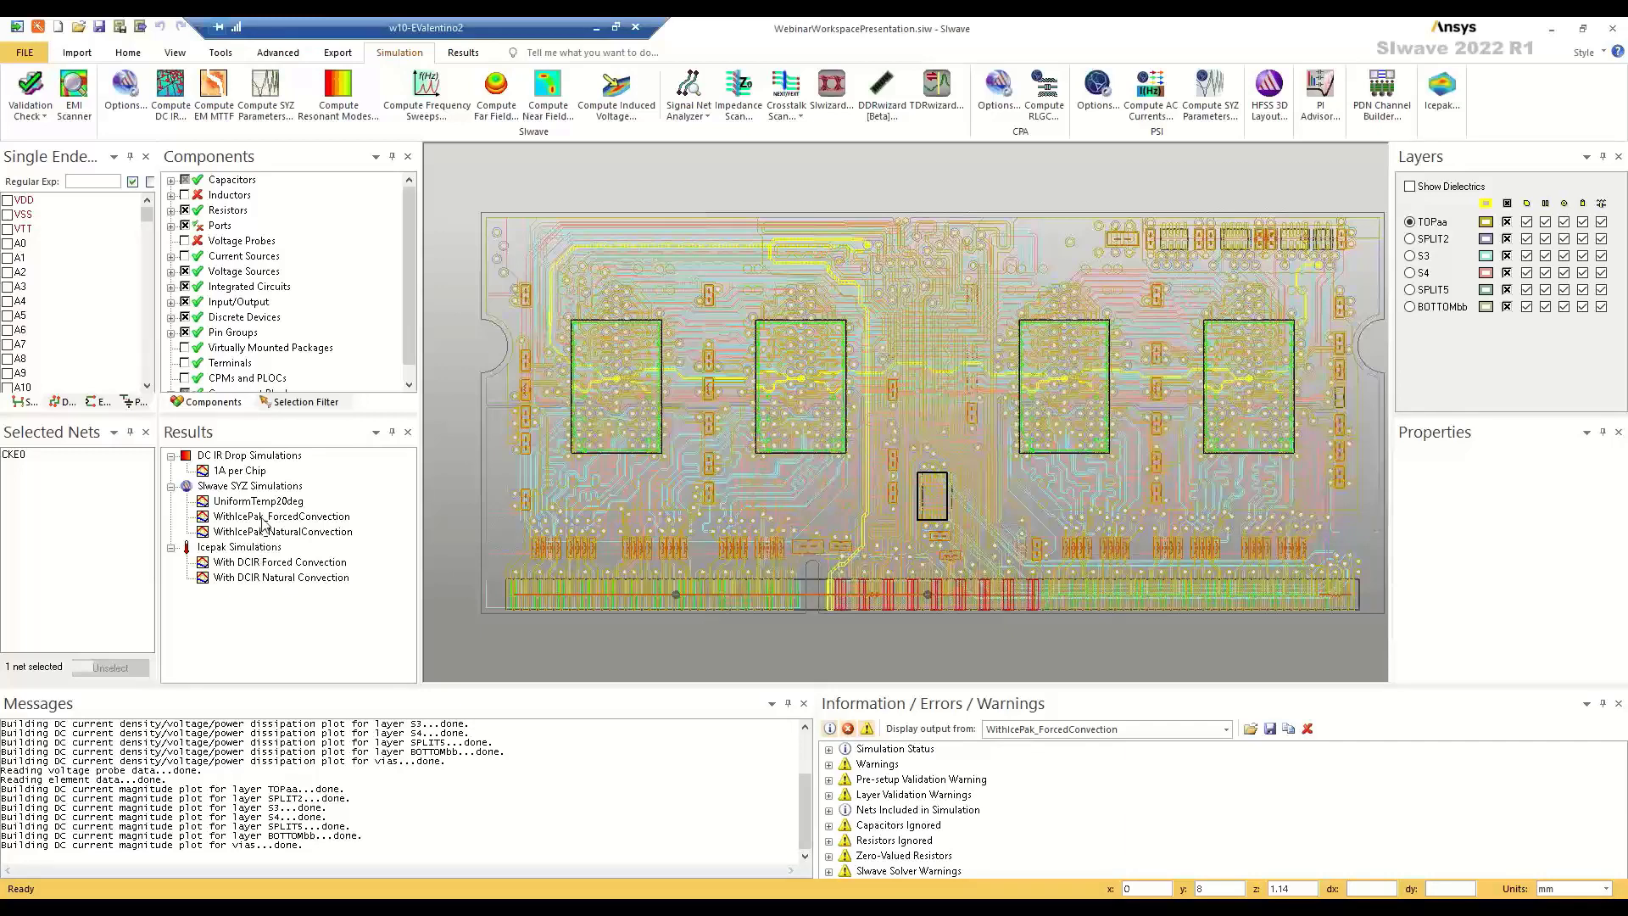
left_click(258, 472)
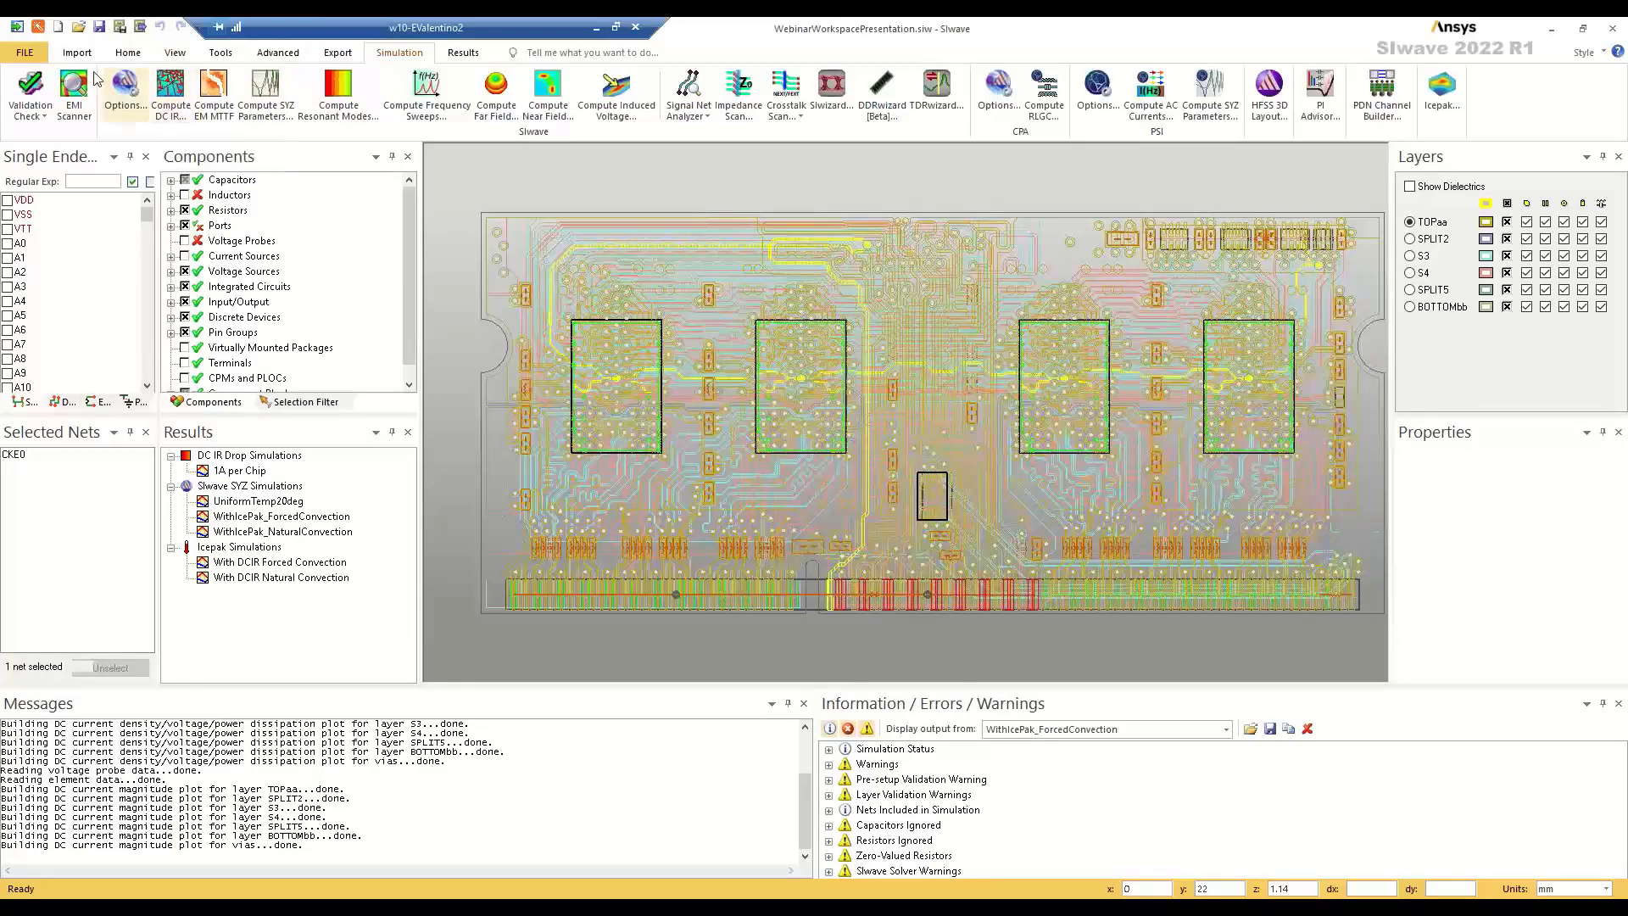
- In the DC IR configuration, replace net CKE0 with VSS and VDD and review the listed sources
left_click(38, 27)
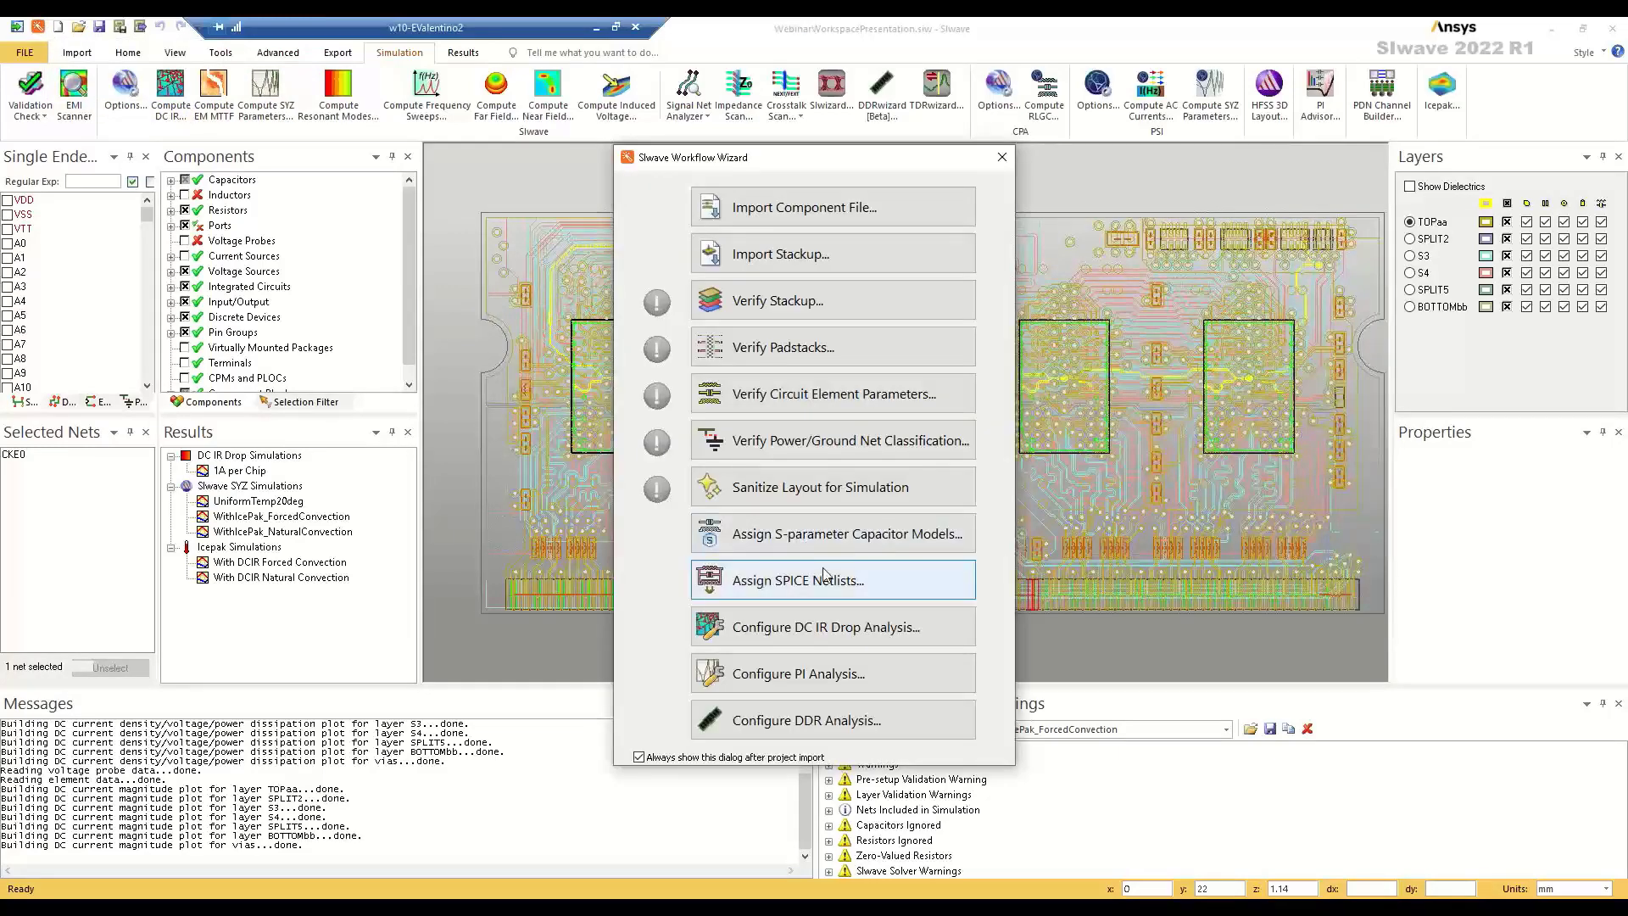
left_click(859, 638)
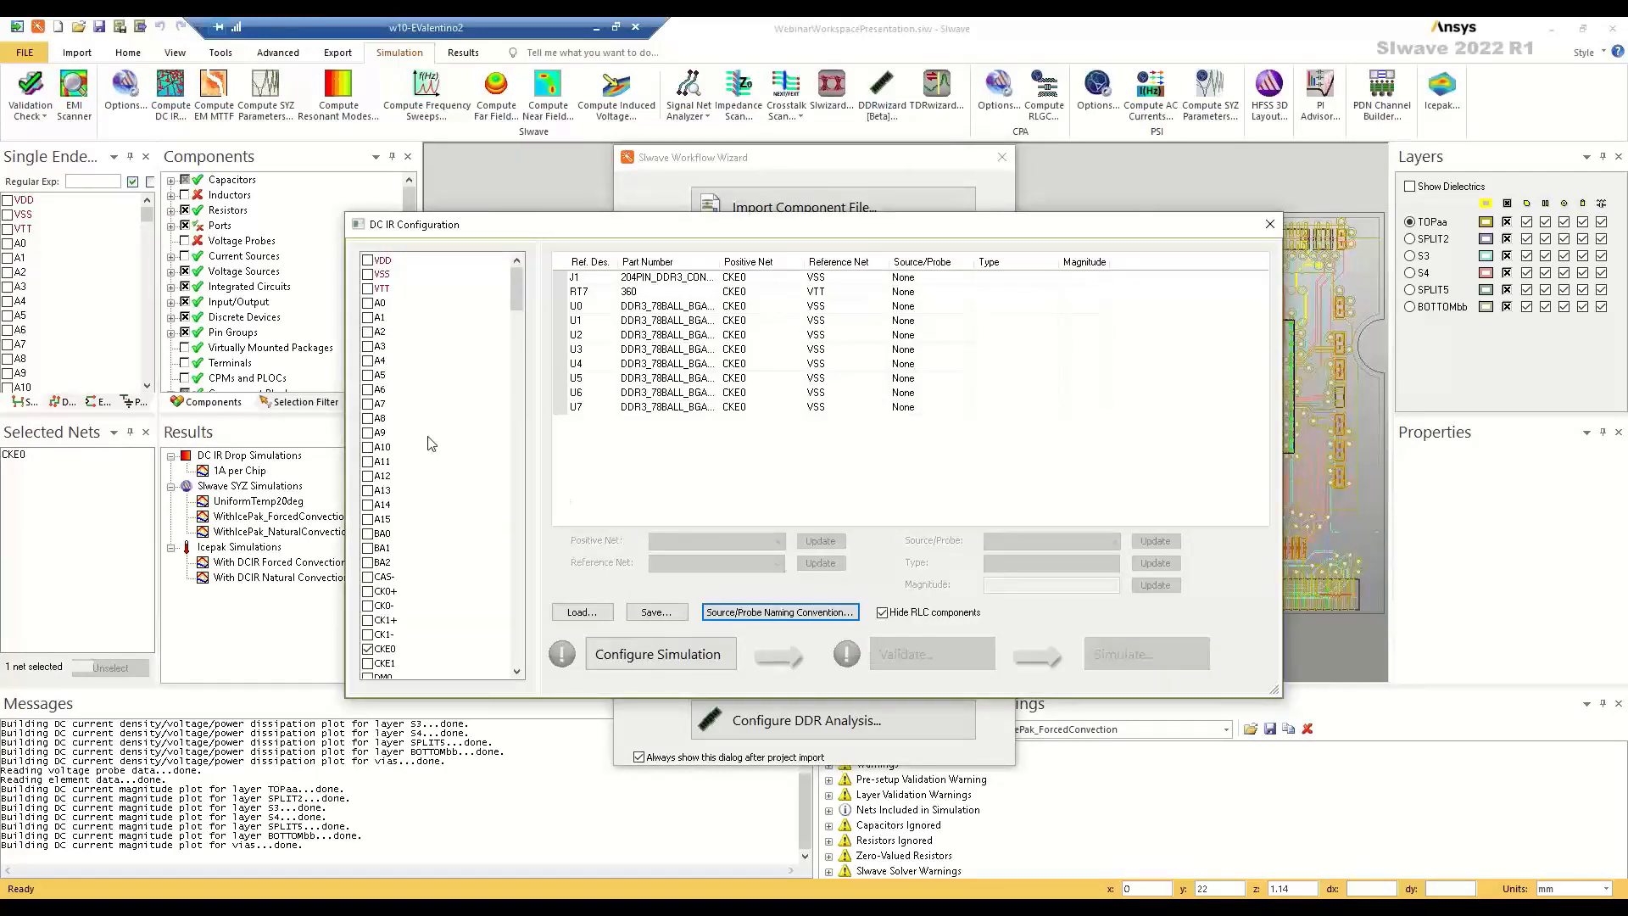
left_click(368, 649)
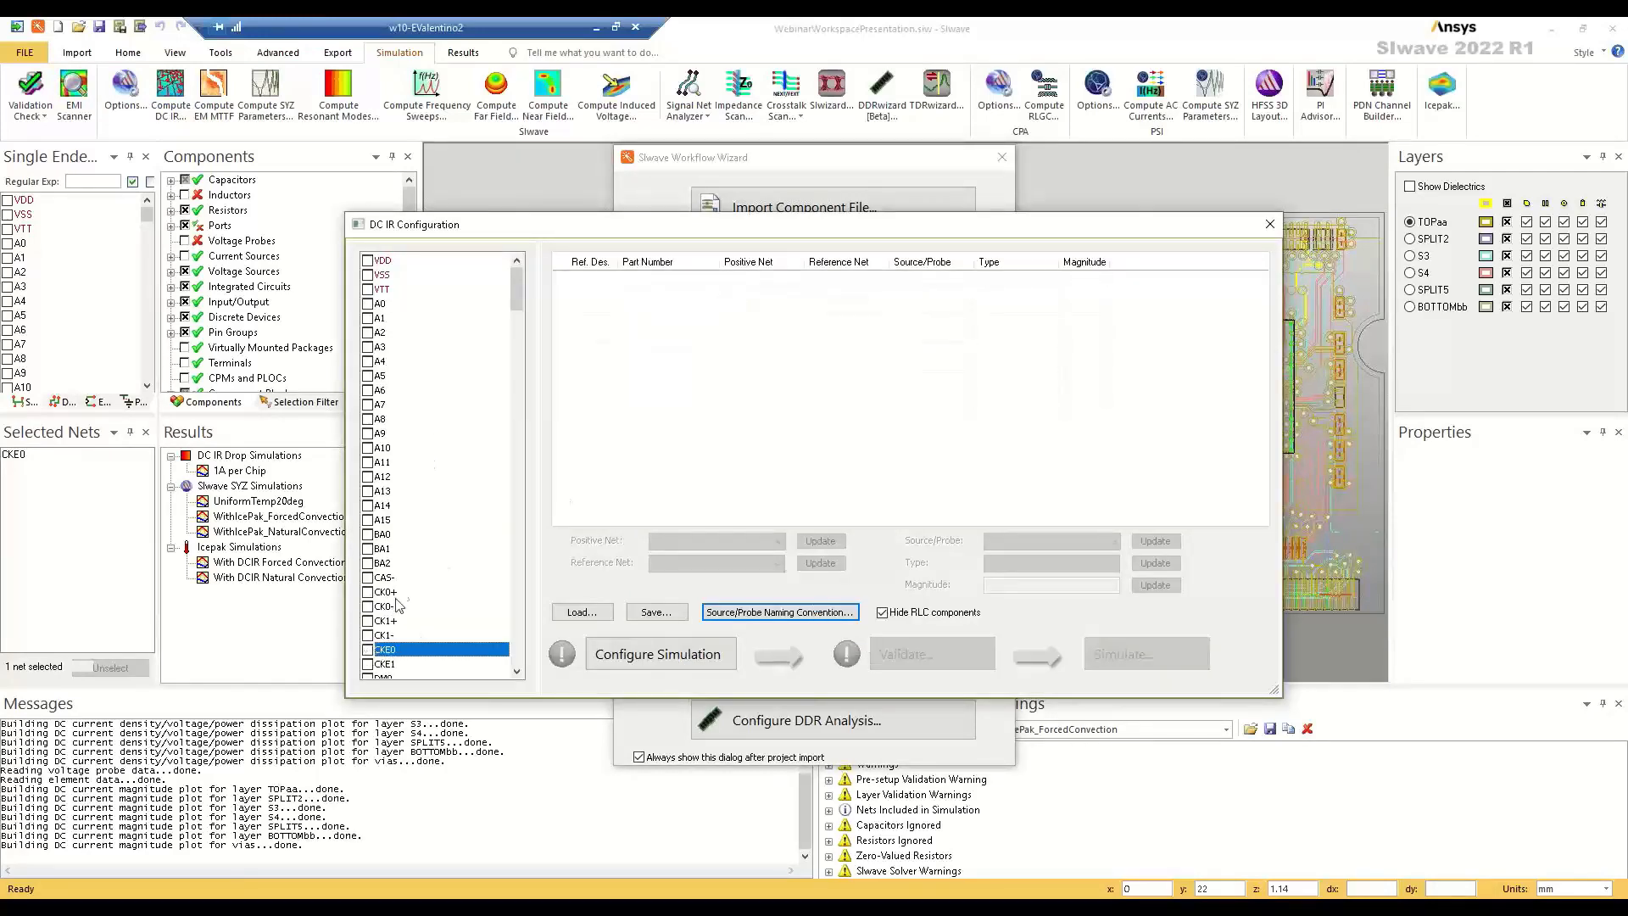
left_click(368, 275)
left_click(368, 261)
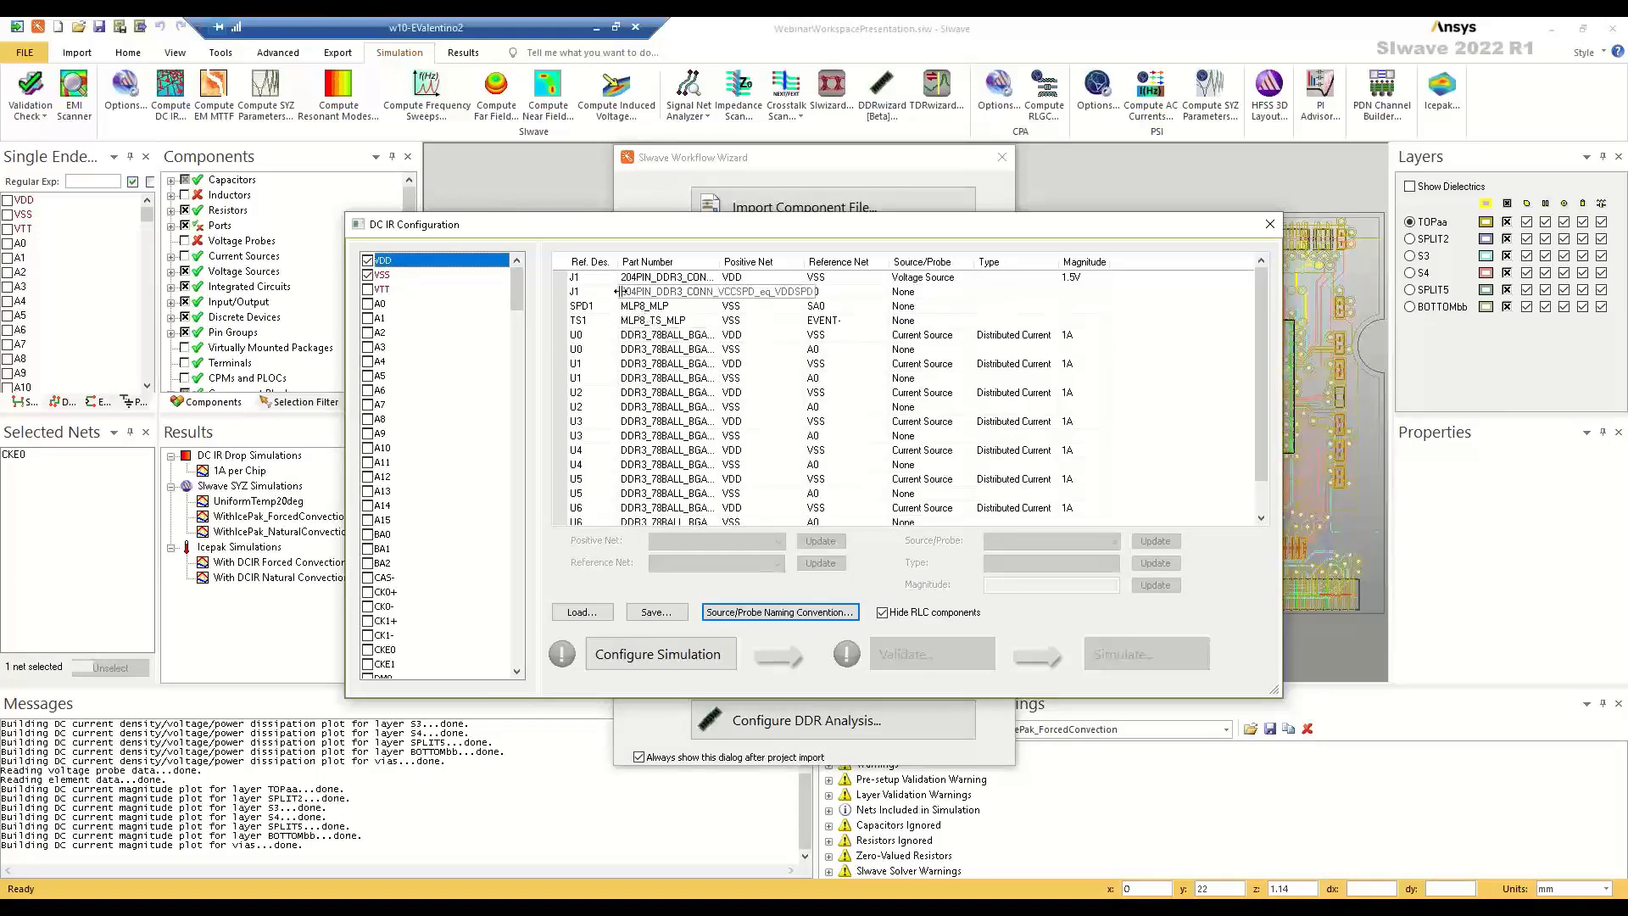
scroll(618, 337, "down", 1)
scroll(621, 413, "up", 1)
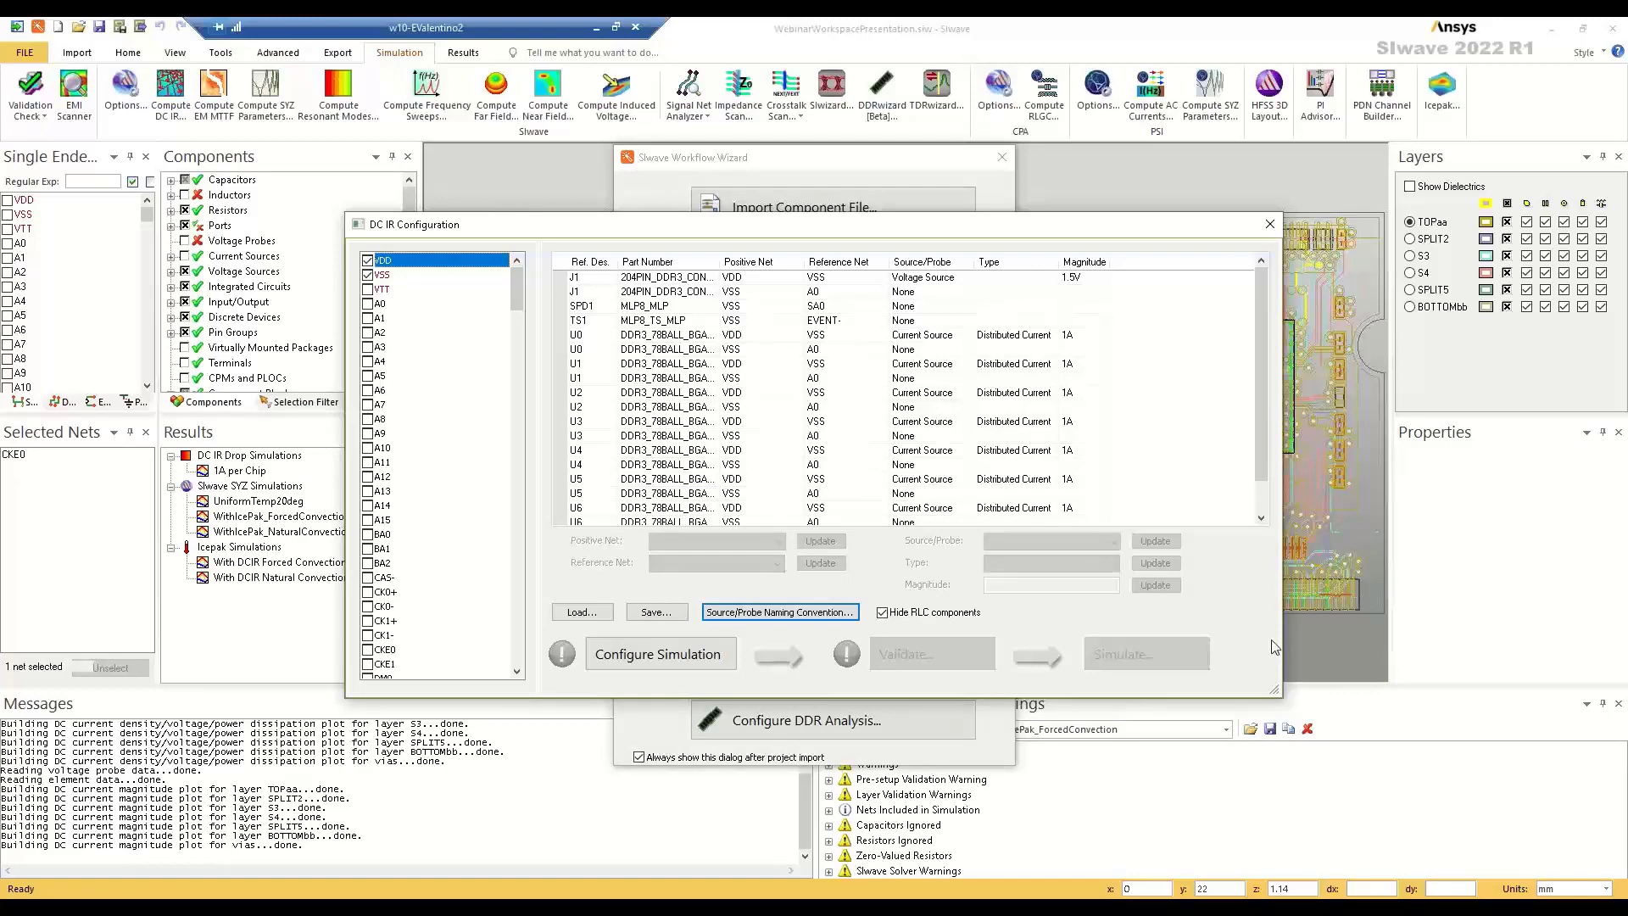
- Enlarge and reposition the DC IR Configuration window to inspect the J1 1.5V and U0–U7 1A source rows
left_click_drag(1281, 695, 1463, 801)
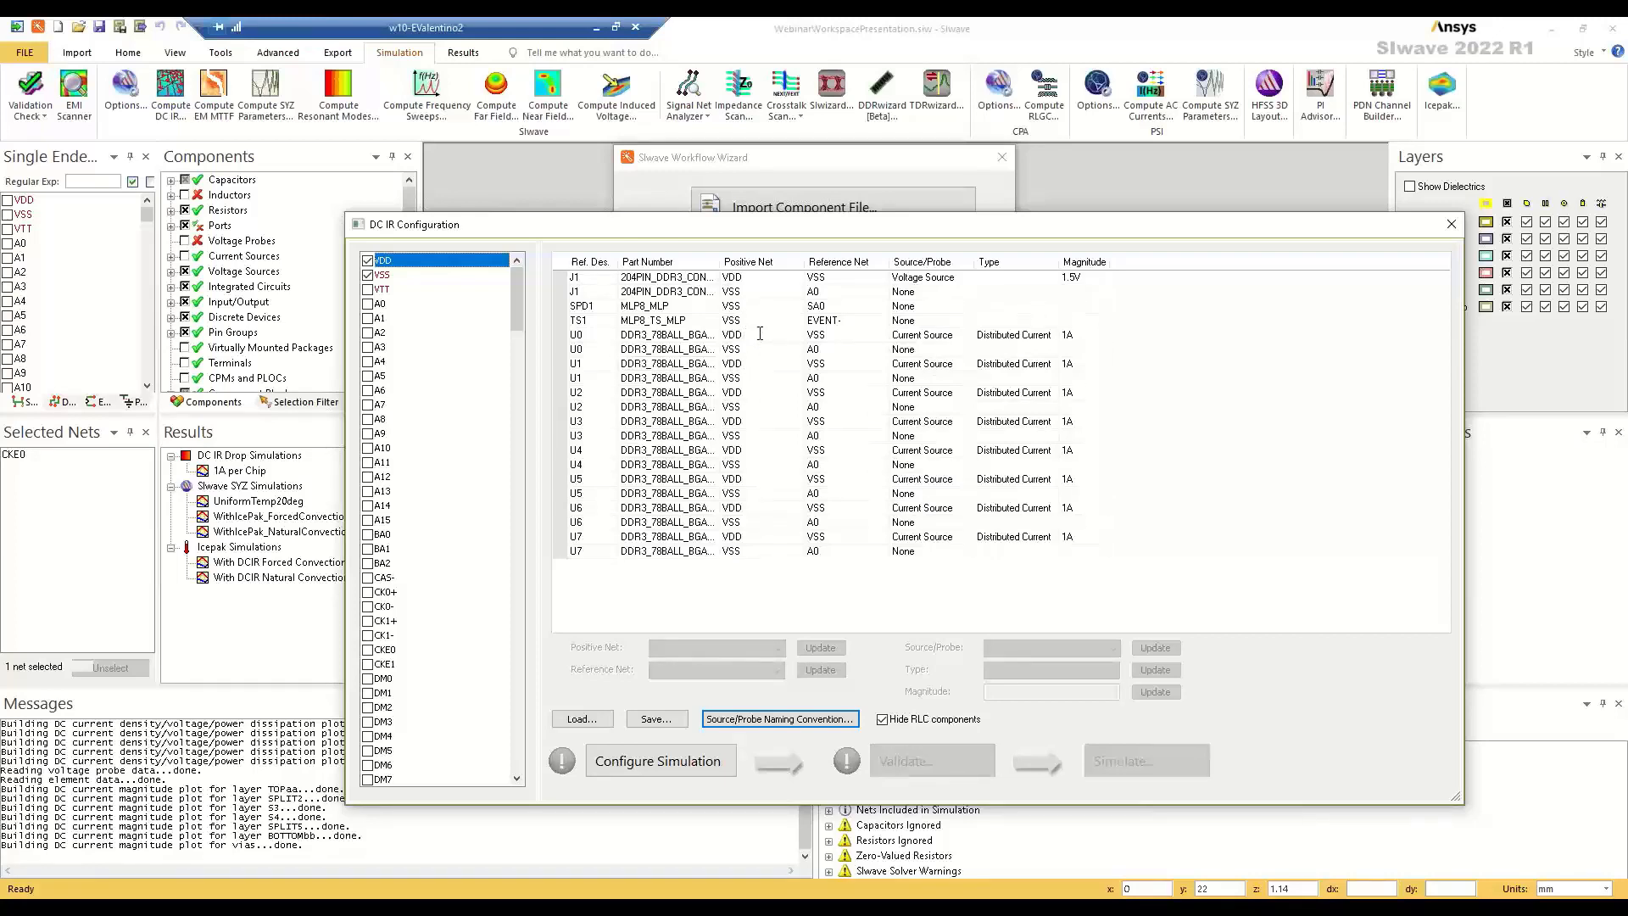
left_click_drag(678, 233, 677, 612)
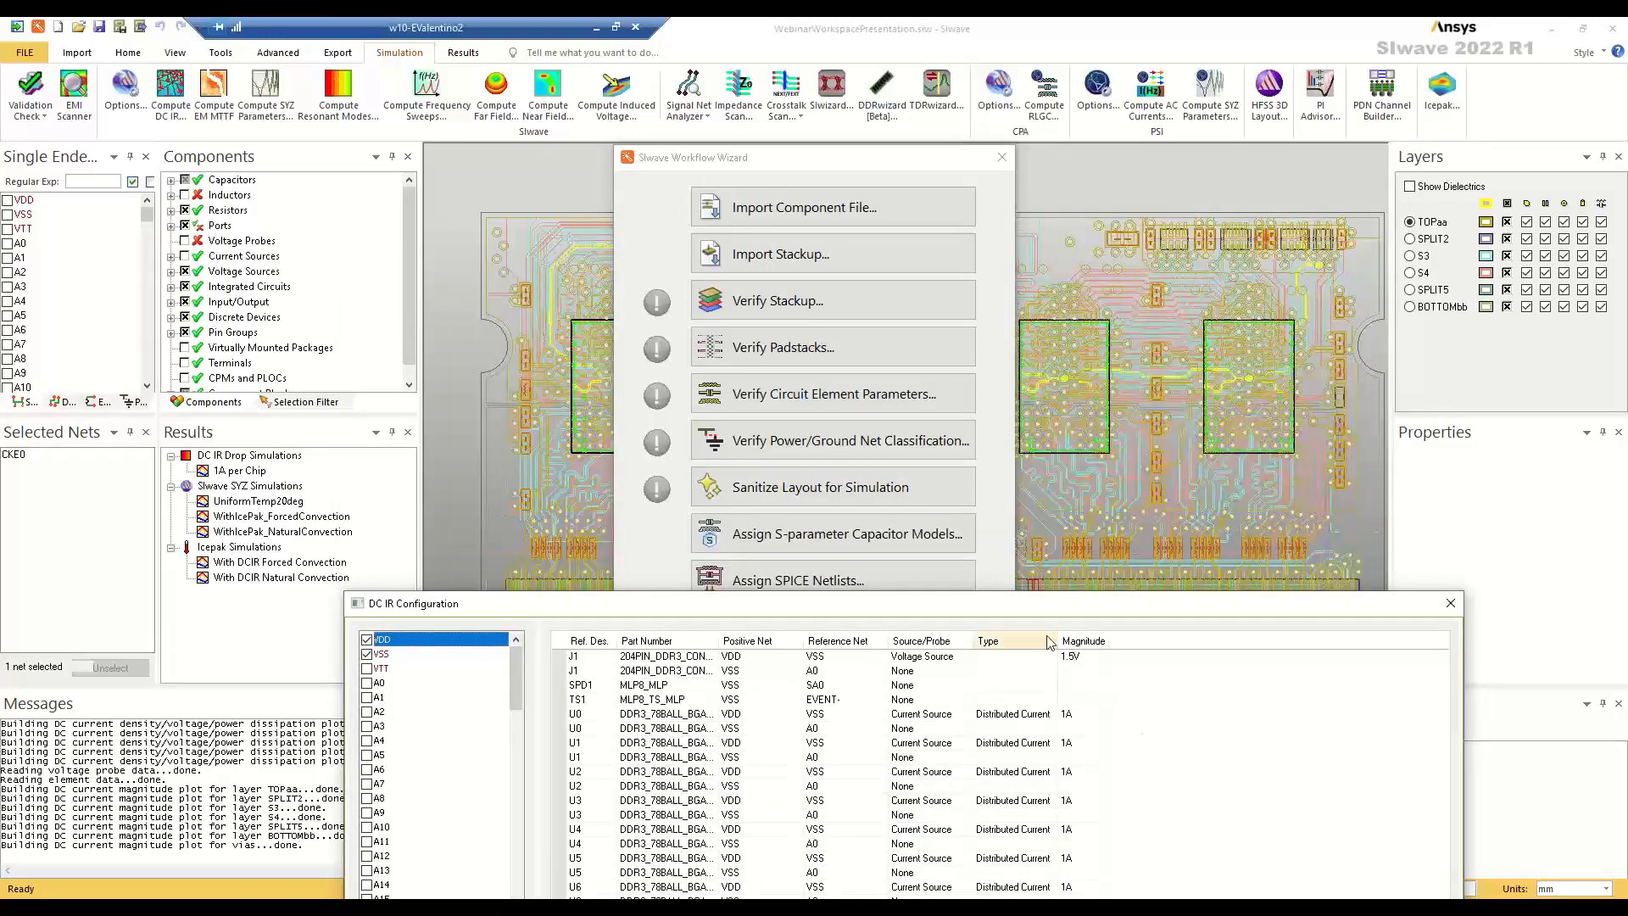
left_click_drag(981, 605, 975, 307)
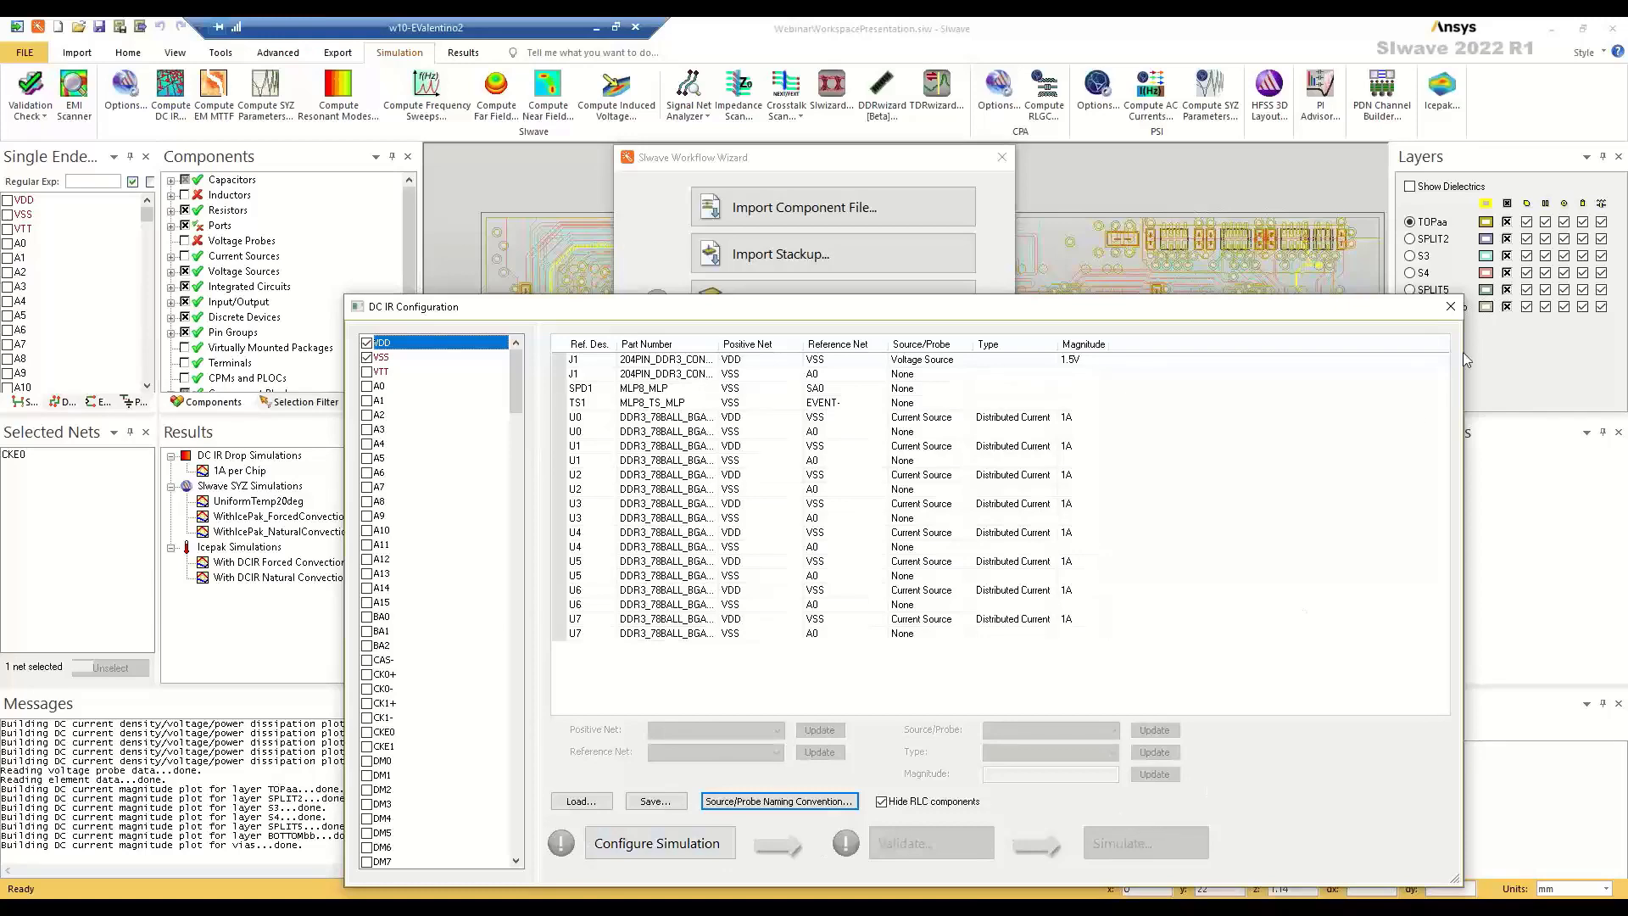
- Close the DC IR dialogs and plot currents/voltages for the 1A per Chip result
left_click(1451, 307)
left_click(1001, 157)
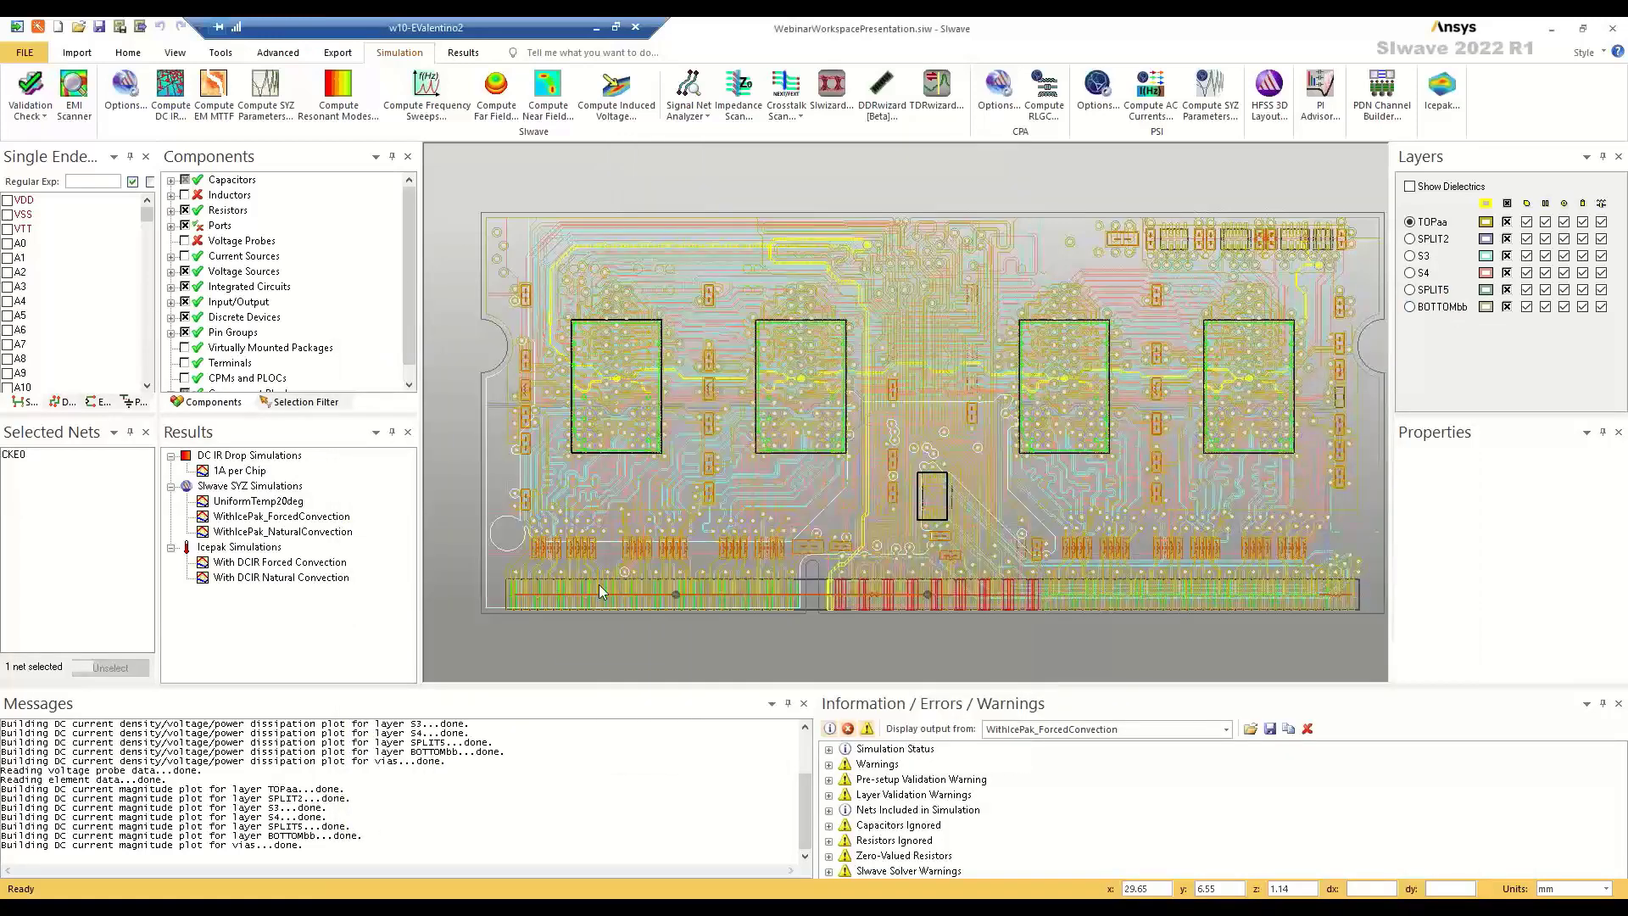
left_click(240, 472)
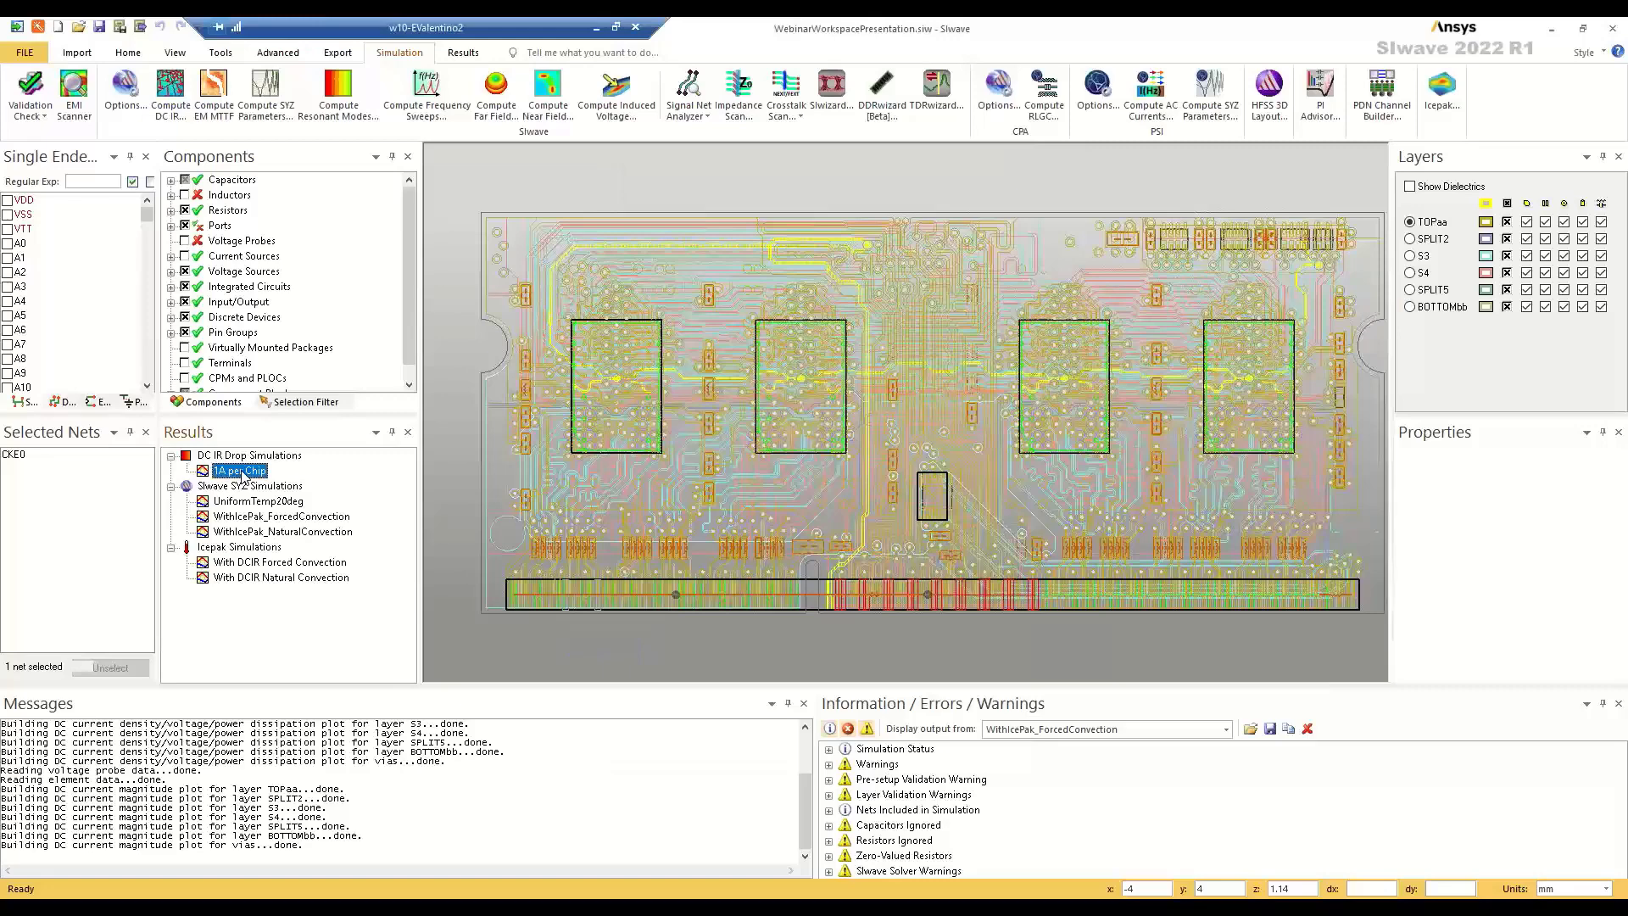
right_click(243, 476)
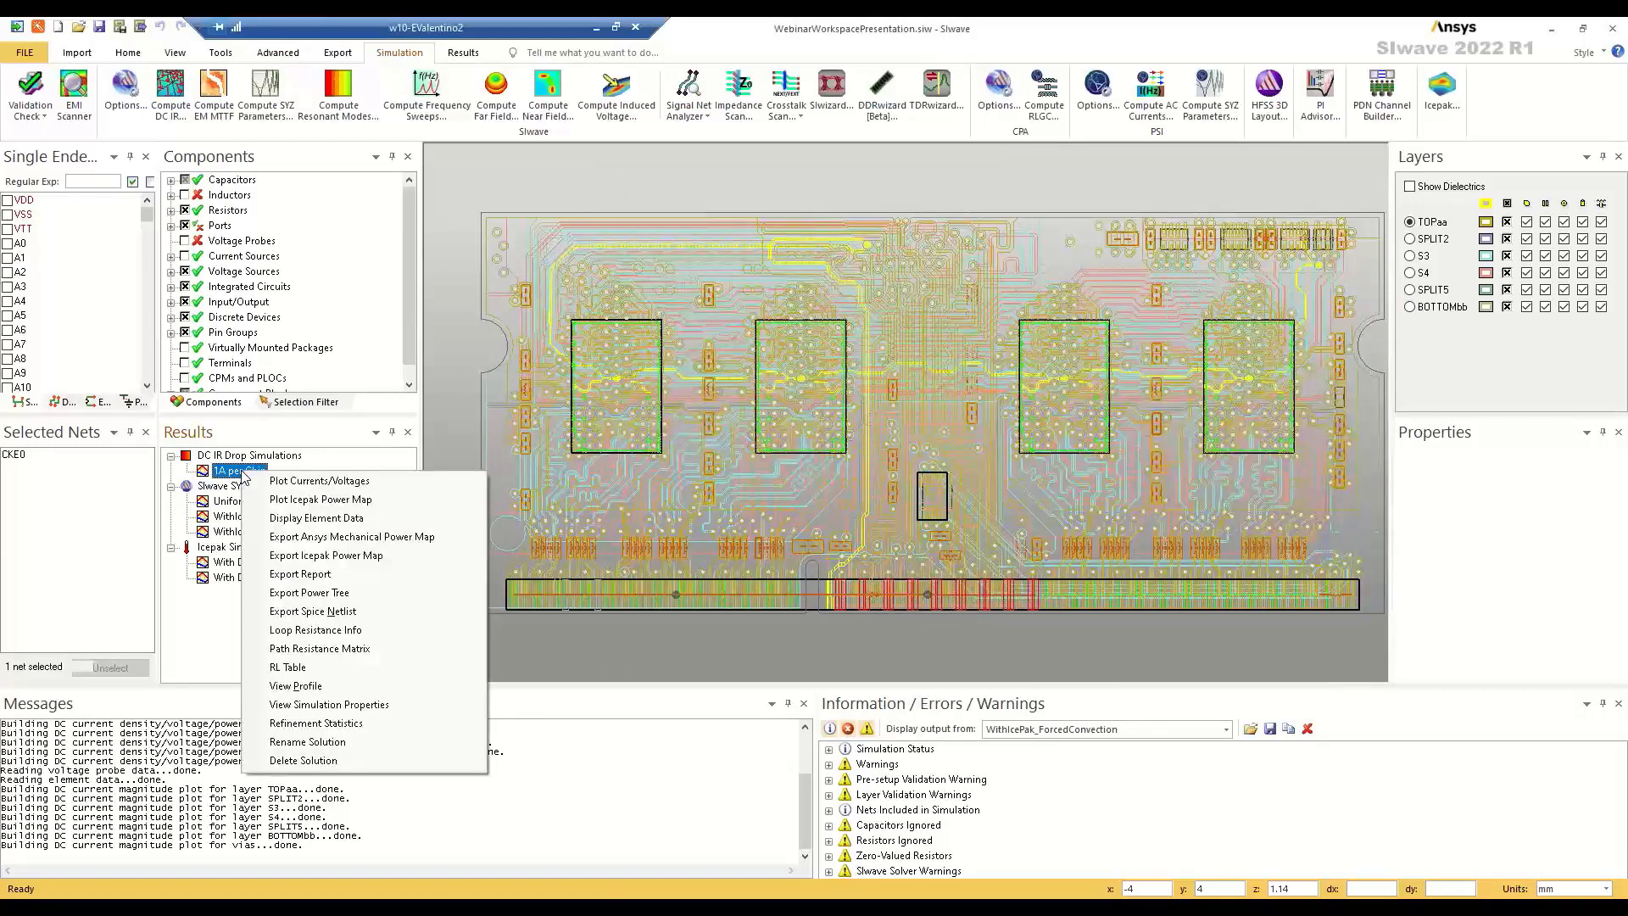
left_click(319, 481)
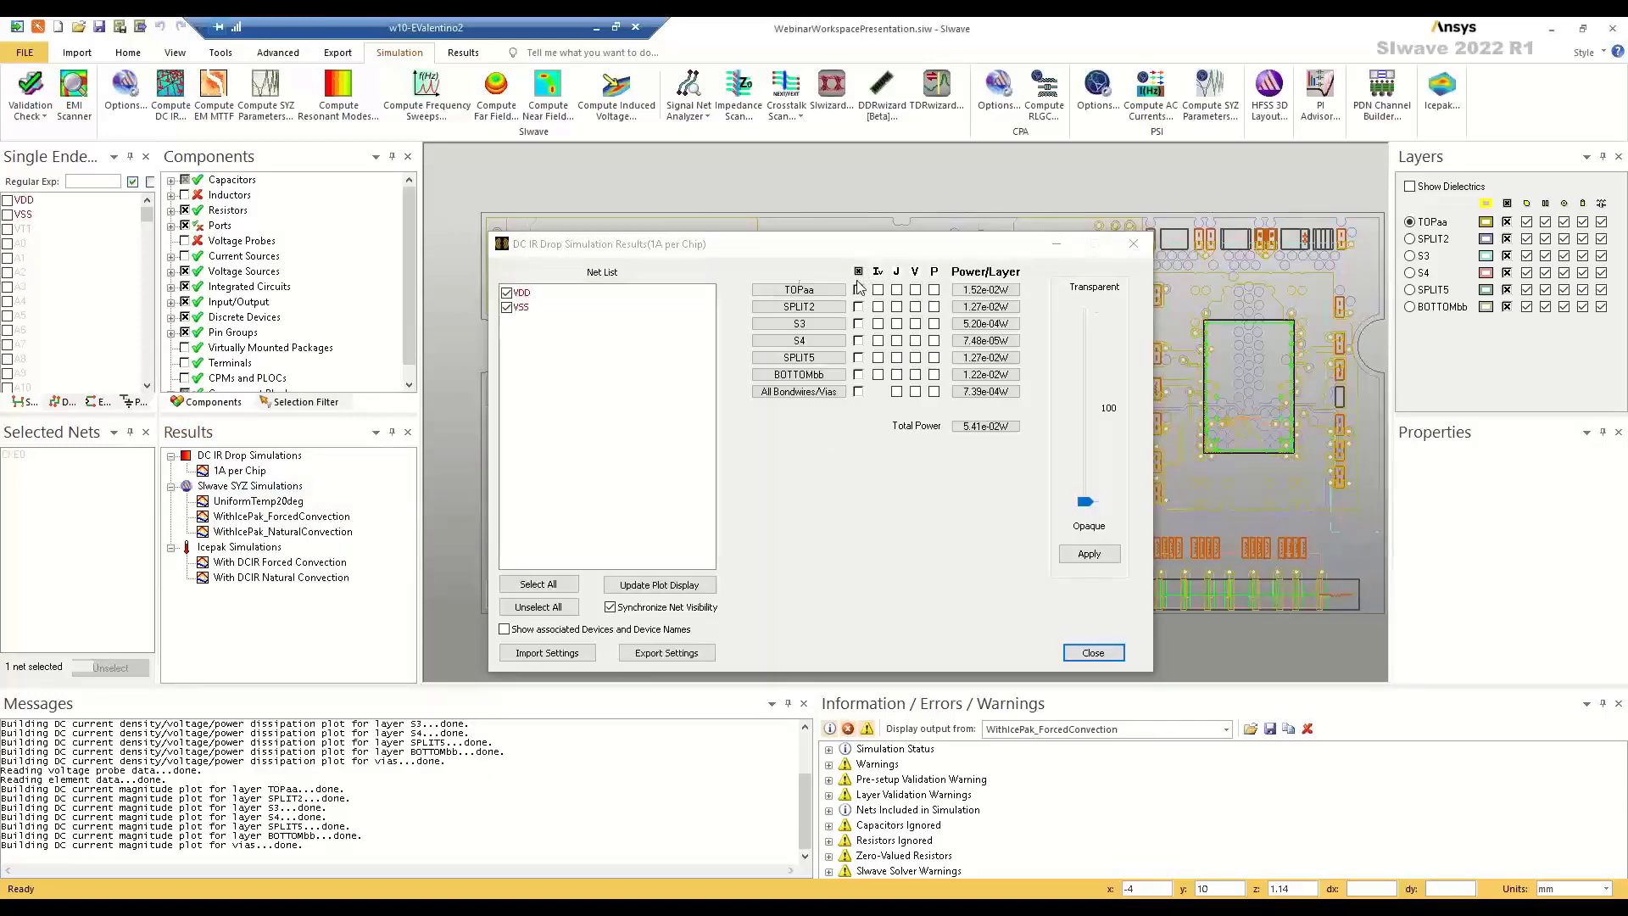
- Limit the DC IR result plot to current density on the TOPaa layer only
left_click(861, 273)
left_click_drag(1001, 435, 1101, 564)
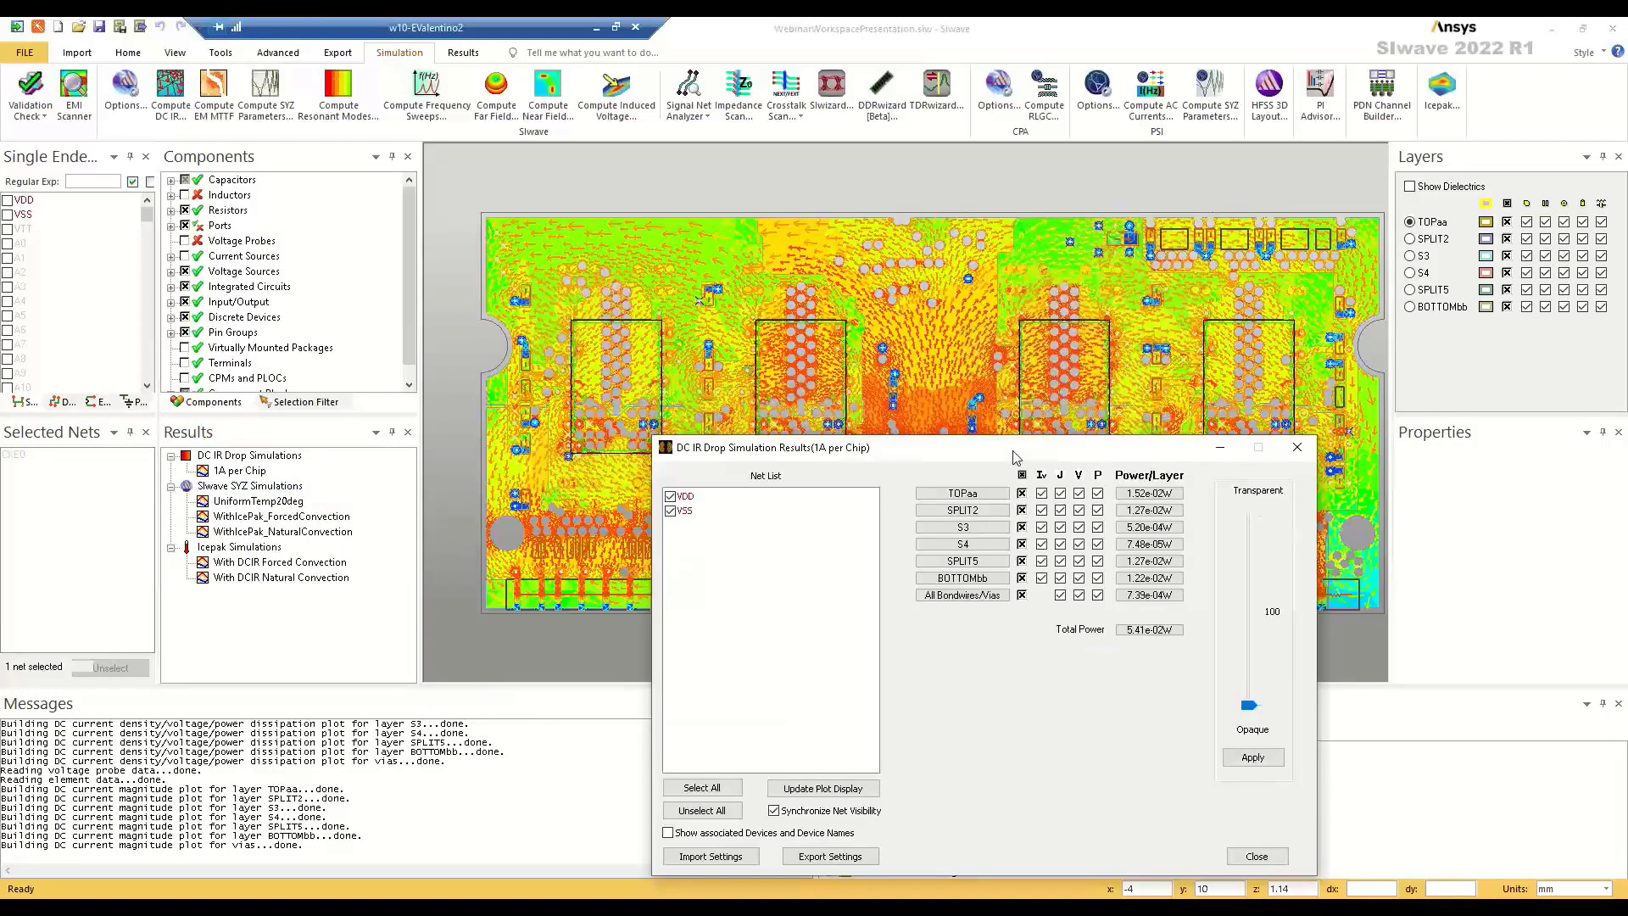
left_click(921, 411)
scroll(920, 411, "down", 2)
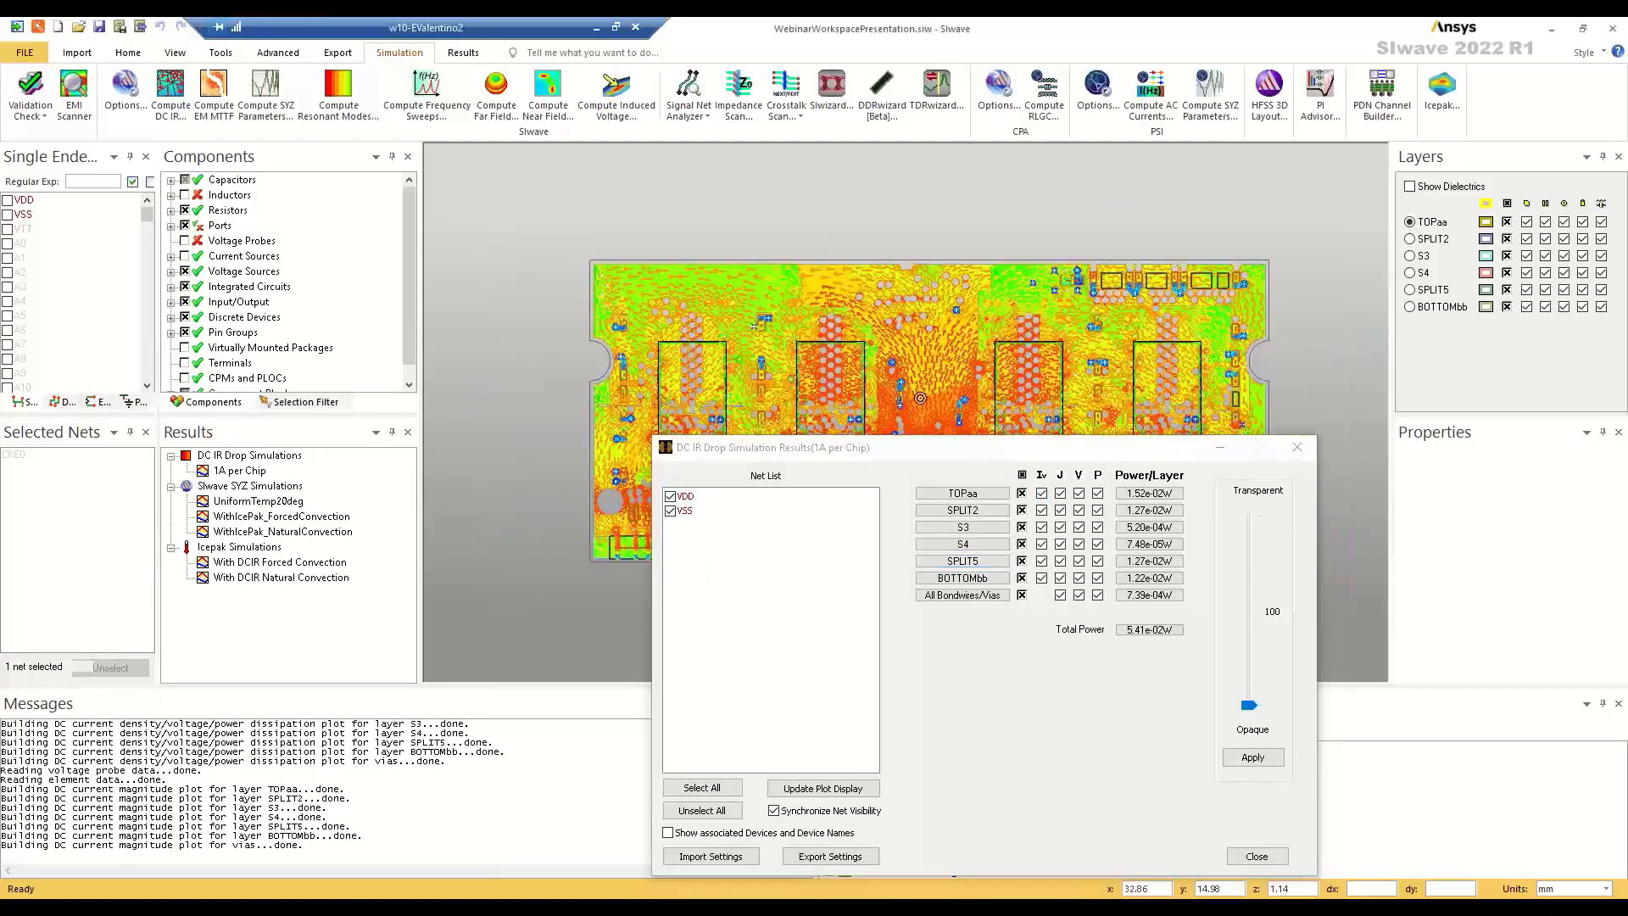
left_click_drag(928, 390, 934, 156)
left_click(1507, 238)
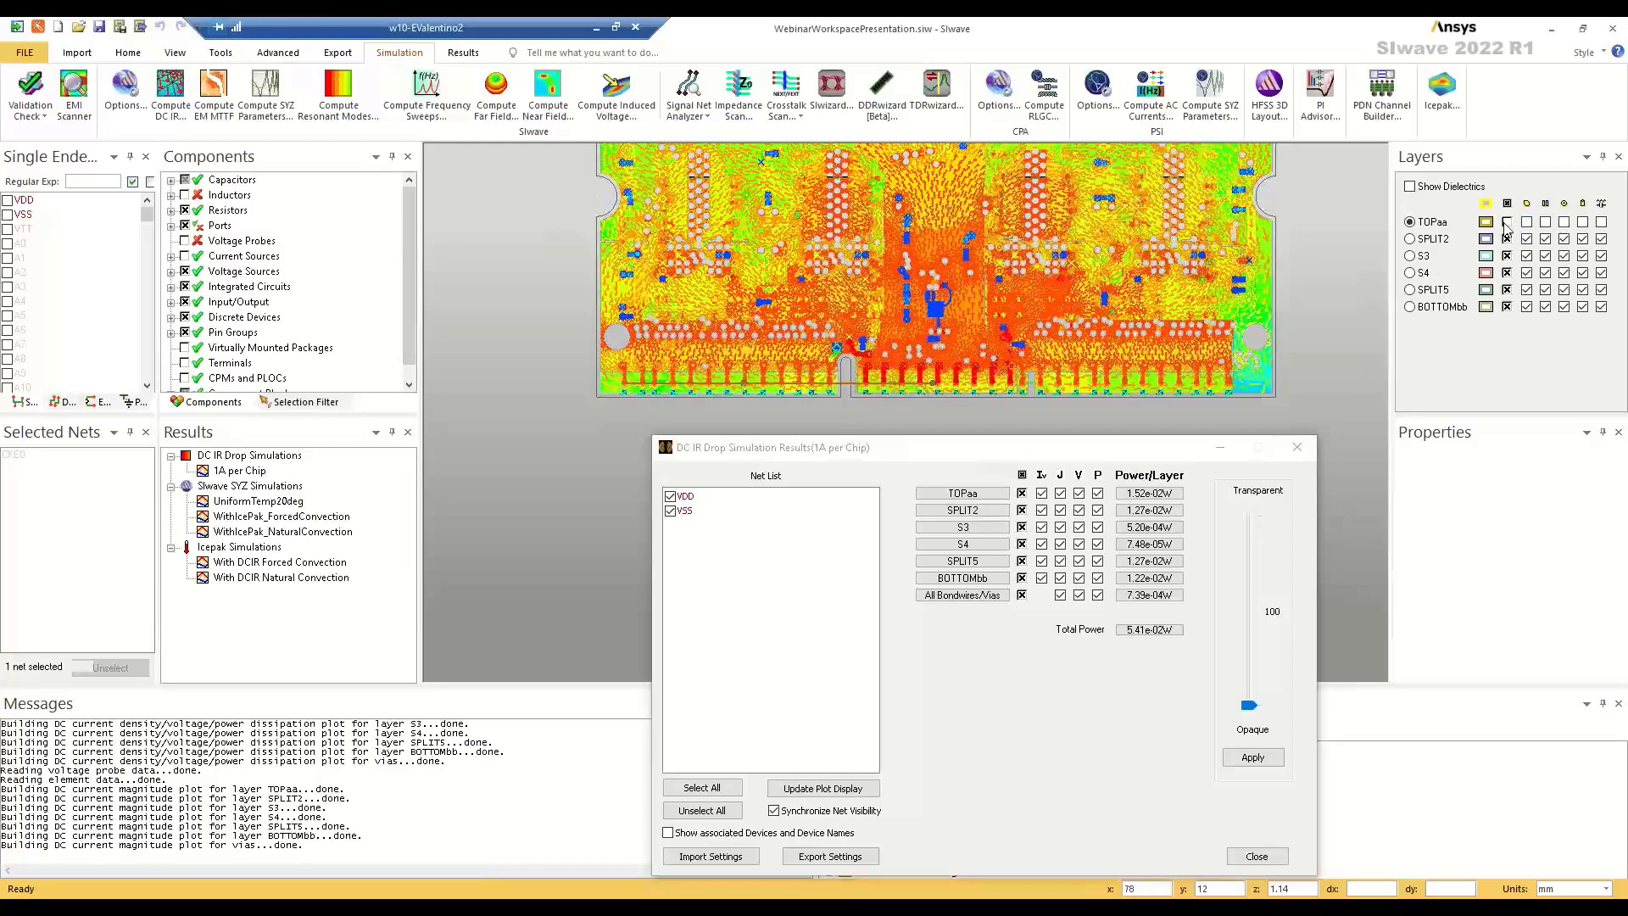
left_click(1508, 239)
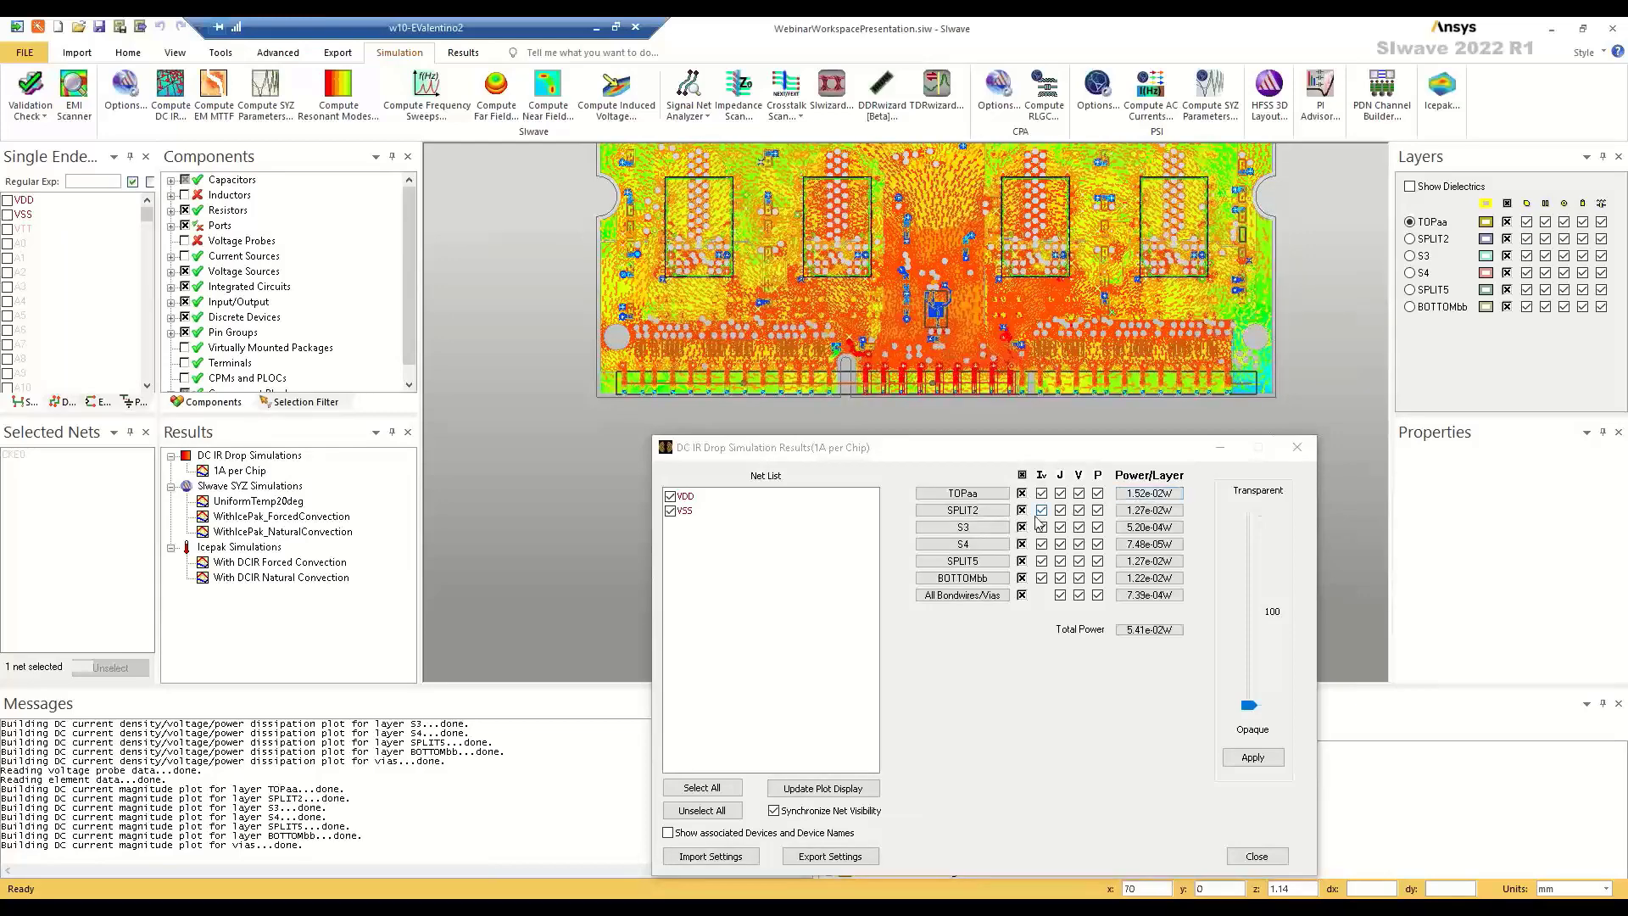
left_click(1023, 493)
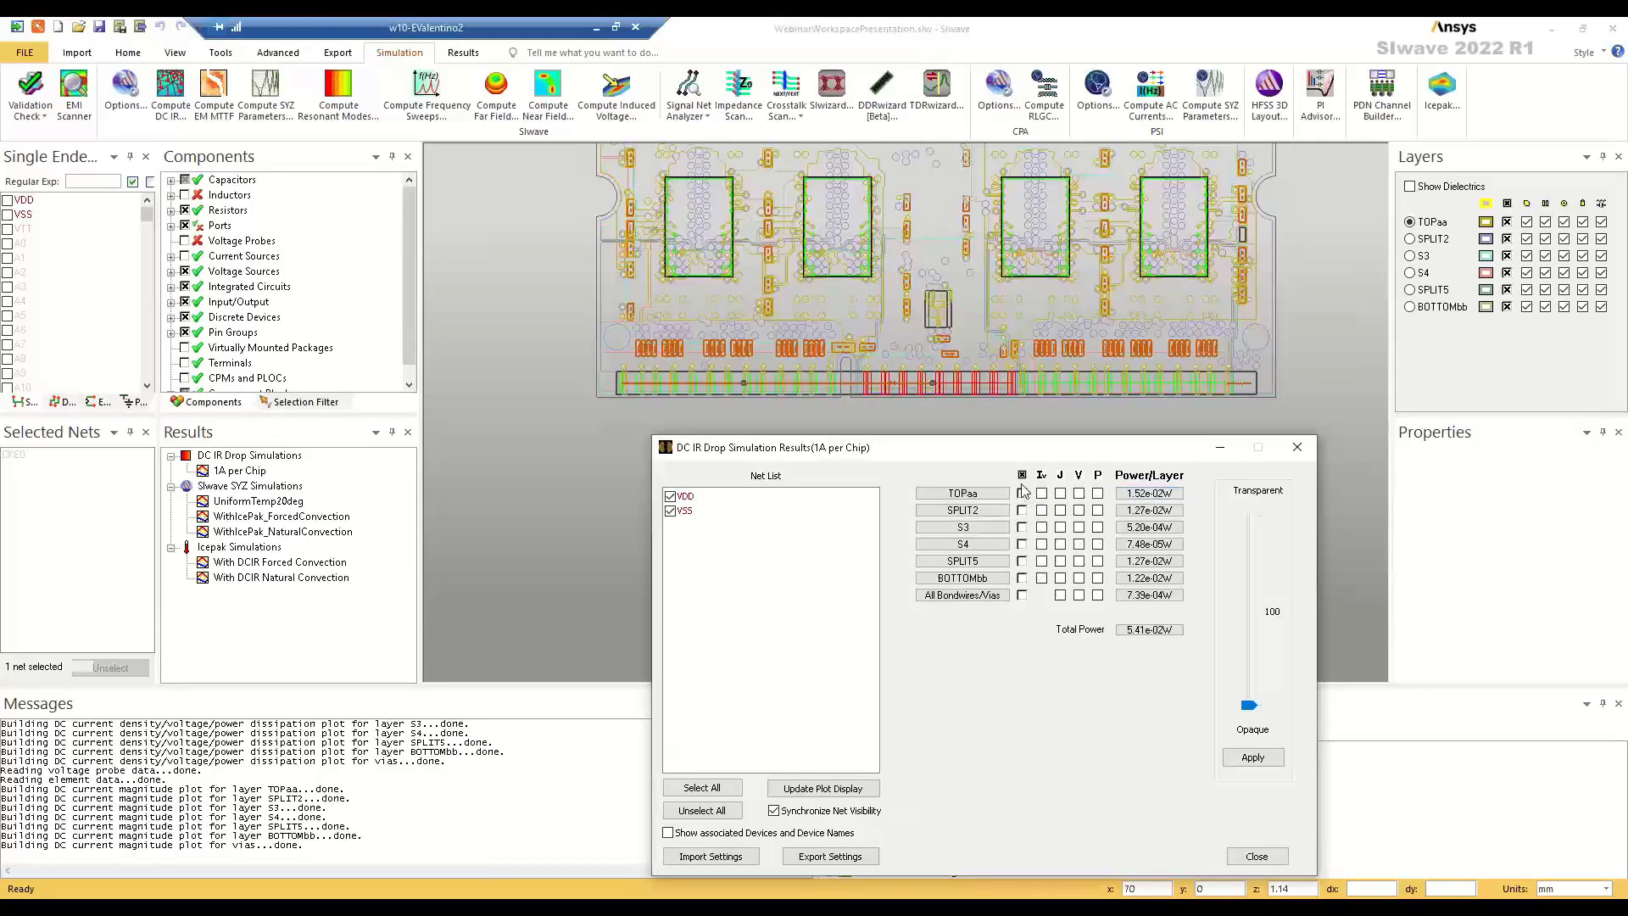
left_click(1060, 493)
left_click(1060, 492)
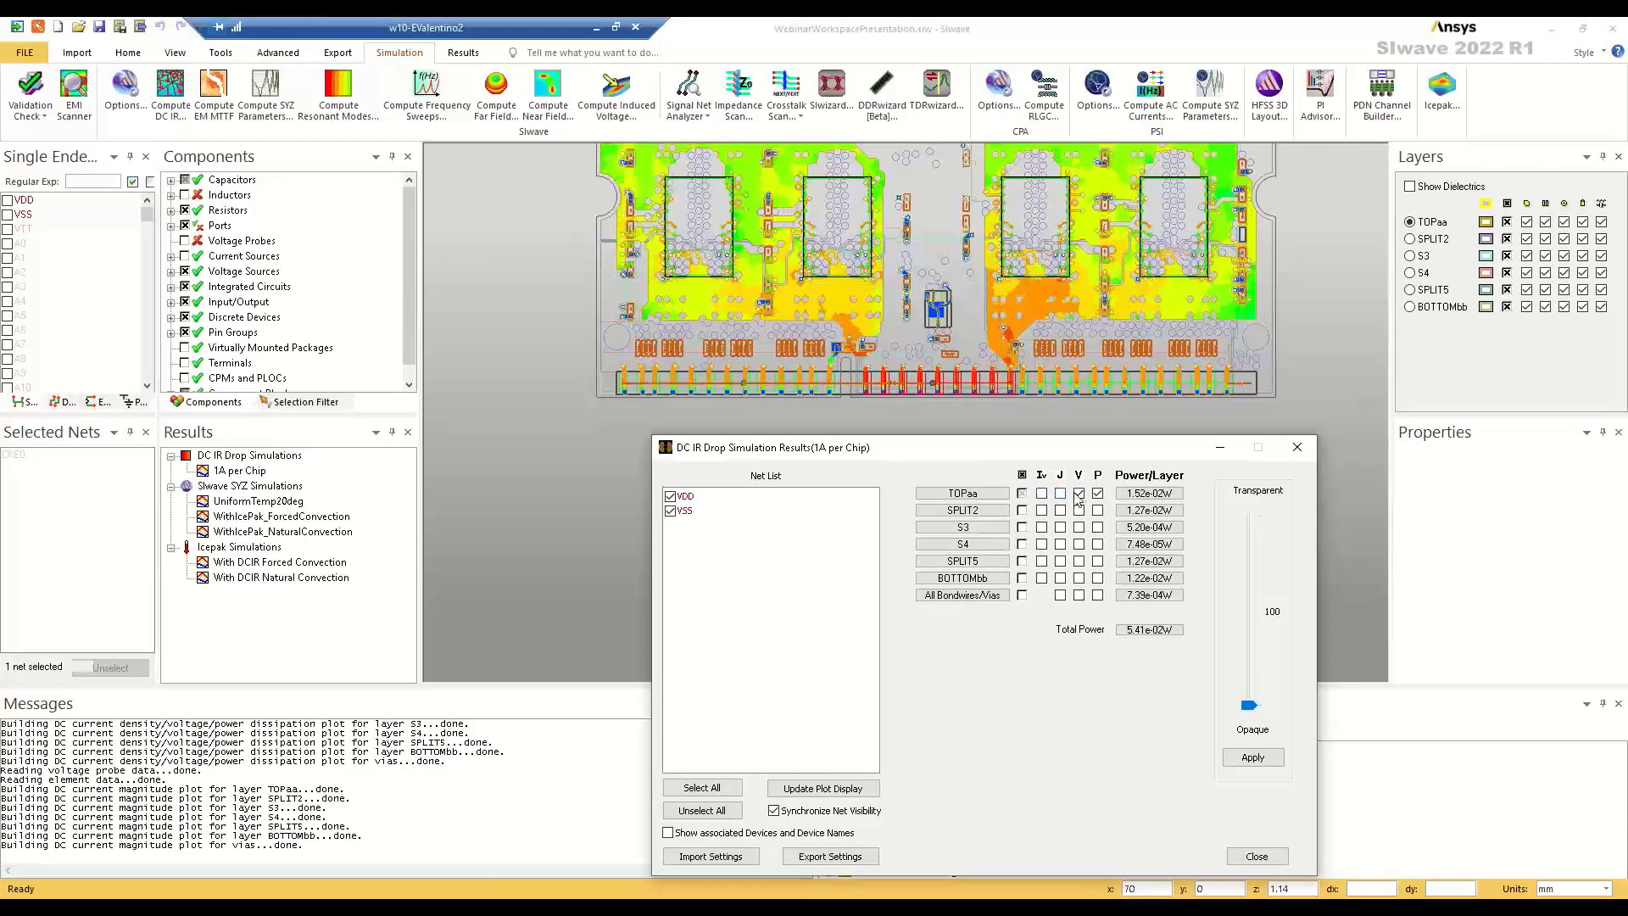
- Tilt the board plot into a 3-D view and switch the TOPaa plot to voltage
middle_click(1016, 344)
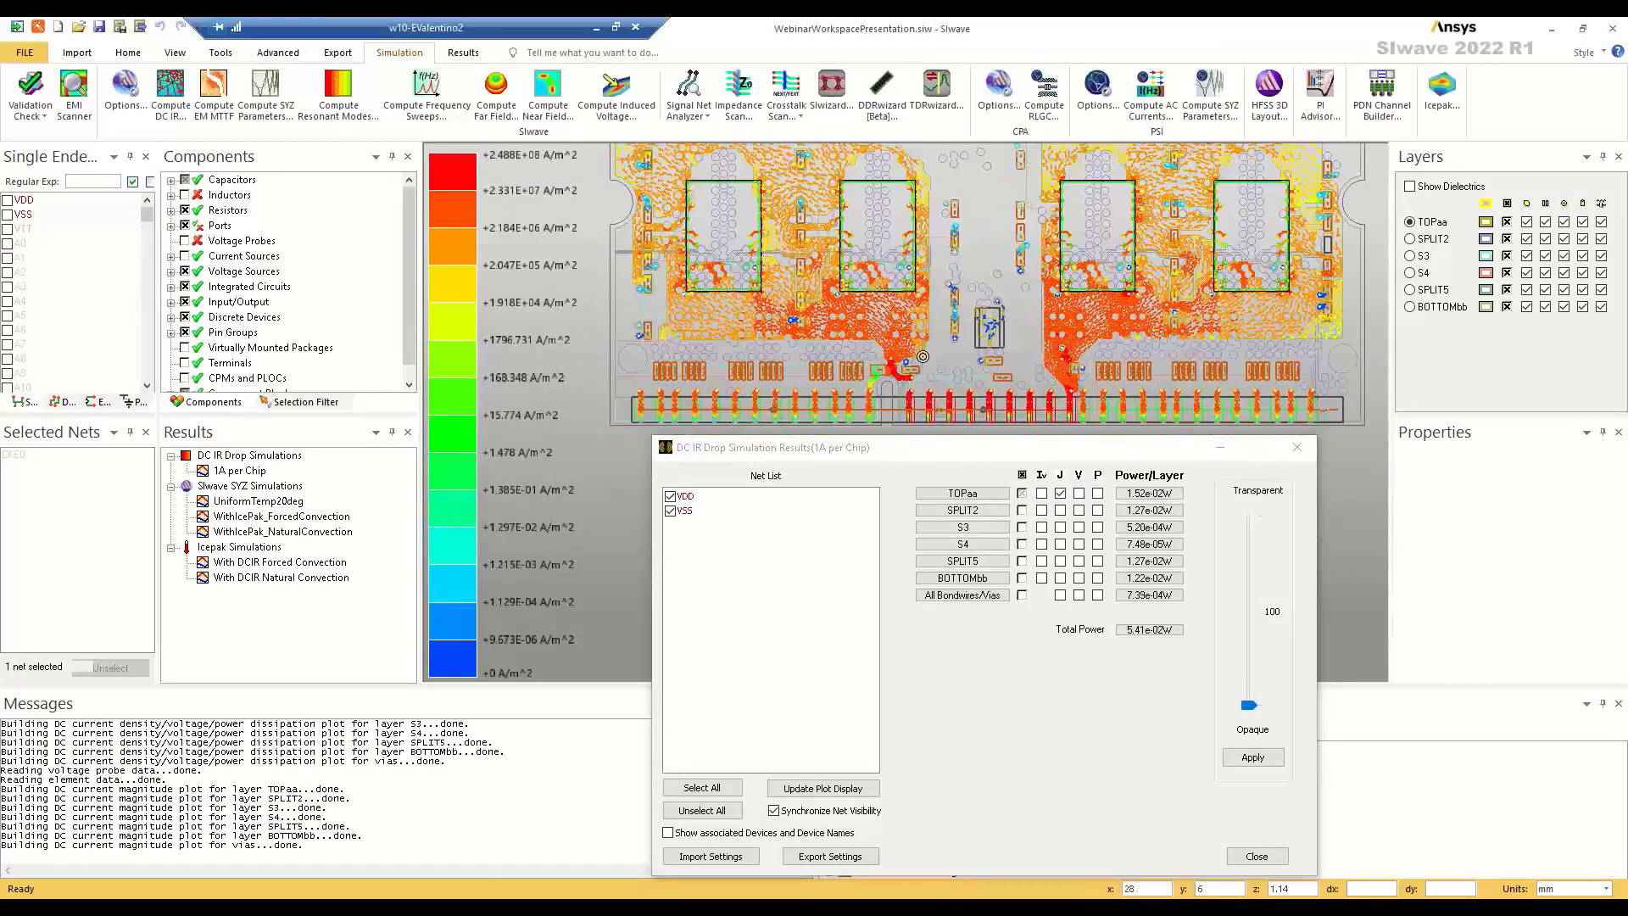
scroll(907, 329, "up", 5)
scroll(905, 362, "down", 4)
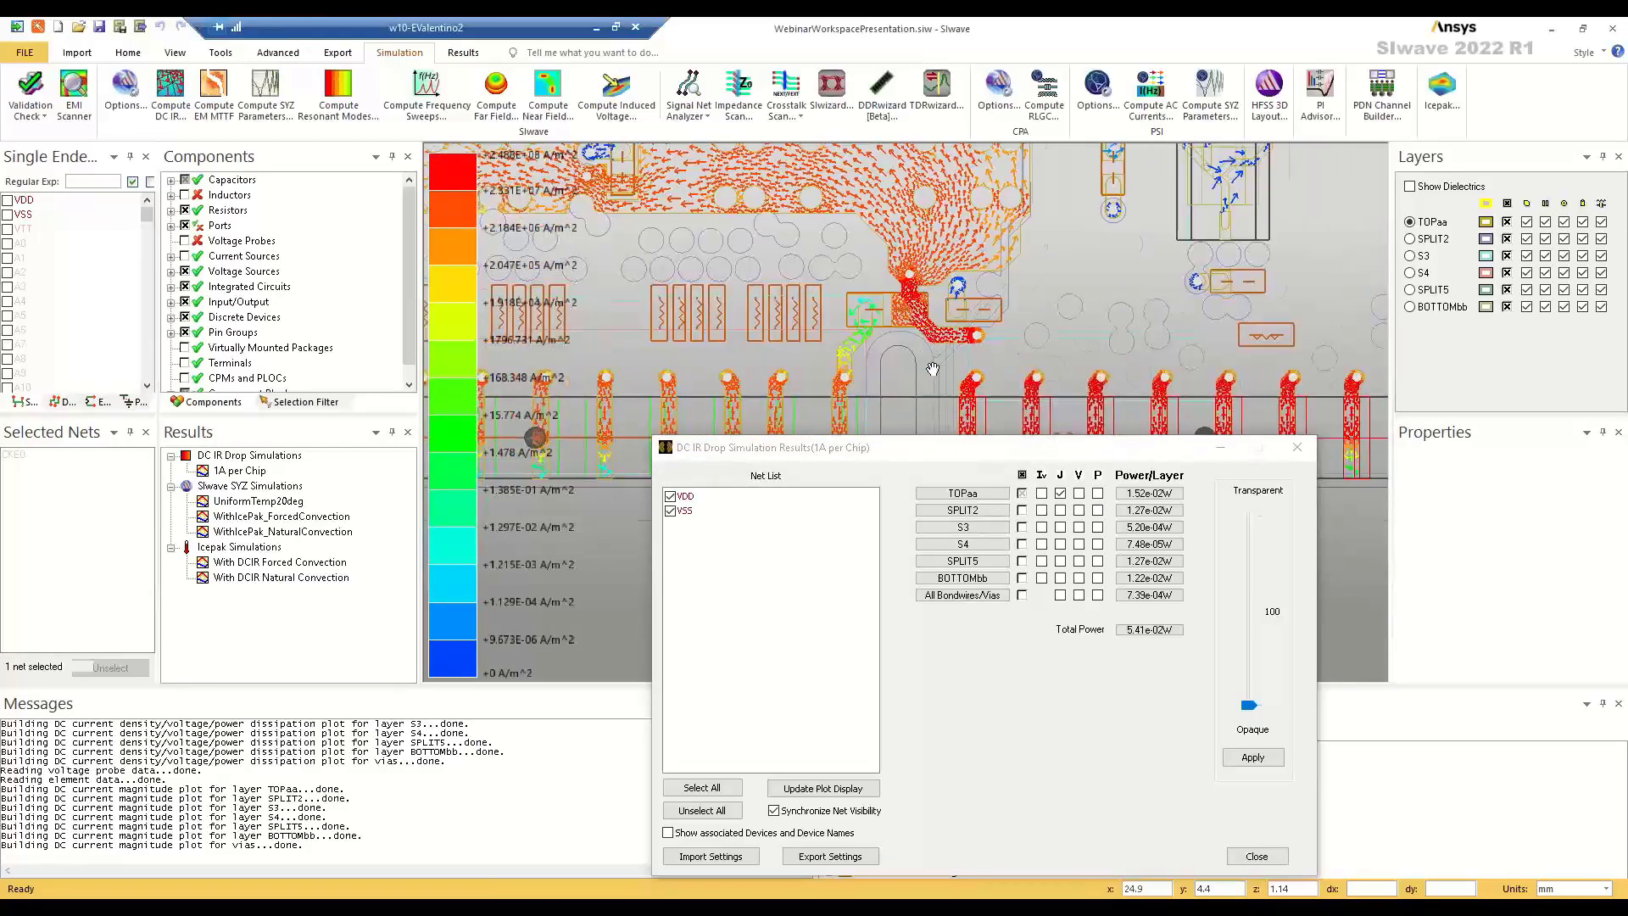
left_click_drag(954, 244, 996, 271)
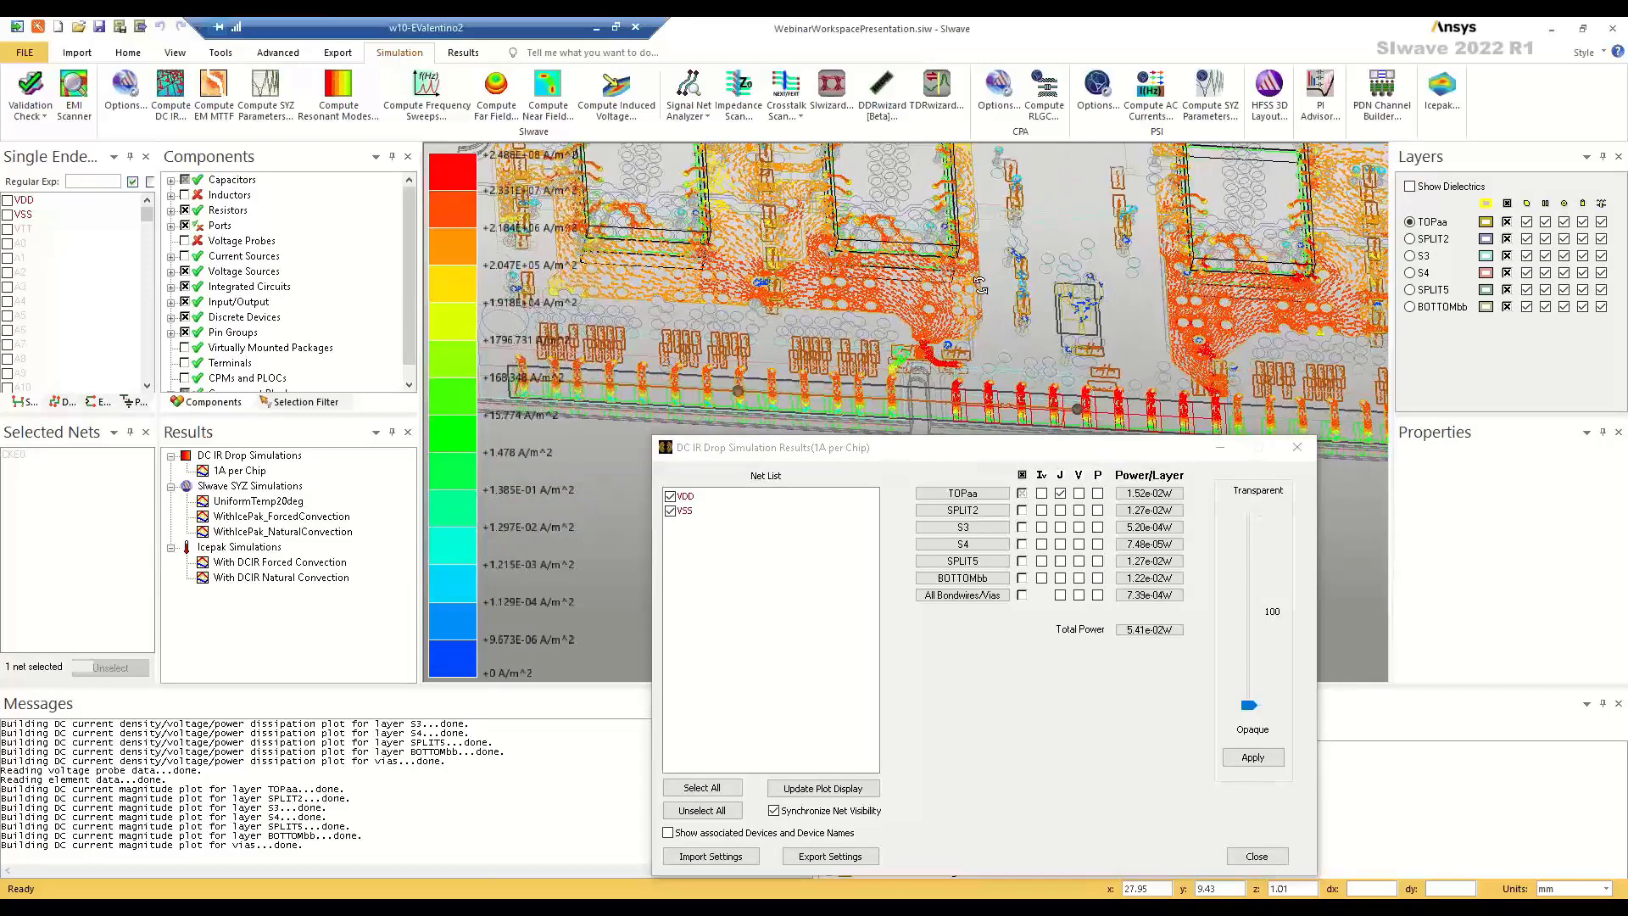
scroll(936, 330, "up", 4)
scroll(936, 330, "up", 3)
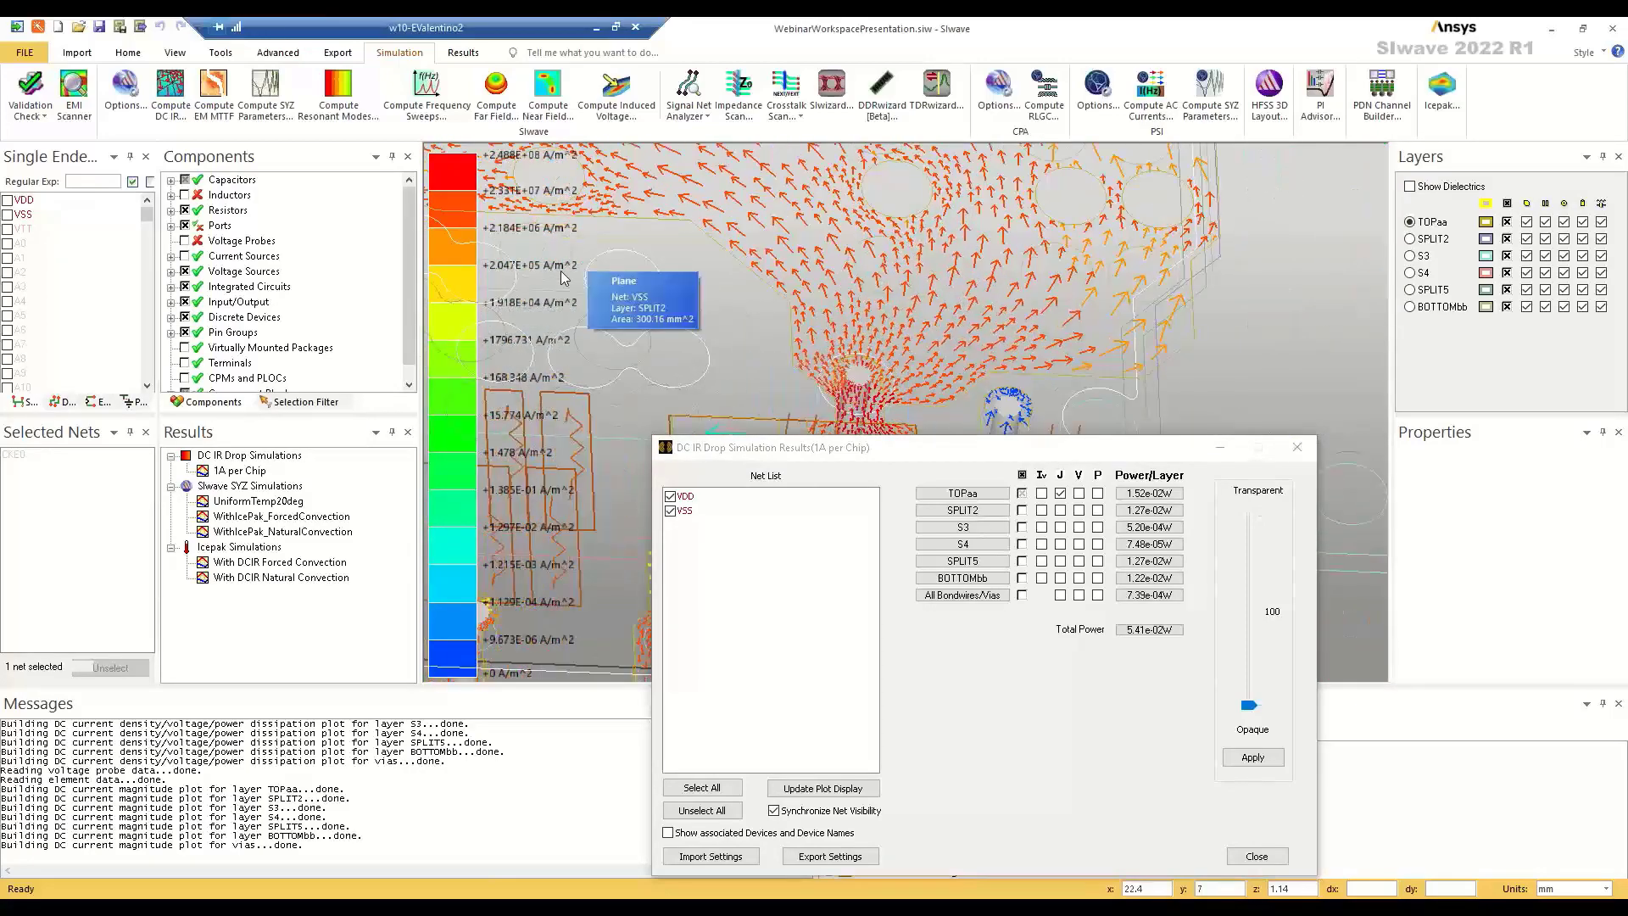
scroll(888, 341, "down", 2)
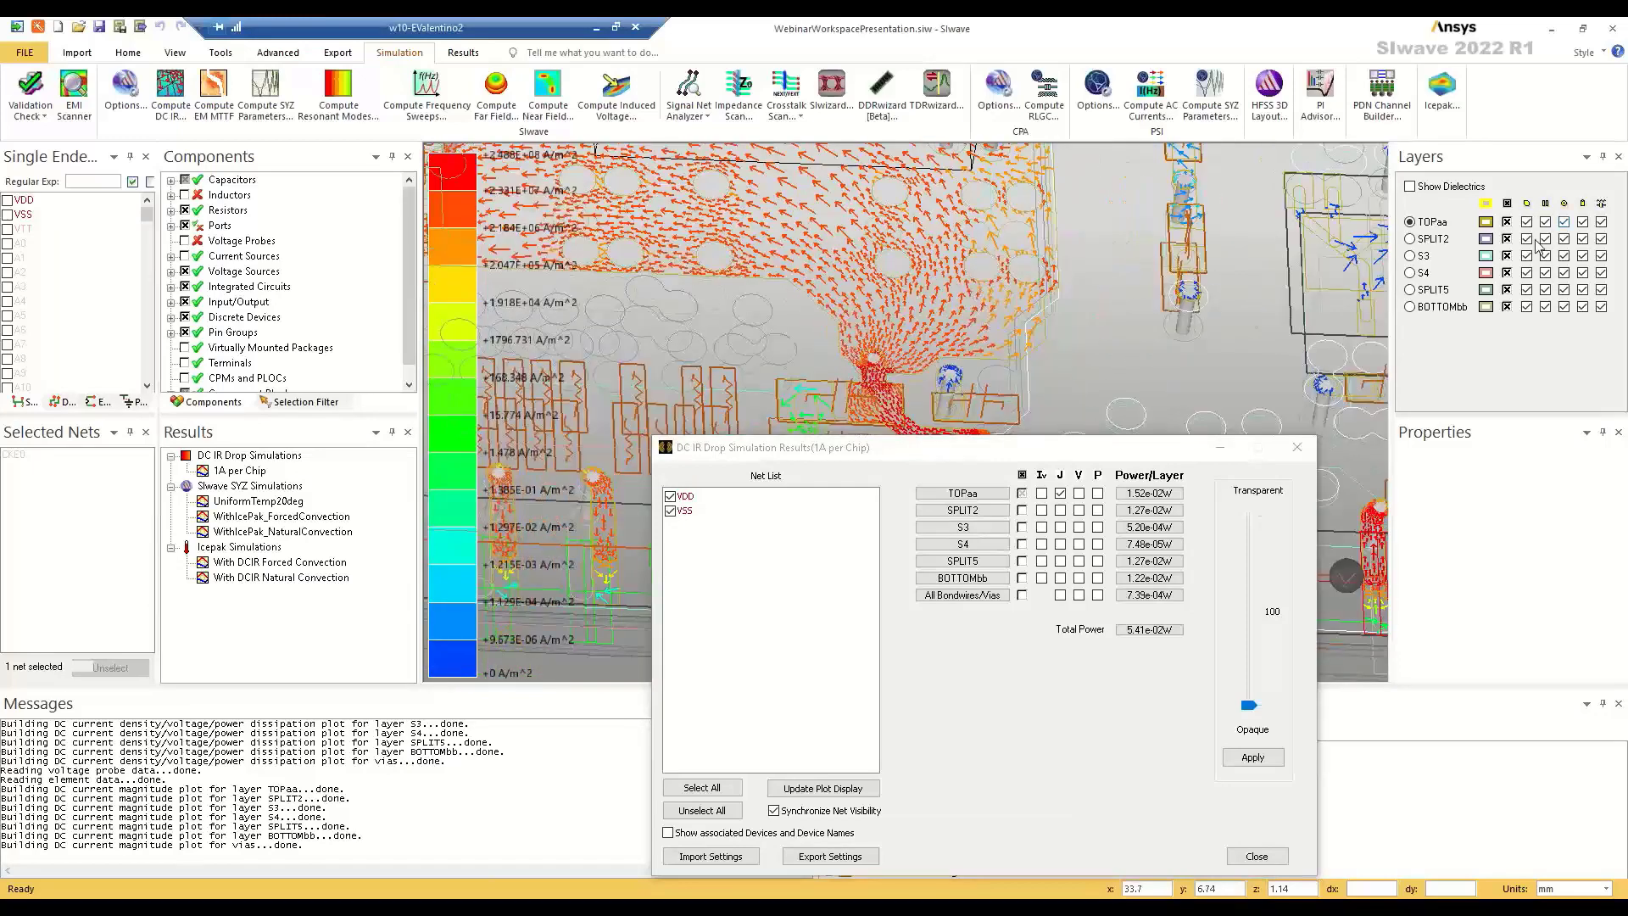
left_click(1078, 492)
- Inspect the voltage map, then show the TOPaa power dissipation density in W/m^3
scroll(1032, 410, "down", 5)
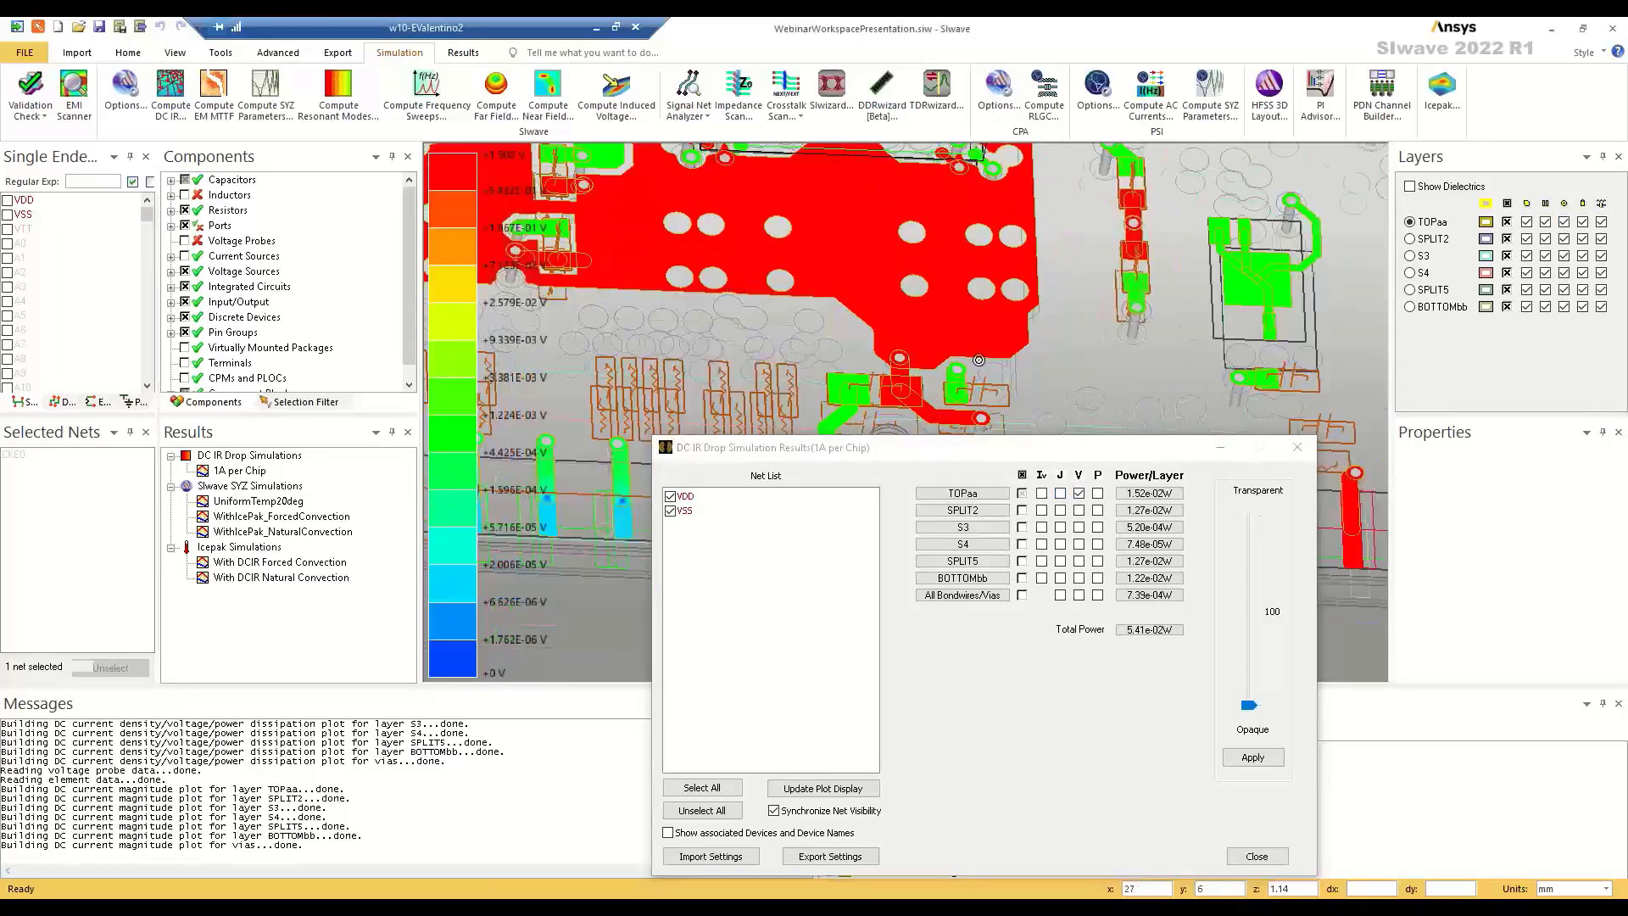
left_click_drag(1070, 316, 871, 296)
scroll(828, 365, "up", 3)
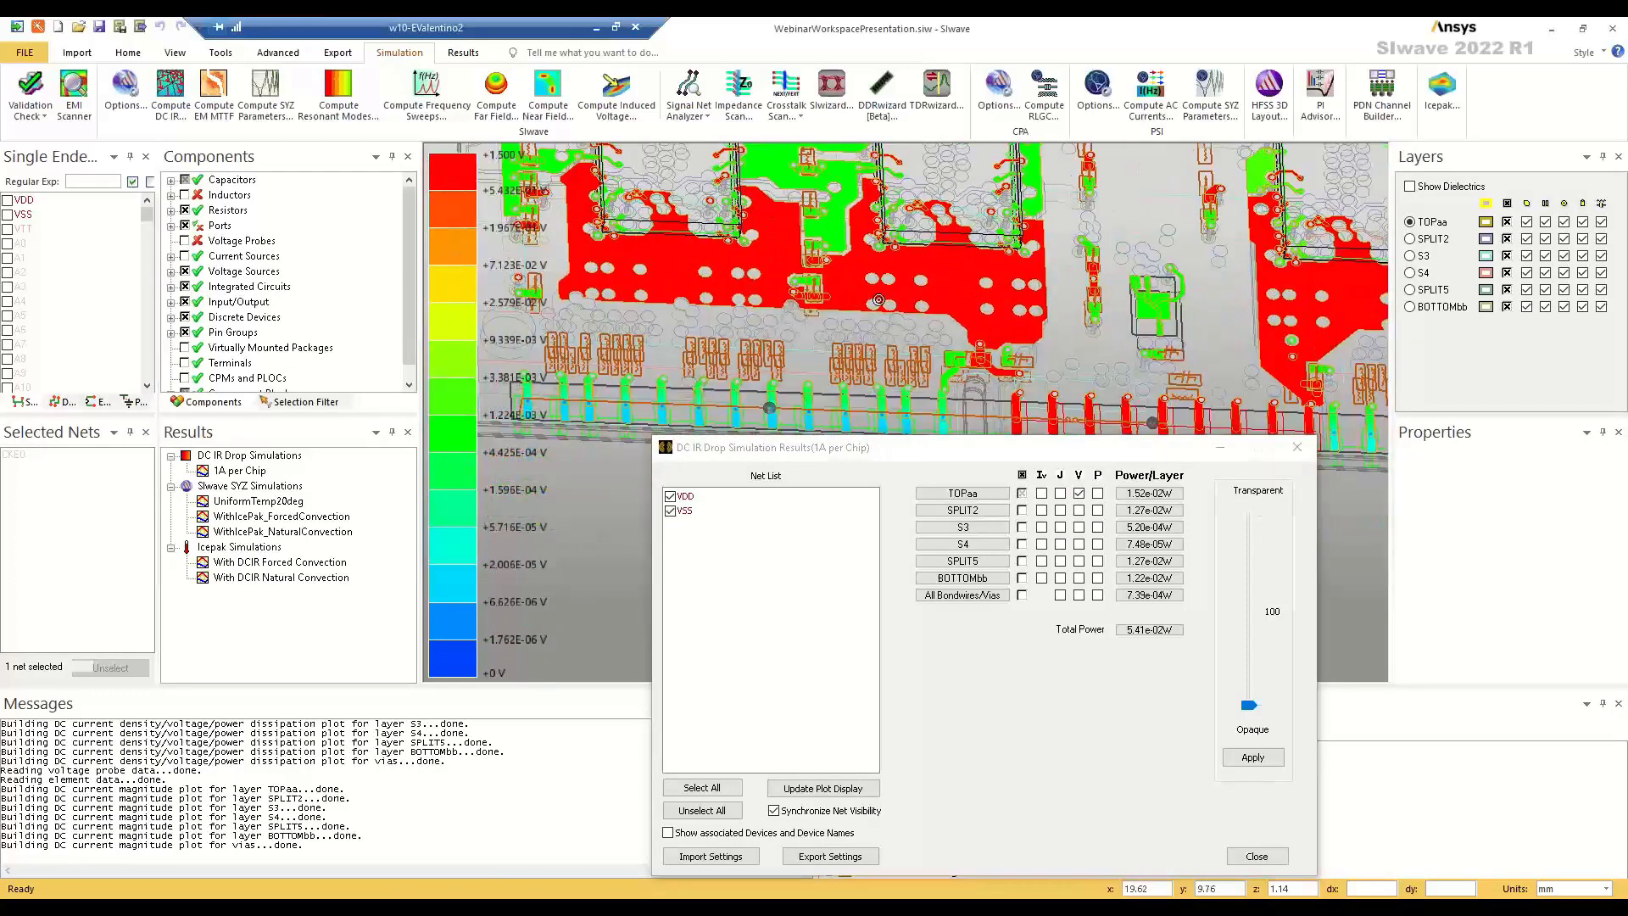
left_click(1079, 495)
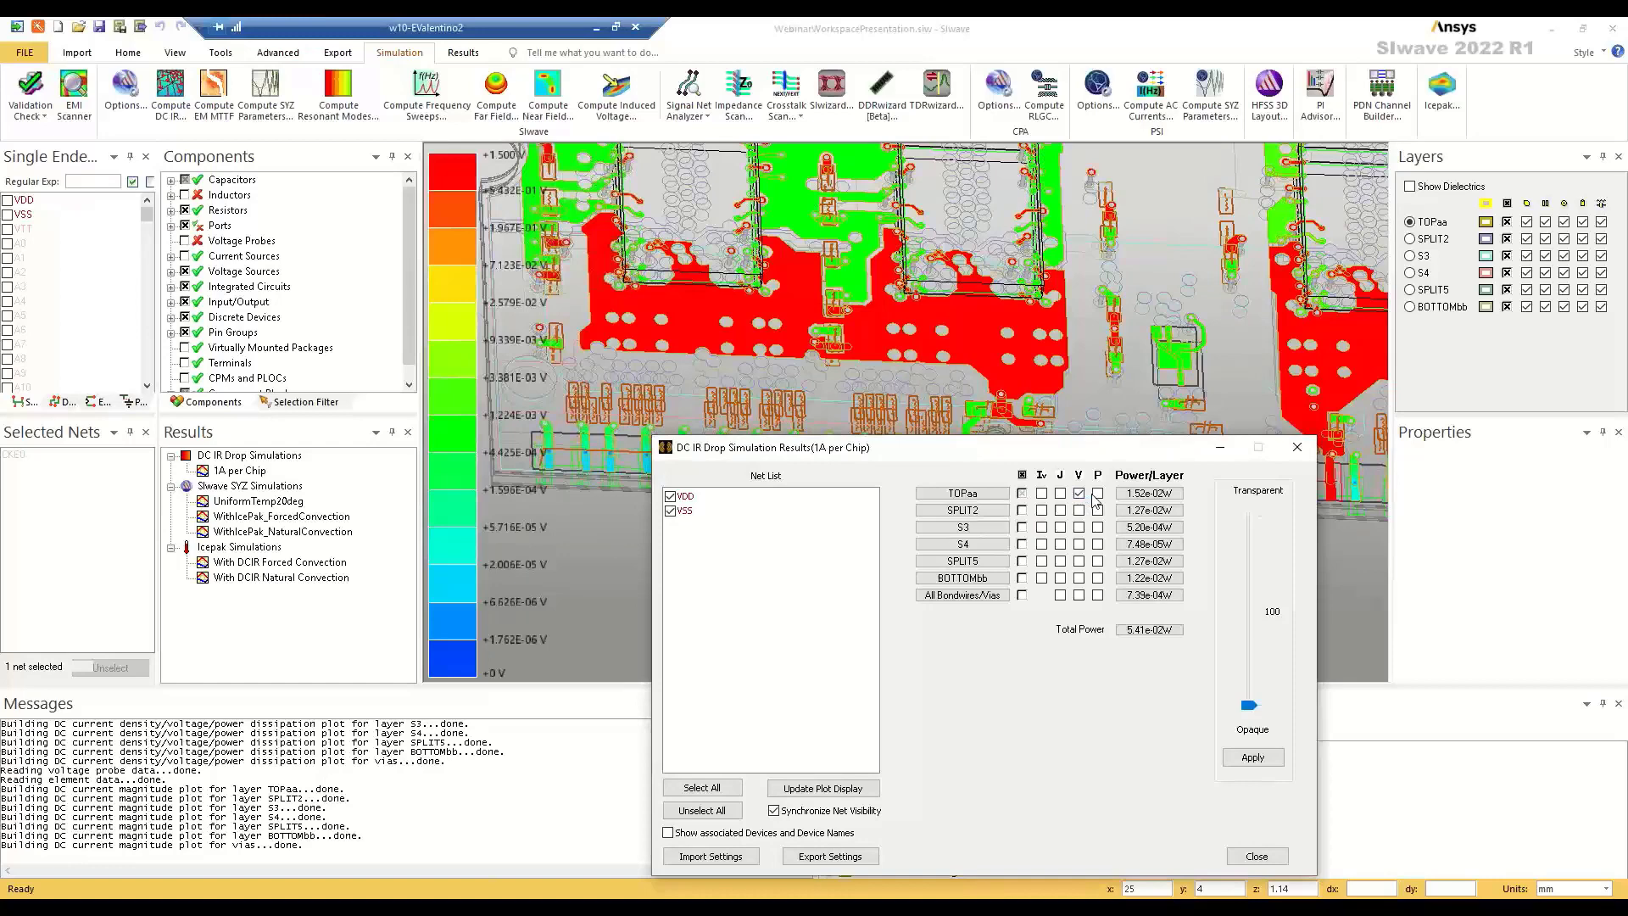
left_click(1098, 493)
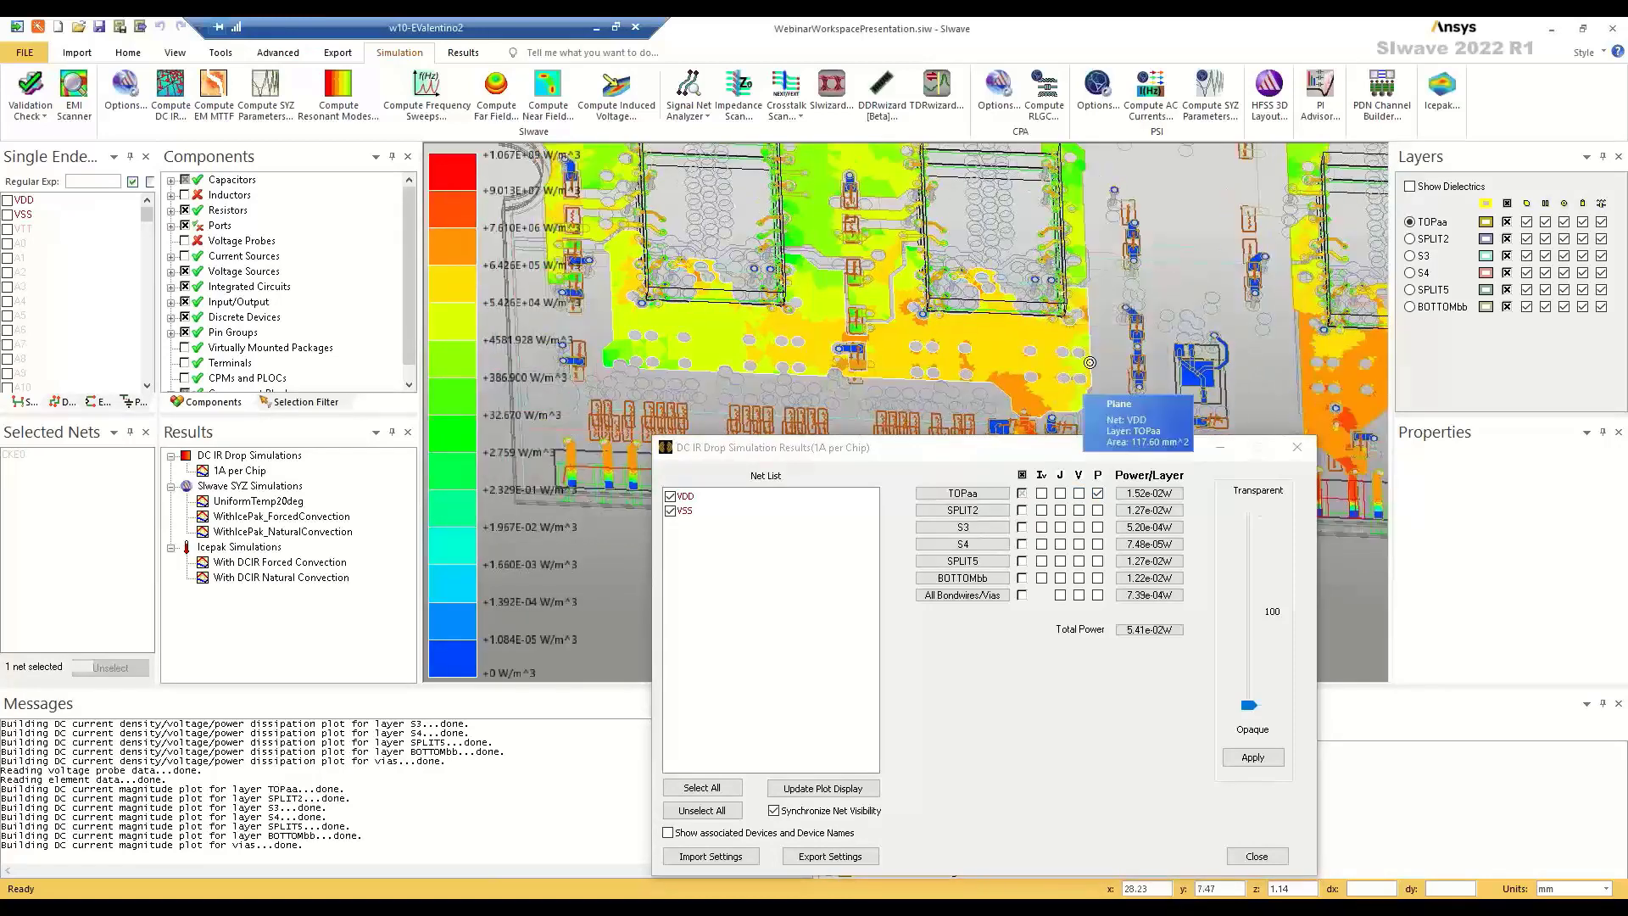
mouse_move(1094, 341)
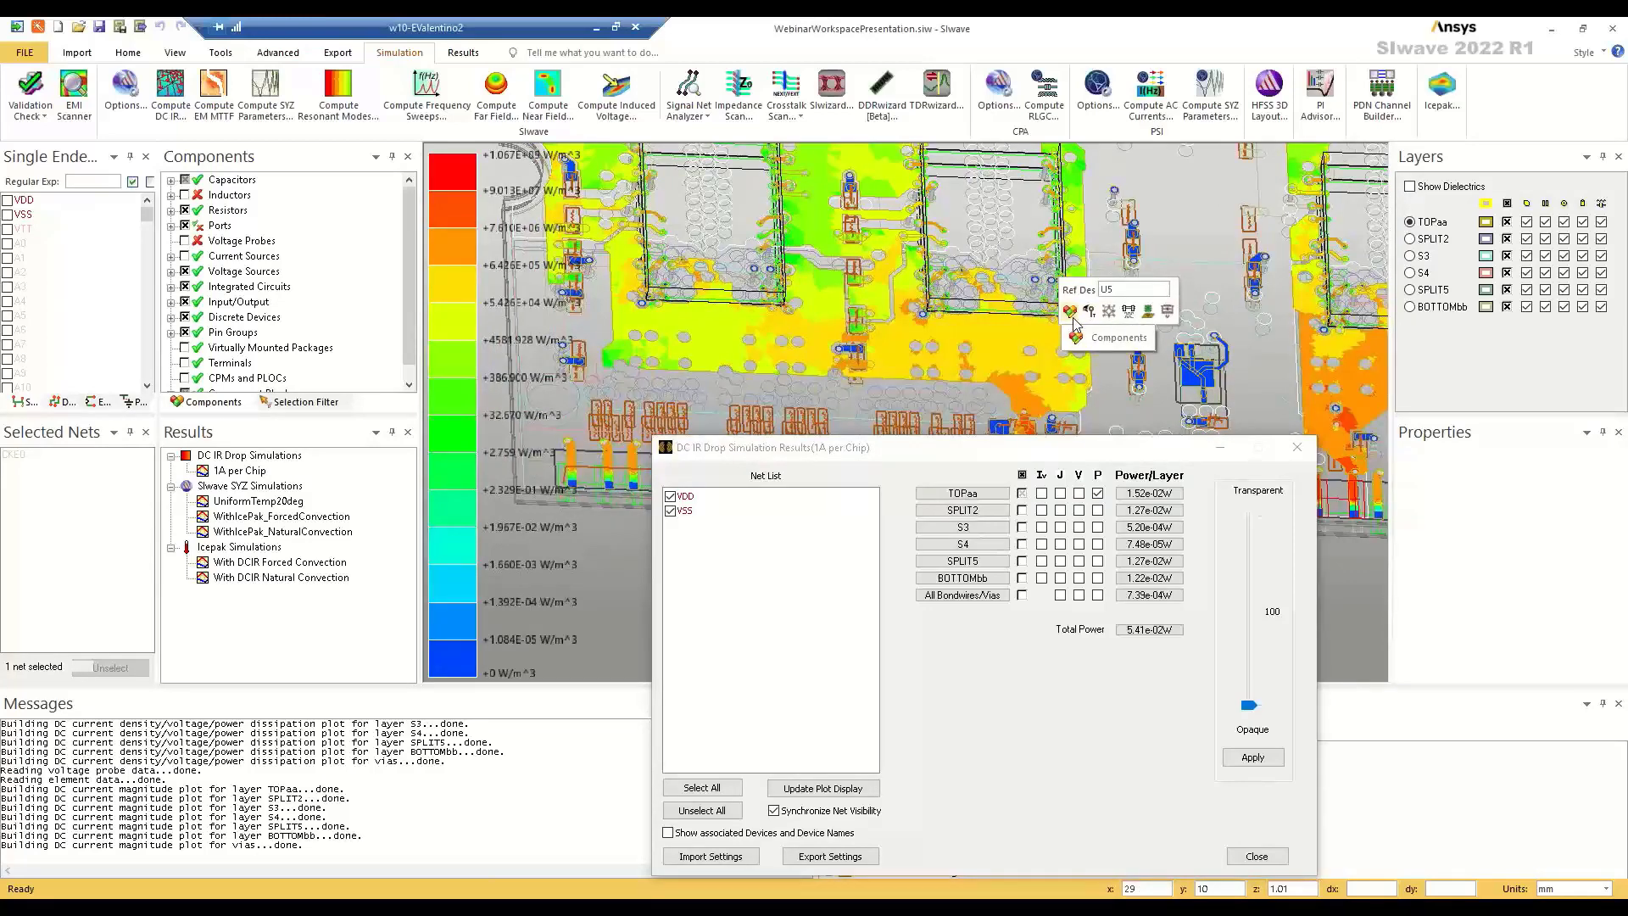
- Close the DC IR results window, recentre the power map, and select With DCIR Natural Convection
left_click(1297, 448)
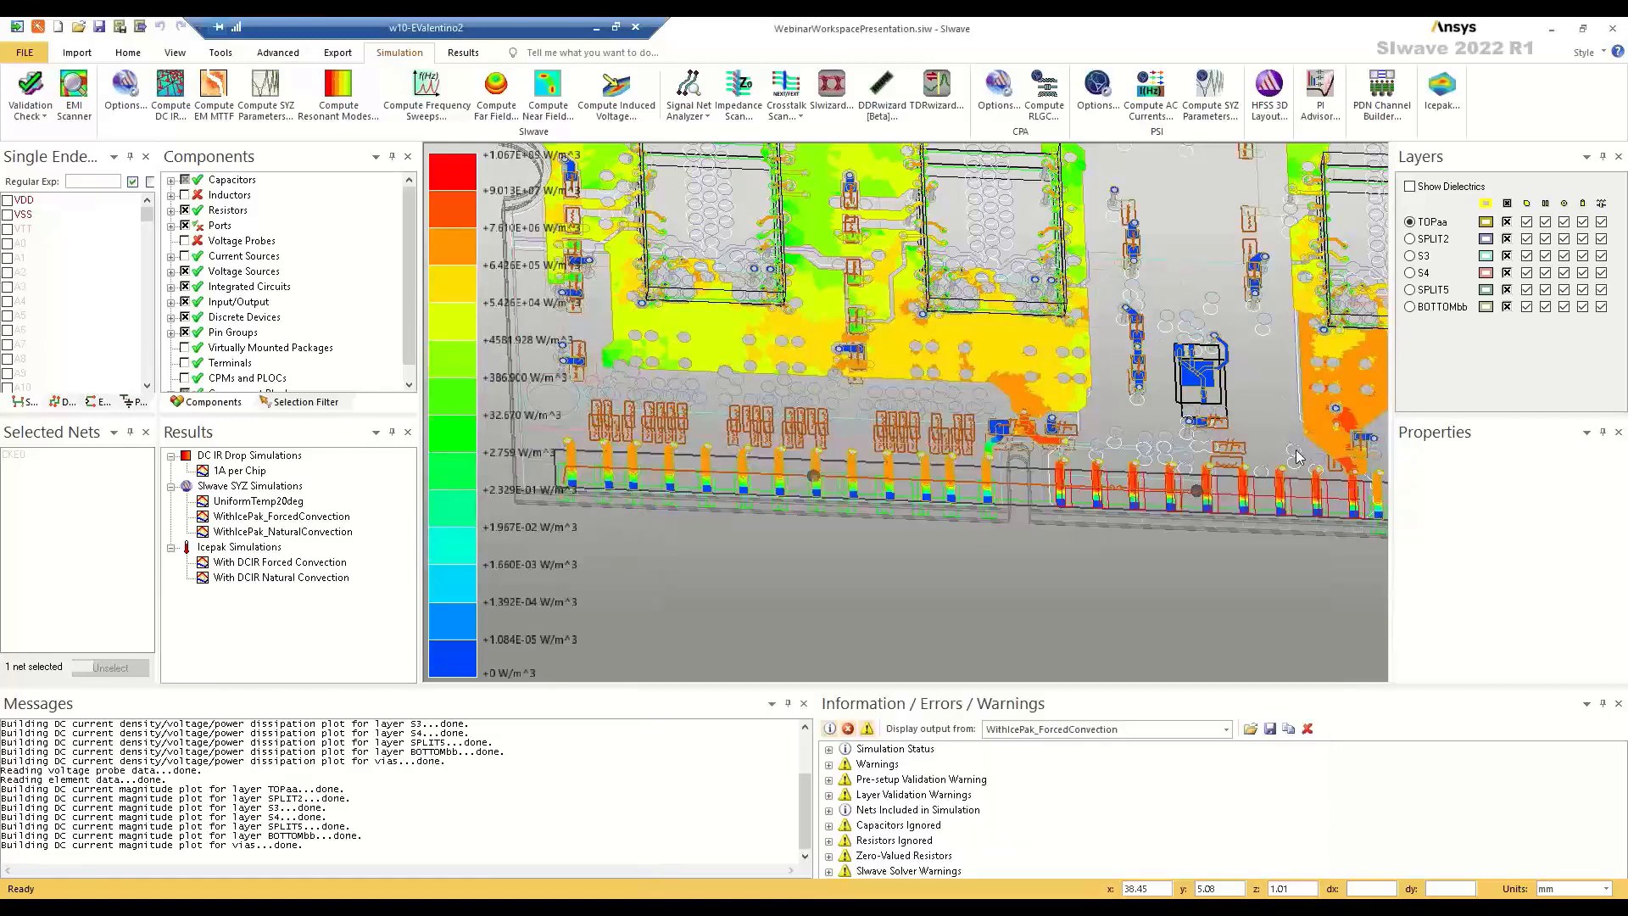
left_click(175, 53)
scroll(776, 426, "down", 5)
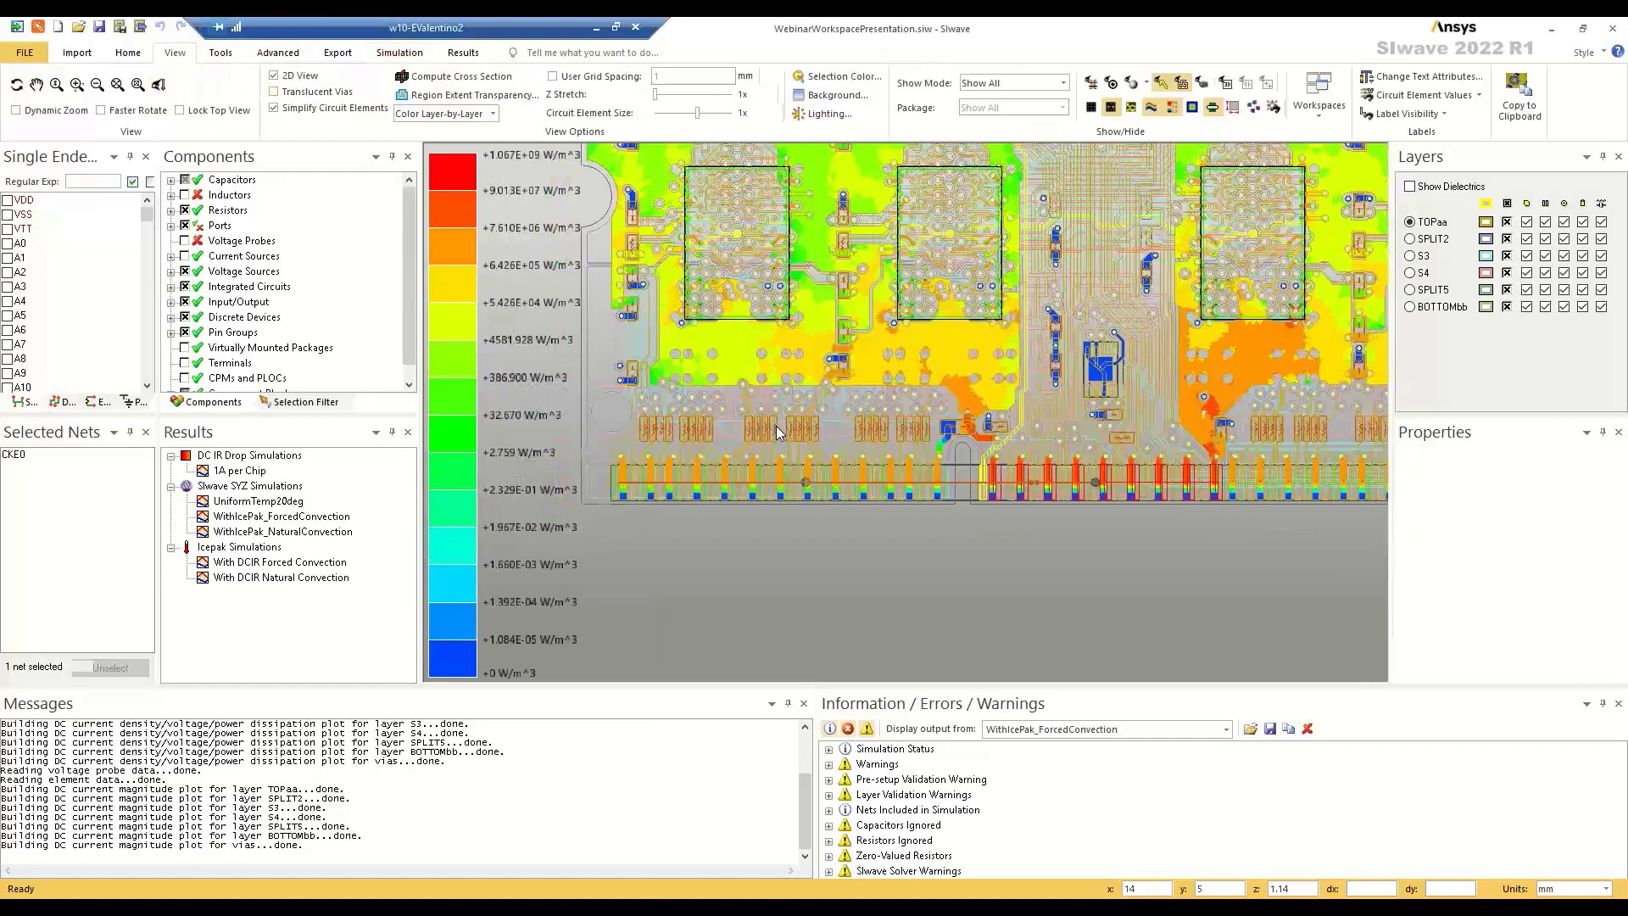
left_click_drag(898, 407, 879, 484)
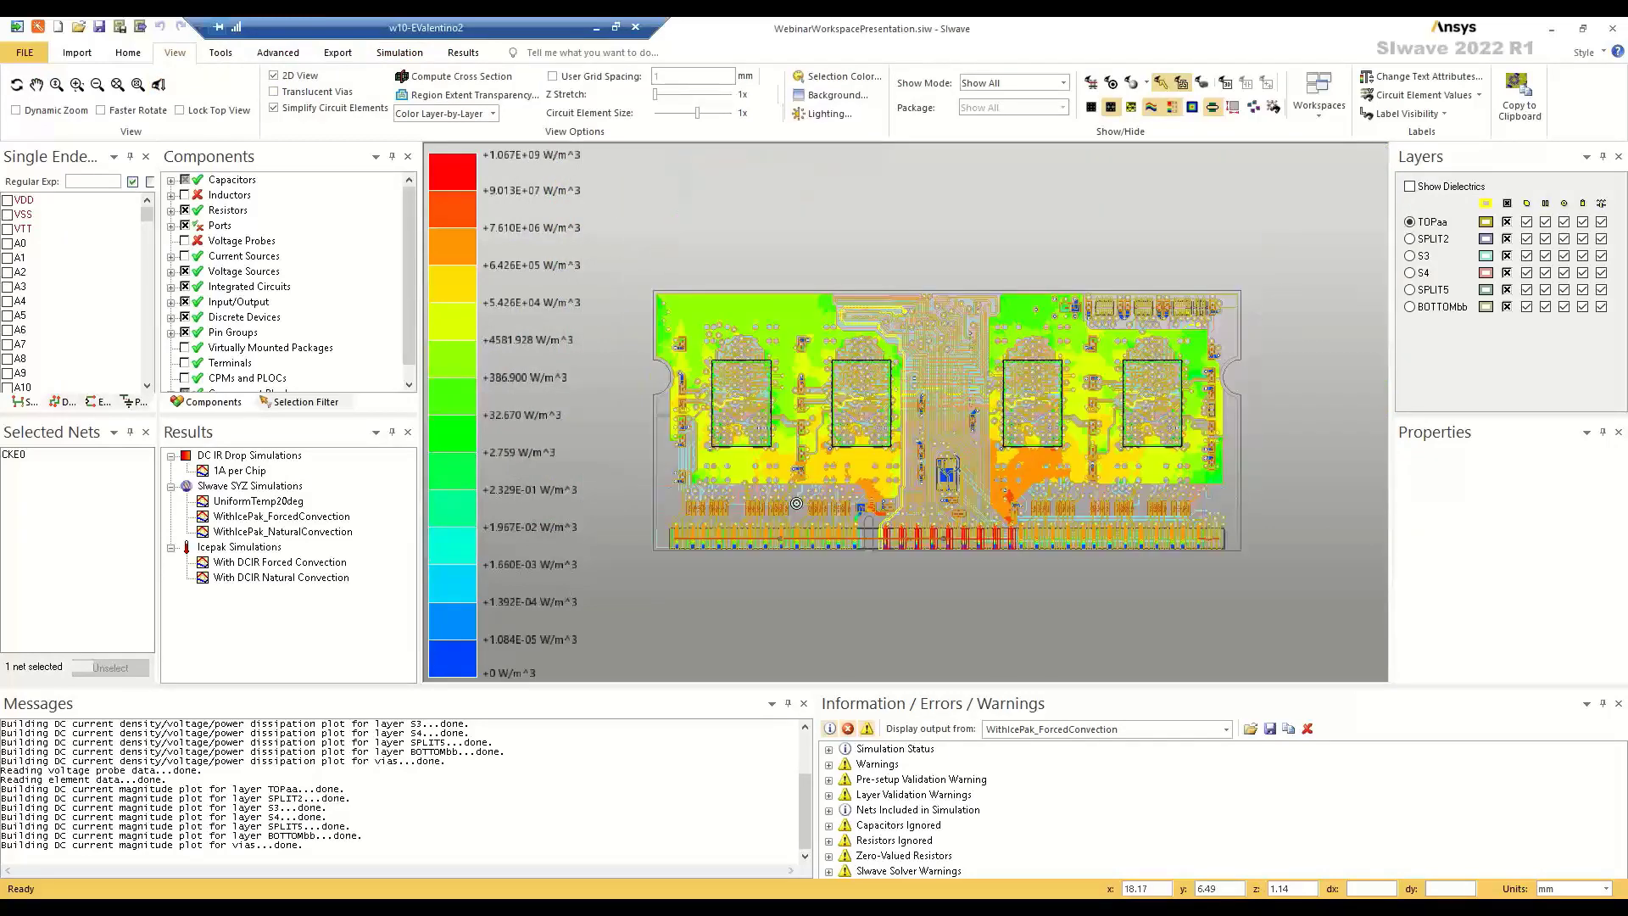
scroll(910, 417, "up", 3)
left_click_drag(911, 417, 774, 478)
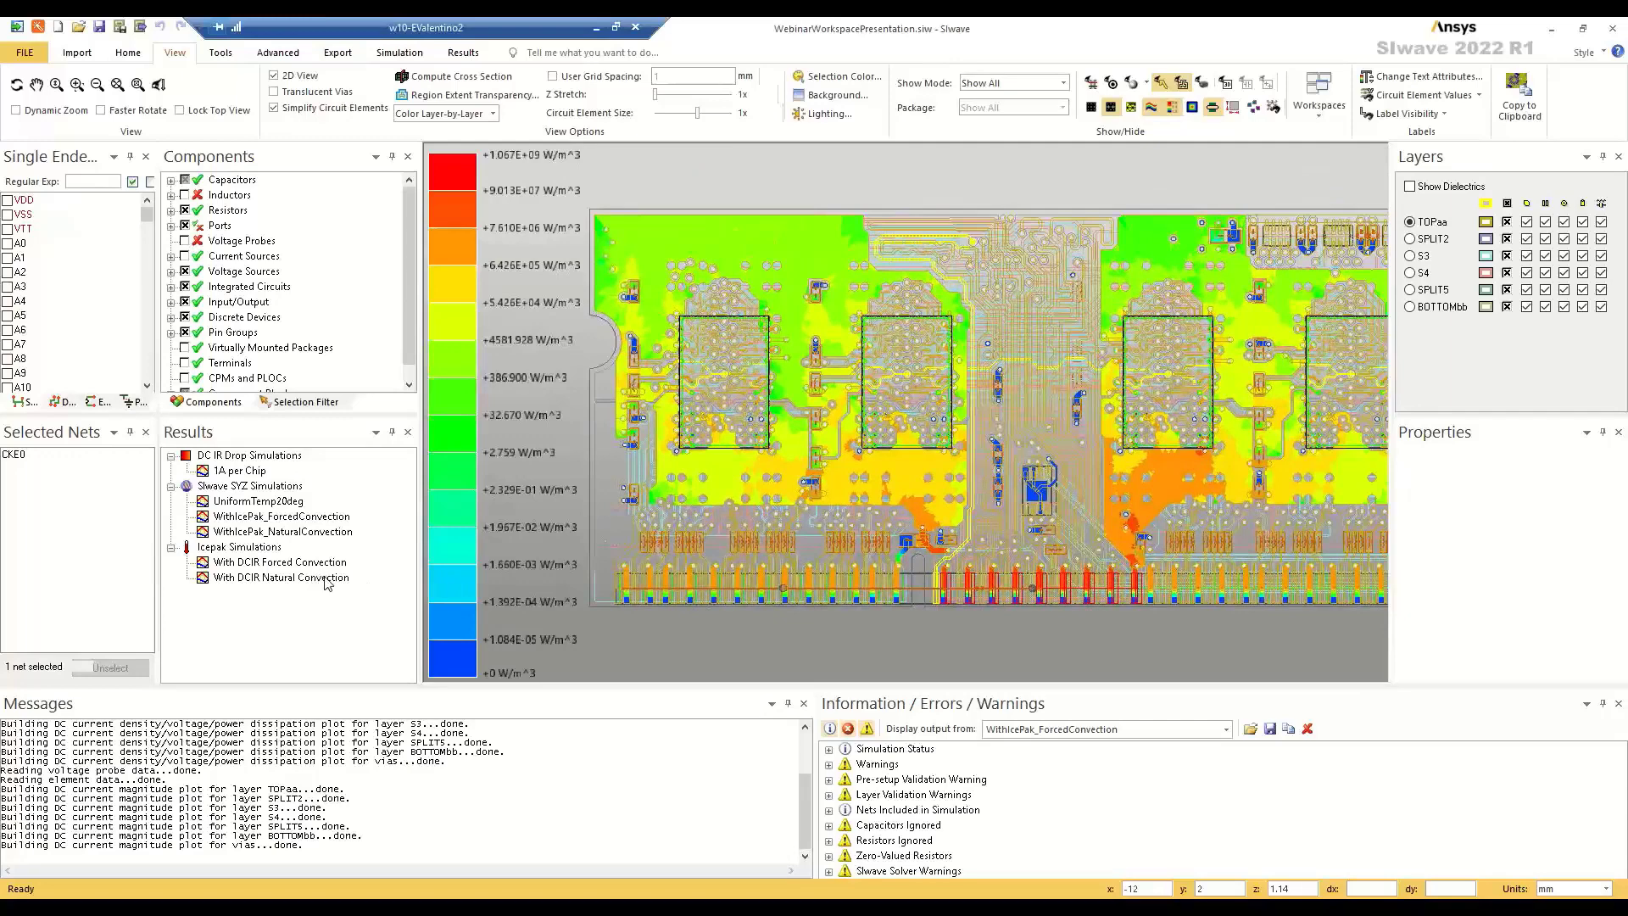
left_click(328, 580)
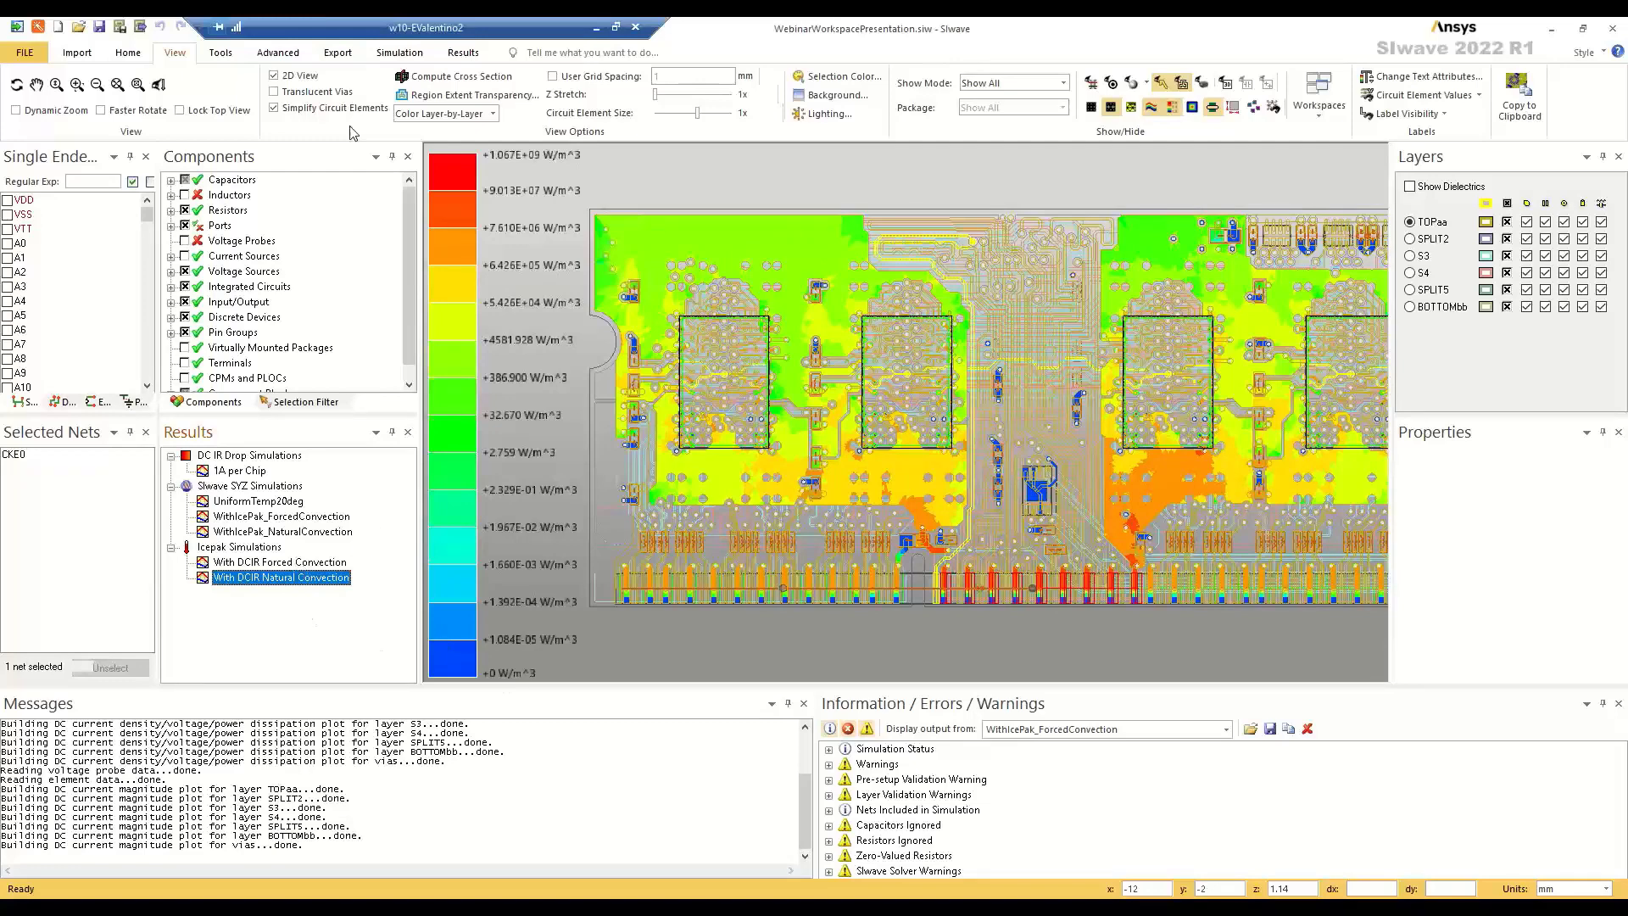
left_click(220, 52)
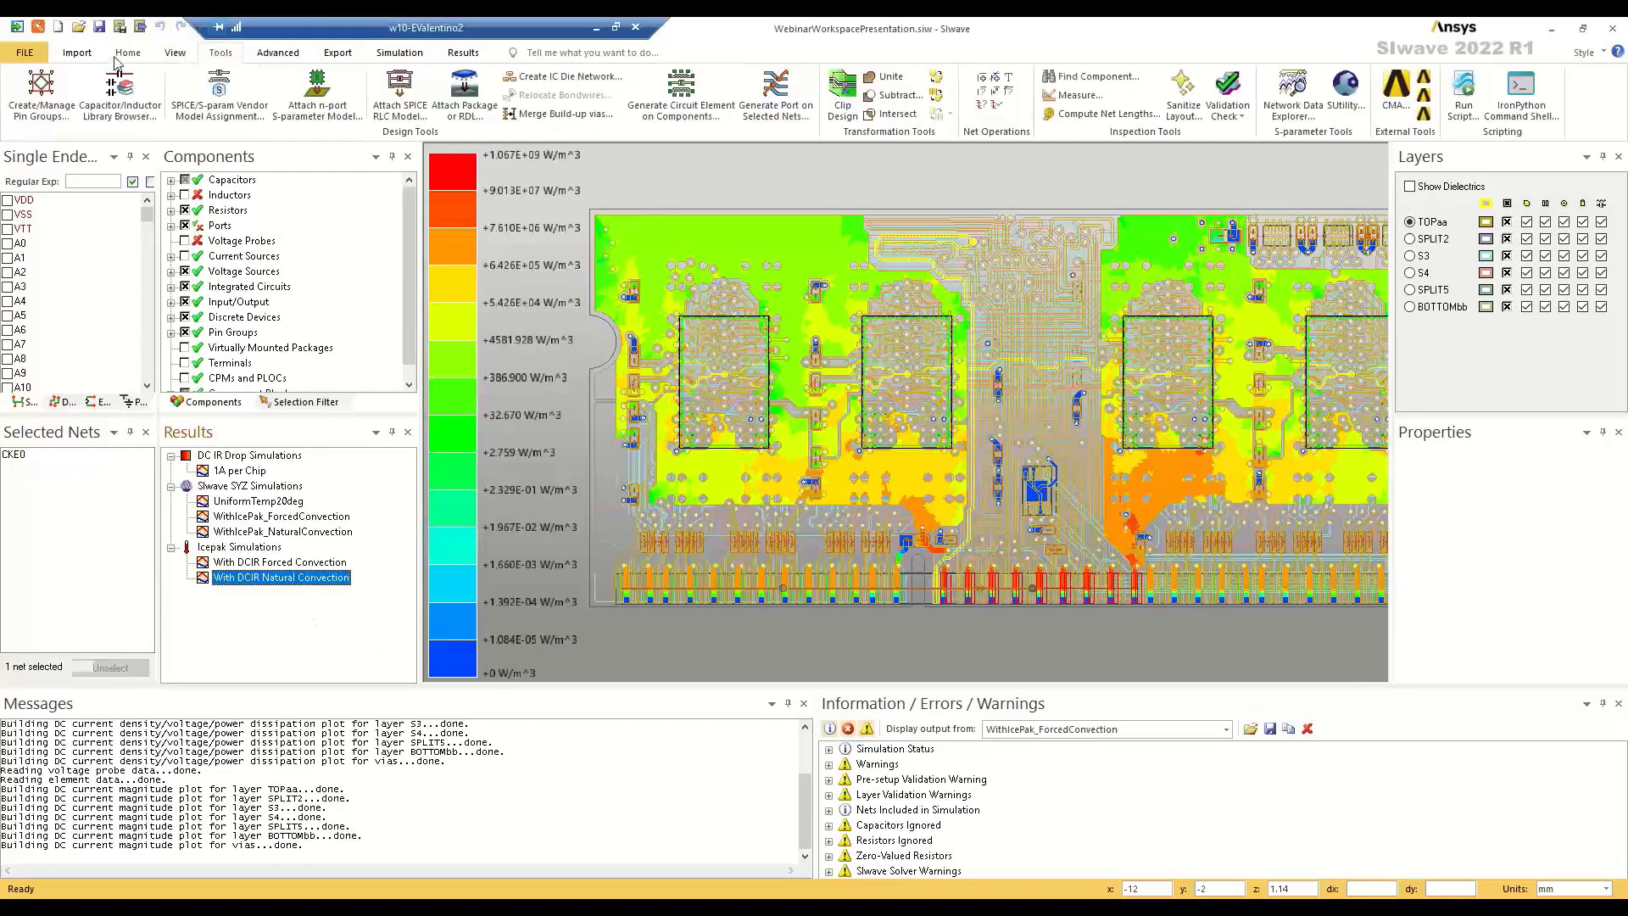
- Inspect the Icepak setup (1A per Chip DC results, Detailed meshing) unchanged, then open the natural convection result's menu
left_click(400, 53)
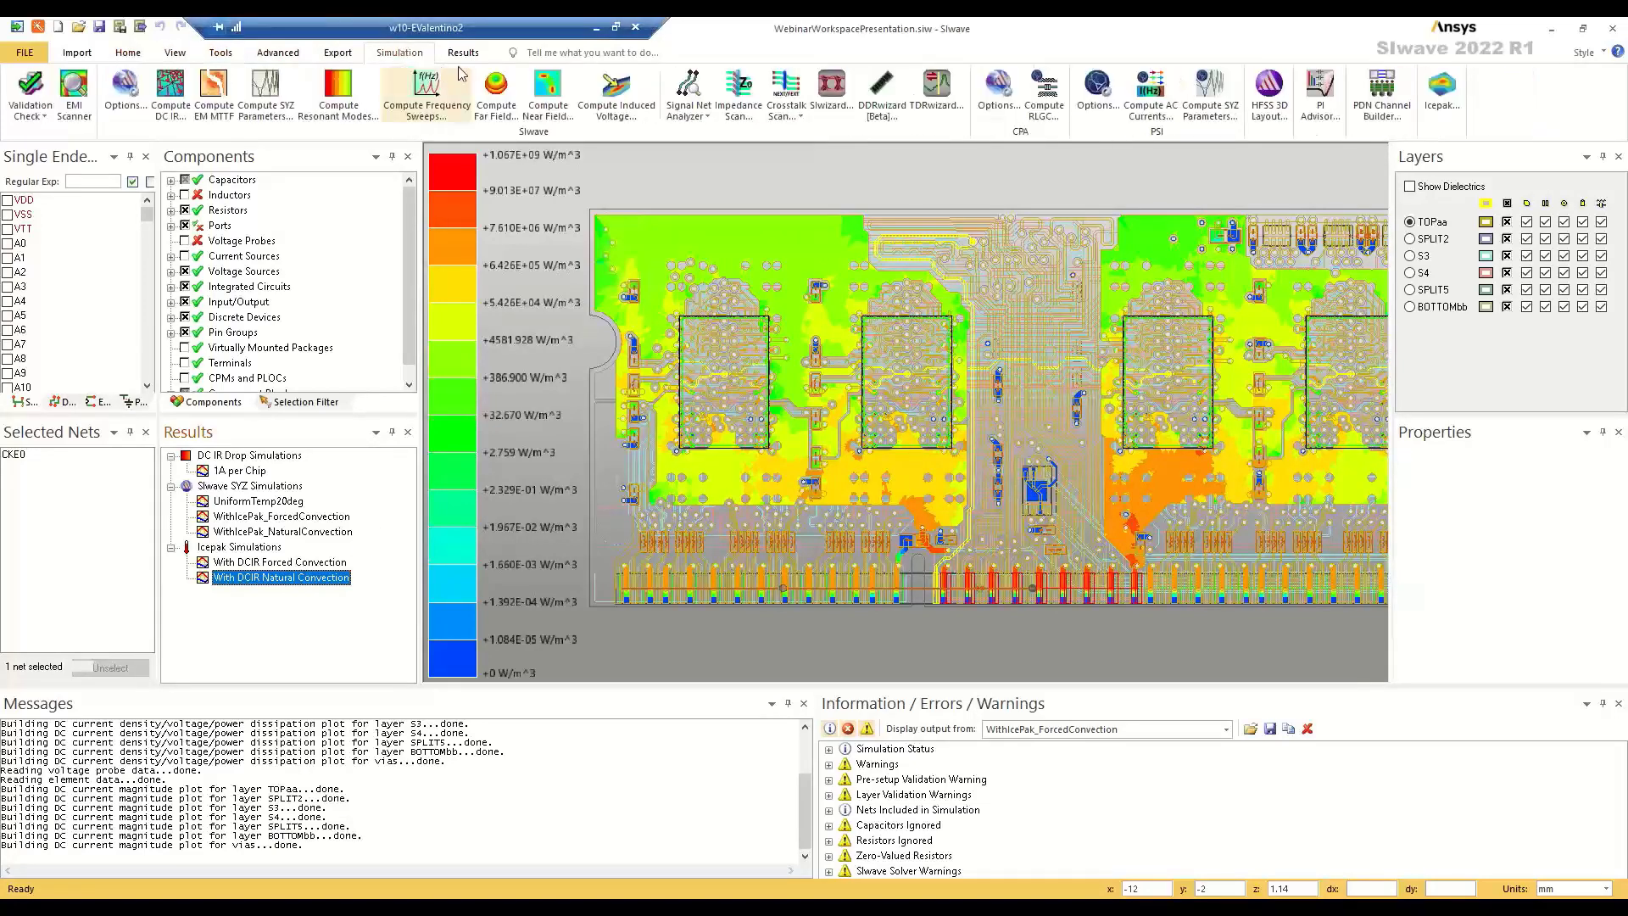
left_click(1457, 95)
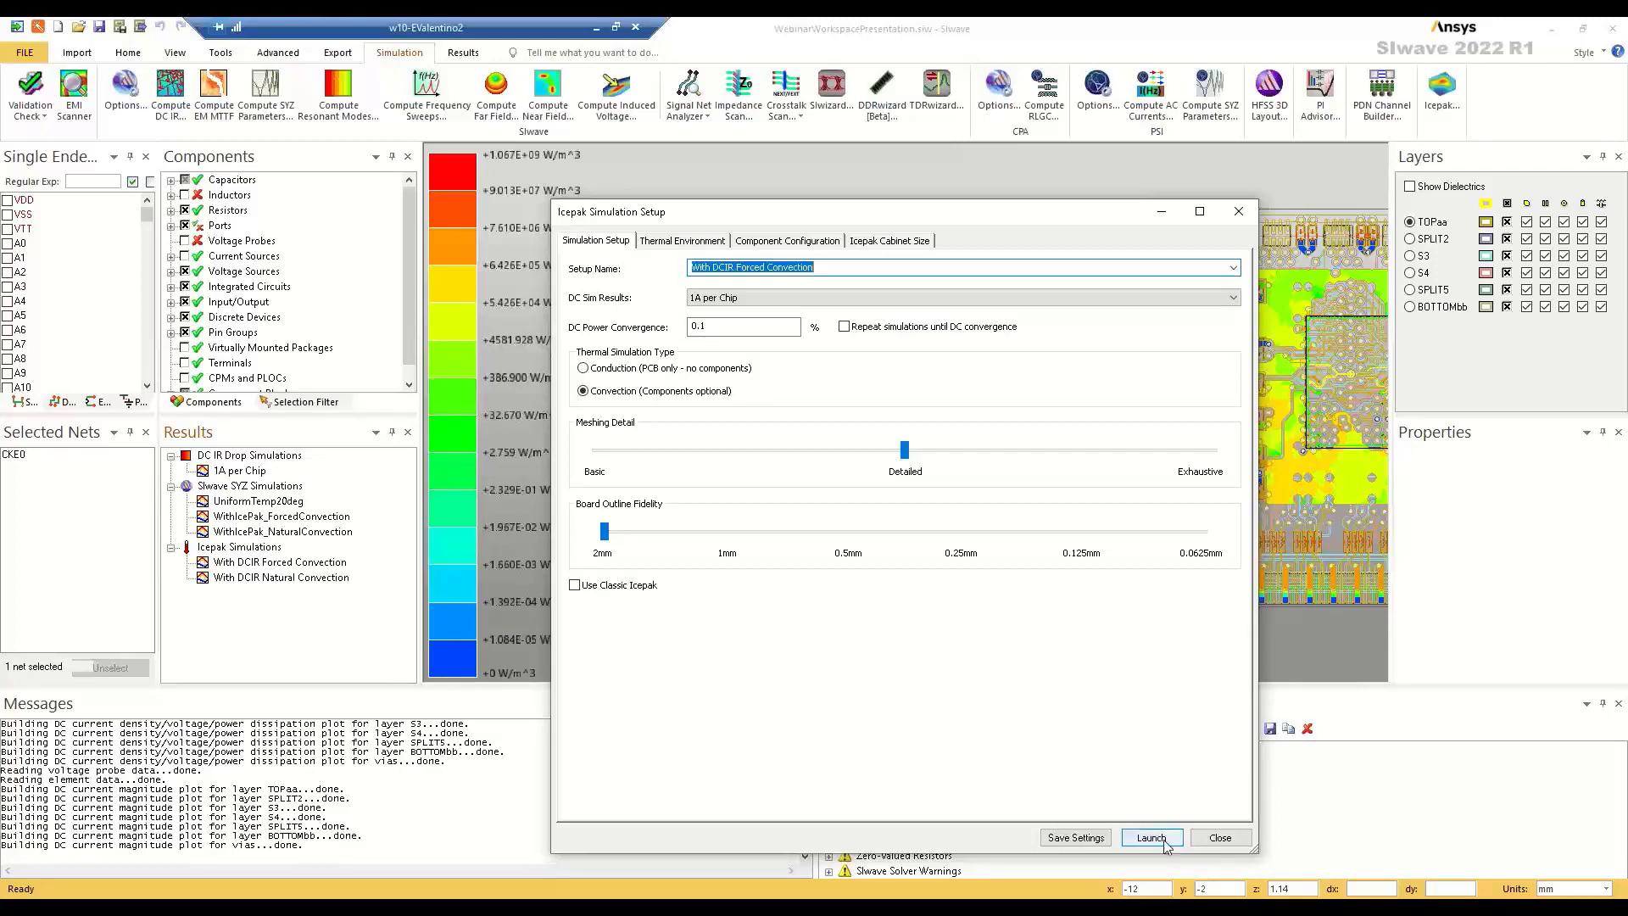
left_click(1220, 839)
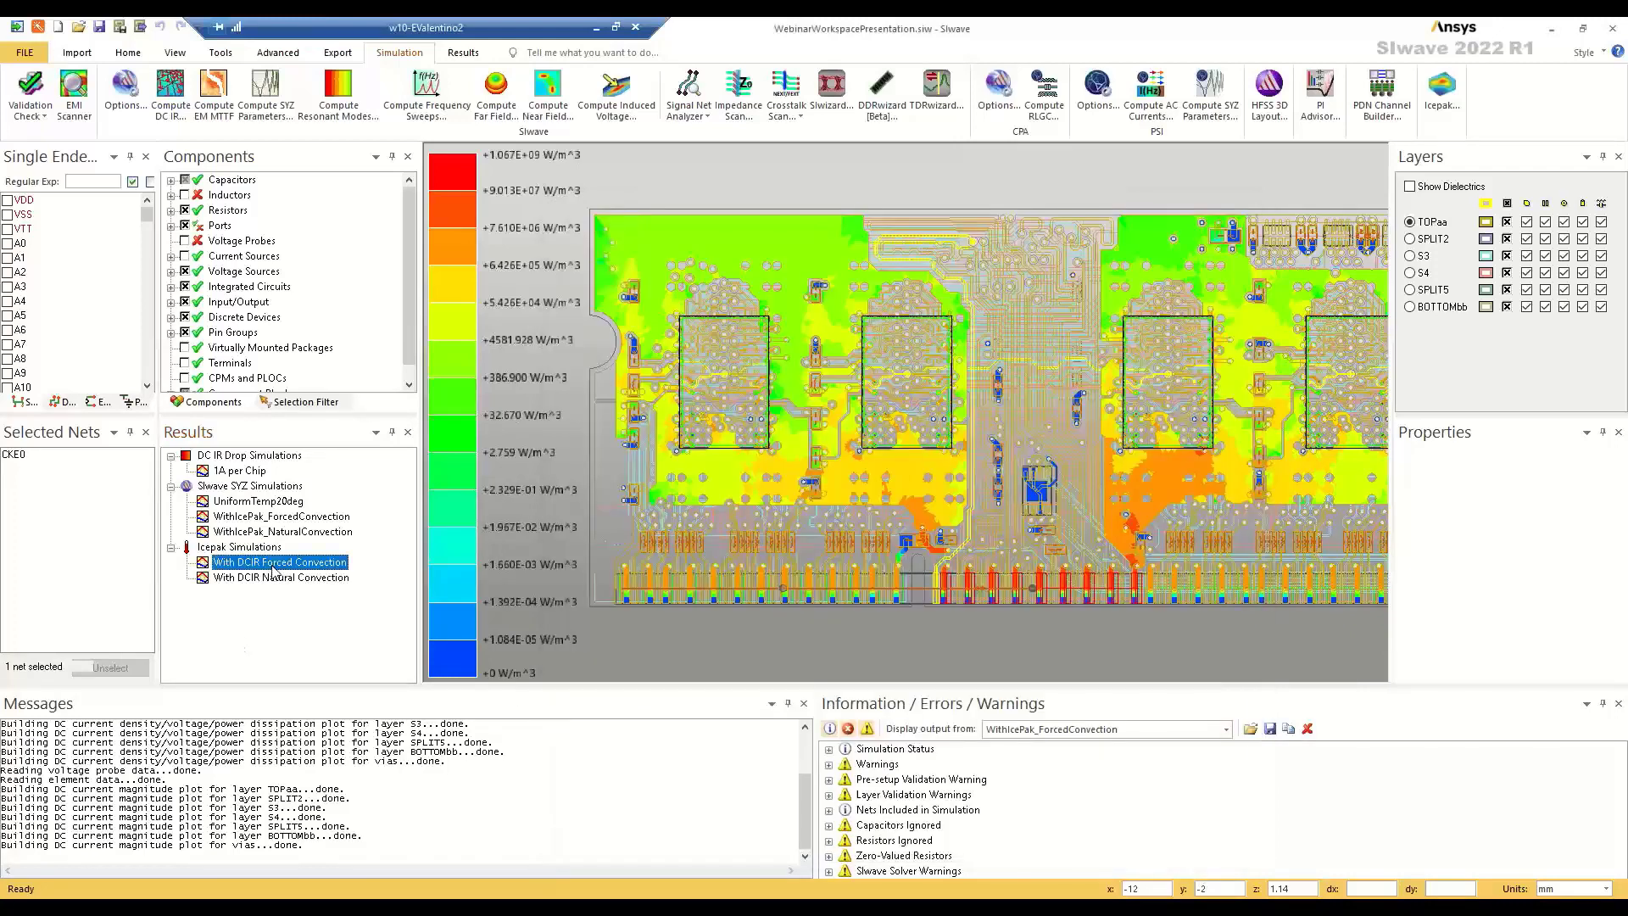
right_click(294, 578)
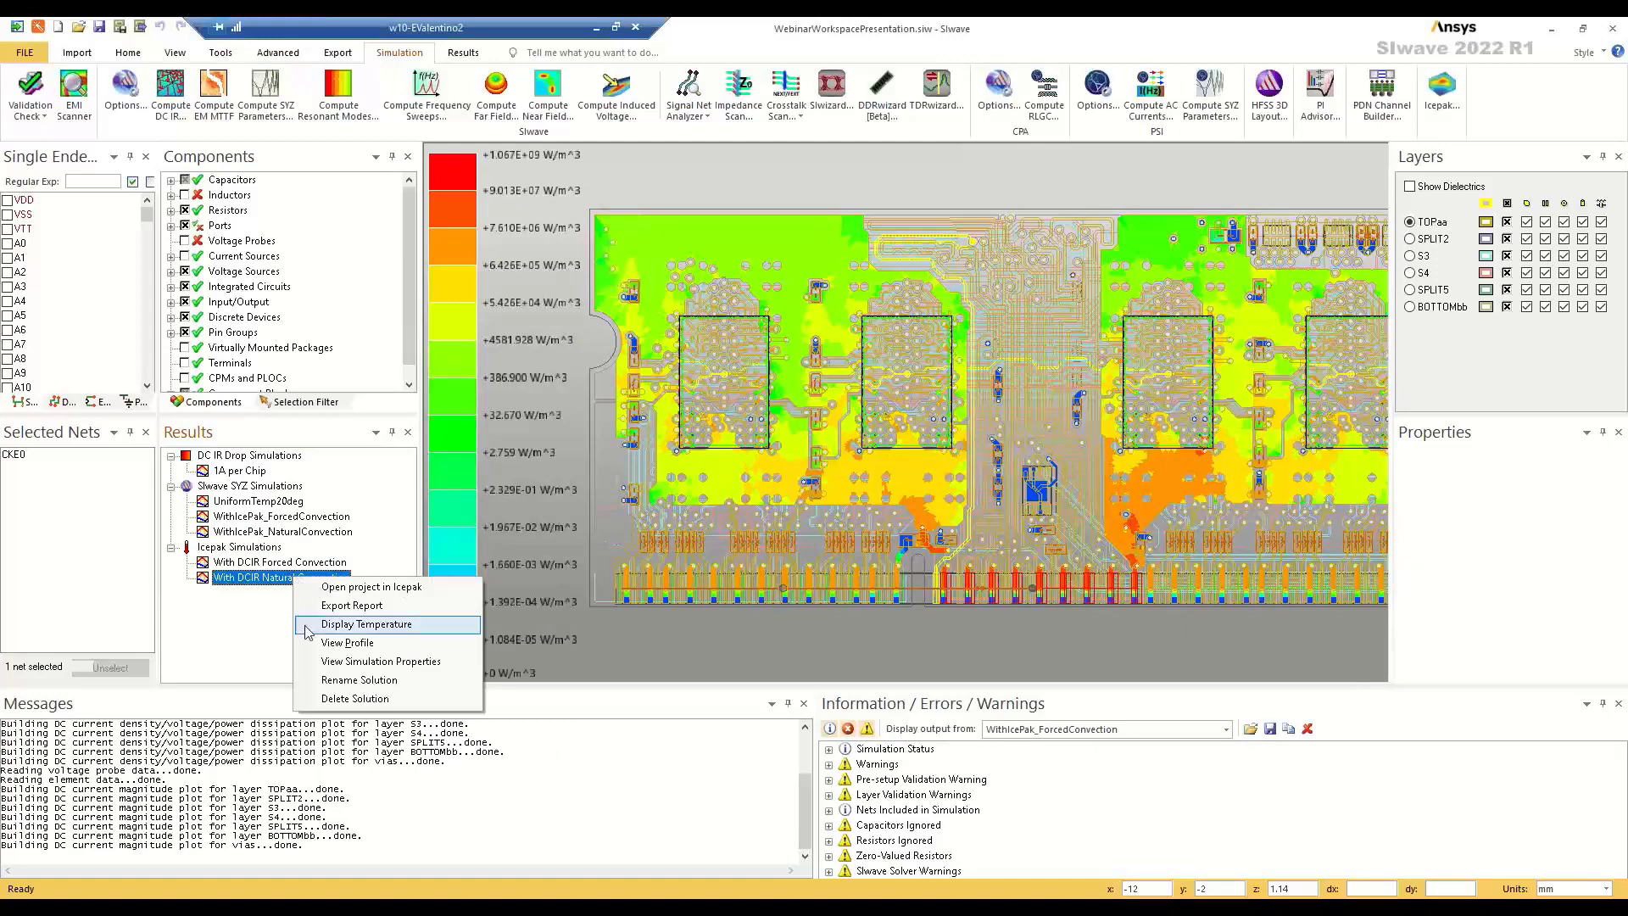
- Display the natural convection temperature map and read the chip temperatures near 185 C
left_click(374, 625)
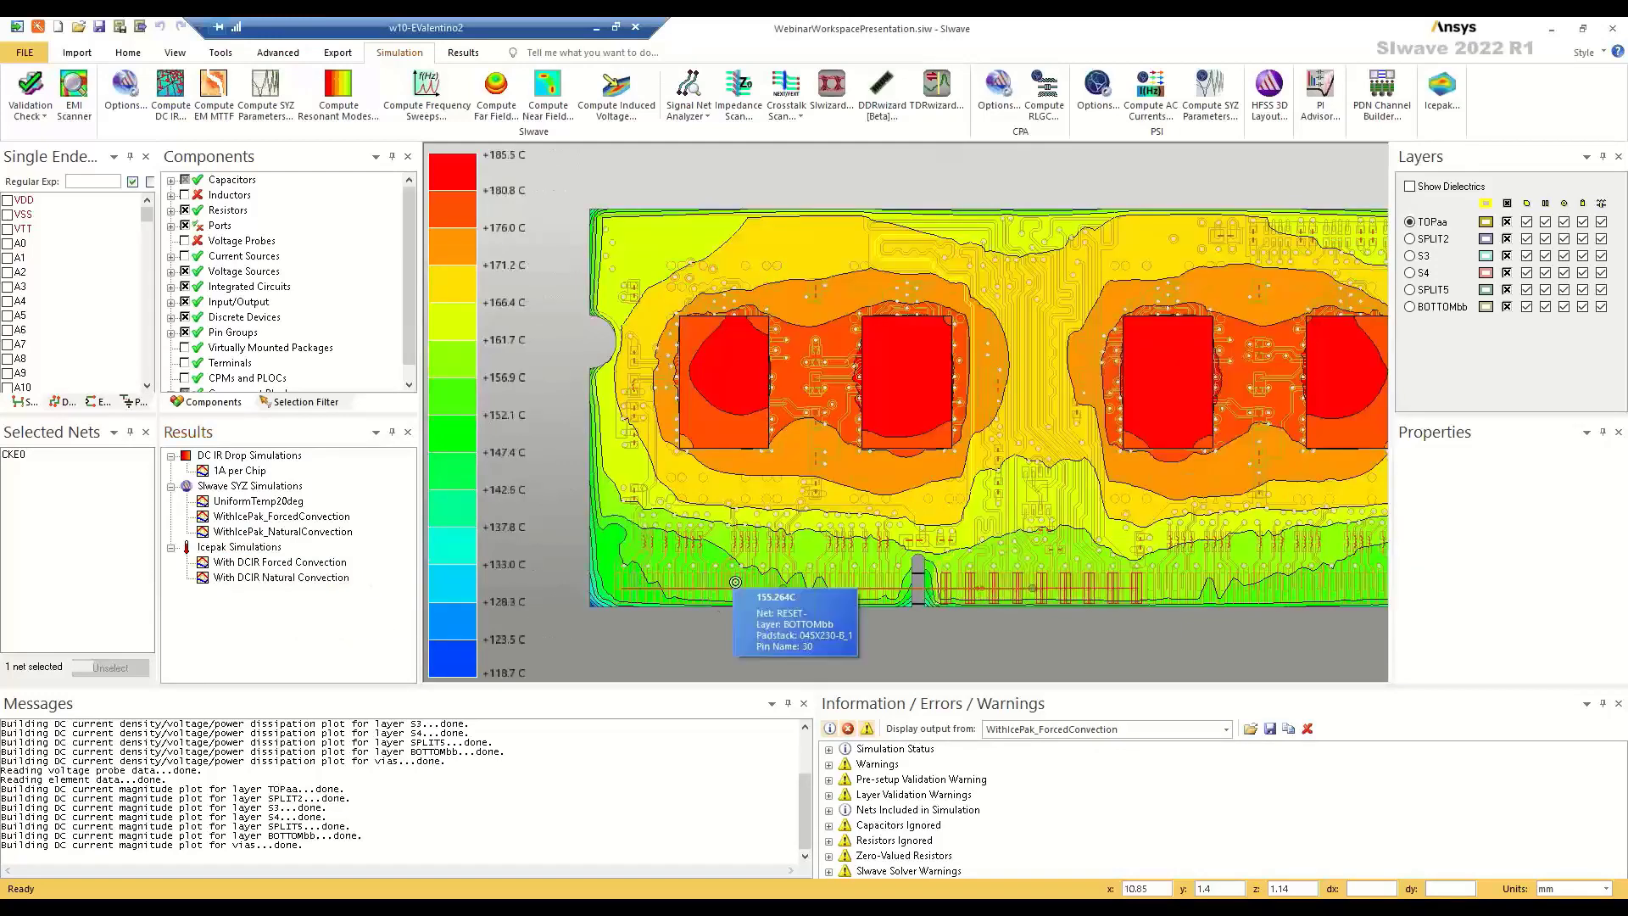
scroll(763, 585, "down", 2)
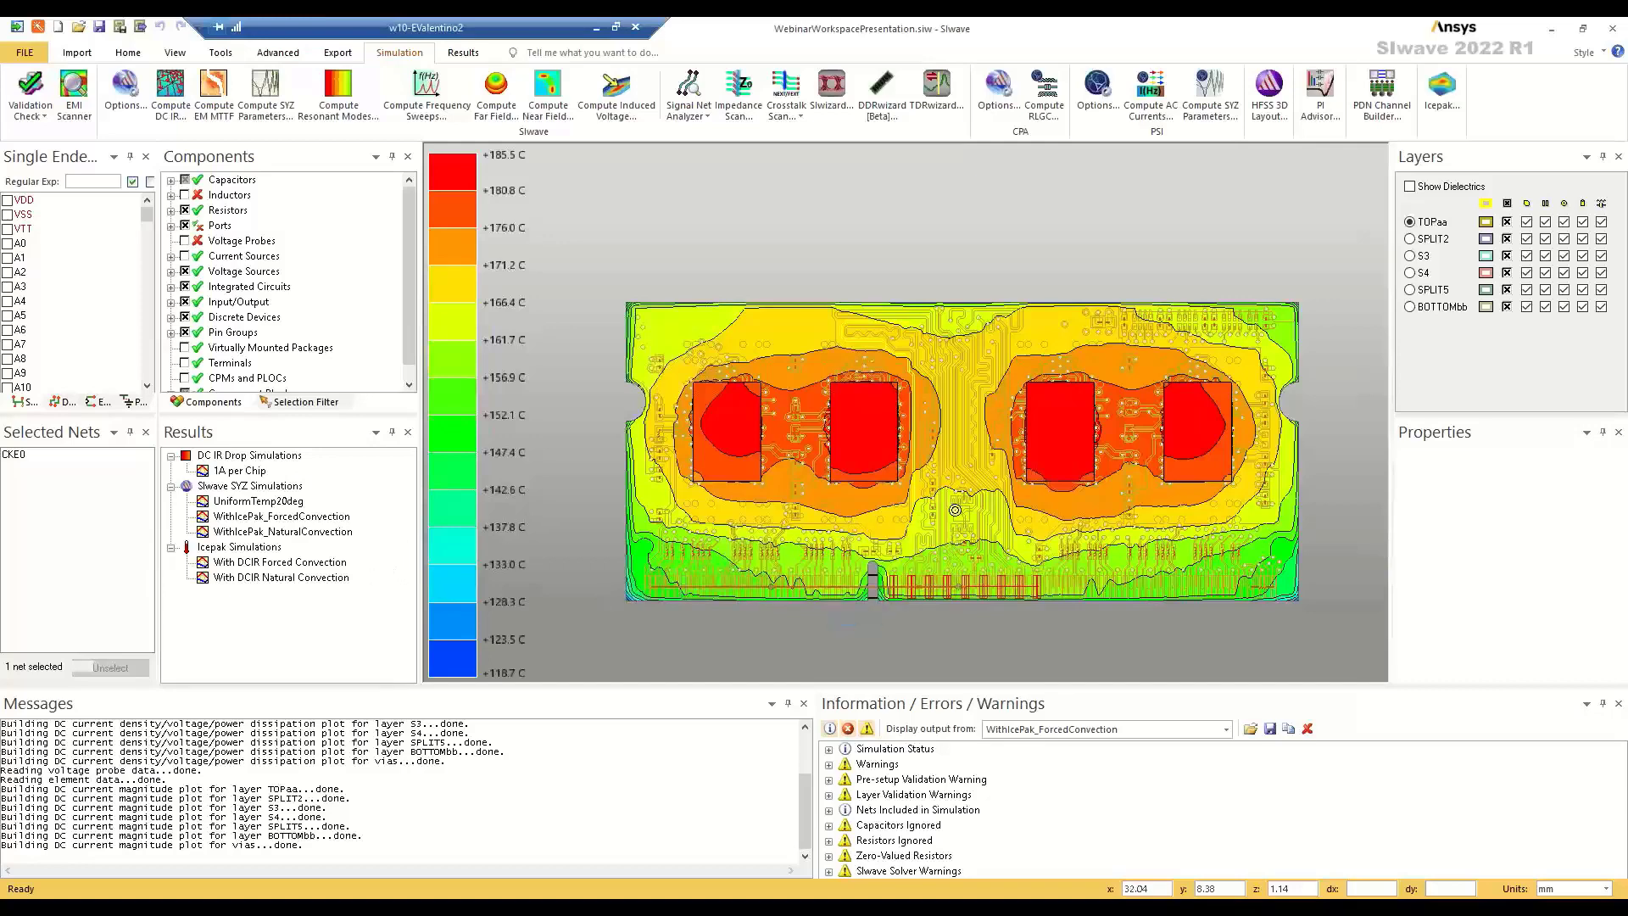
scroll(950, 509, "up", 1)
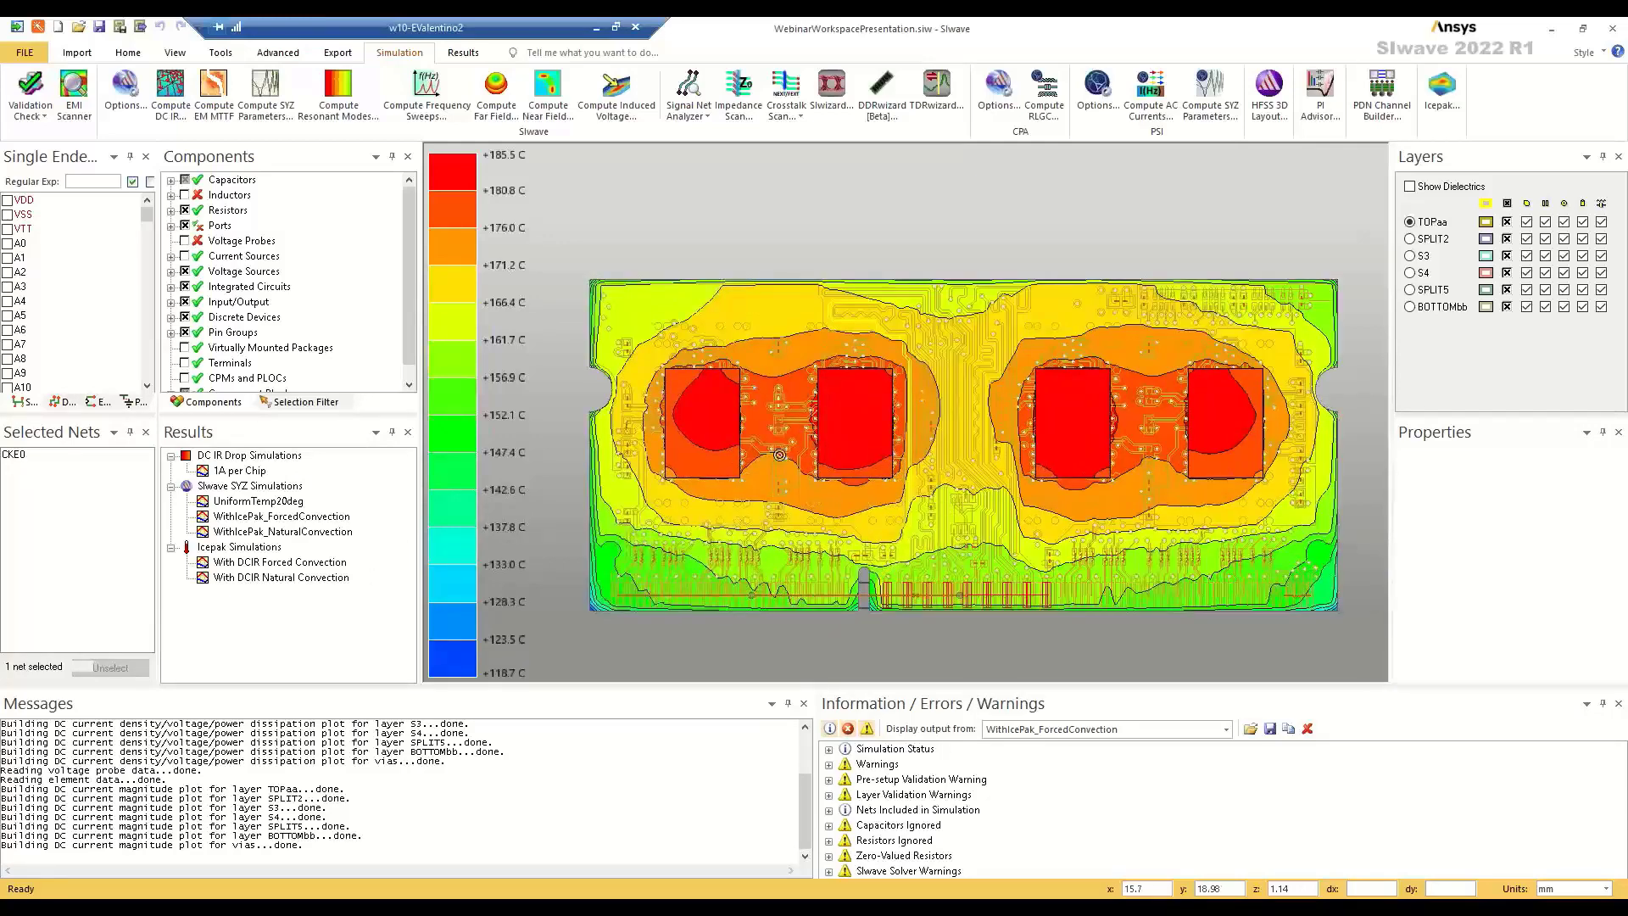
mouse_move(843, 433)
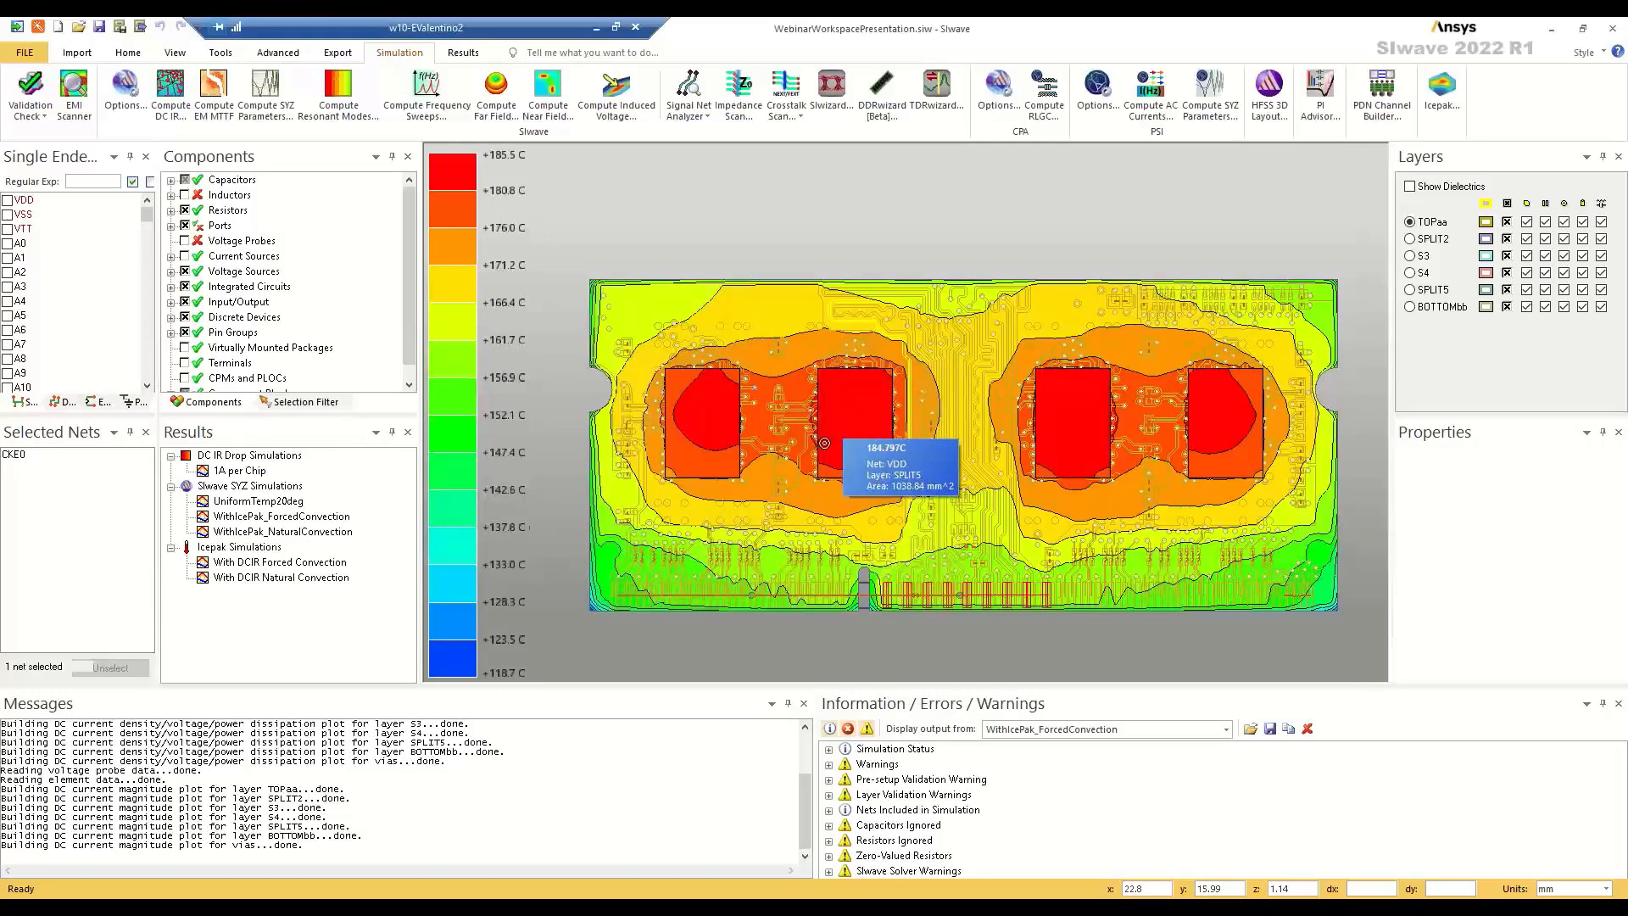
- Select the WithIcePak_NaturalConvection and then the WithIcePak_ForcedConvection results
left_click(313, 531)
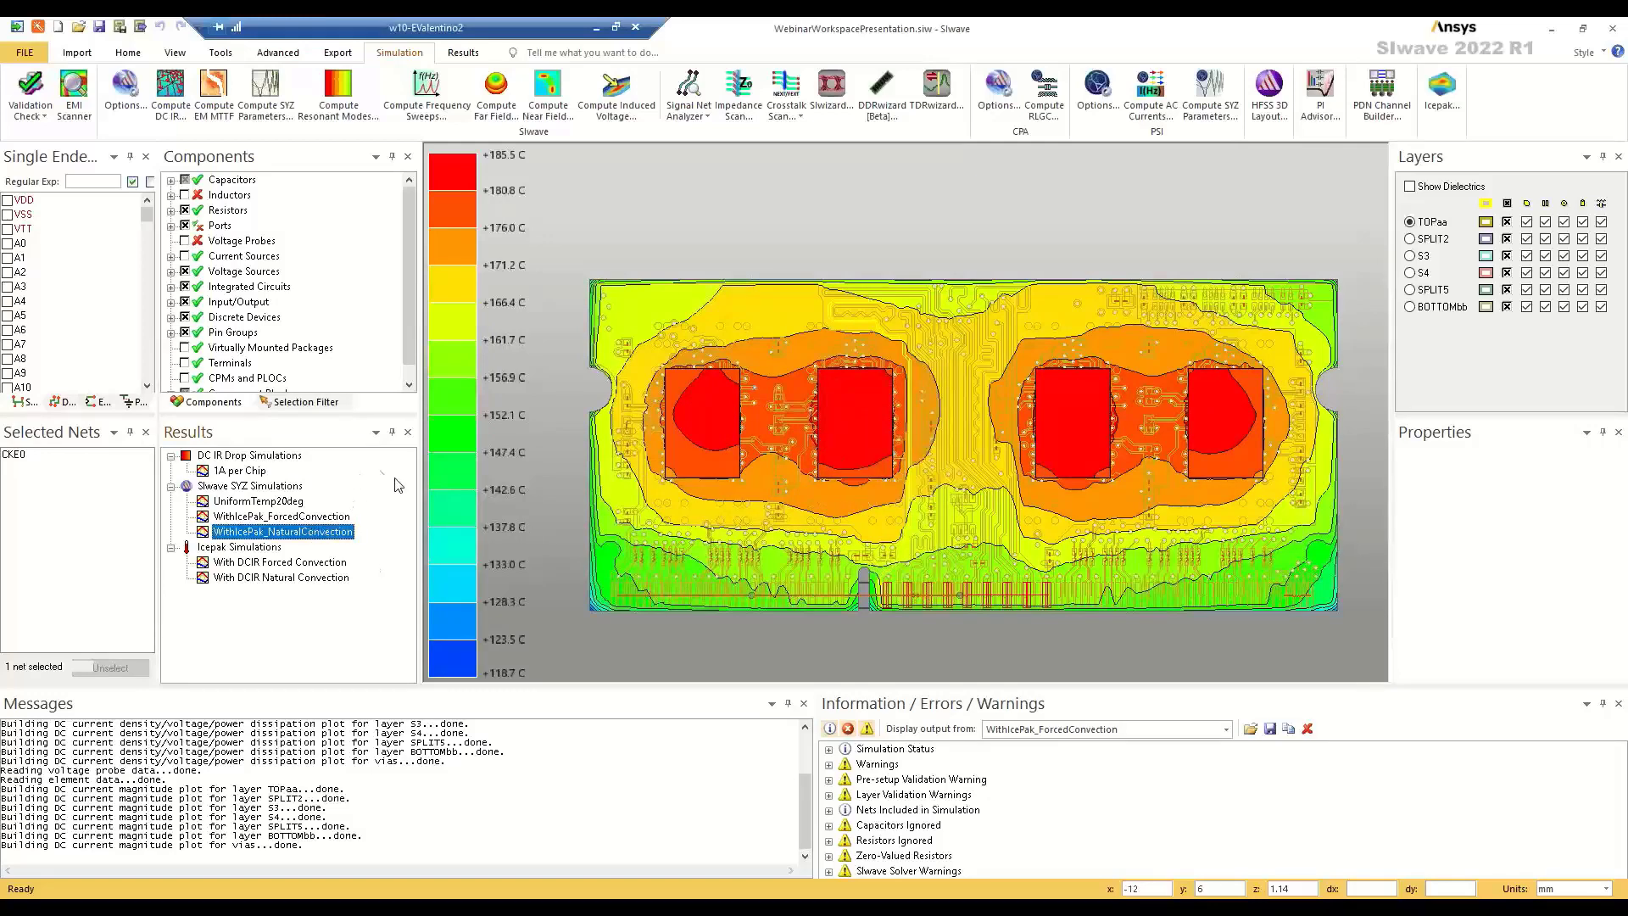
scroll(860, 566, "up", 1)
mouse_move(861, 567)
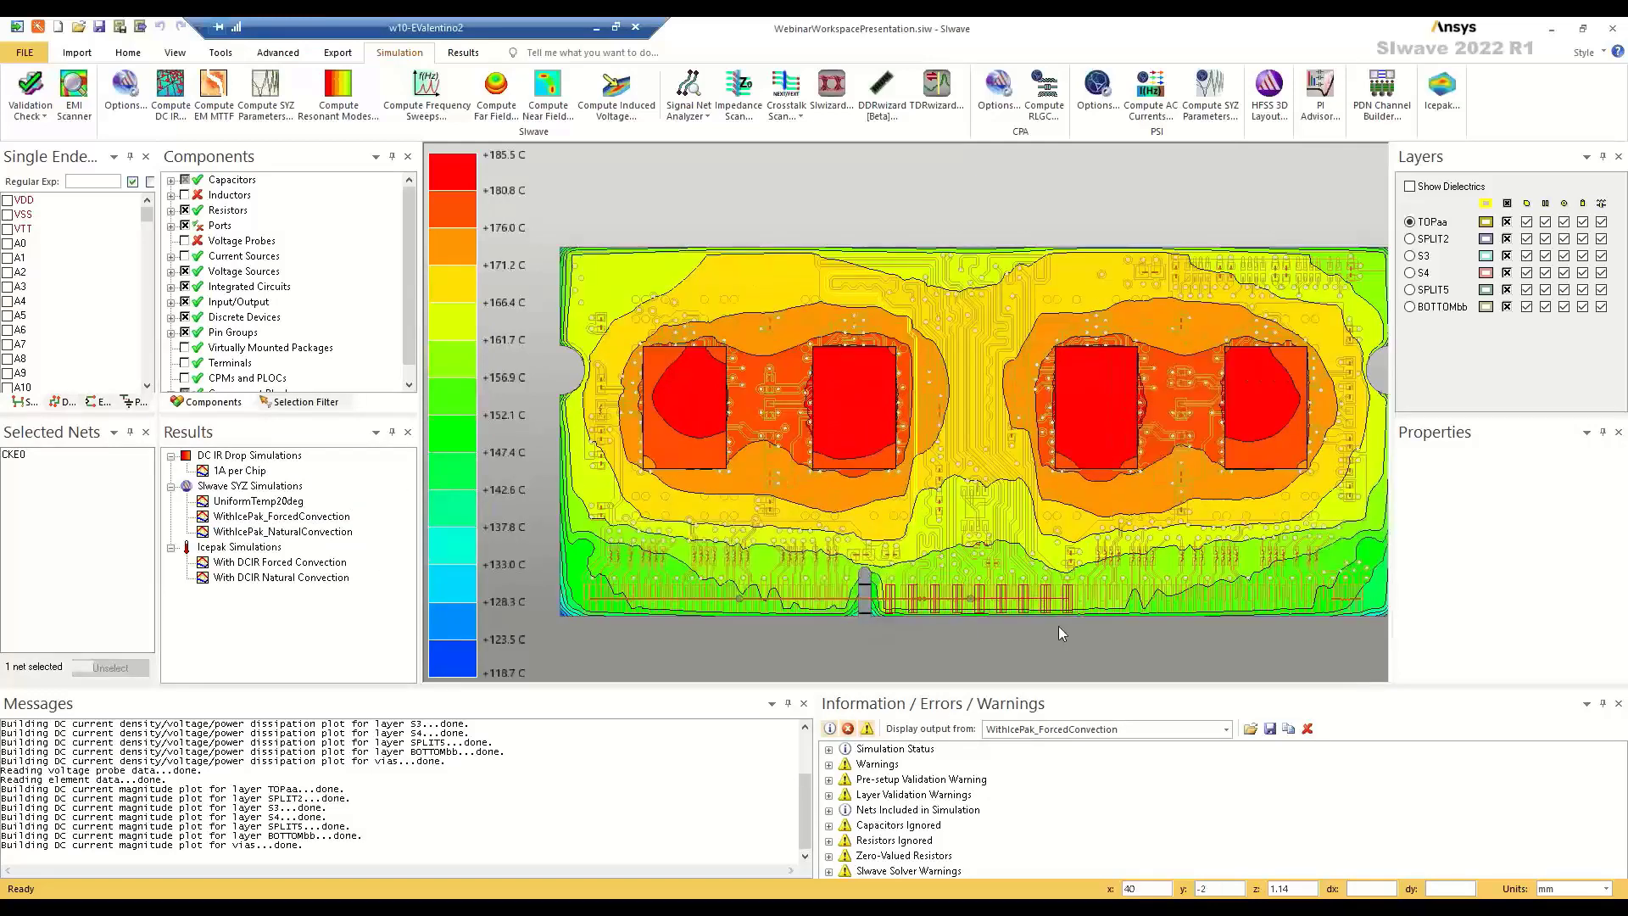
mouse_move(1106, 554)
left_click(295, 520)
- In Electronics Desktop, collapse NoThermal and open NaturalConvection's Eye Diagram - Natural Convection plot
mouse_move(709, 907)
left_click(709, 848)
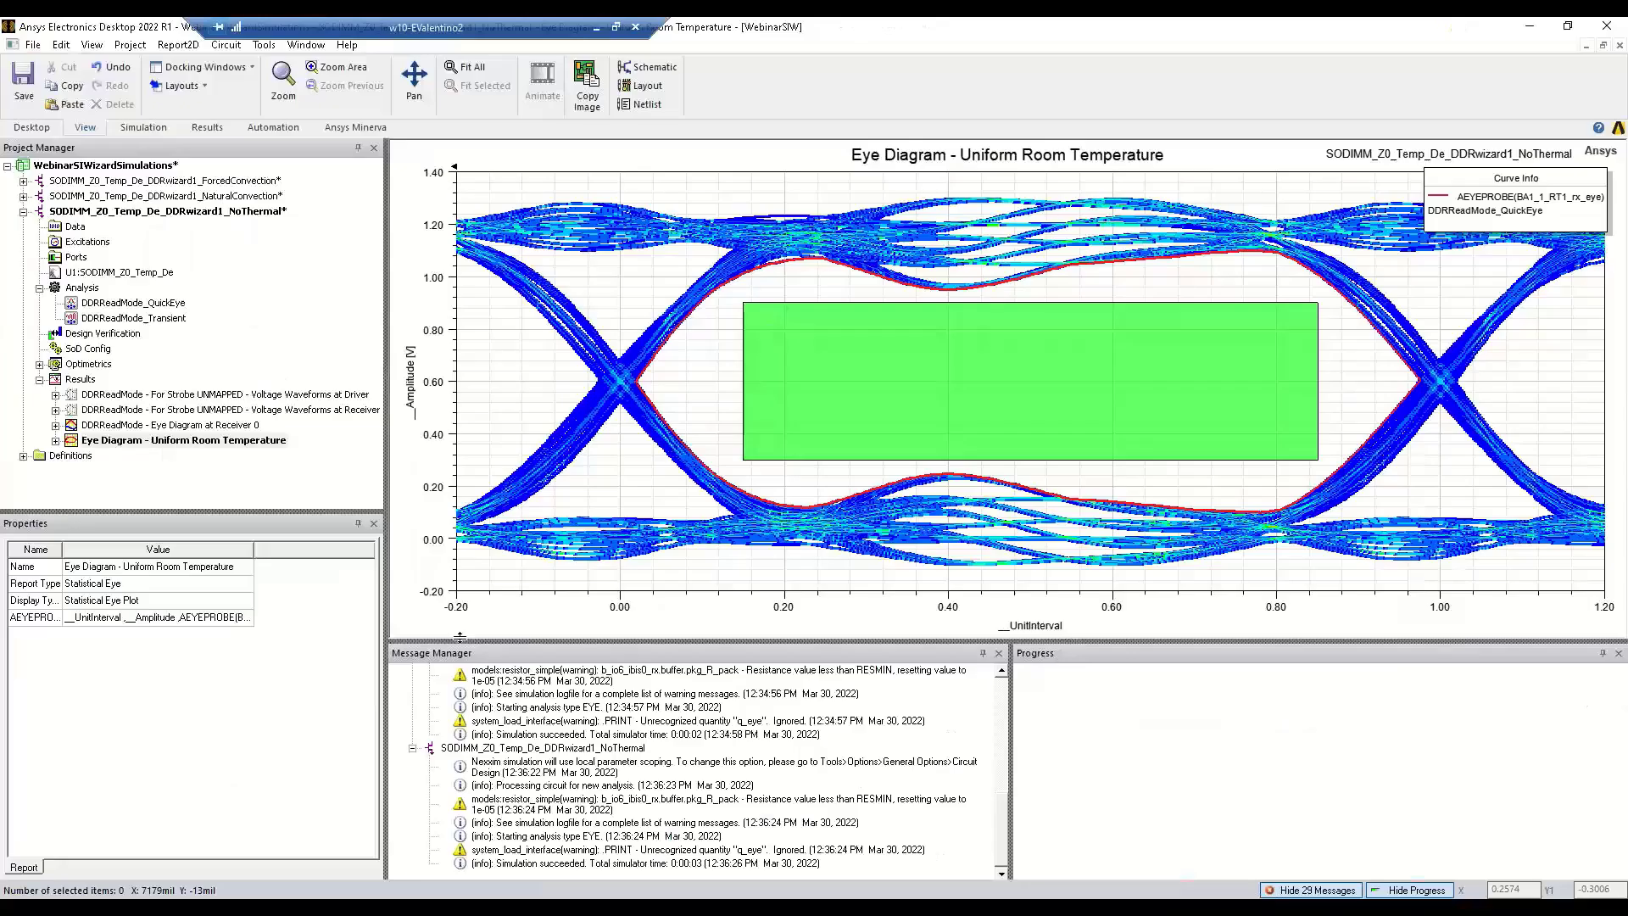
left_click(25, 212)
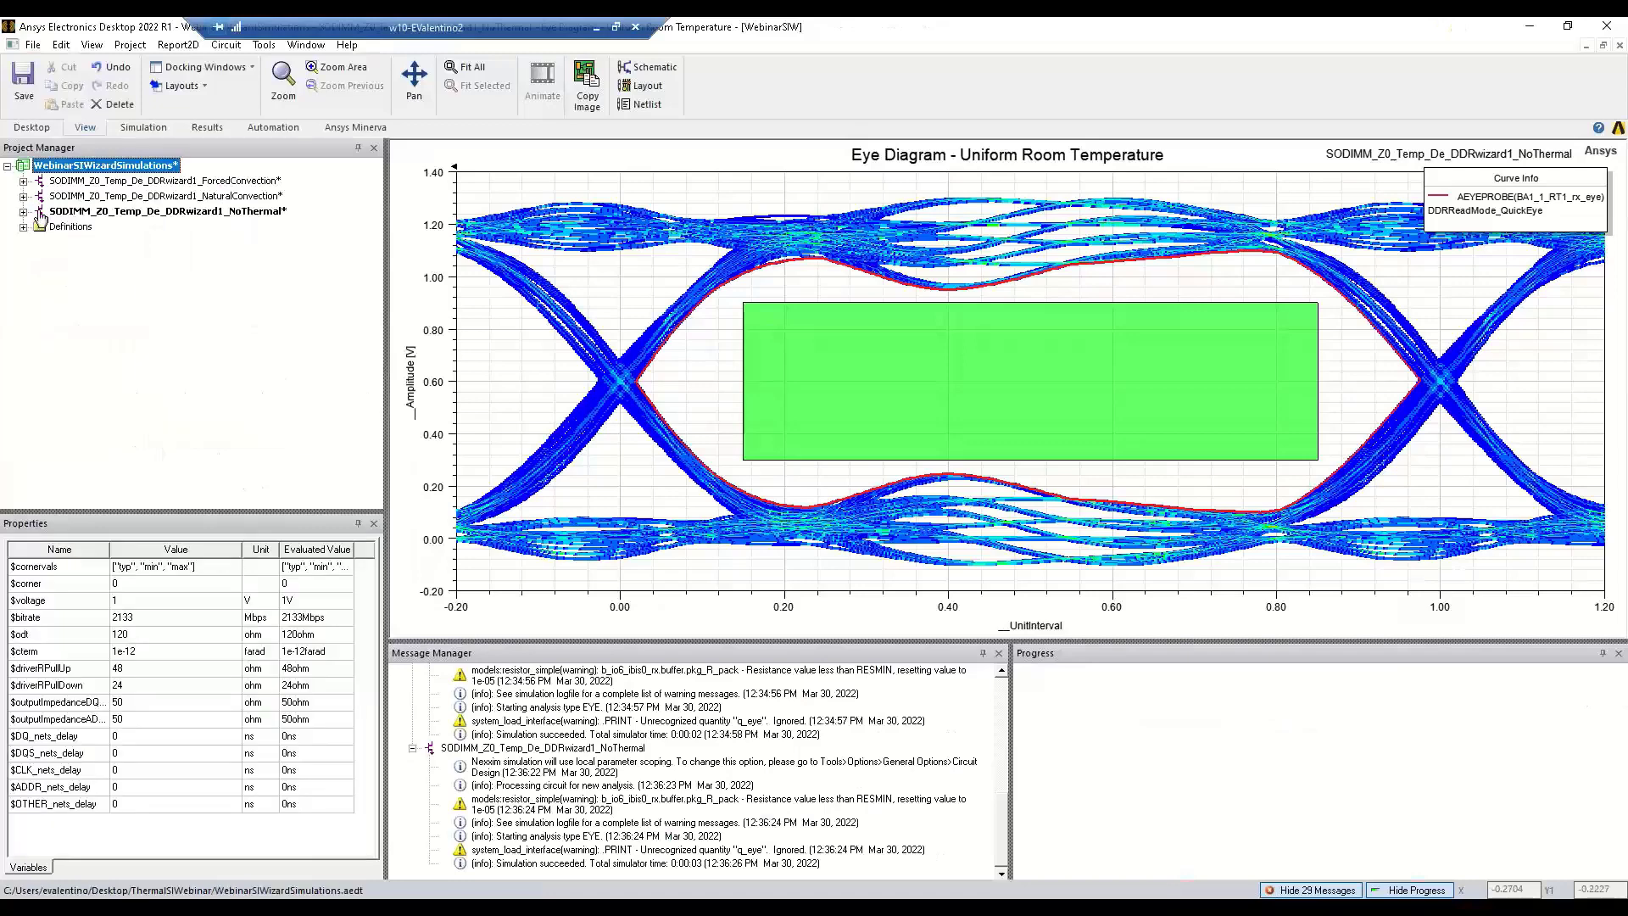
left_click(24, 197)
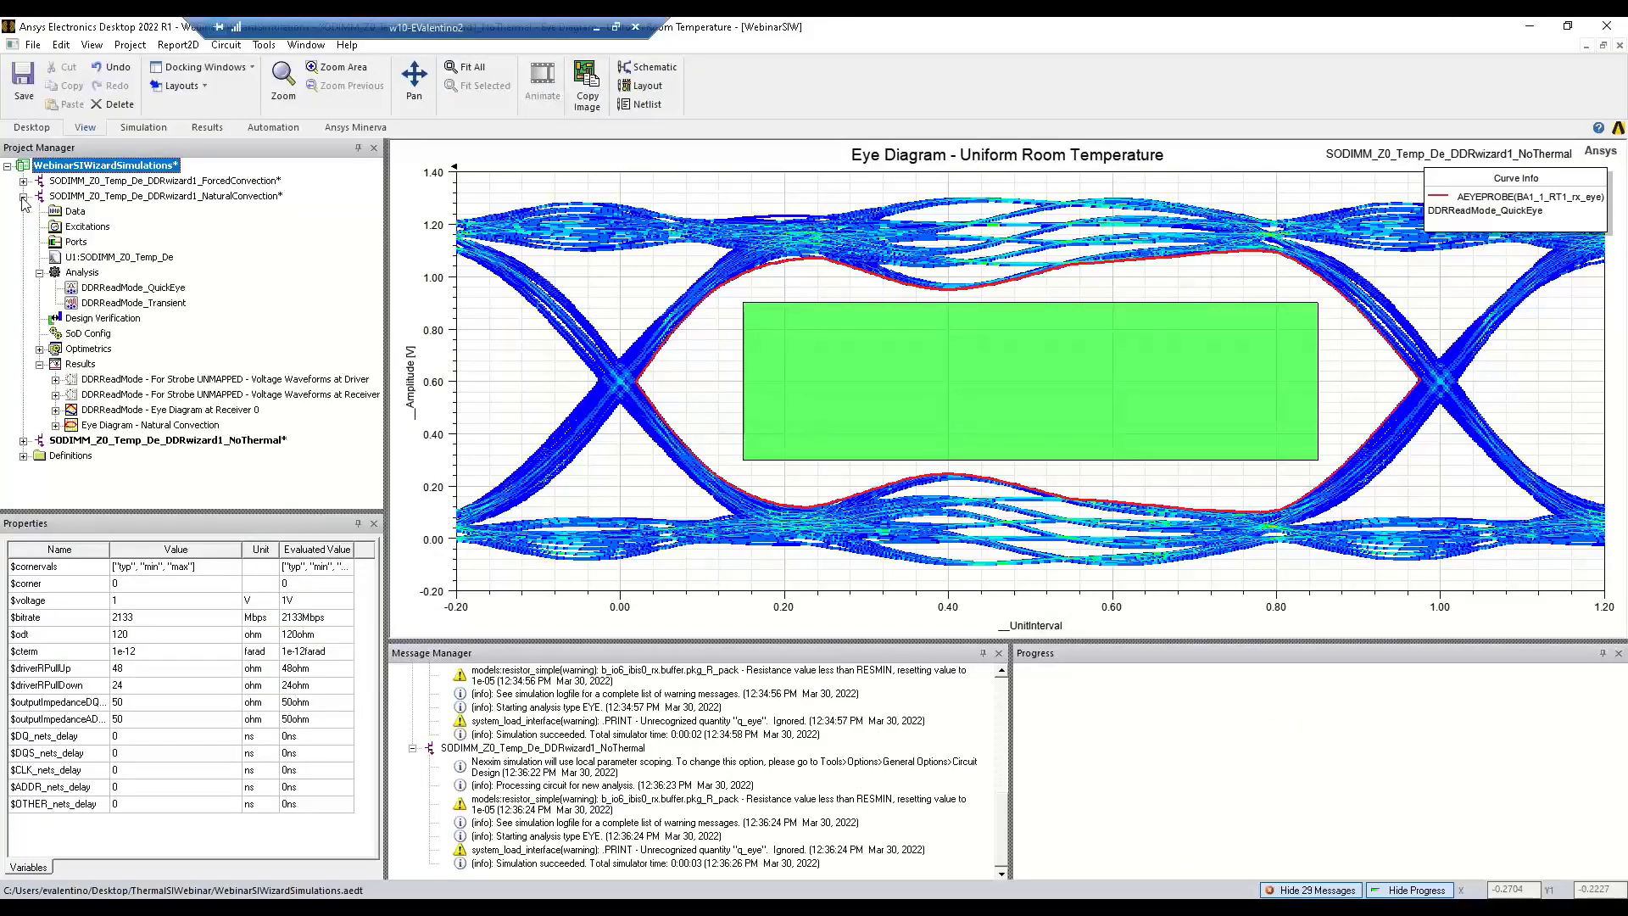
double_click(128, 424)
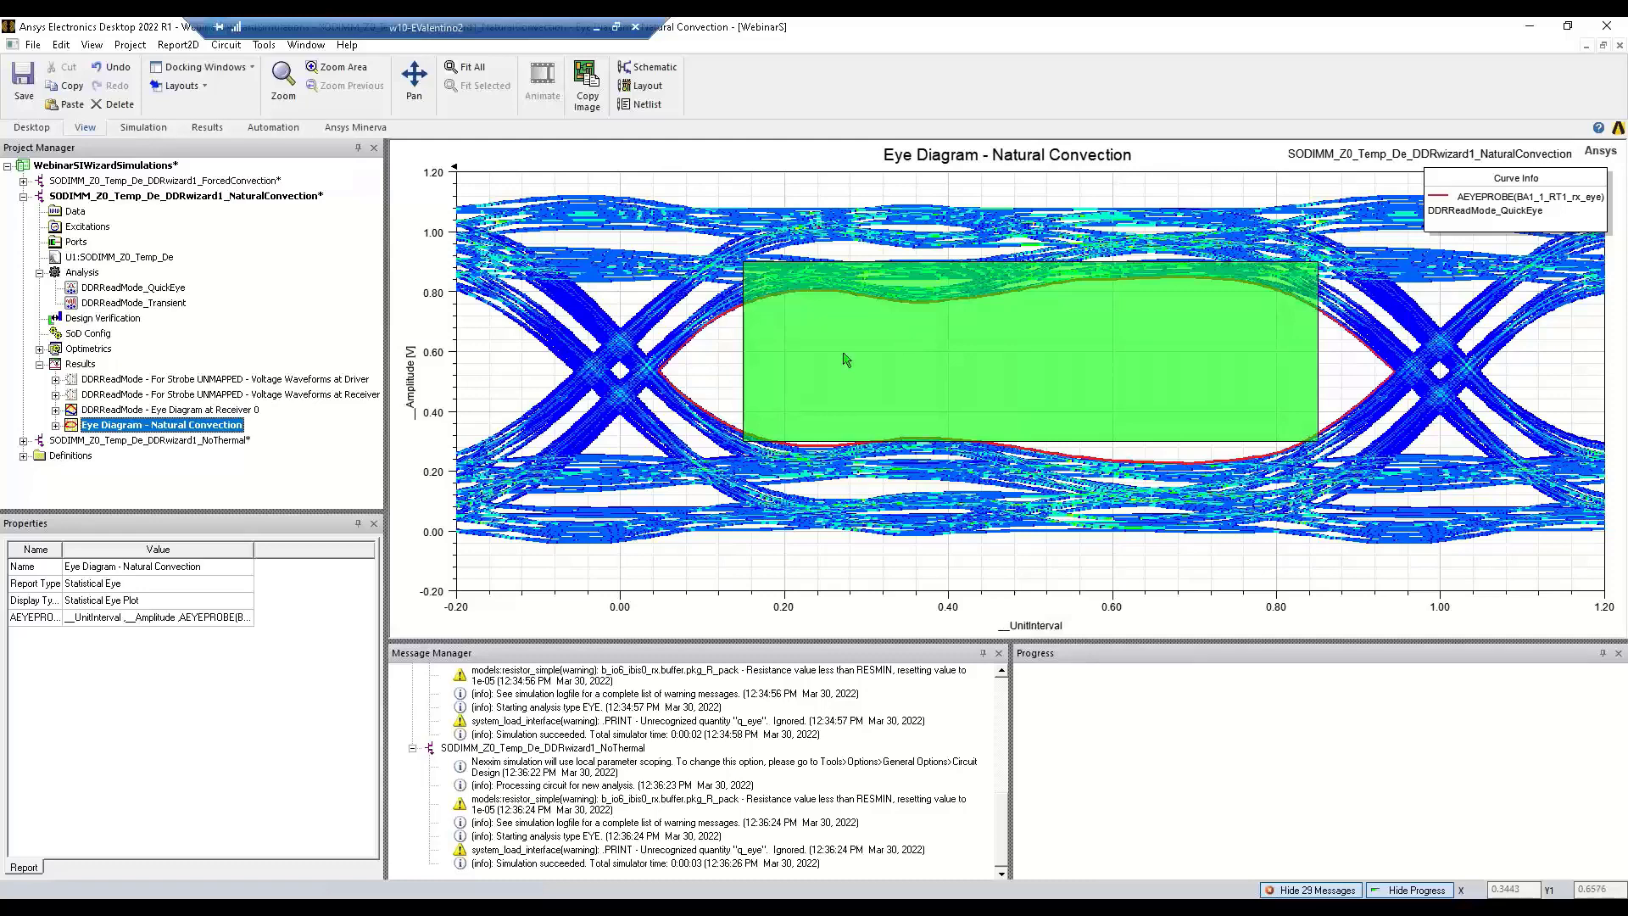
left_click(24, 196)
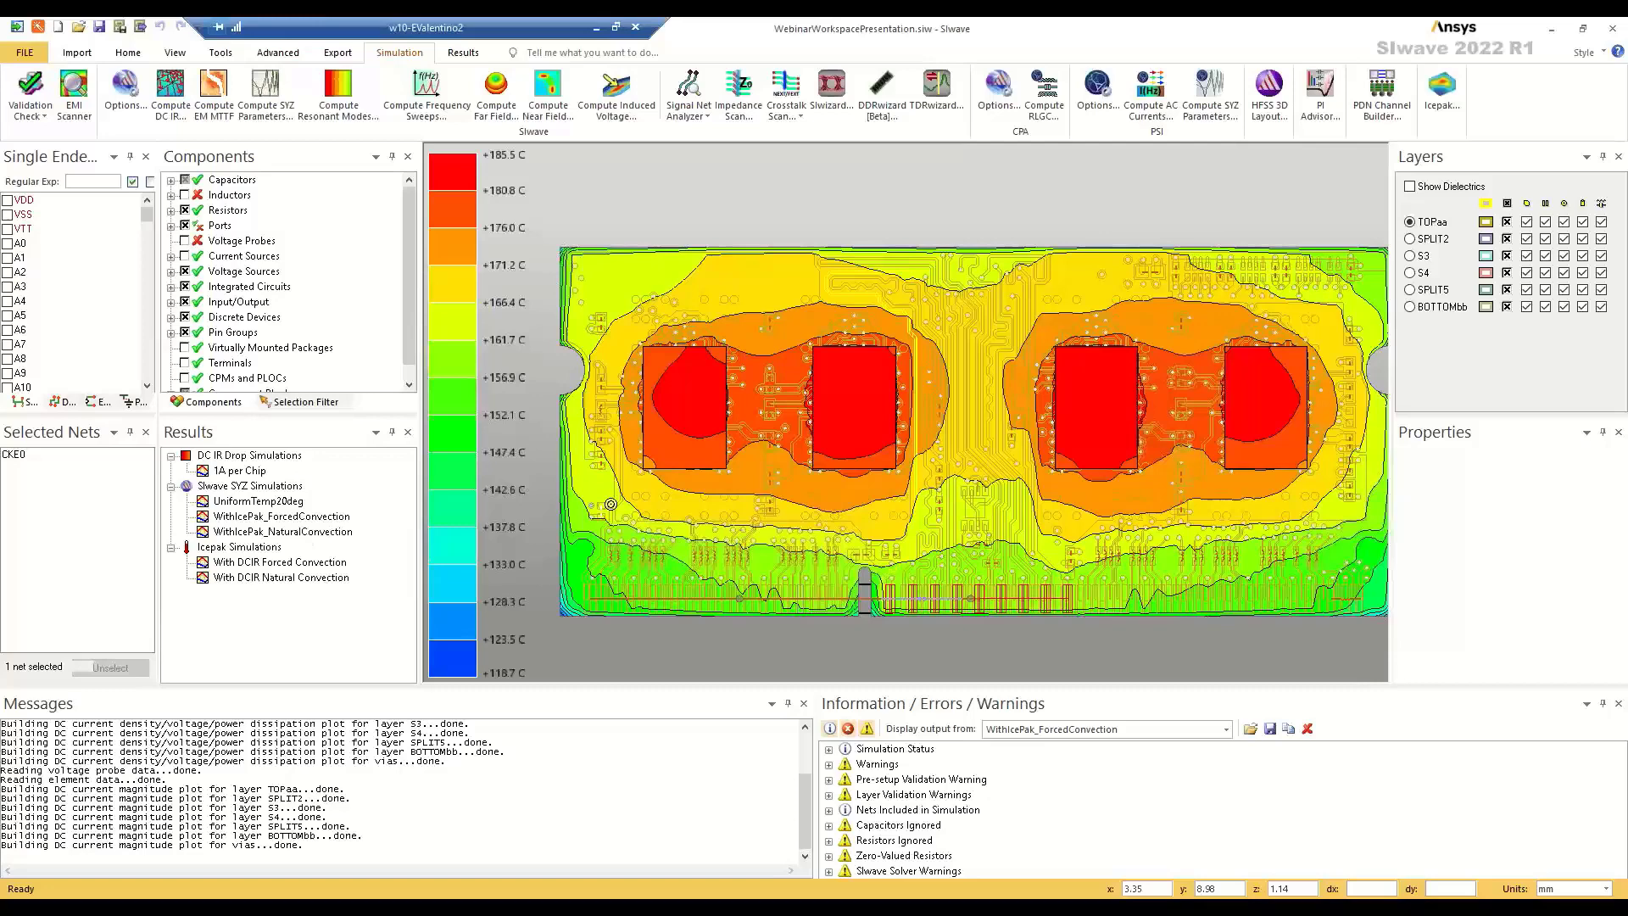
- Zoom the thermal map, select WithIcePak_ForcedConvection, and open its Icepak simulation setup
scroll(679, 497, "down", 2)
mouse_move(781, 521)
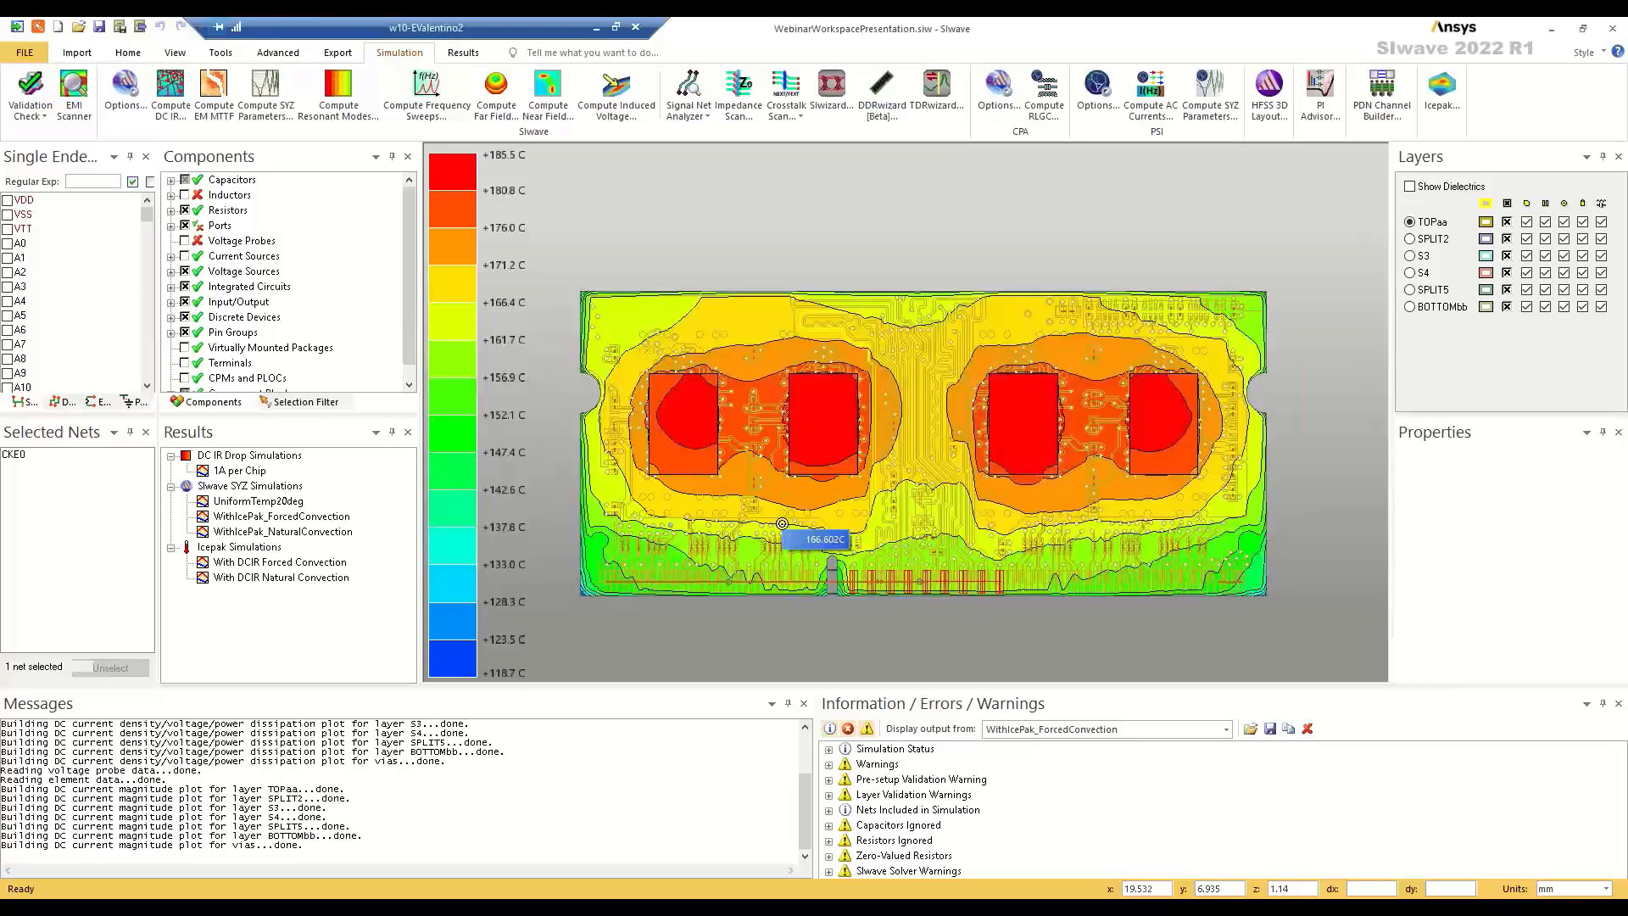
left_click(326, 523)
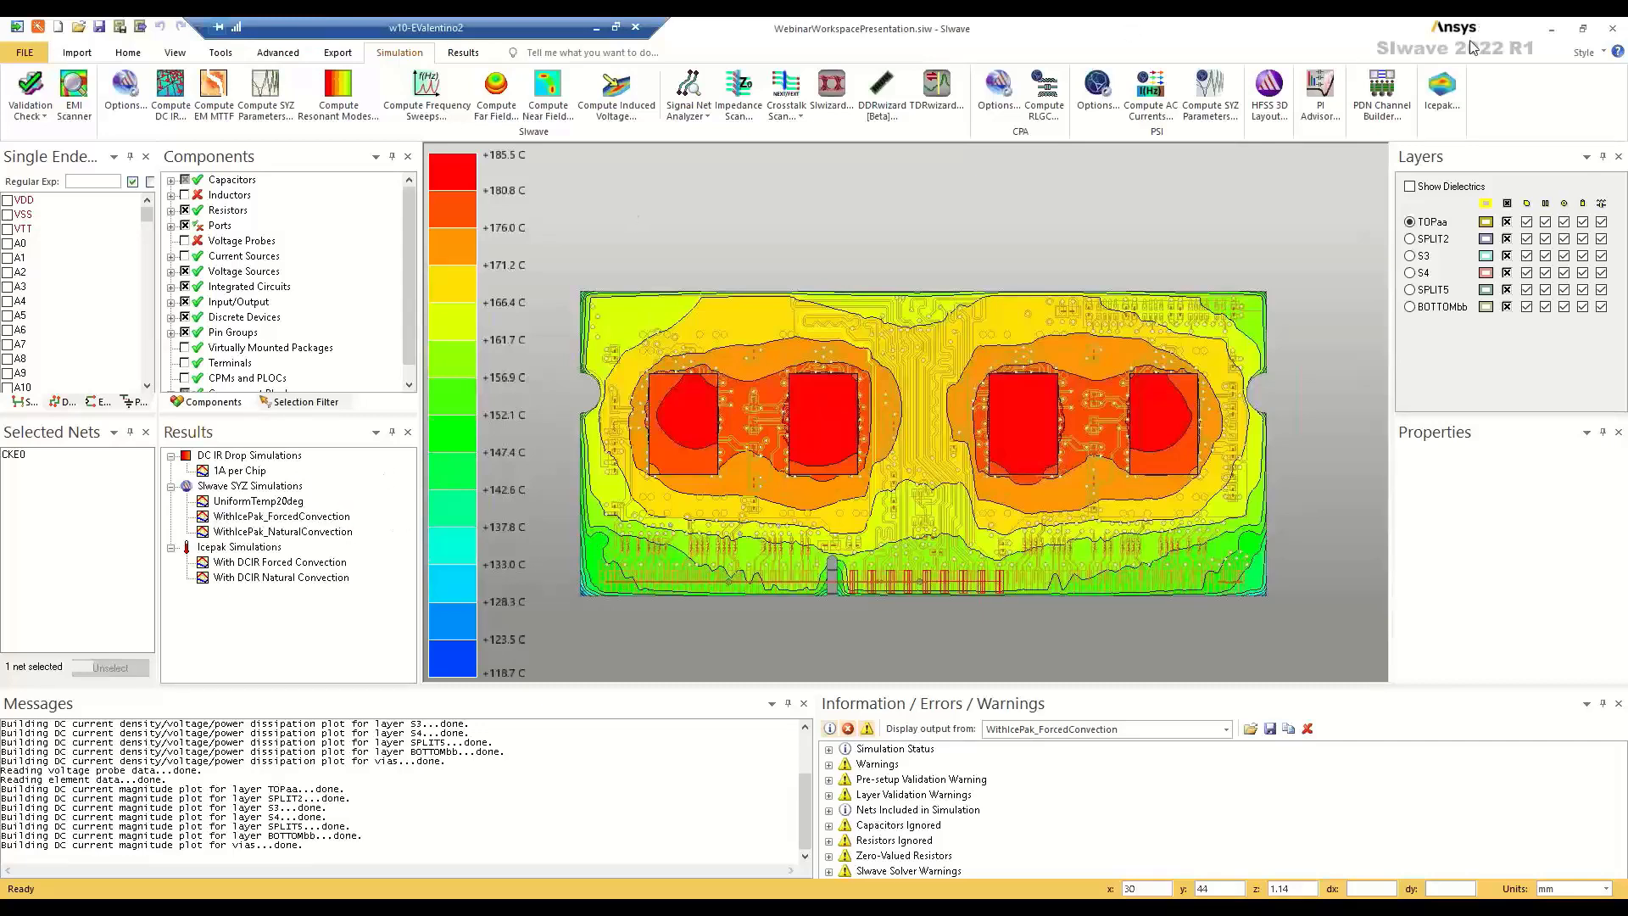
left_click(1439, 108)
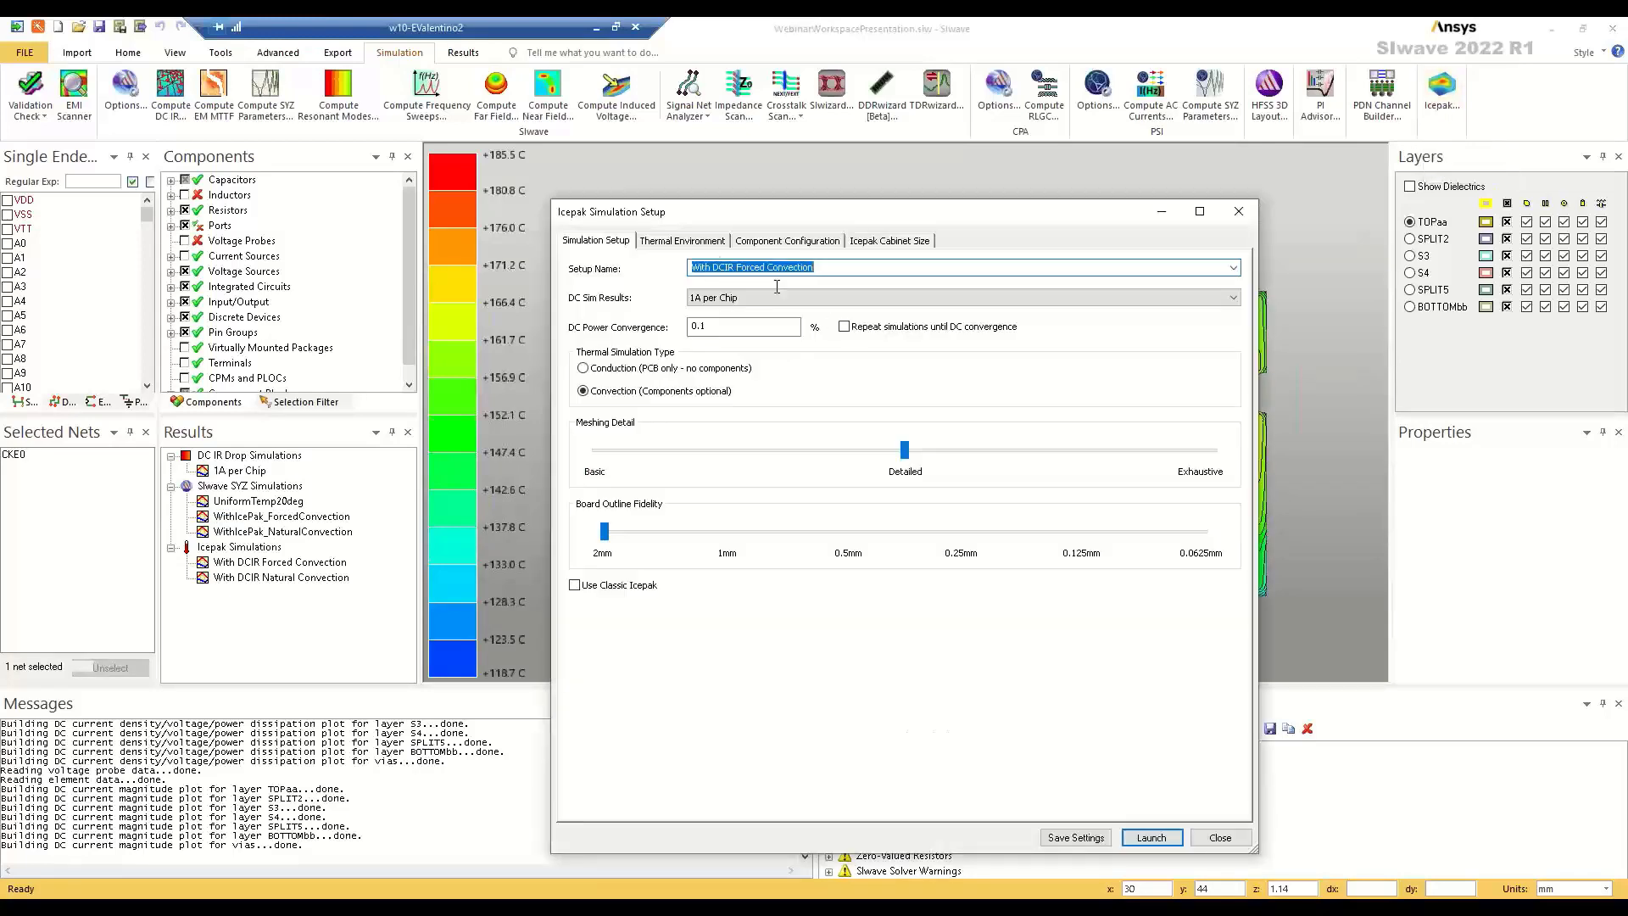
- Confirm the thermal environment is forced convection at 2 m/s and 20 °C, check settings, then close
left_click(716, 244)
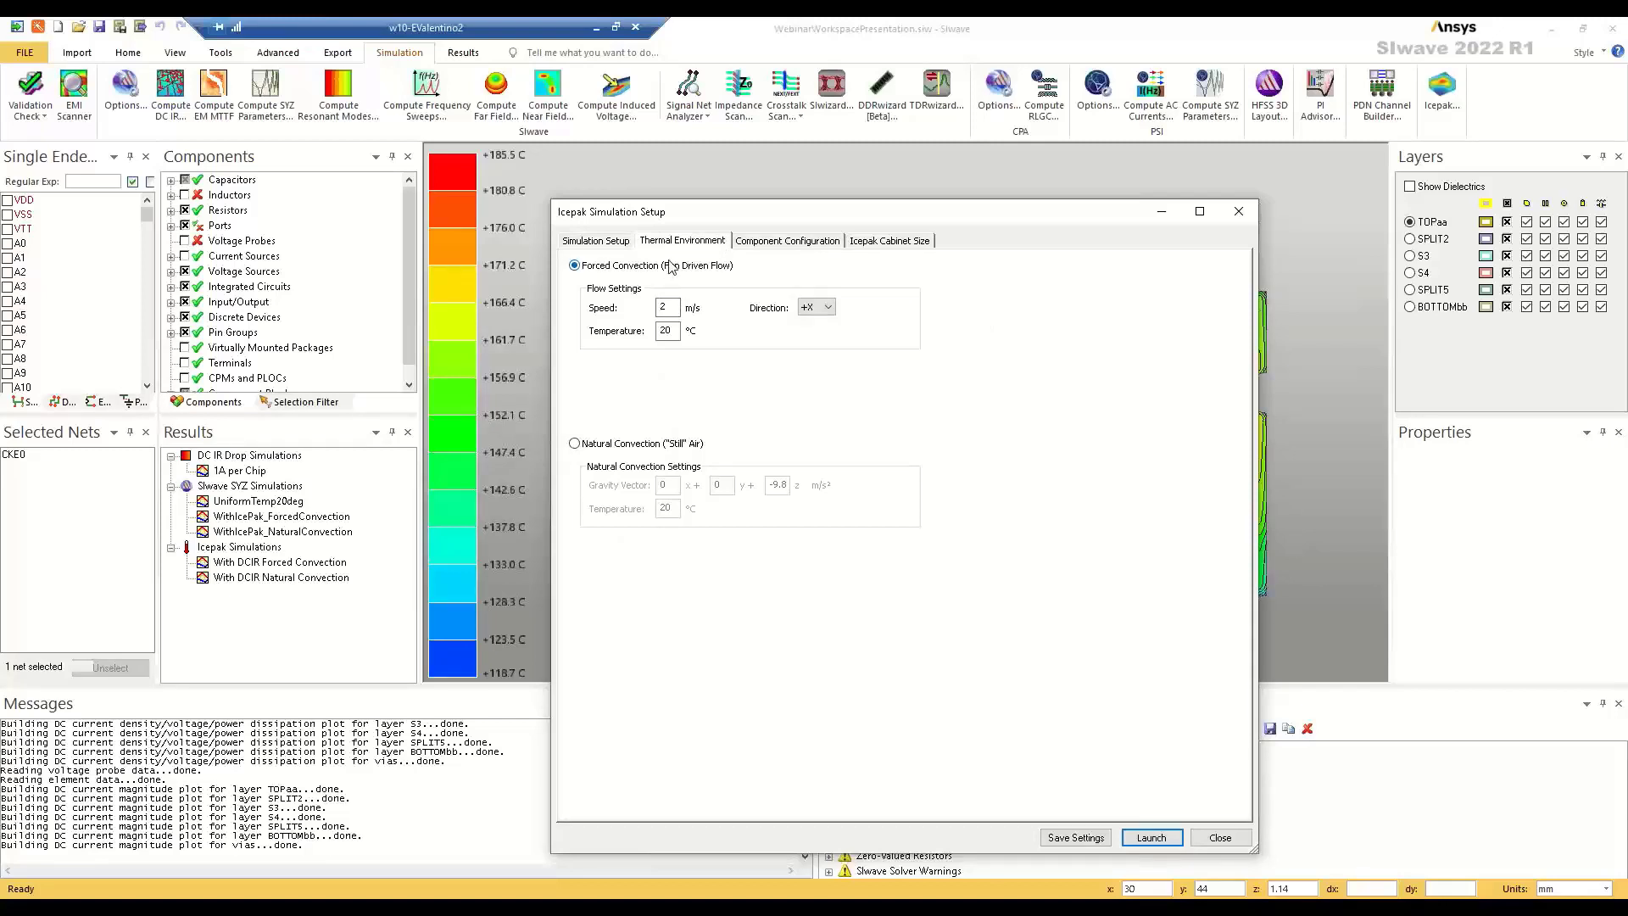
left_click(670, 443)
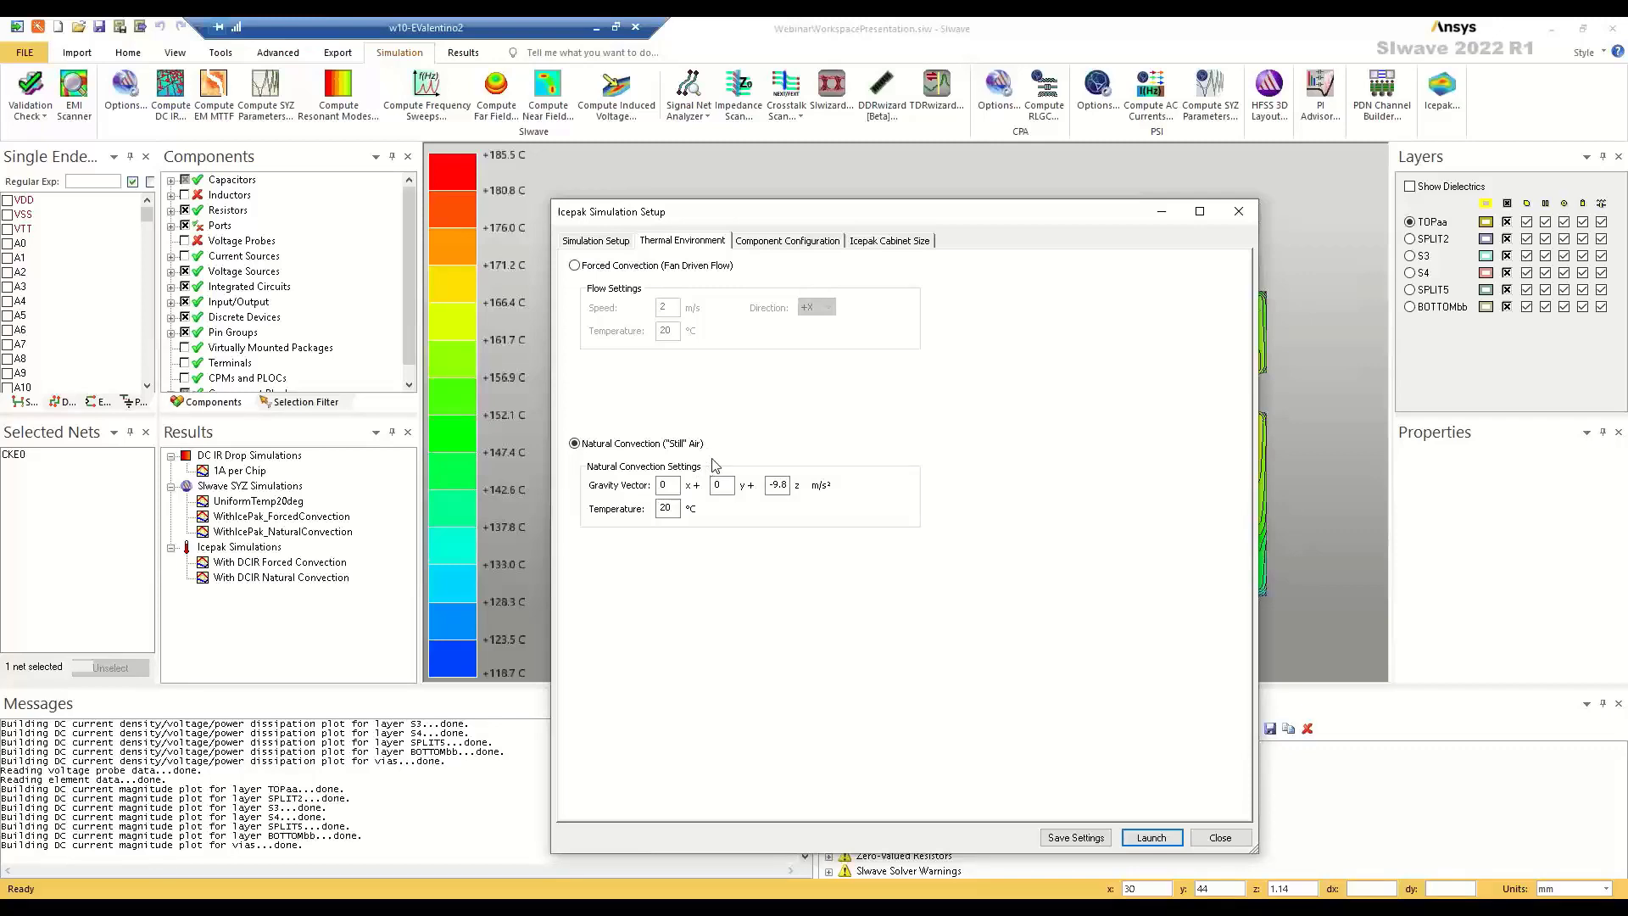
left_click(621, 267)
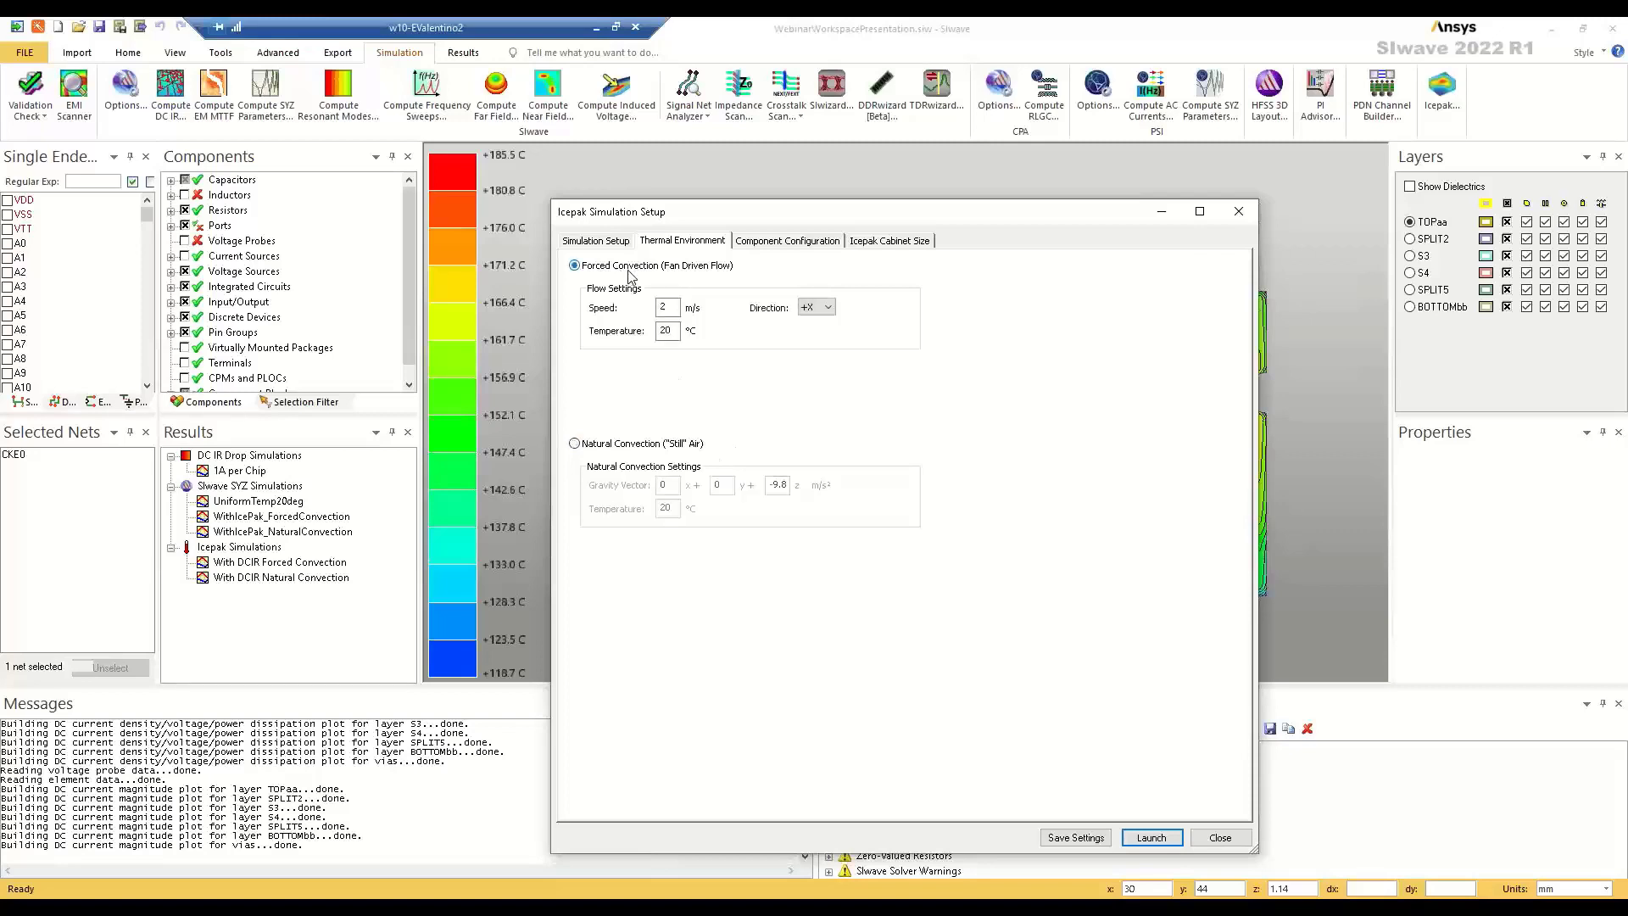
double_click(662, 307)
left_click(607, 241)
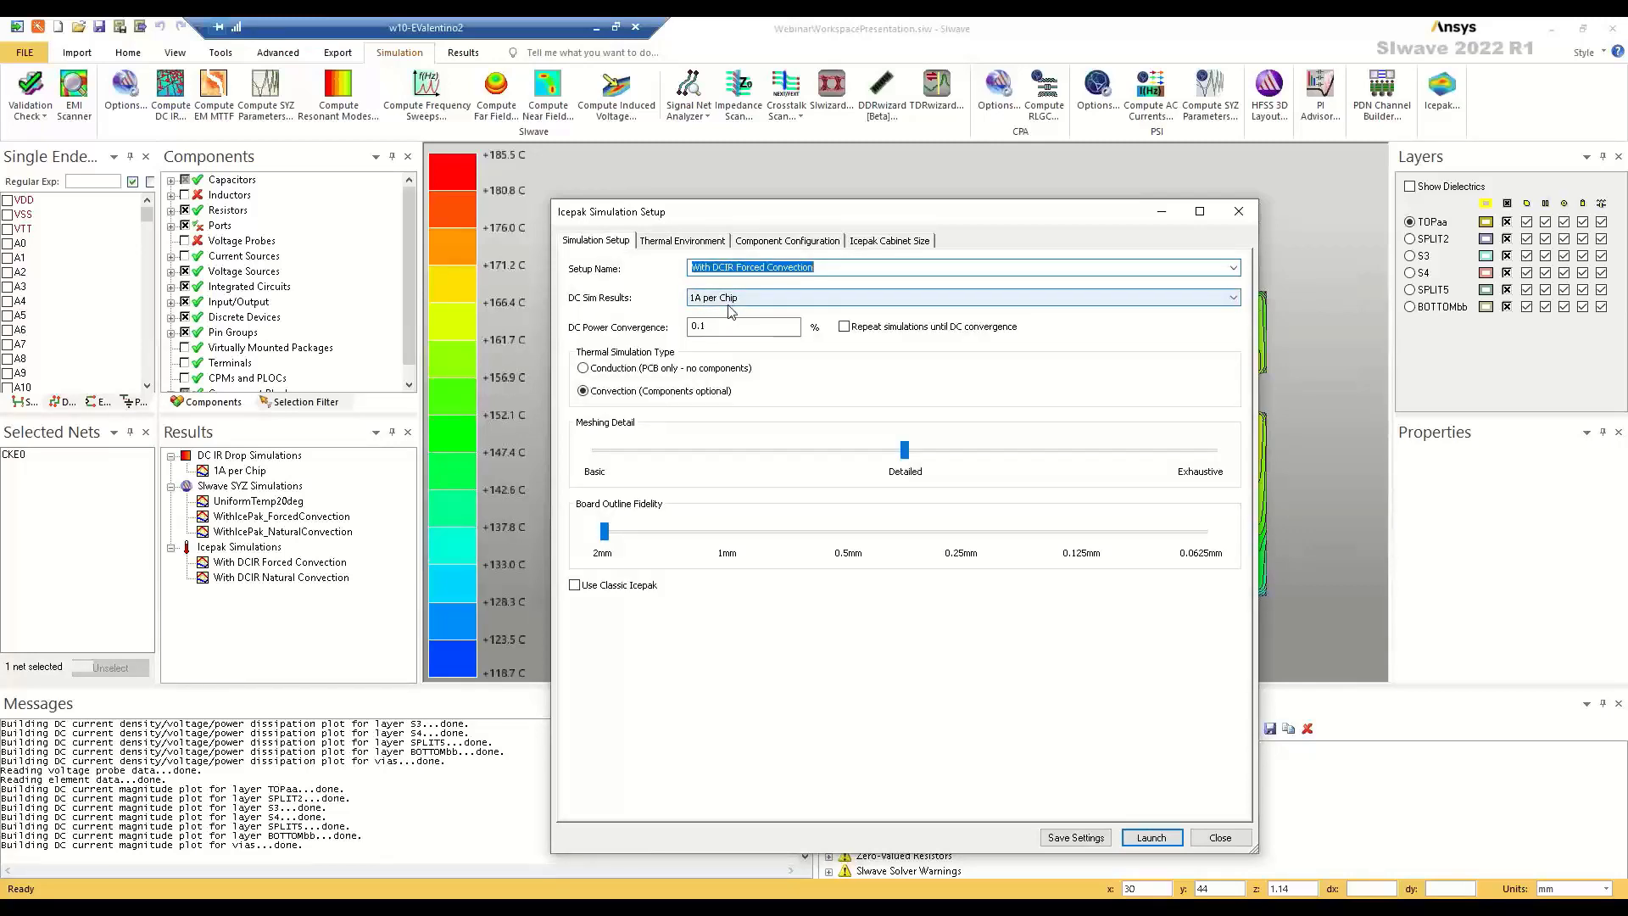
left_click(683, 241)
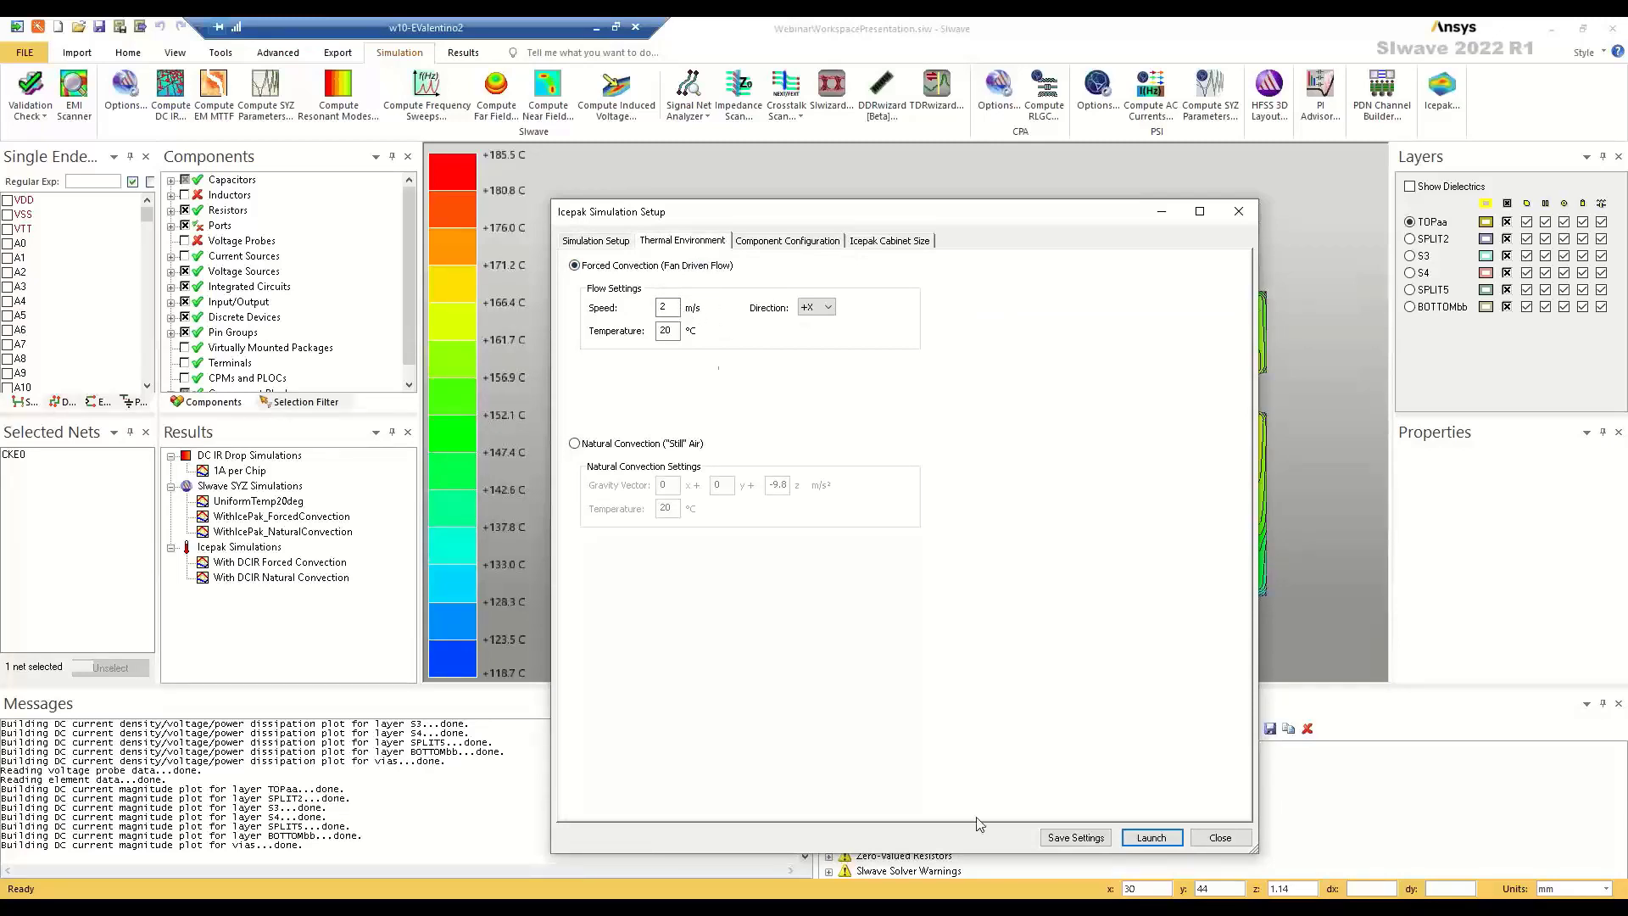
left_click(1239, 211)
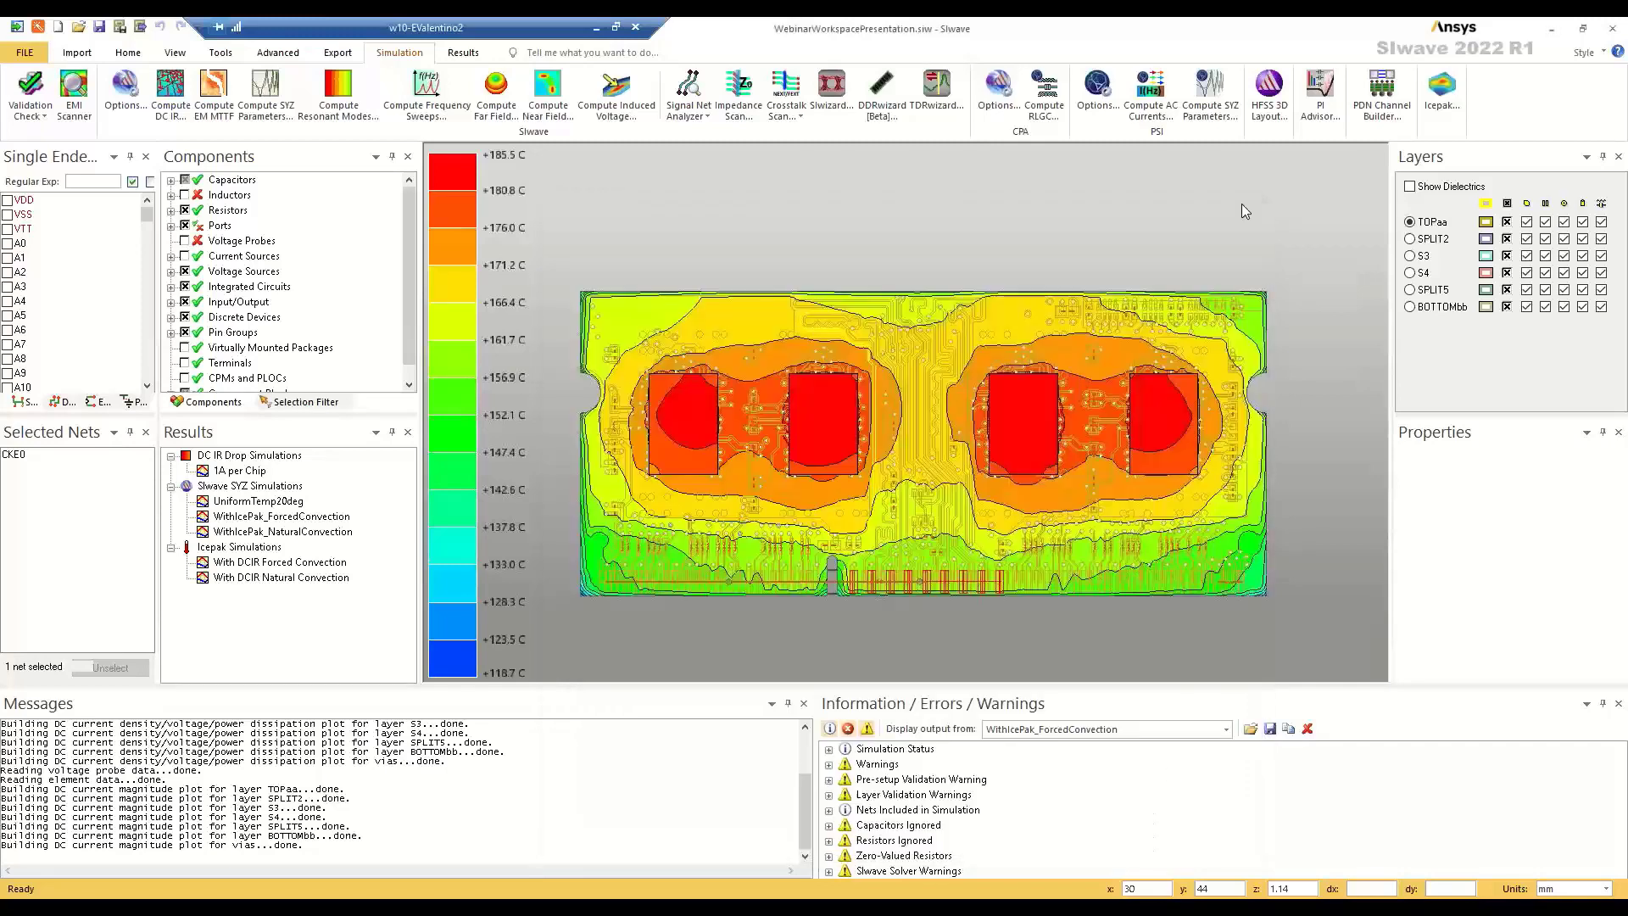
- Display the With DCIR Forced Convection temperature map on the board, 54.5 C to 172.6 C
left_click(317, 563)
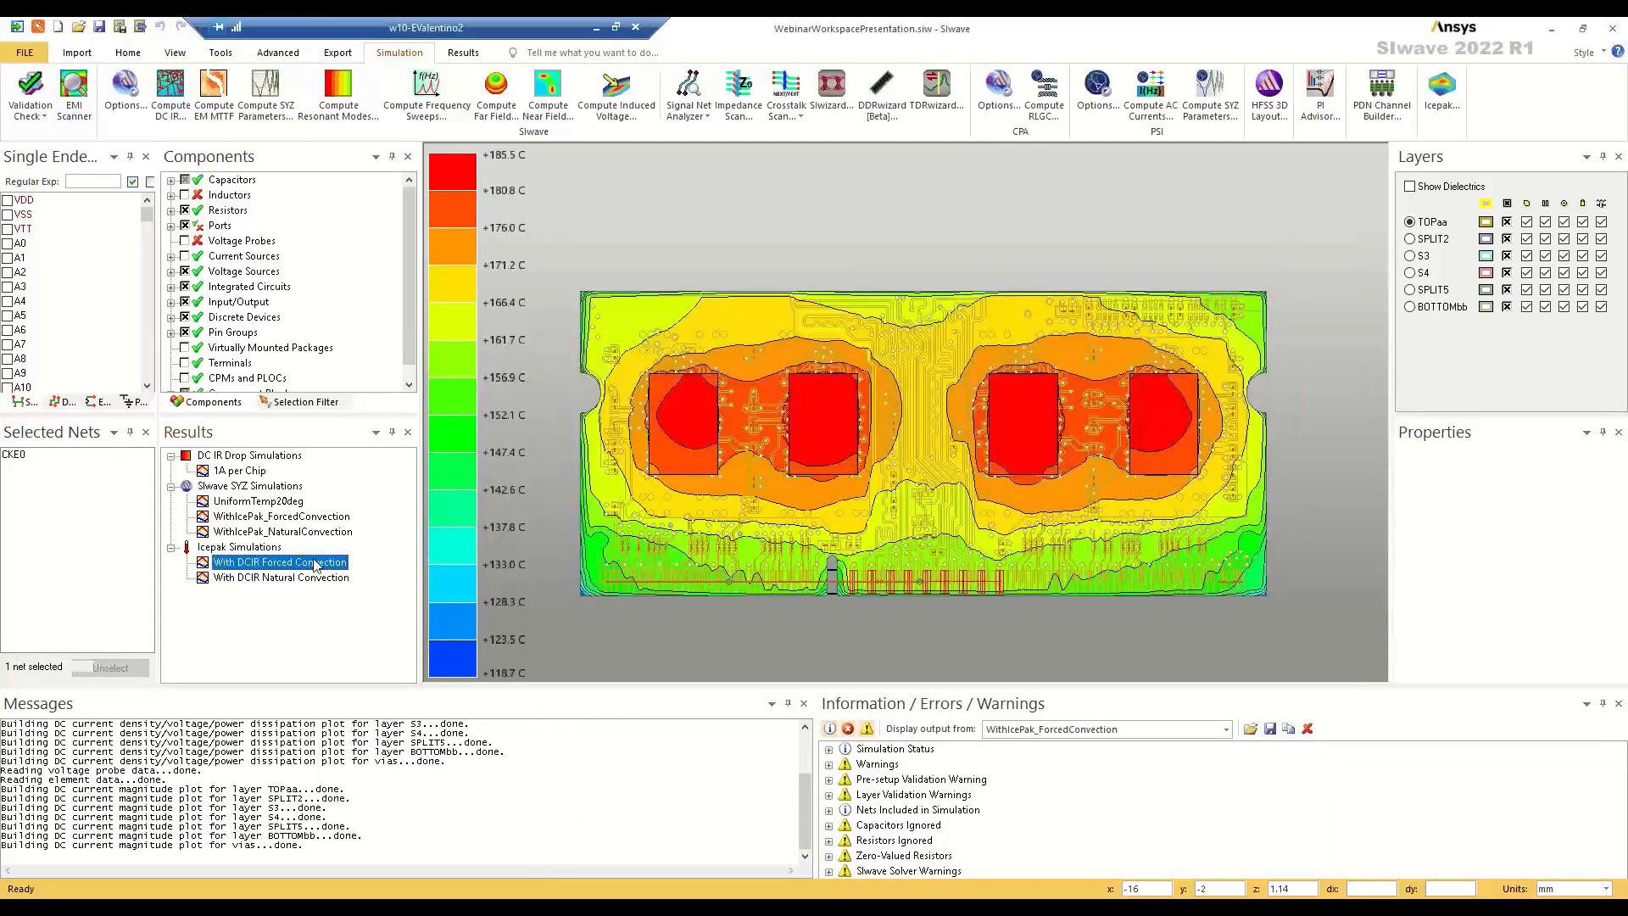
right_click(319, 569)
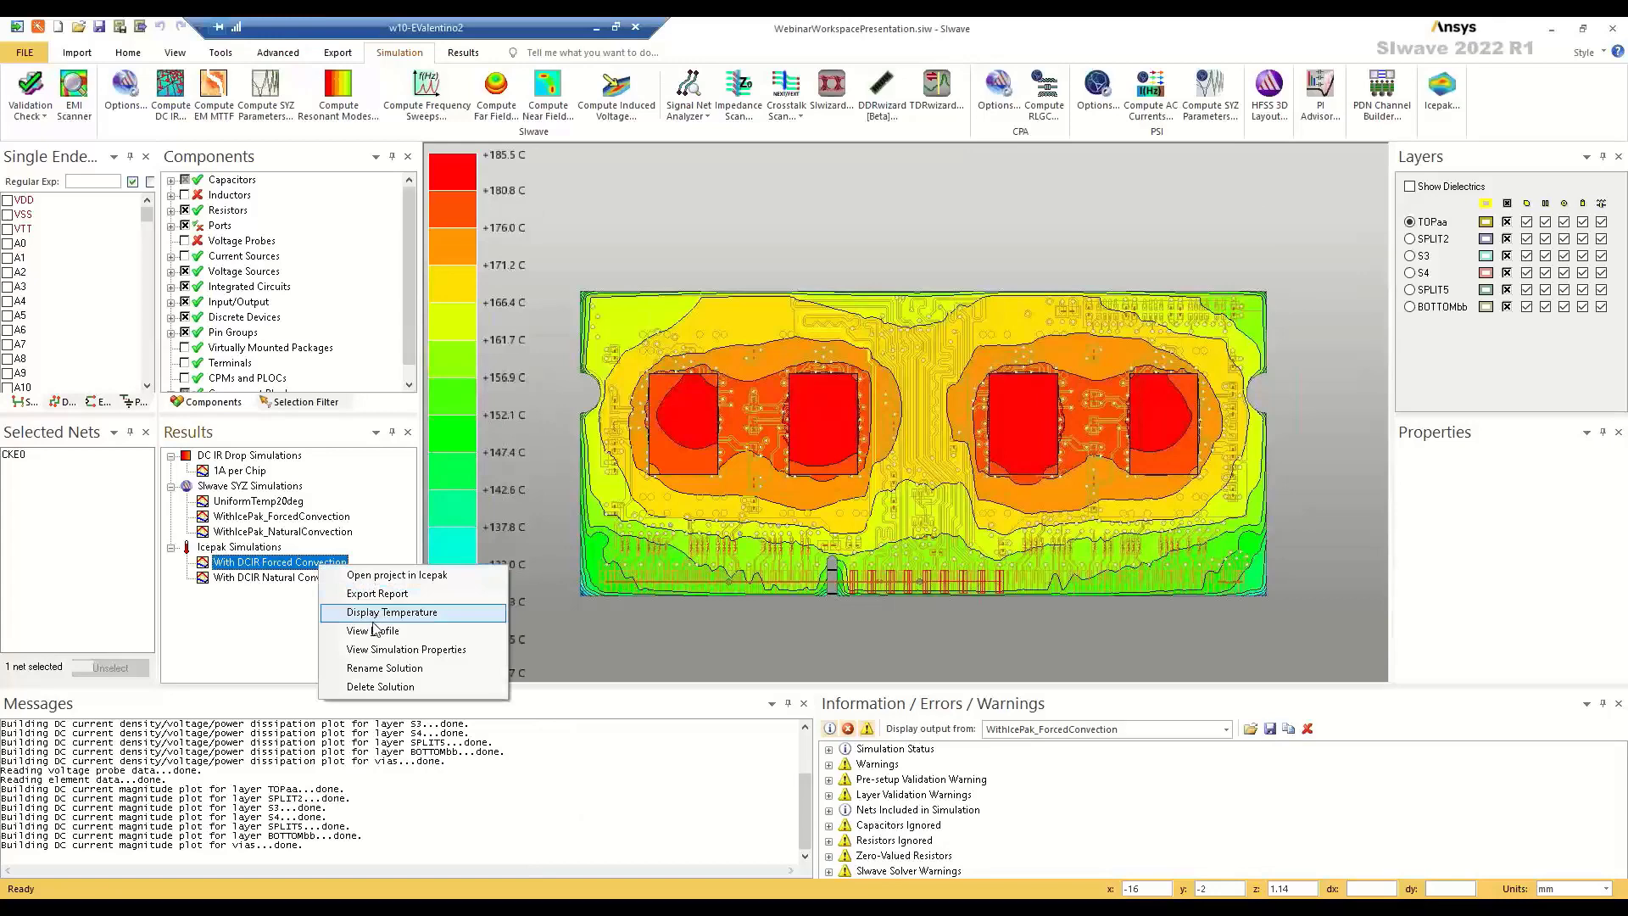
left_click(374, 619)
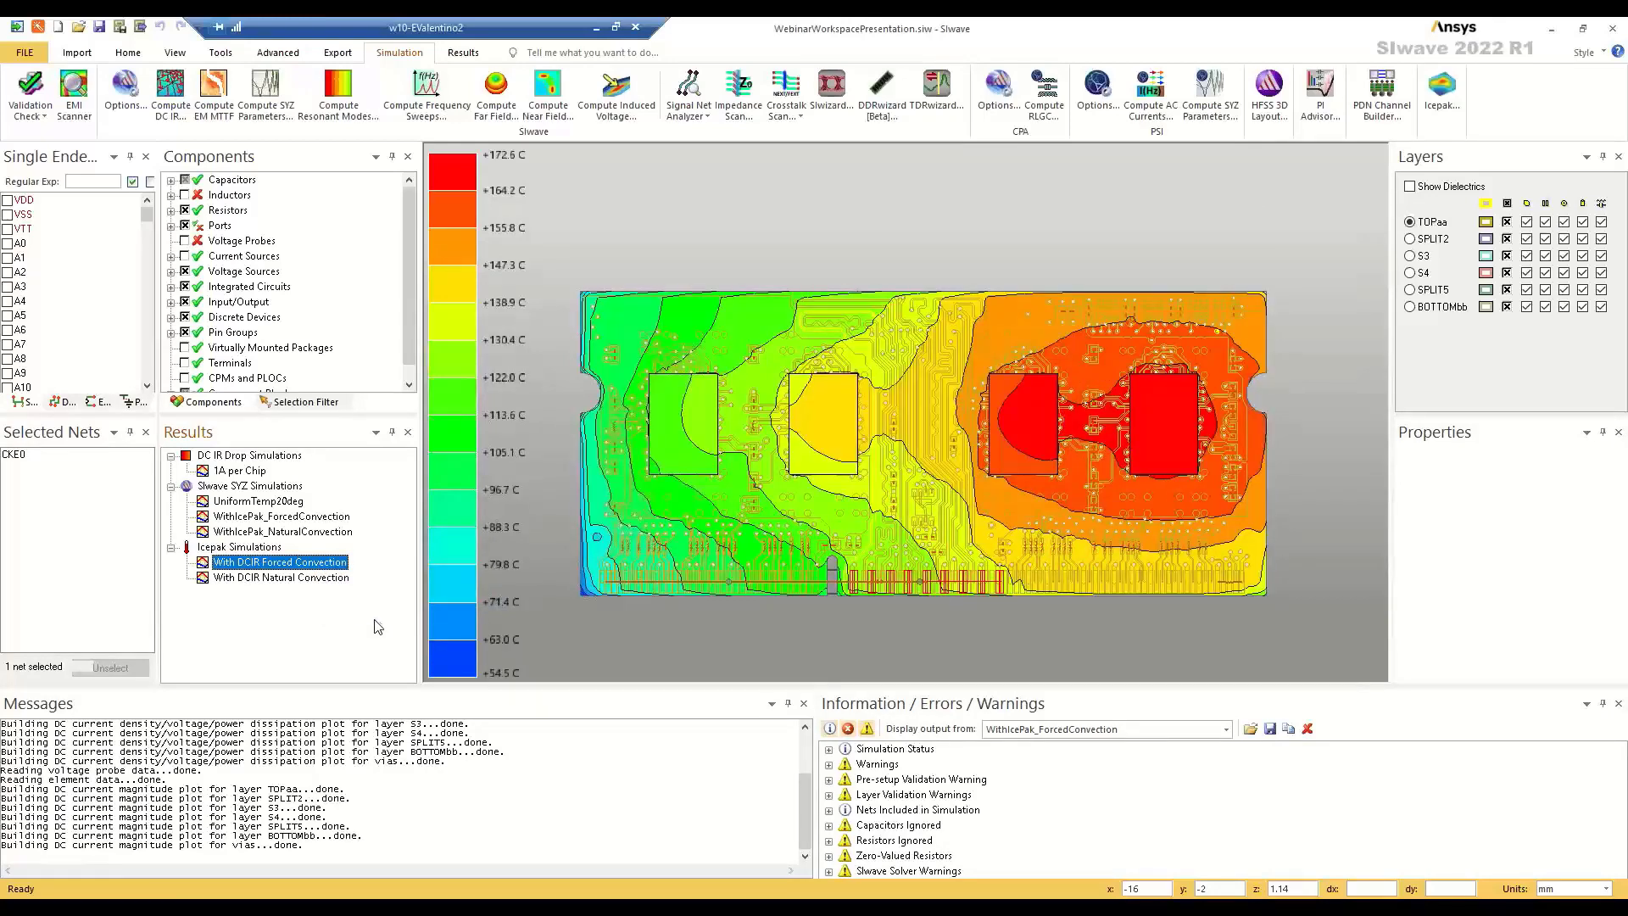
- Tilt the board into a 3-D perspective and inspect the temperature across its planes
mouse_move(900, 529)
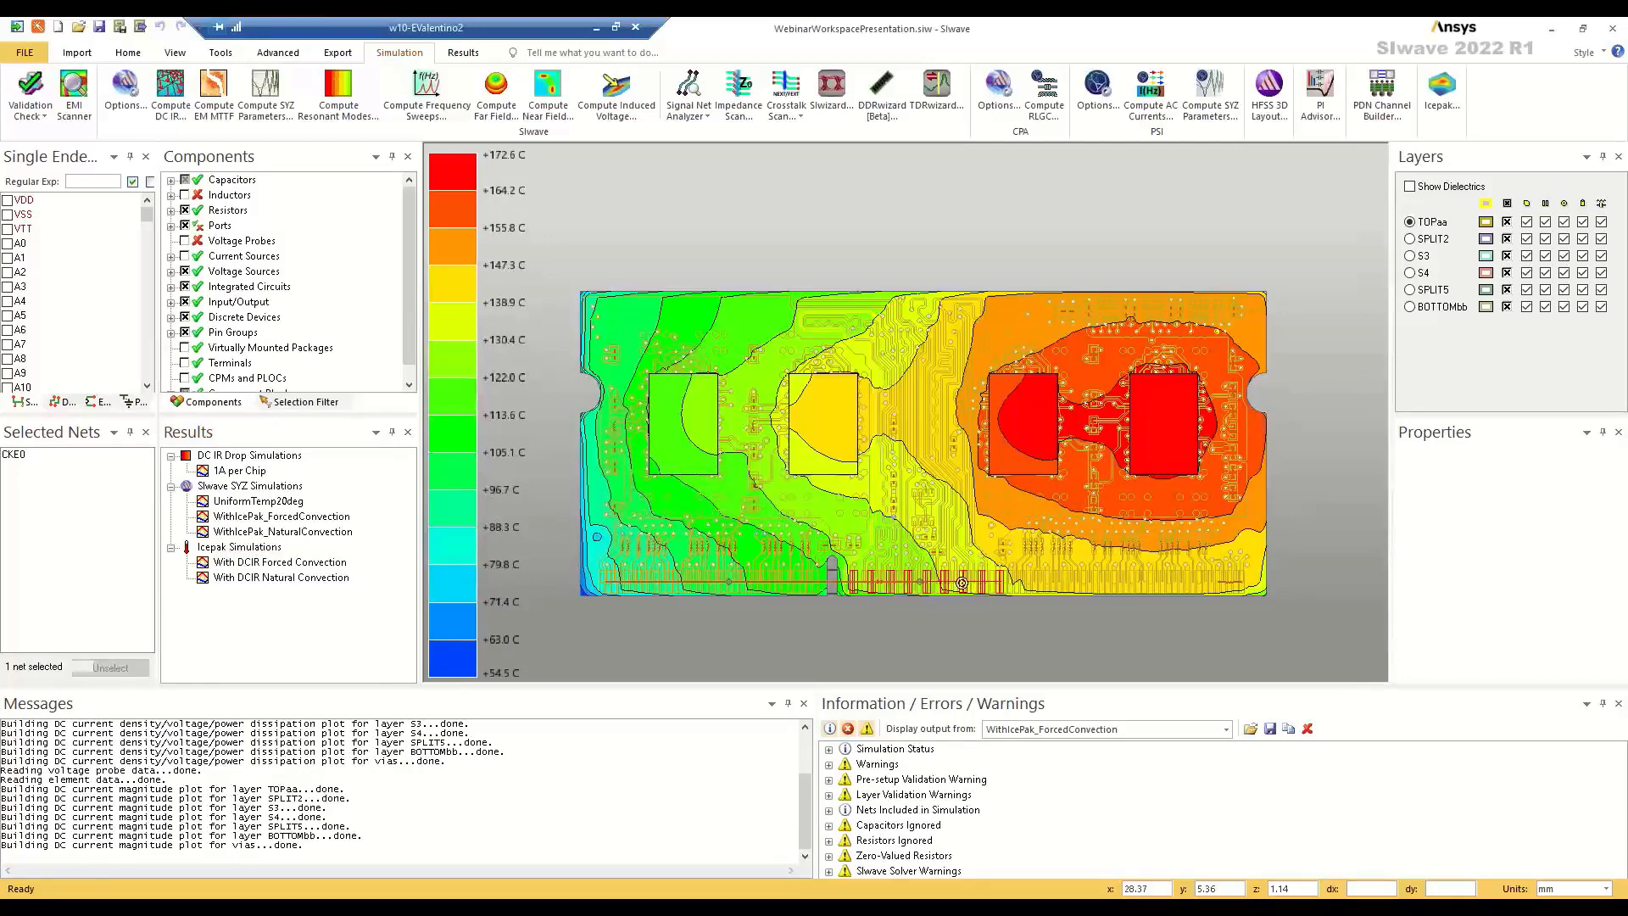
left_click_drag(963, 583, 976, 524)
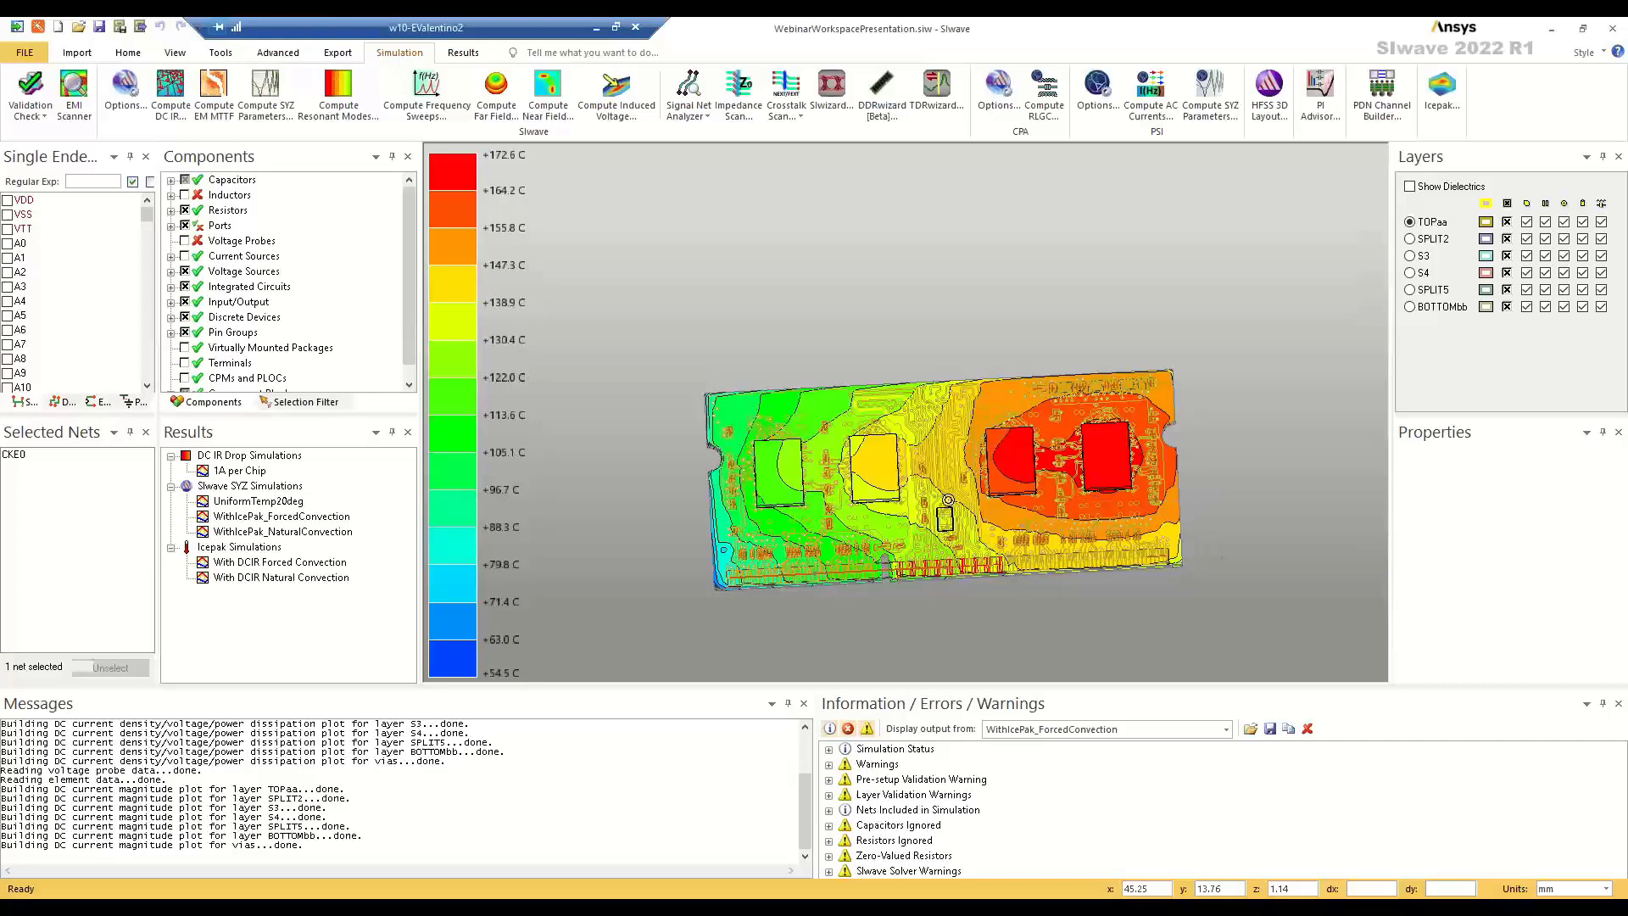
mouse_move(963, 499)
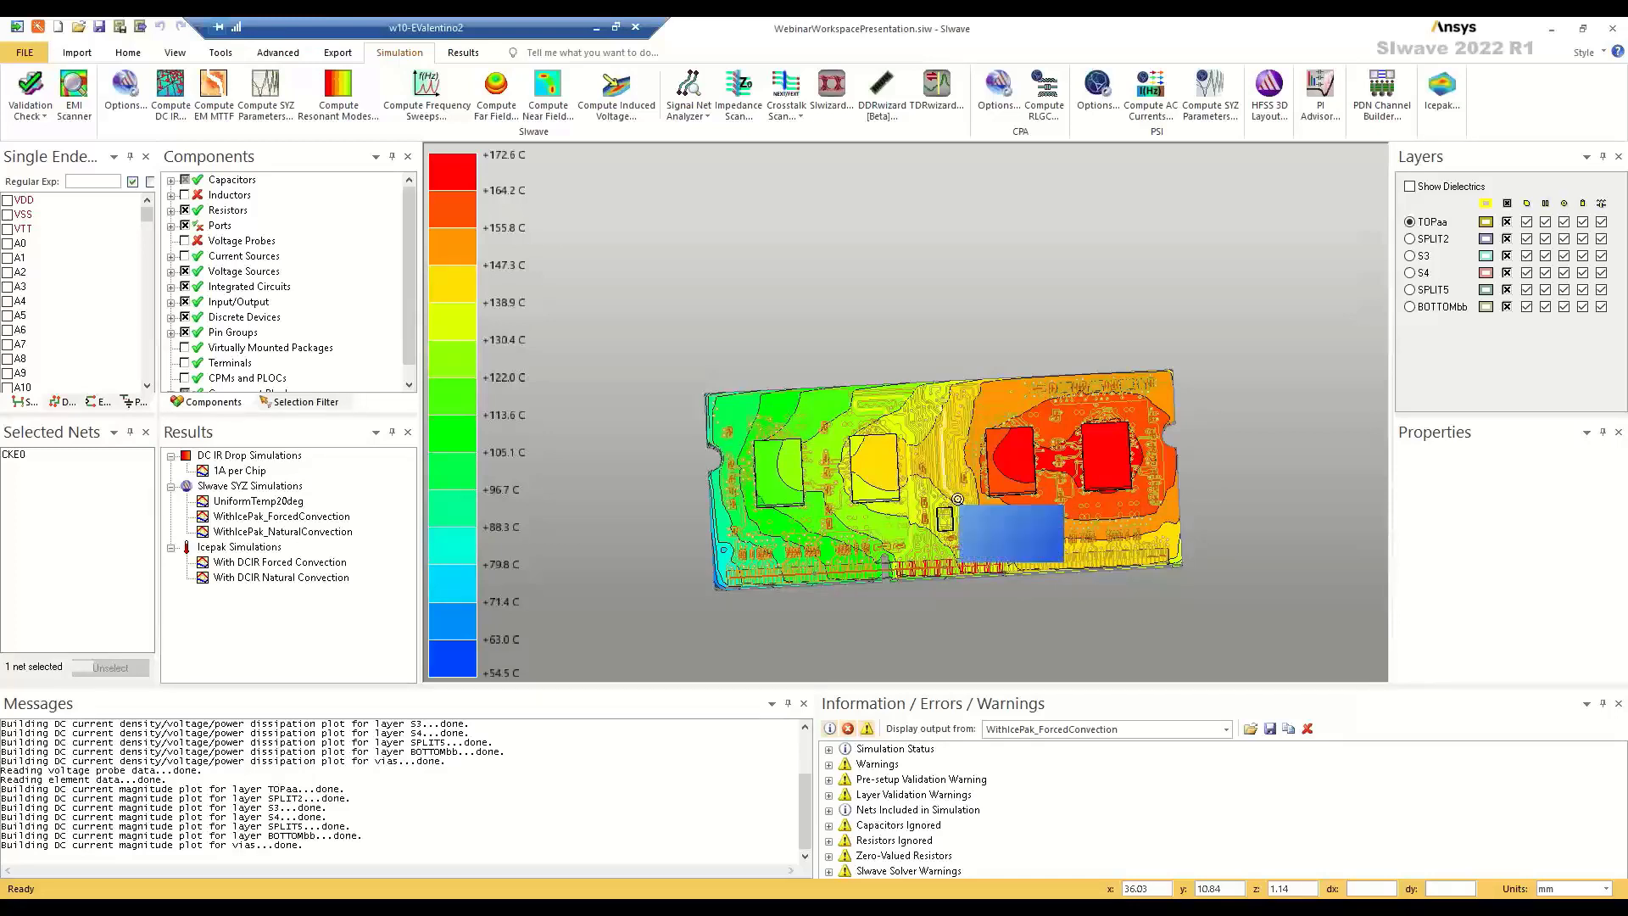
mouse_move(785, 487)
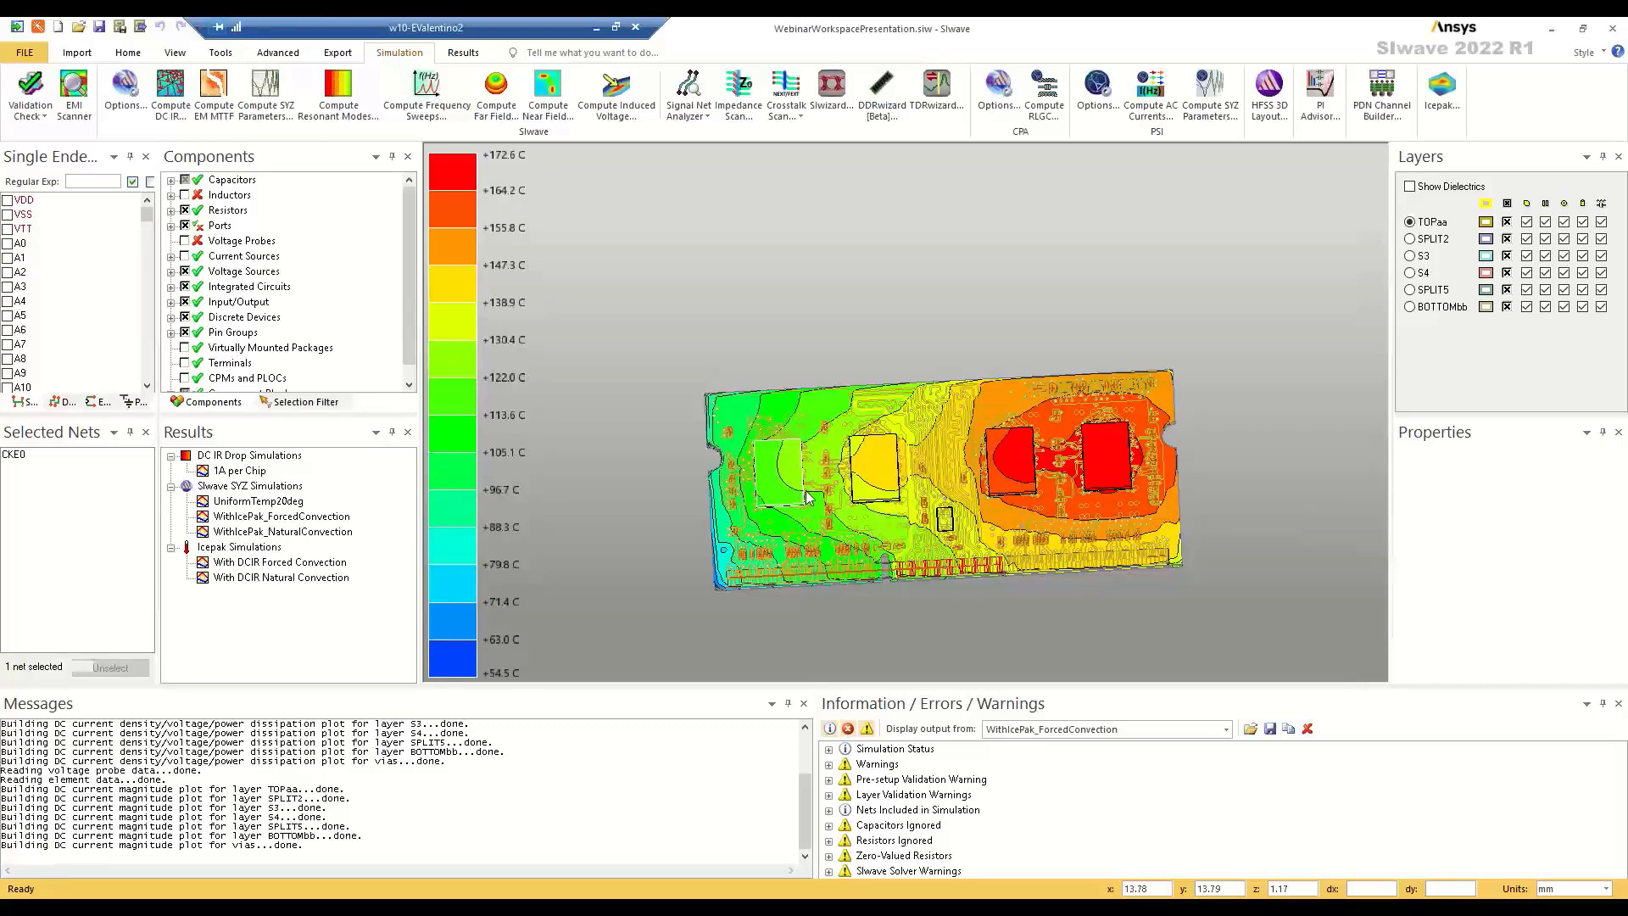
mouse_move(1119, 489)
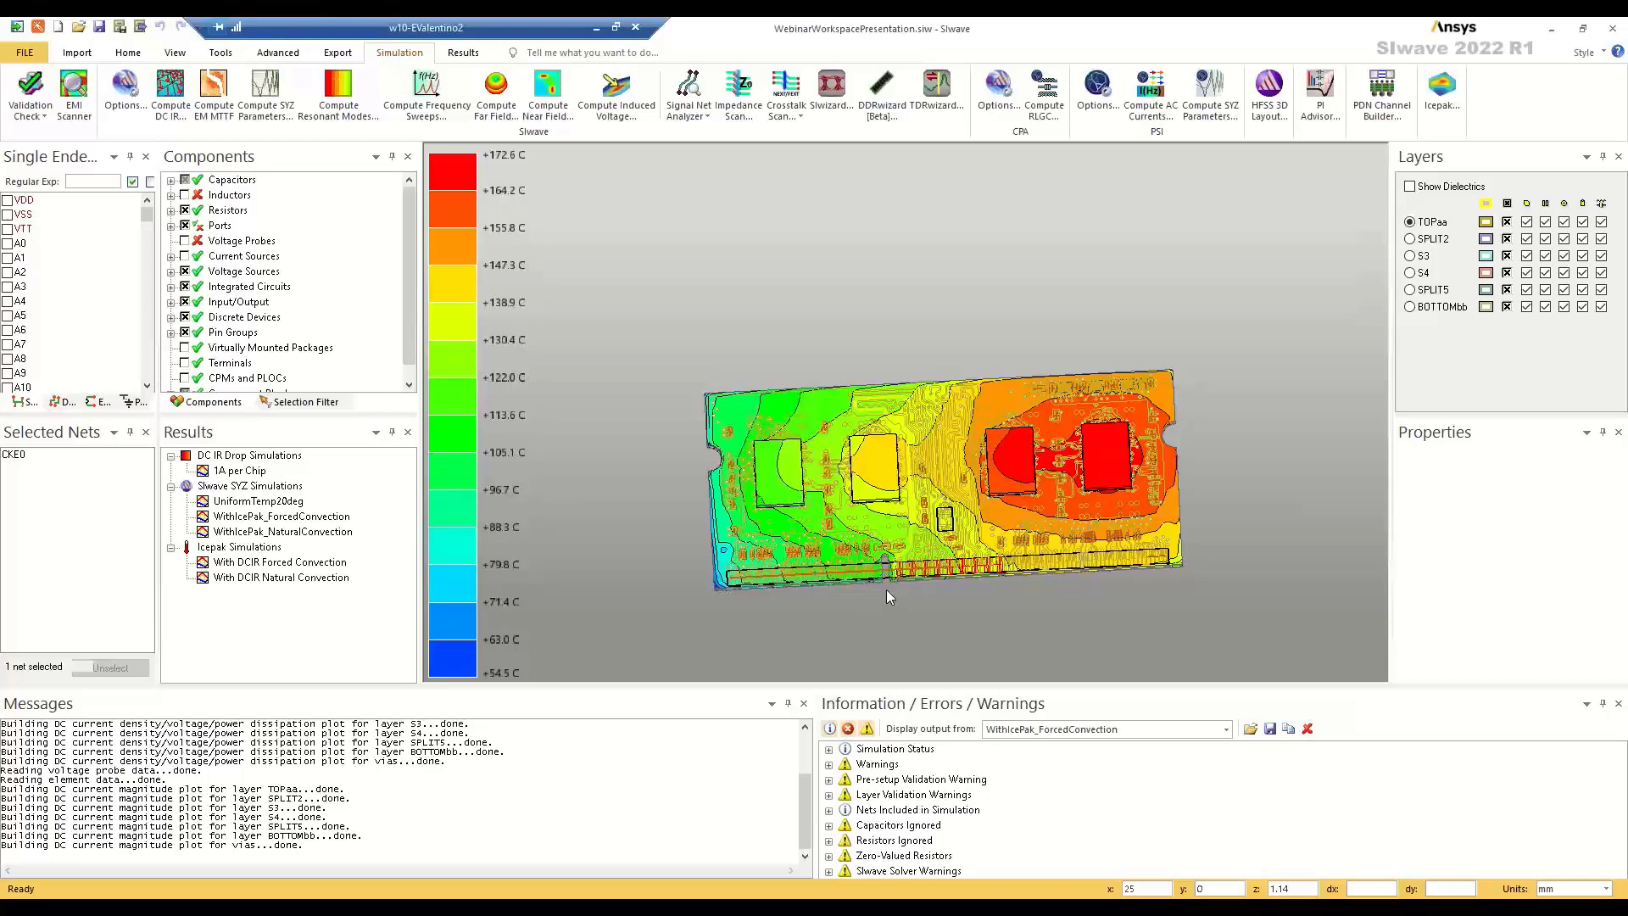
mouse_move(779, 531)
- Select the WithIcePak_ForcedConvection result and dismiss its action menu without choosing an action
left_click(332, 518)
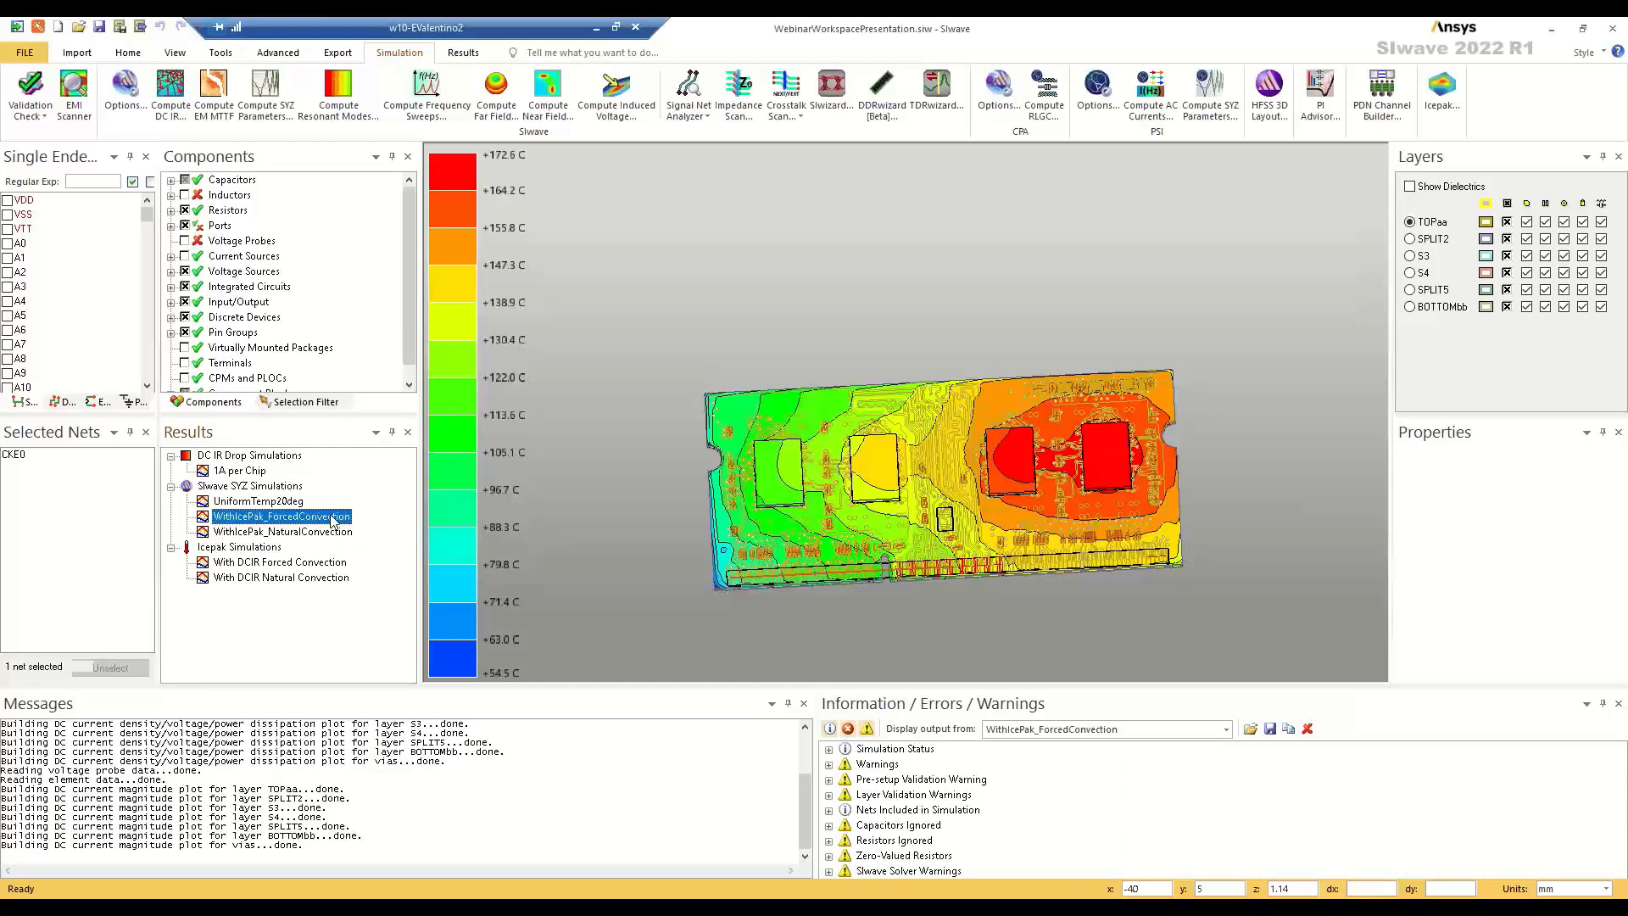
right_click(334, 519)
left_click(572, 390)
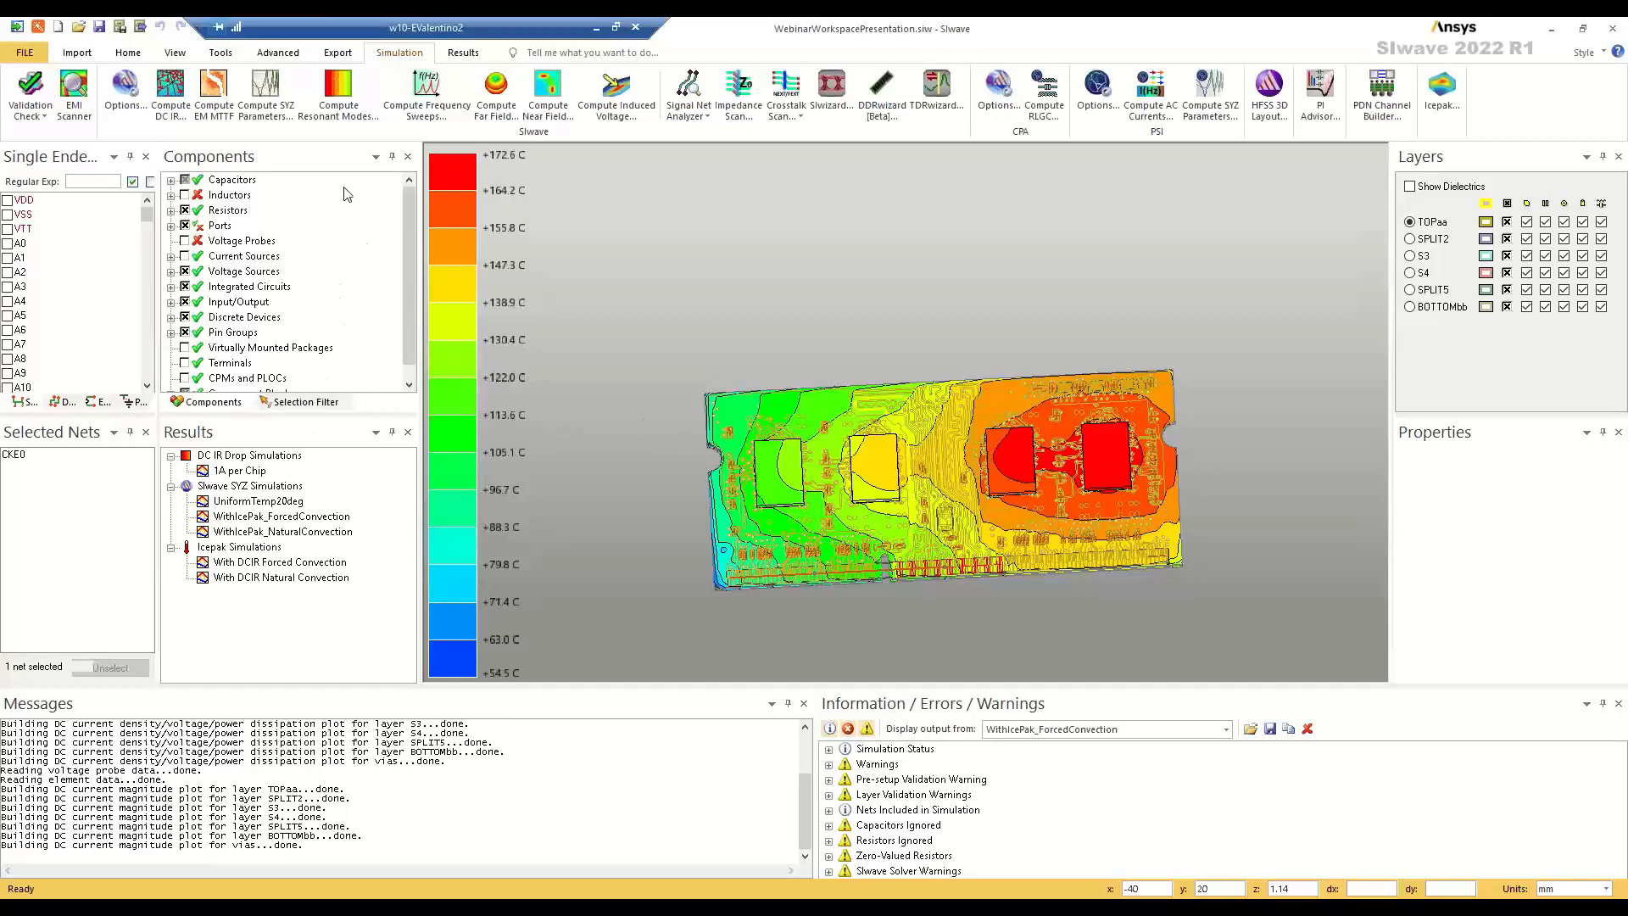
- Set the SYZ solver's temperature option to import the Icepak map from With DCIR Forced Convection
left_click(261, 104)
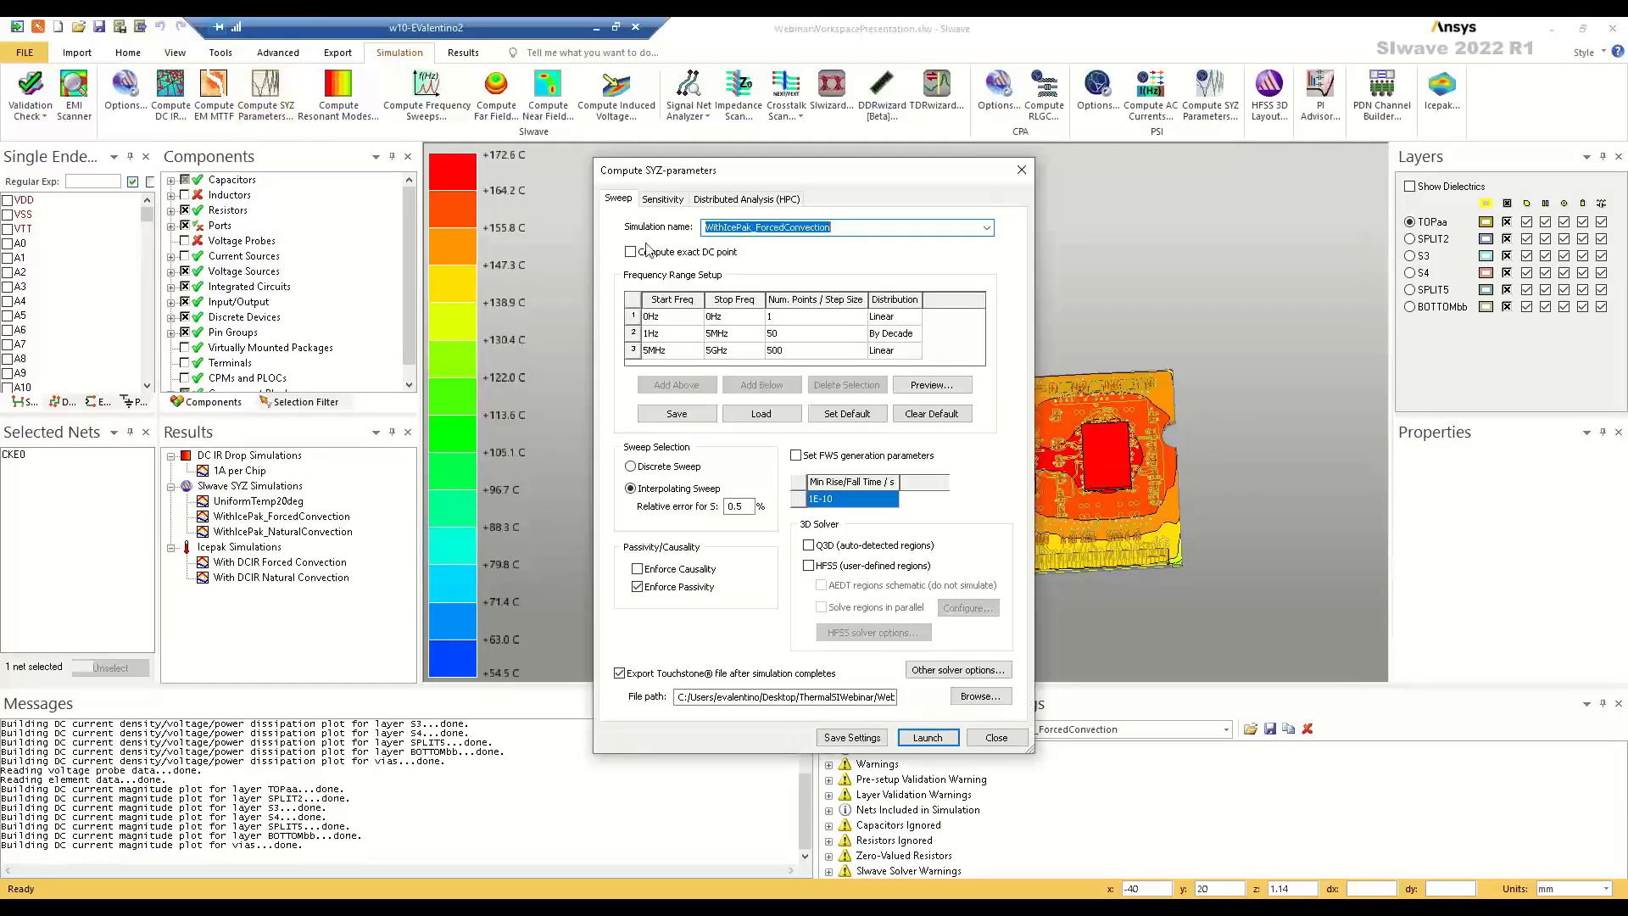
left_click(959, 670)
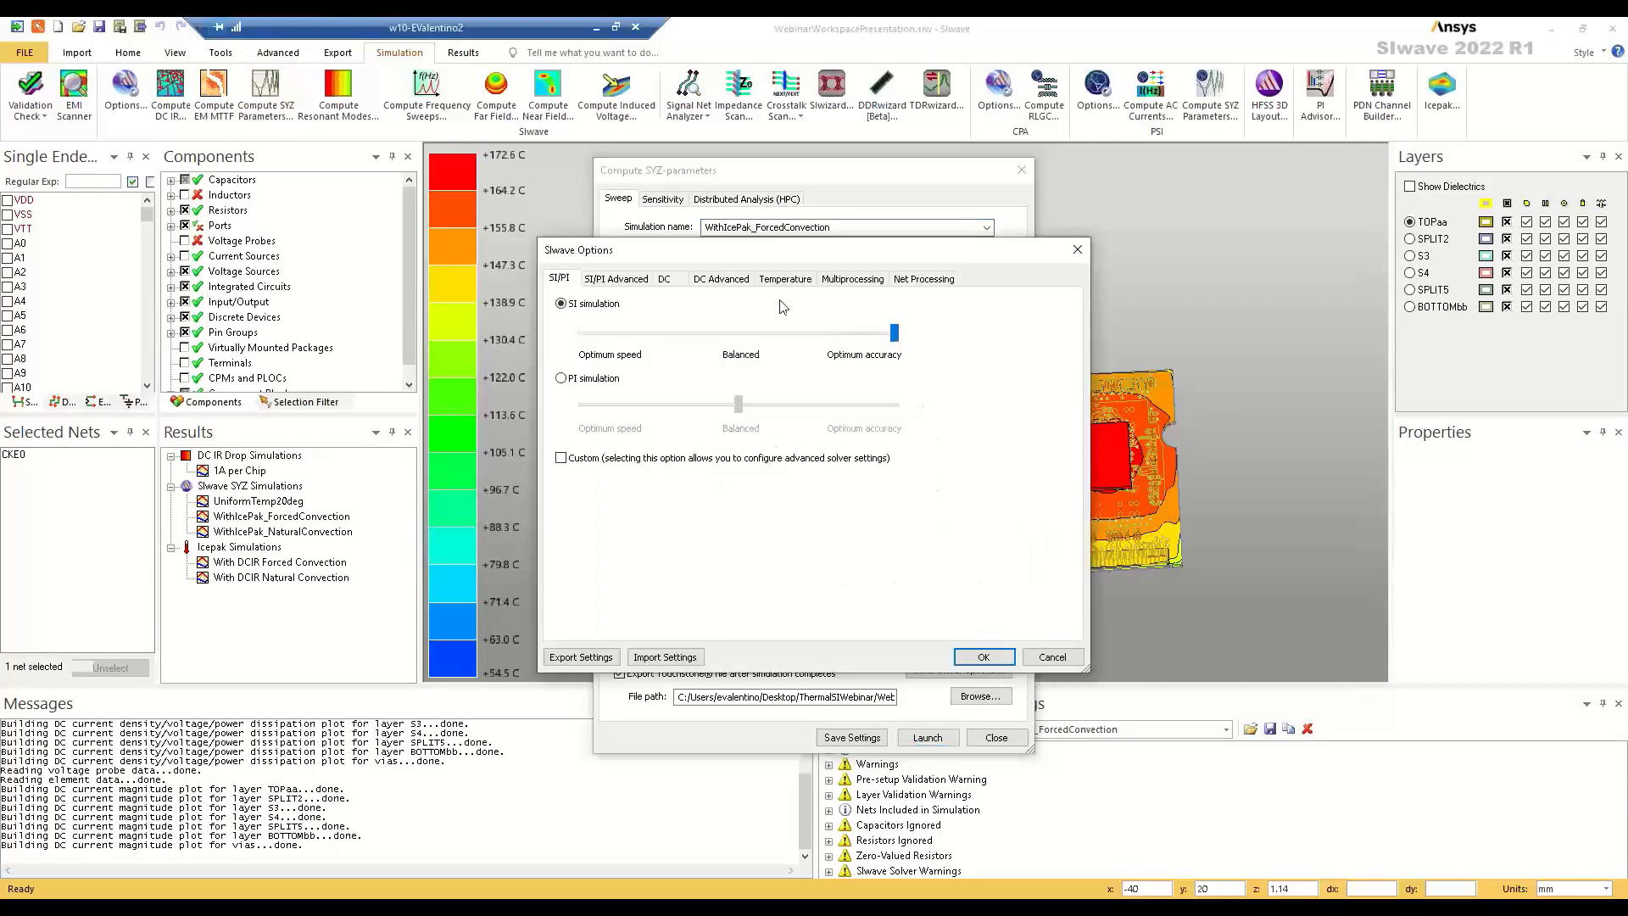
left_click(785, 280)
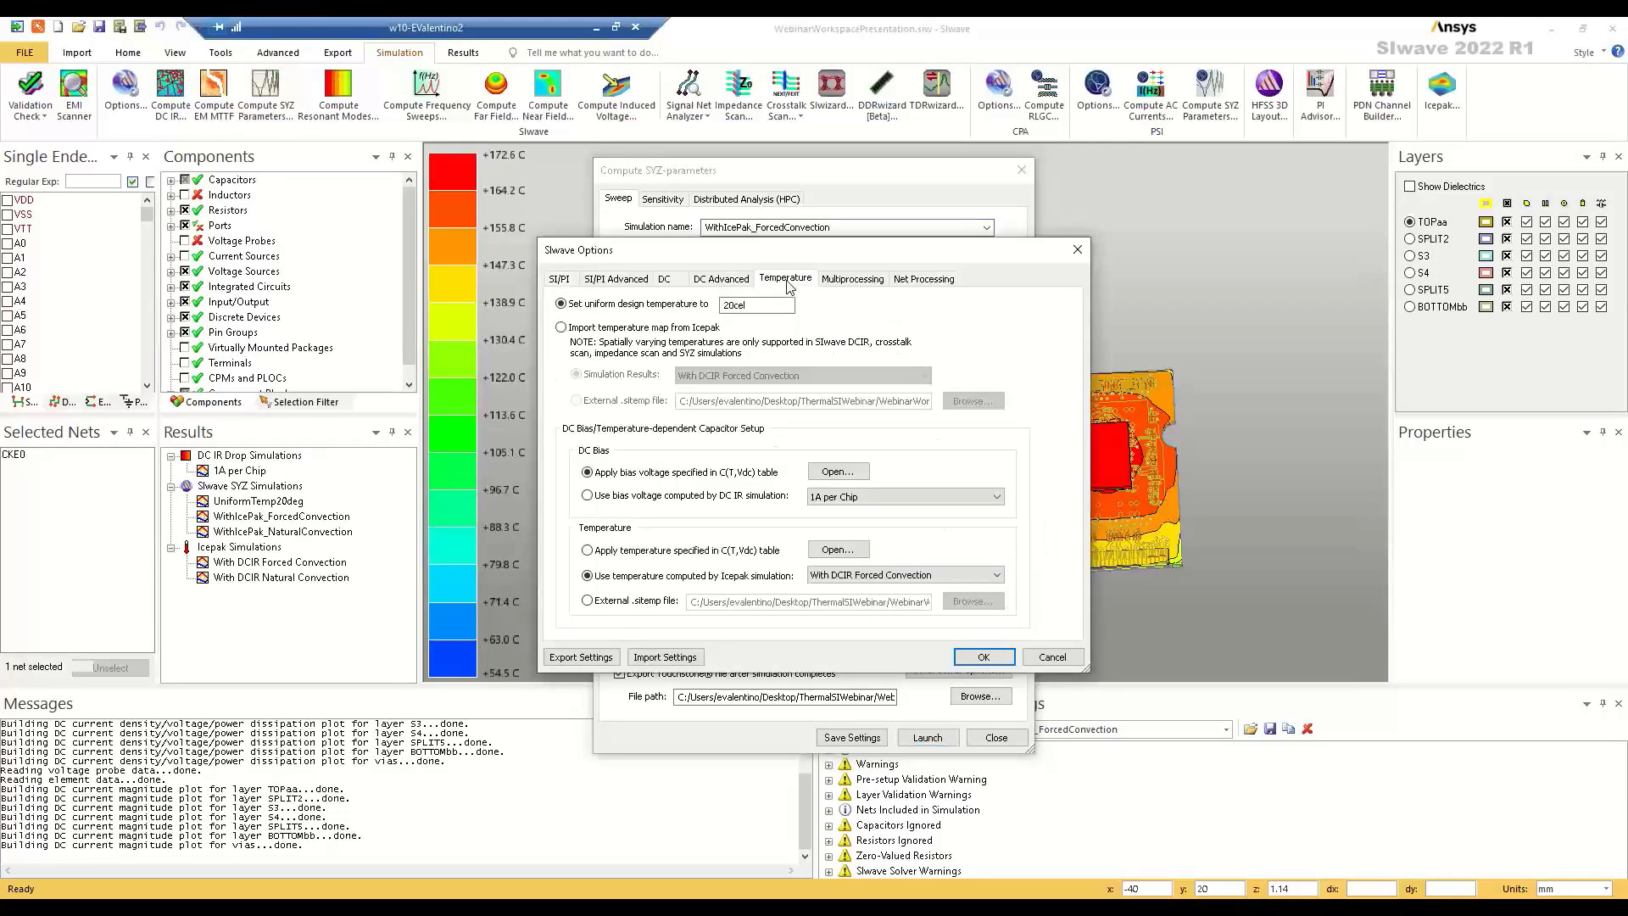
left_click(671, 329)
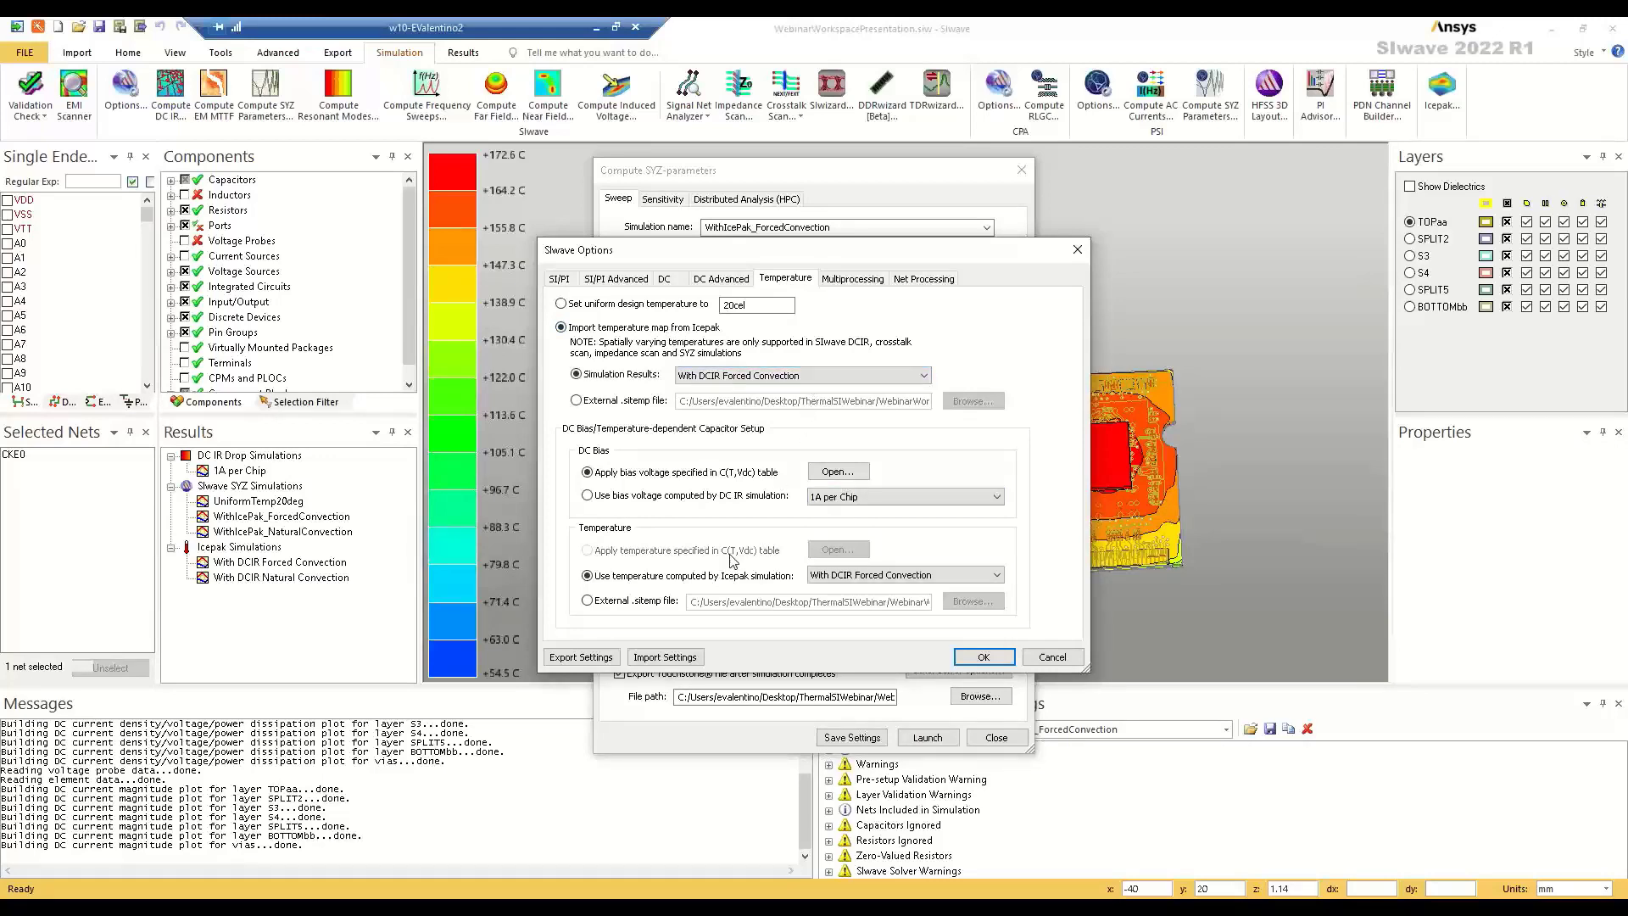
left_click(774, 377)
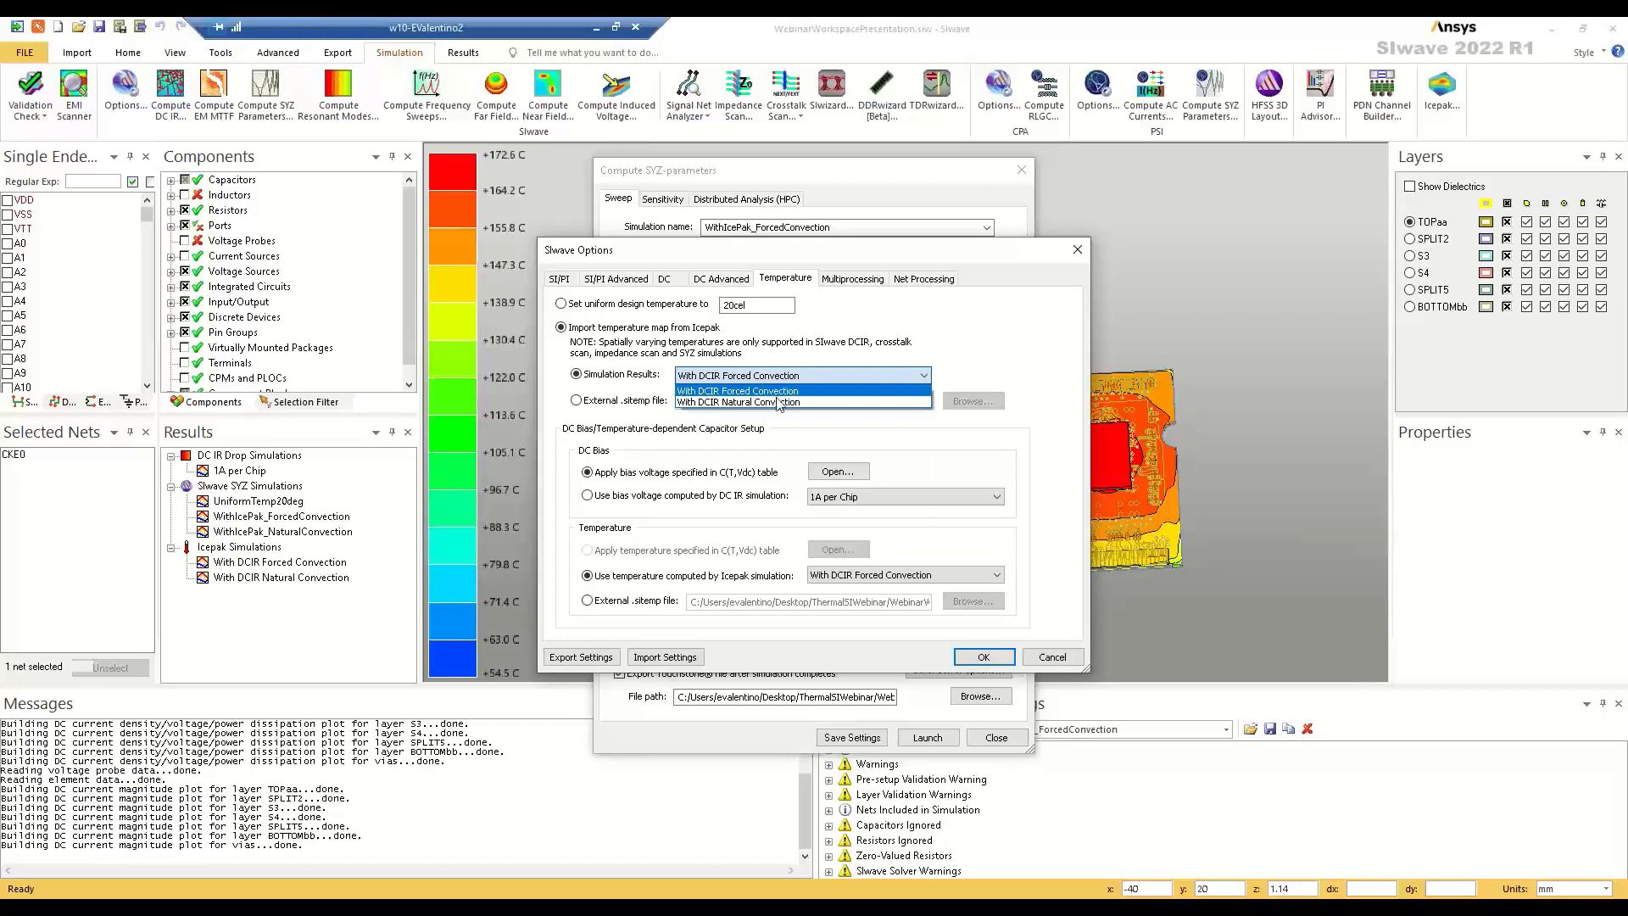
left_click(880, 326)
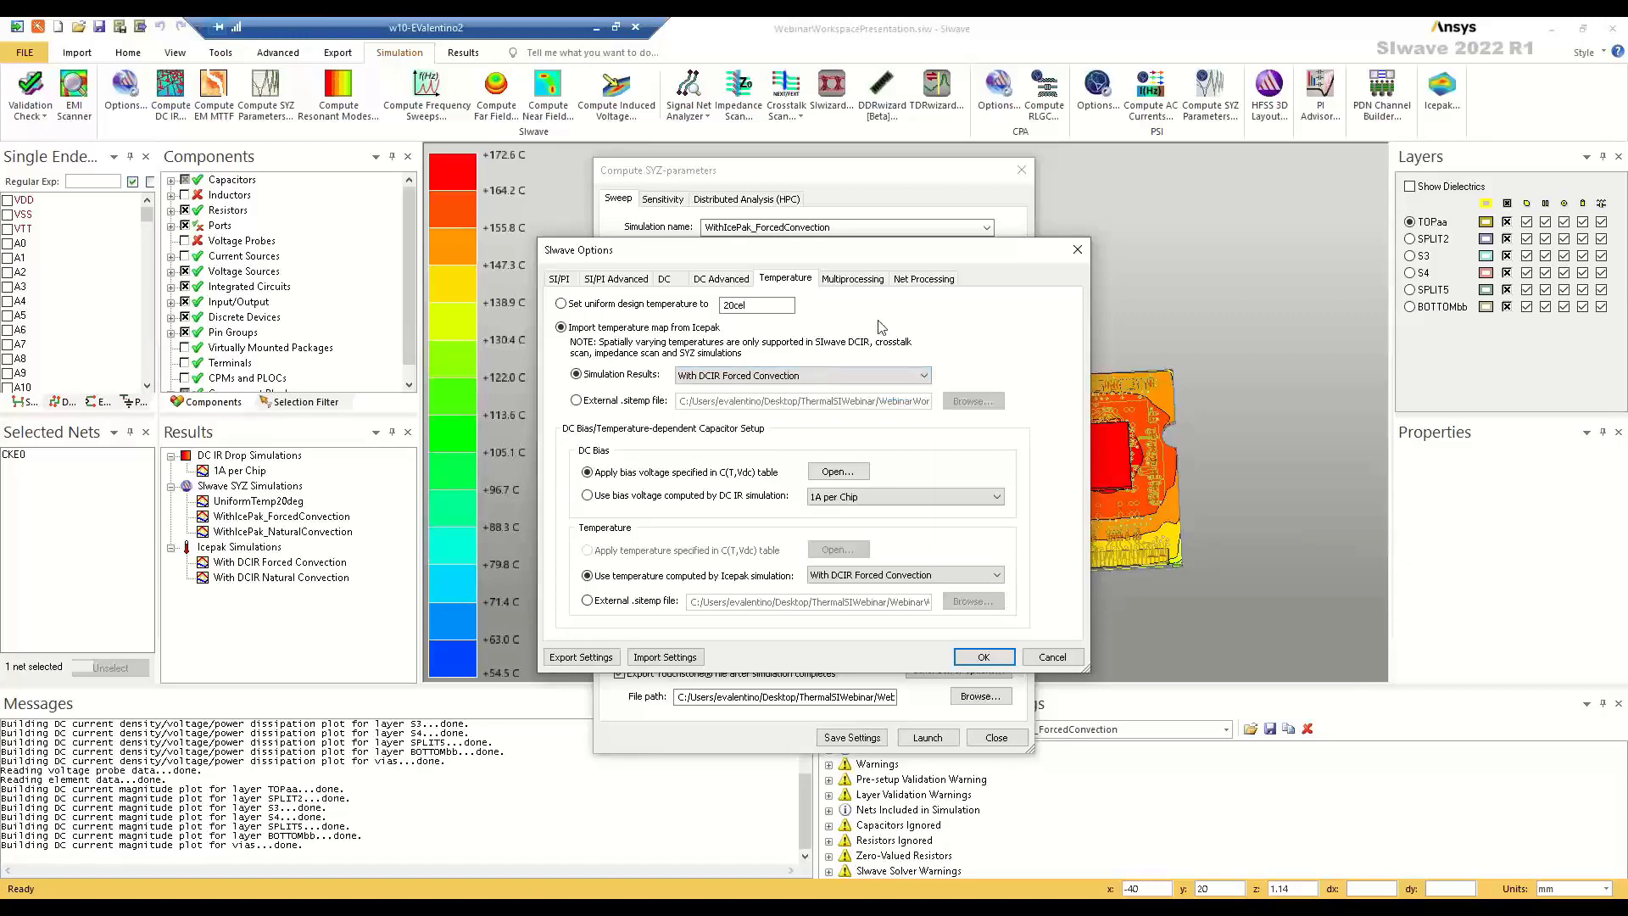
left_click(984, 657)
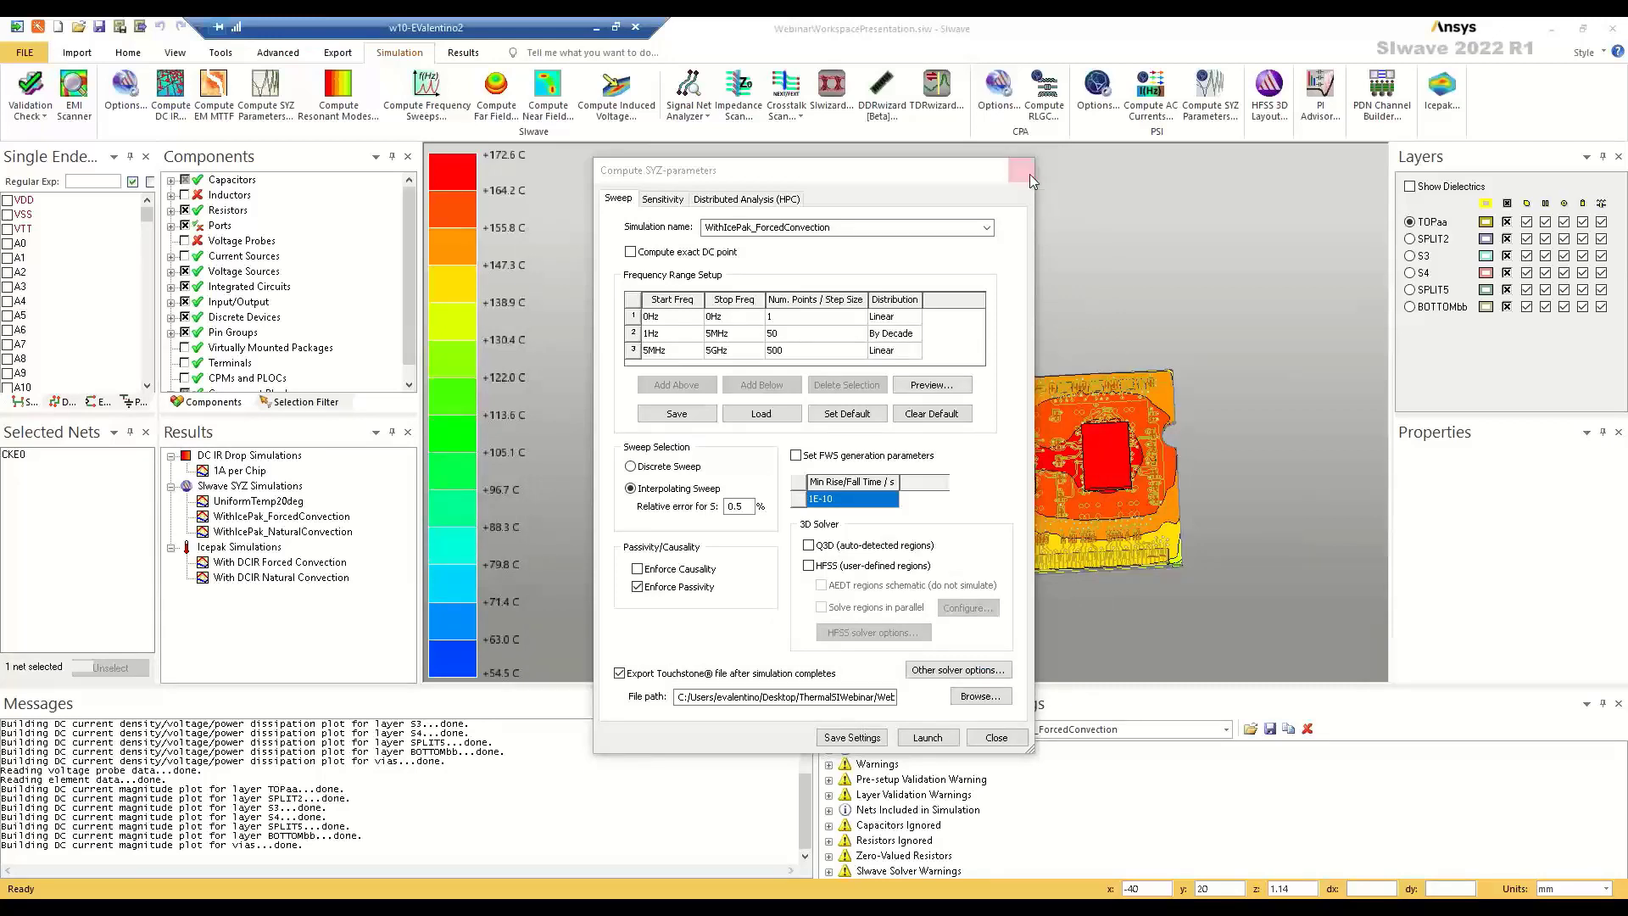
left_click(1029, 174)
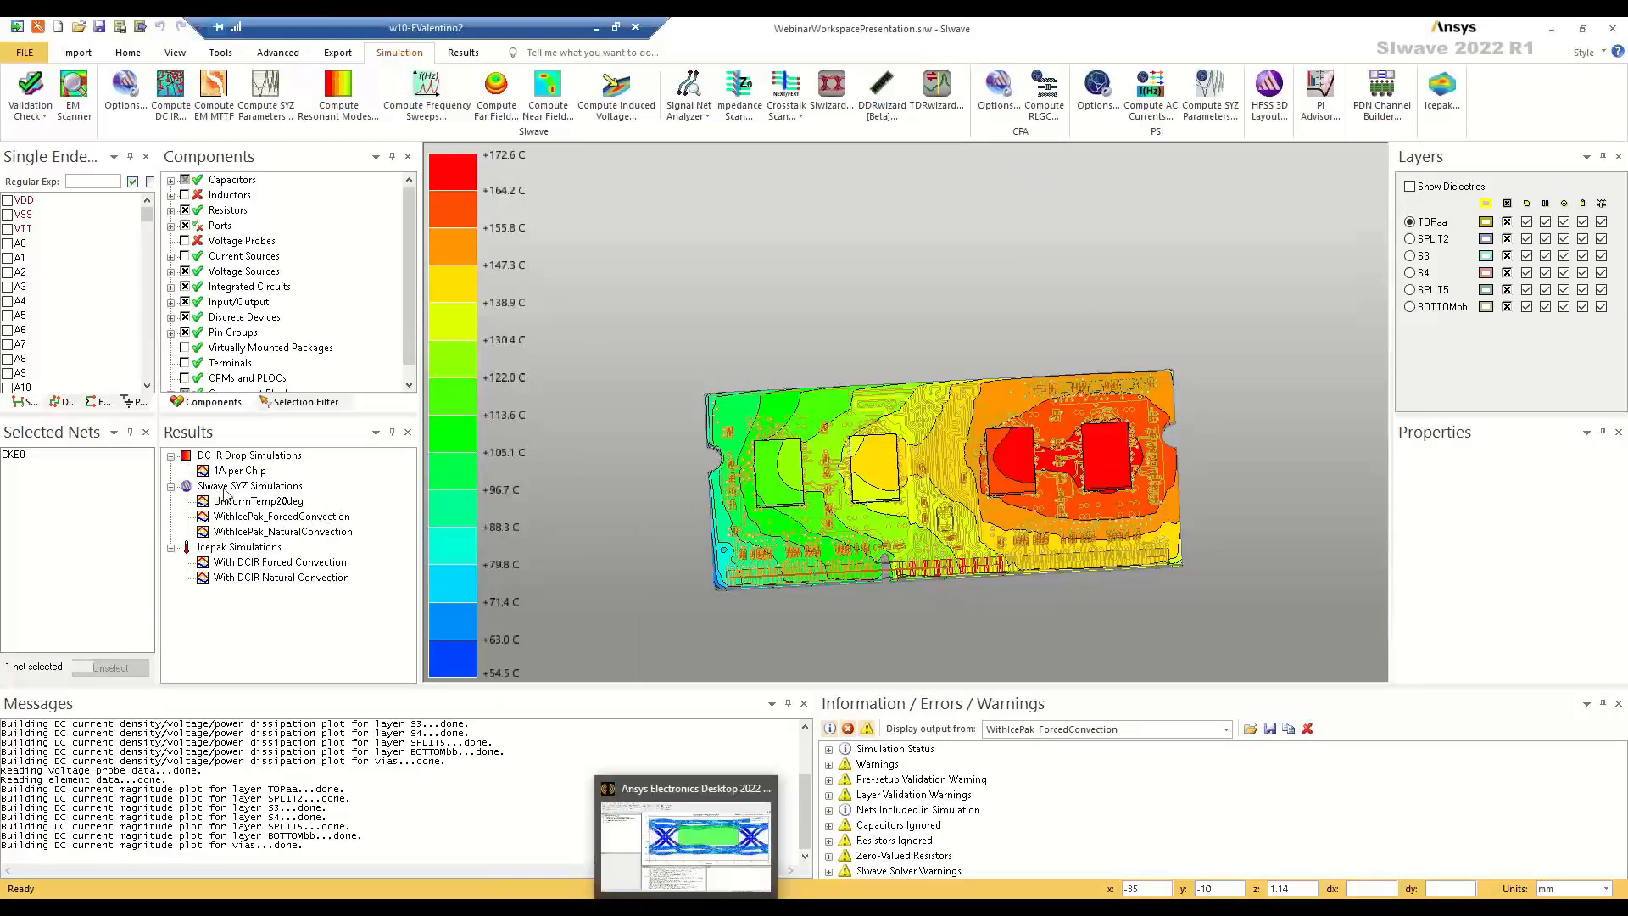
- In Electronics Desktop, open the NoThermal design's Eye Diagram - Uniform Room Temperature report
left_click(623, 831)
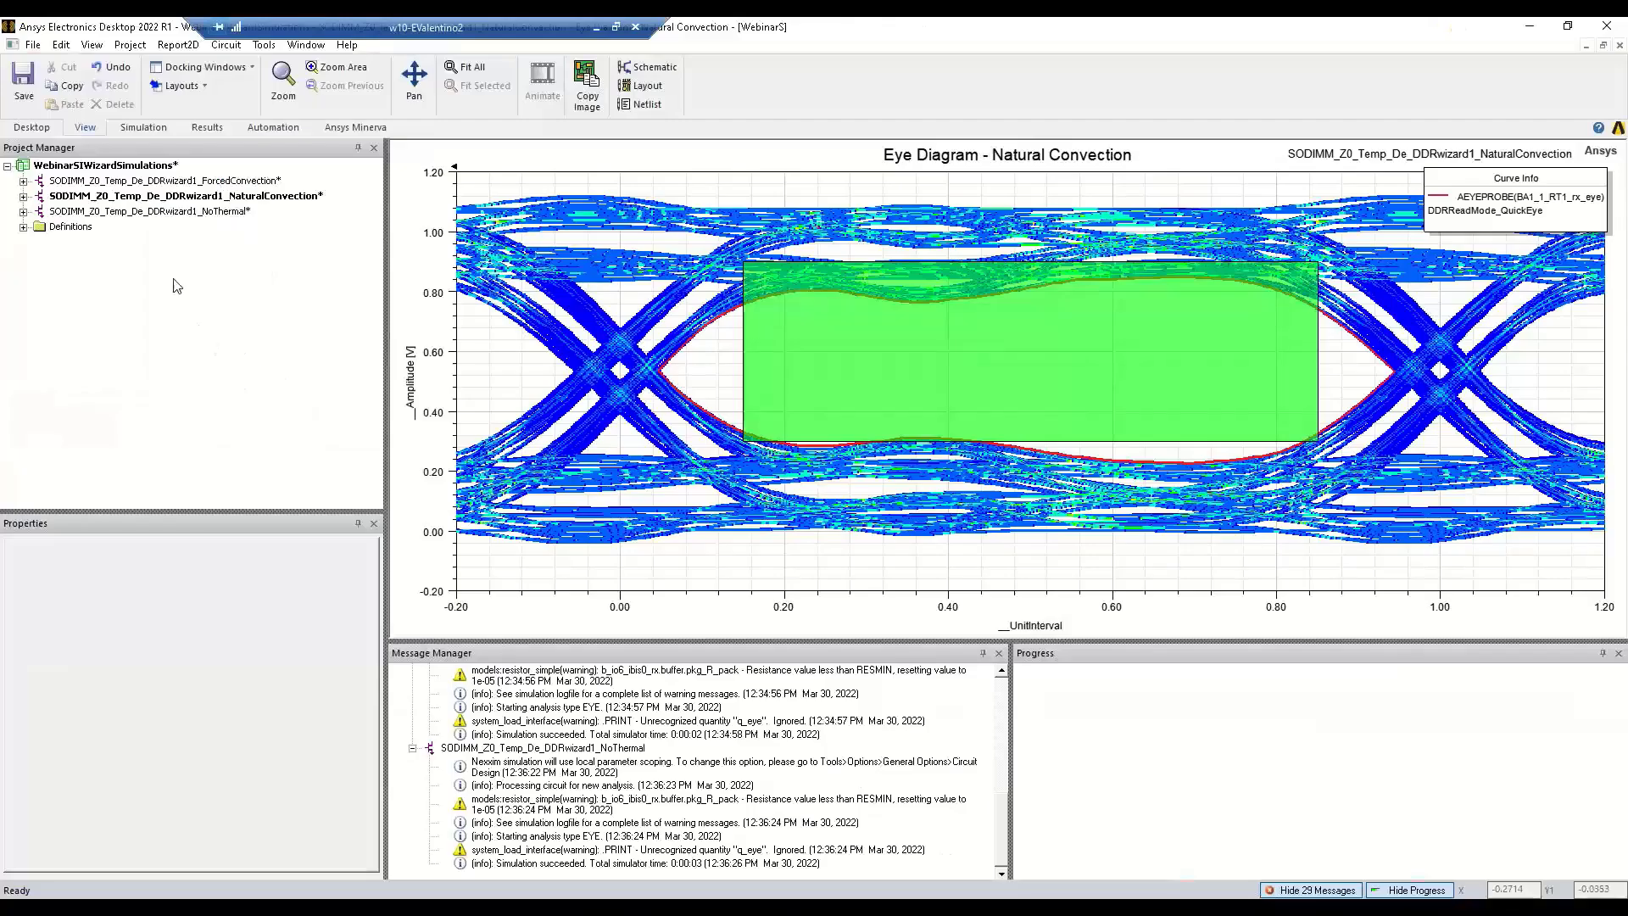
double_click(172, 211)
left_click(23, 211)
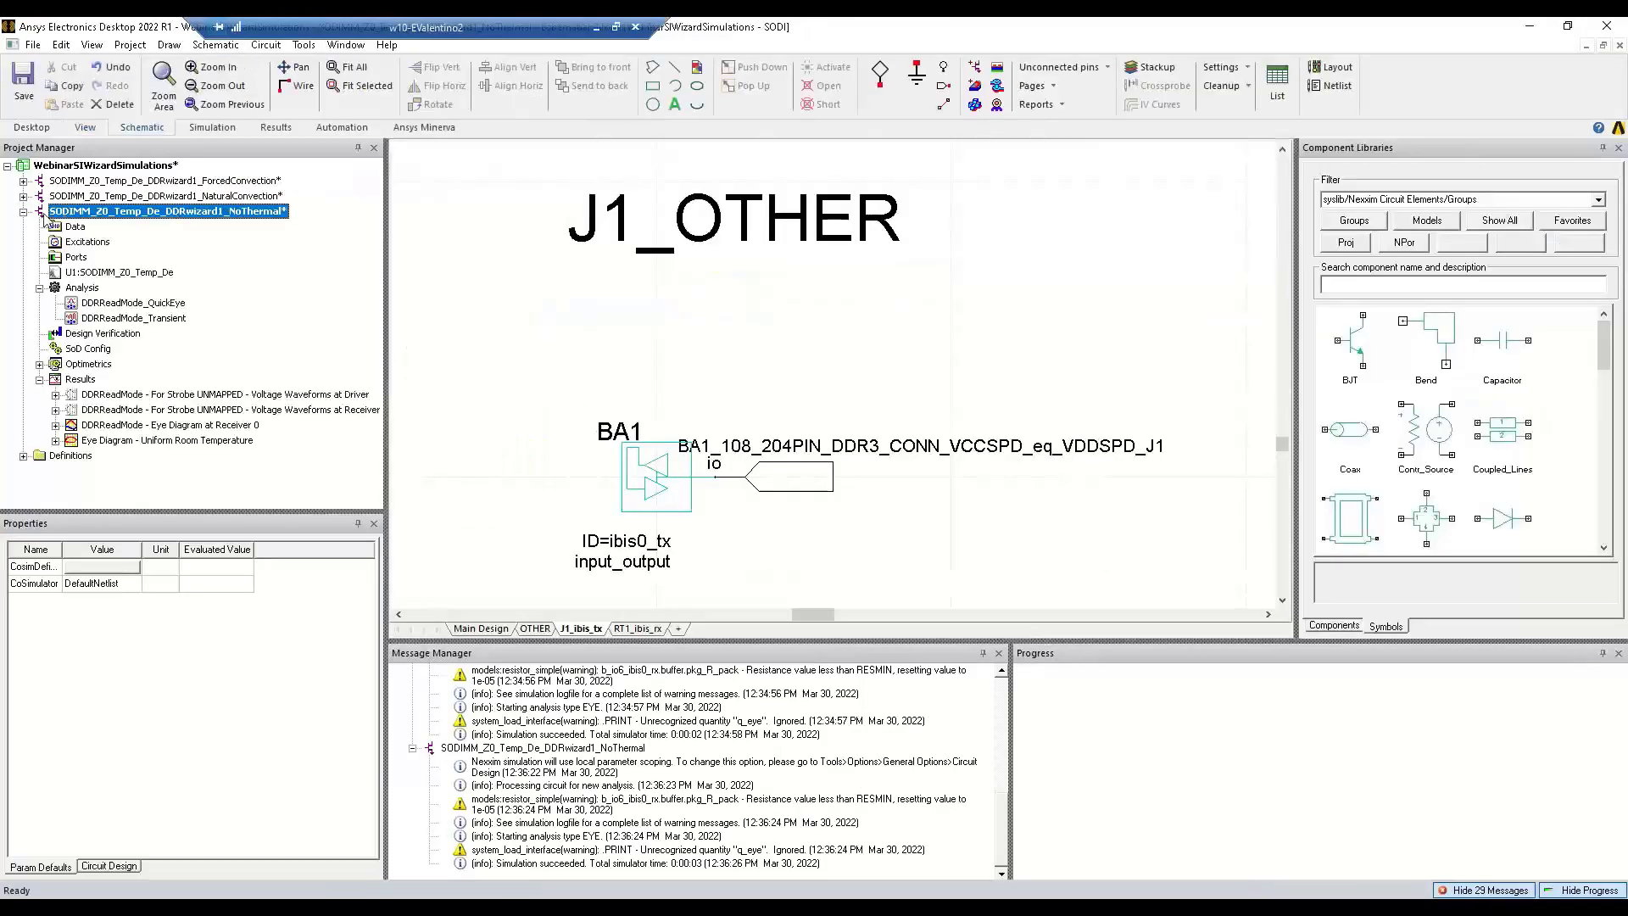
double_click(116, 433)
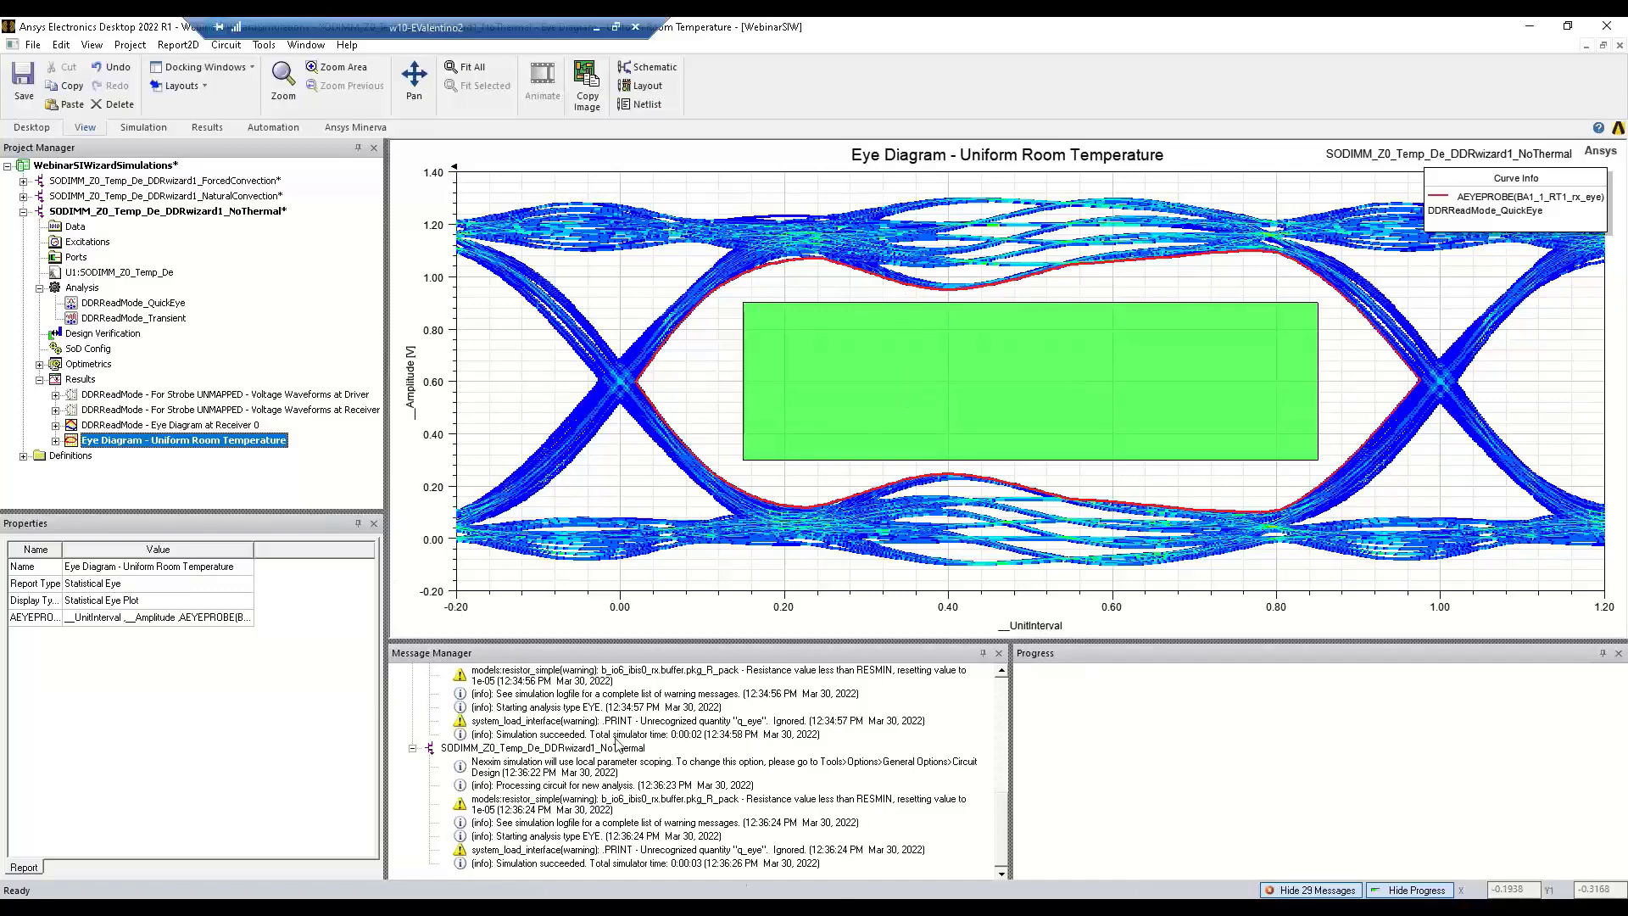
- Back in SIwave with the board top-down, open the With DCIR Natural Convection result as an Icepak project
left_click(711, 853)
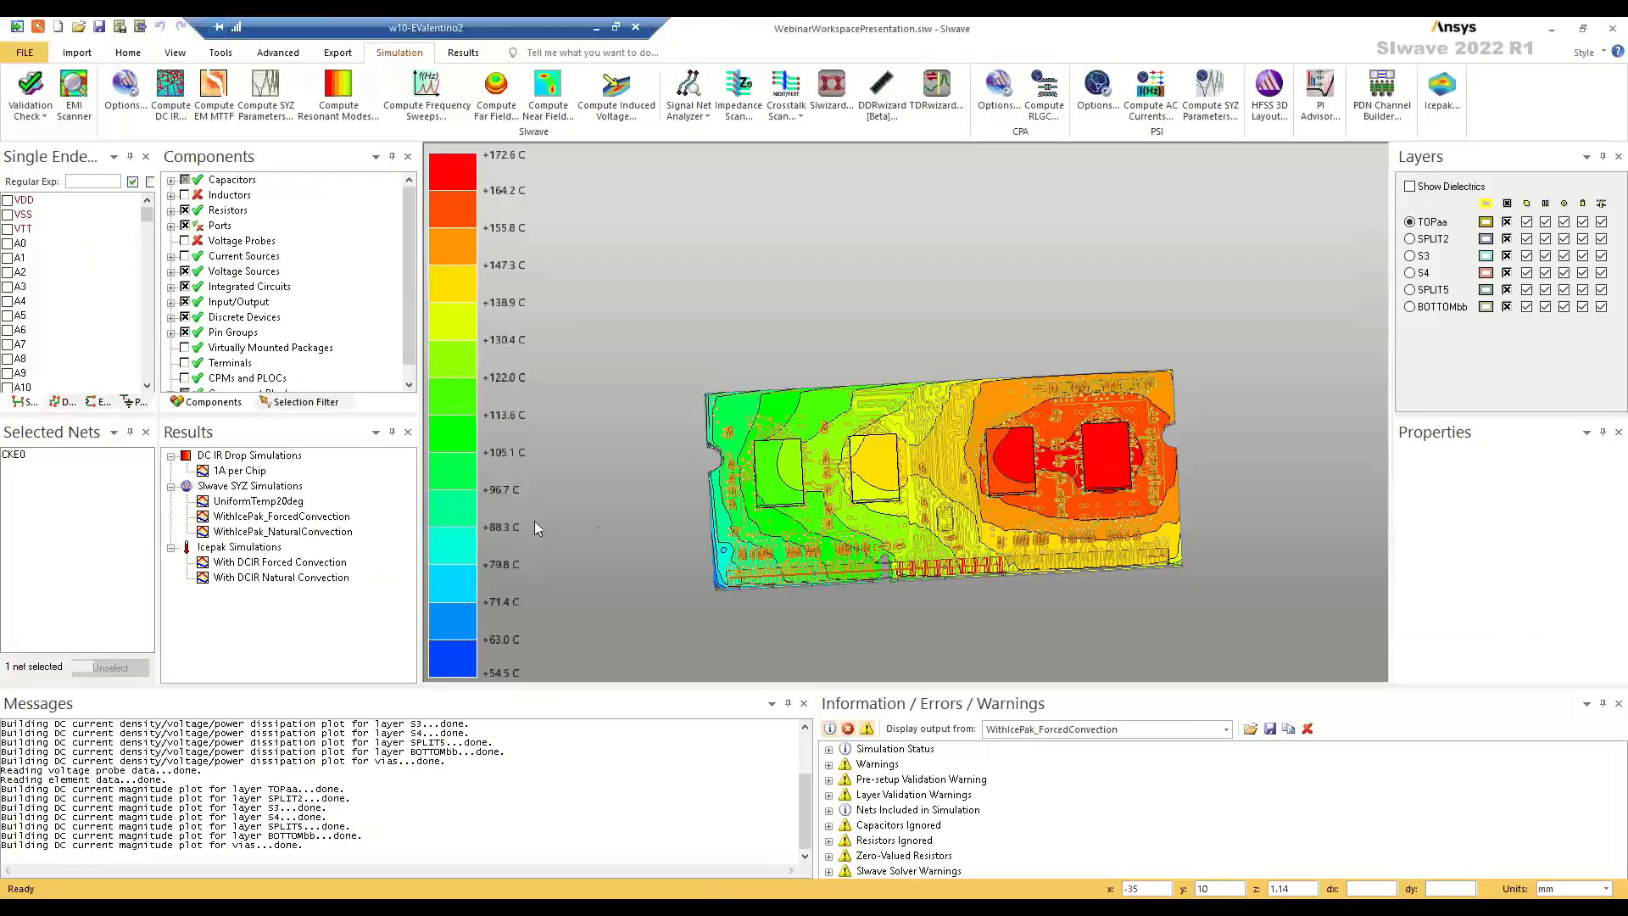
left_click_drag(848, 543, 942, 587)
scroll(678, 530, "up", 1)
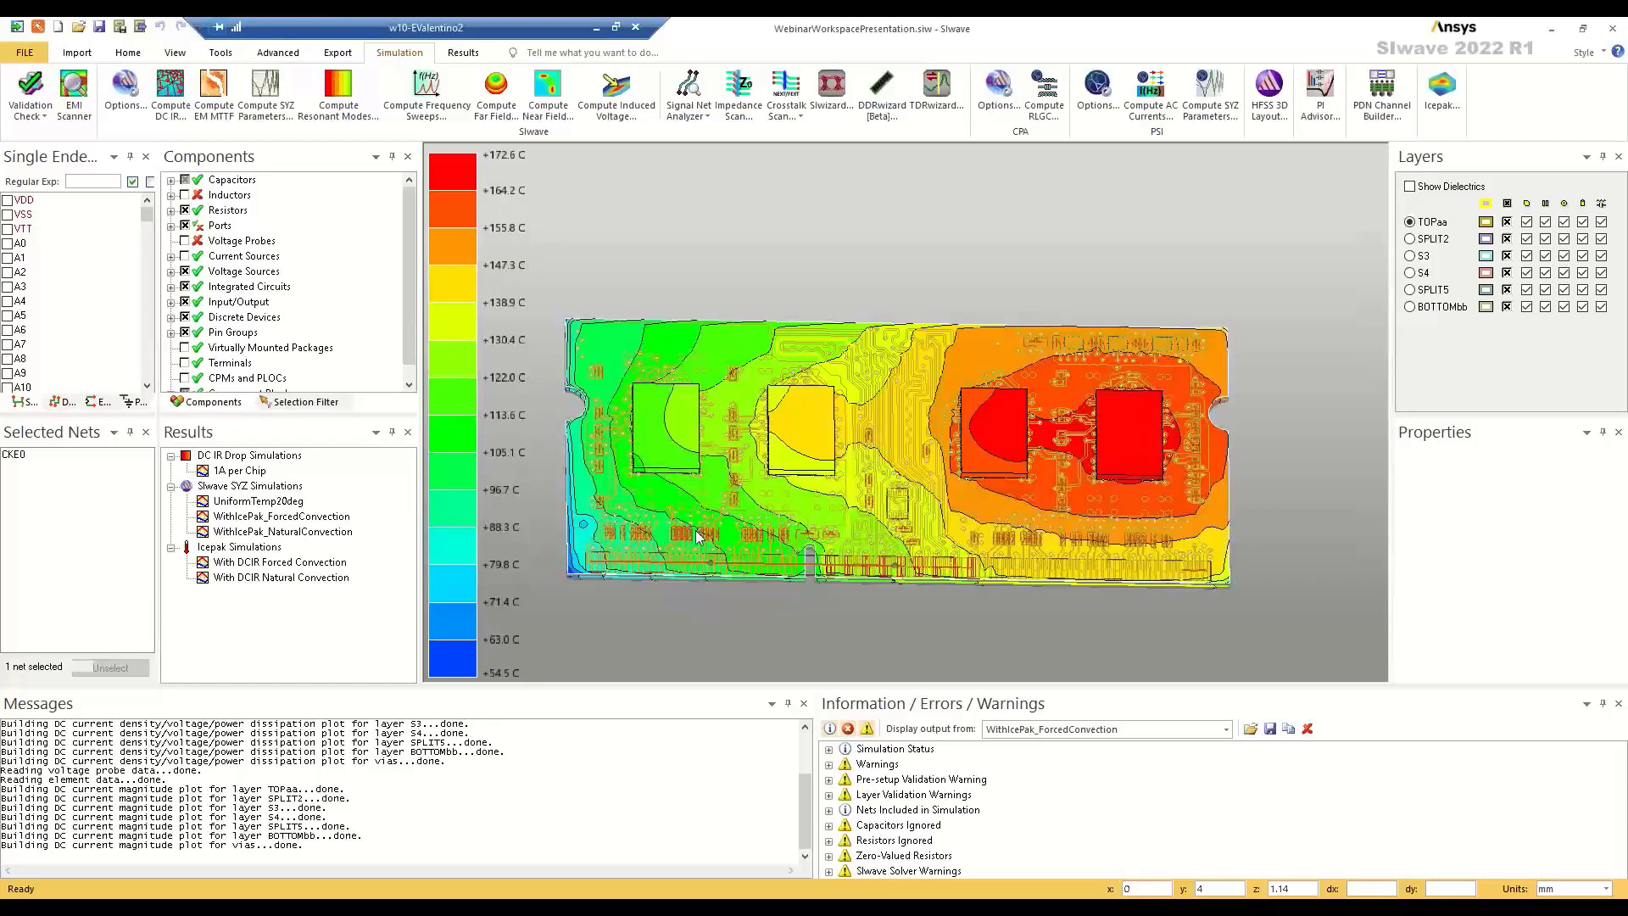
left_click(276, 577)
right_click(291, 579)
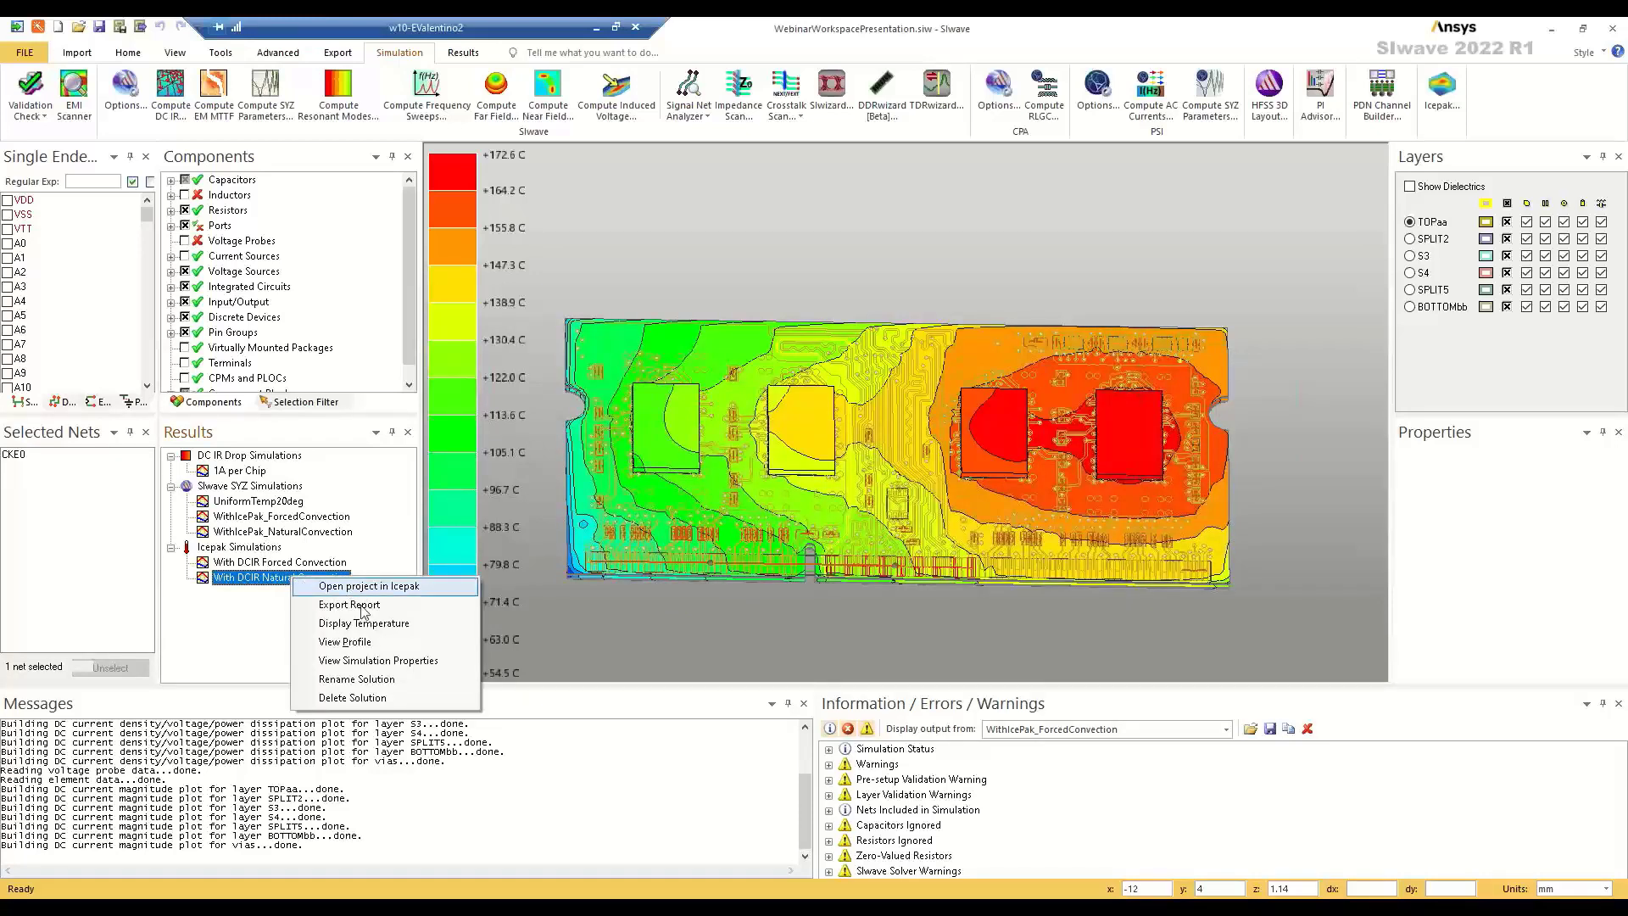
left_click(387, 587)
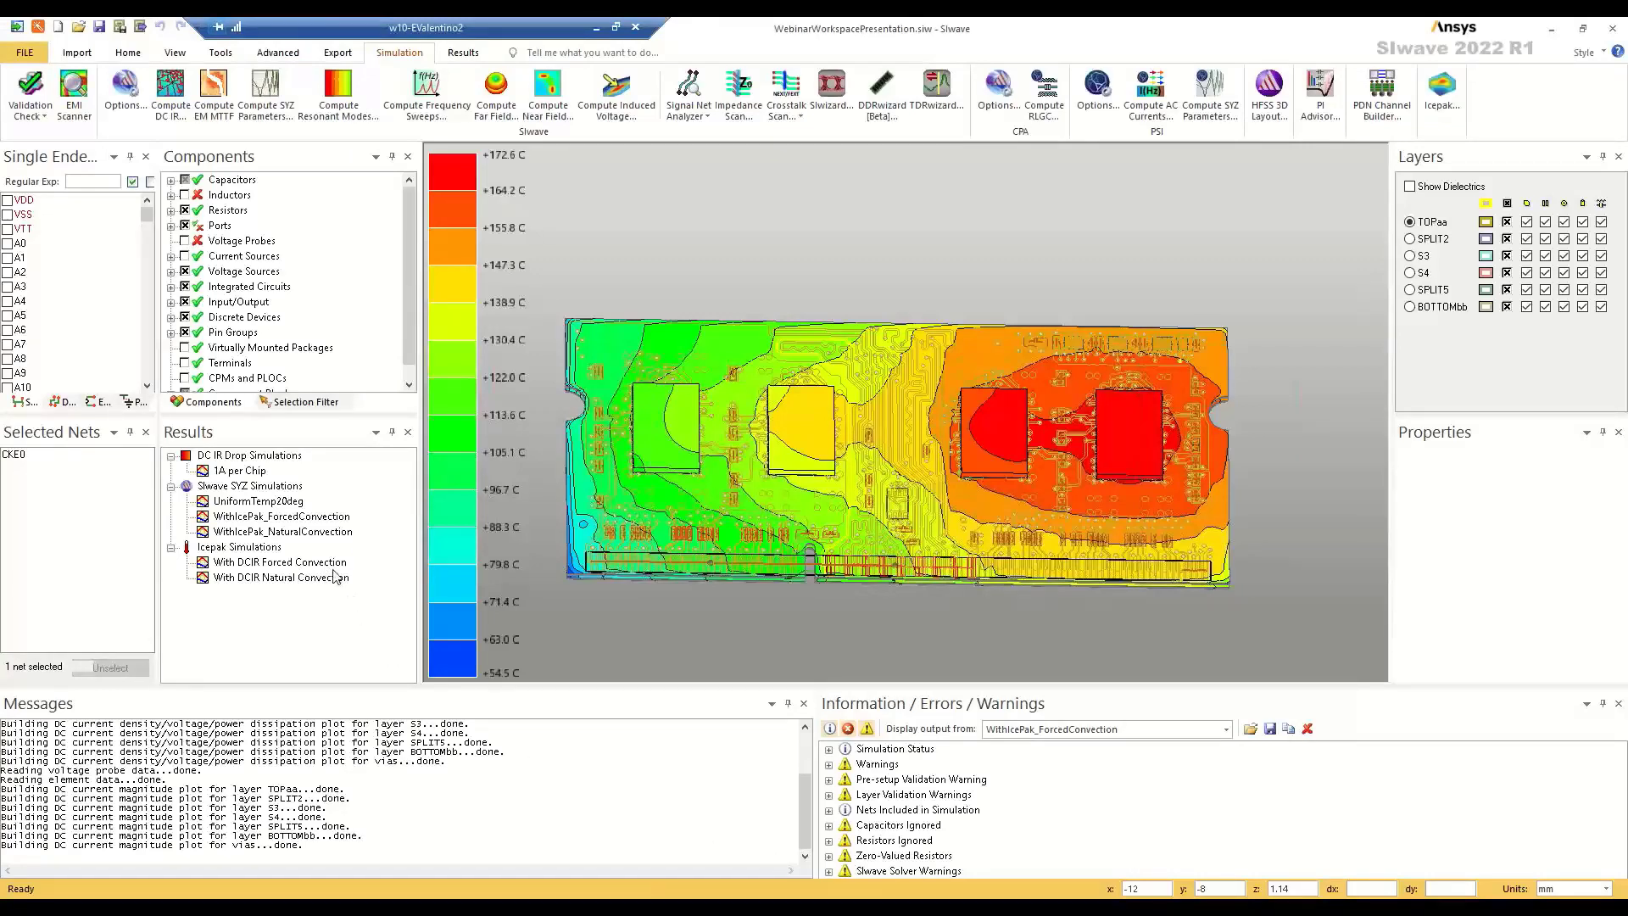
right_click(325, 577)
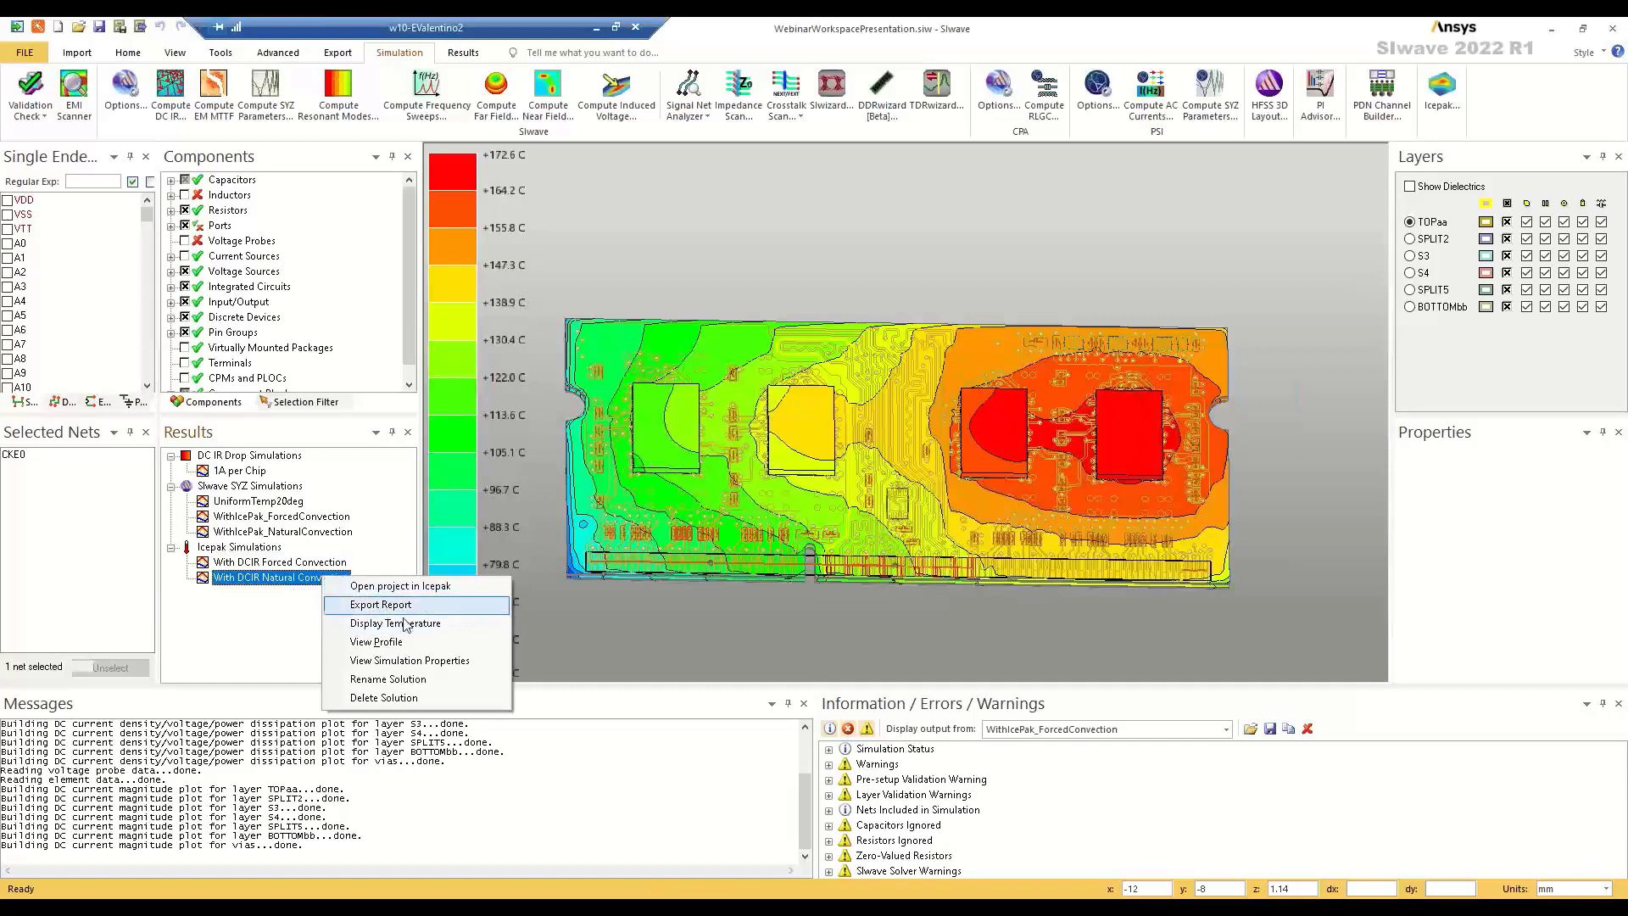
left_click(422, 594)
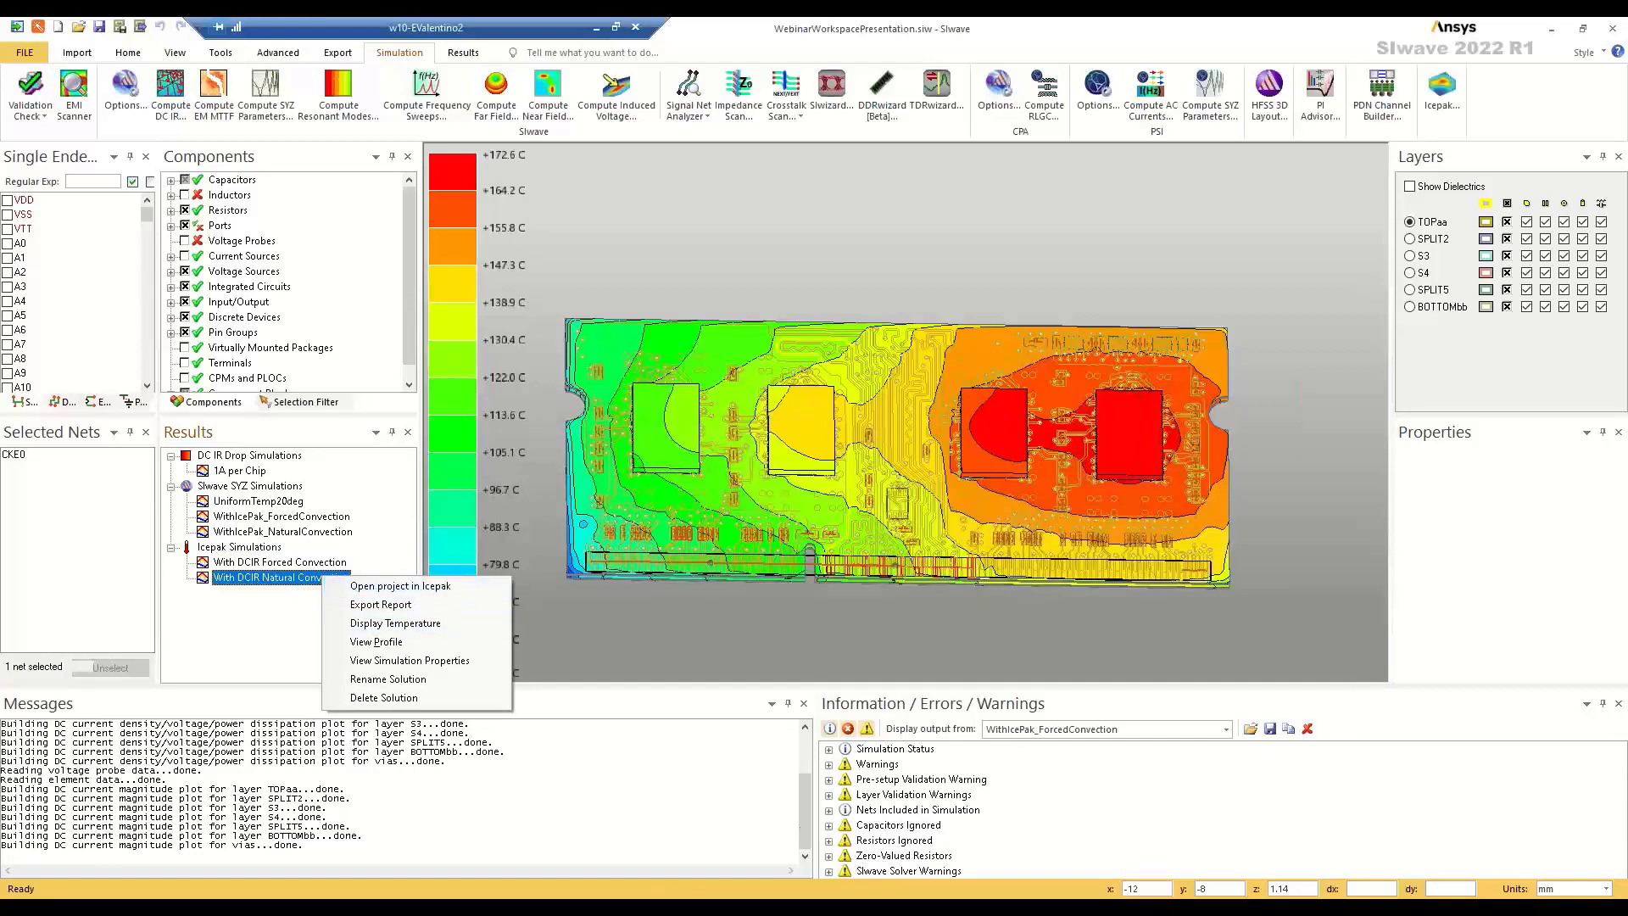
- Activate IcepakDesign1 in the 0020_With_DCIR_Natural_Convection project and expand its design tree
left_click(746, 878)
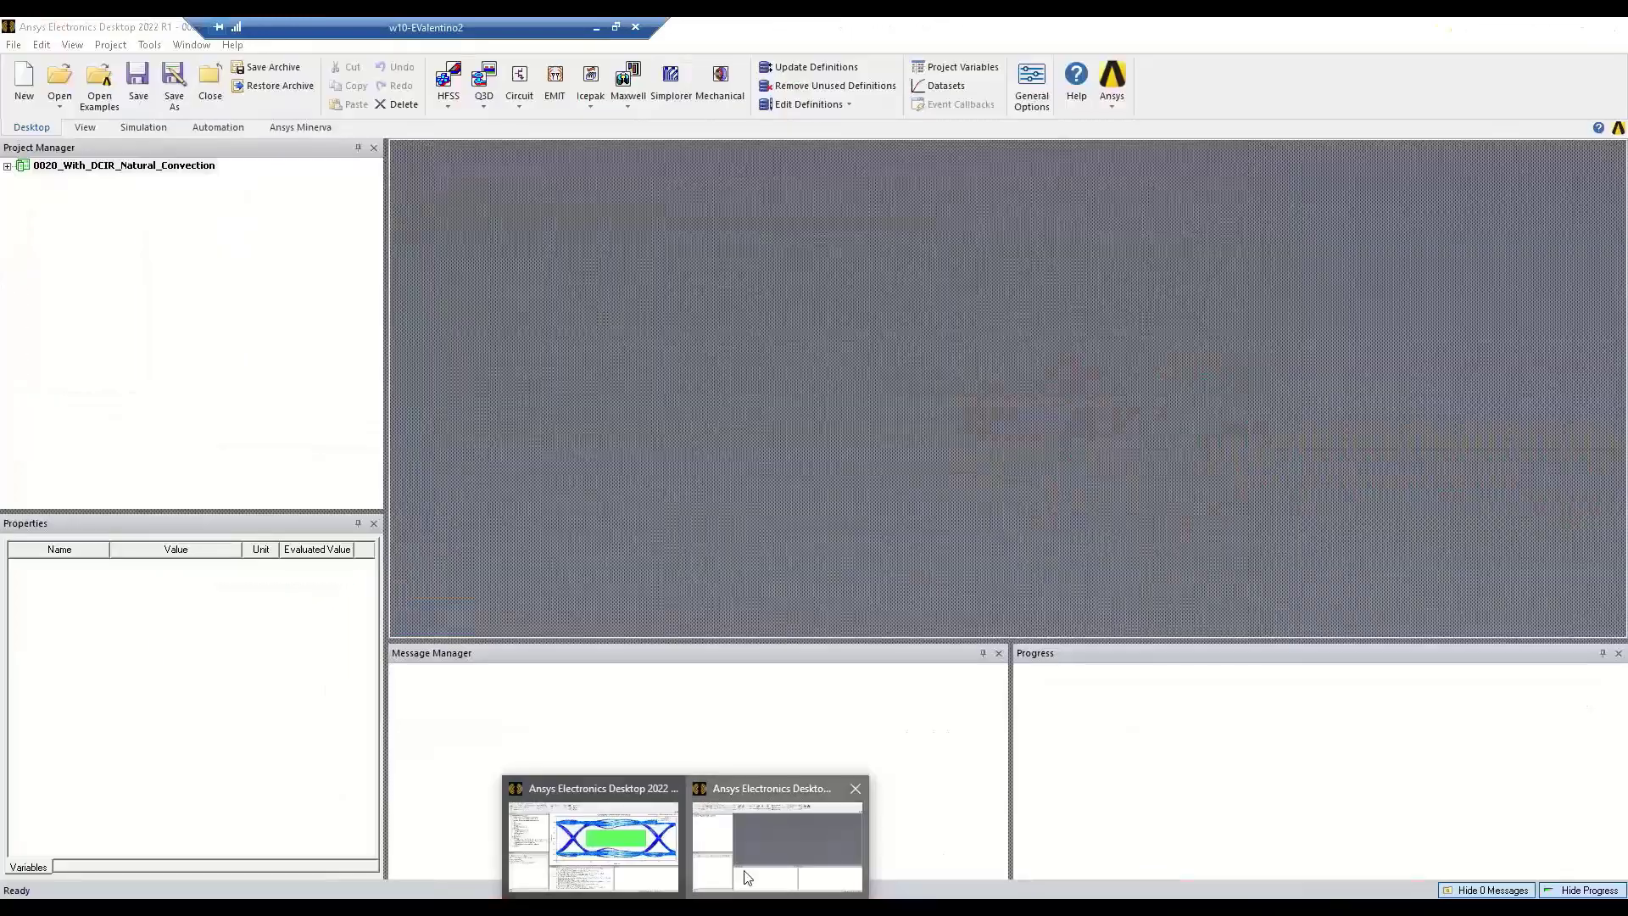
left_click(7, 165)
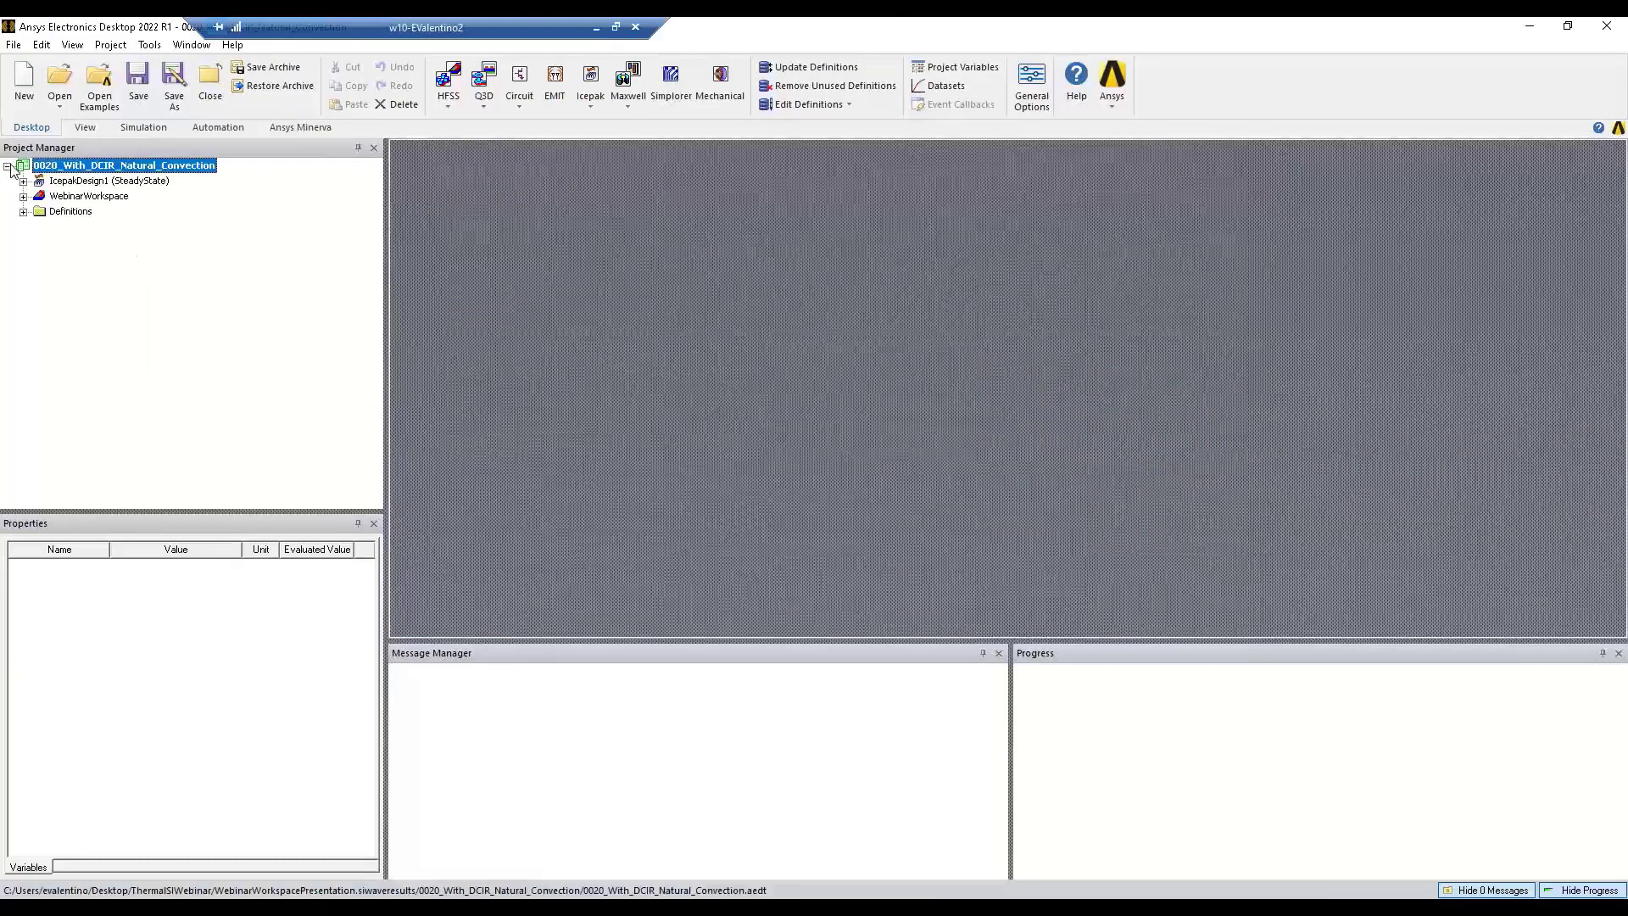
left_click(69, 181)
double_click(69, 182)
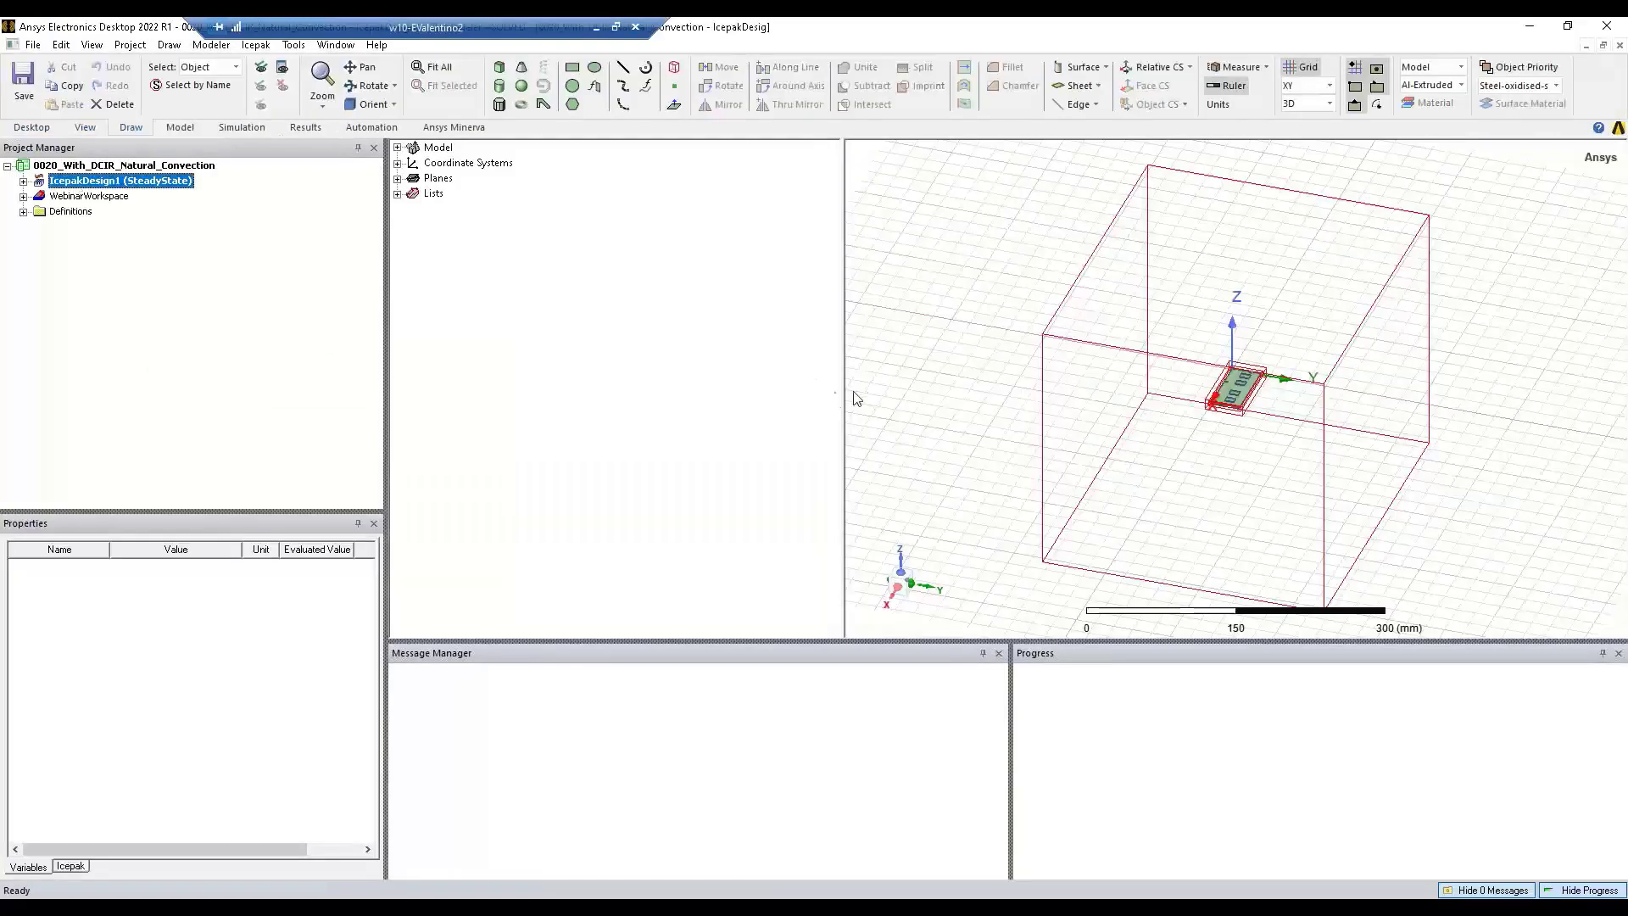
left_click_drag(846, 393, 603, 404)
left_click(24, 181)
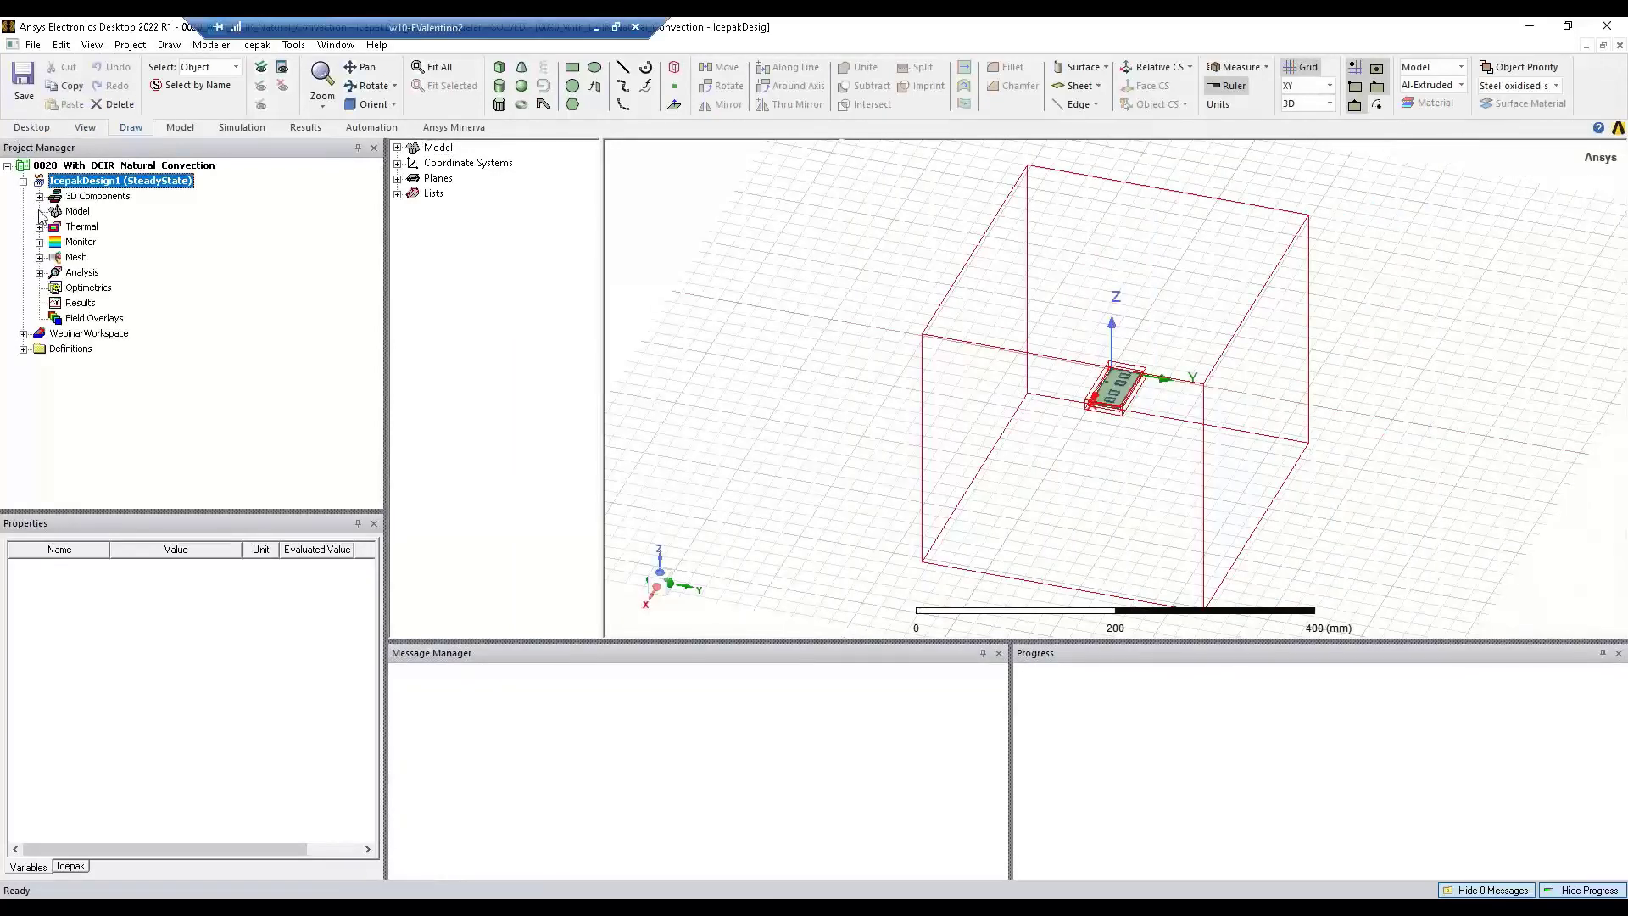
left_click(40, 273)
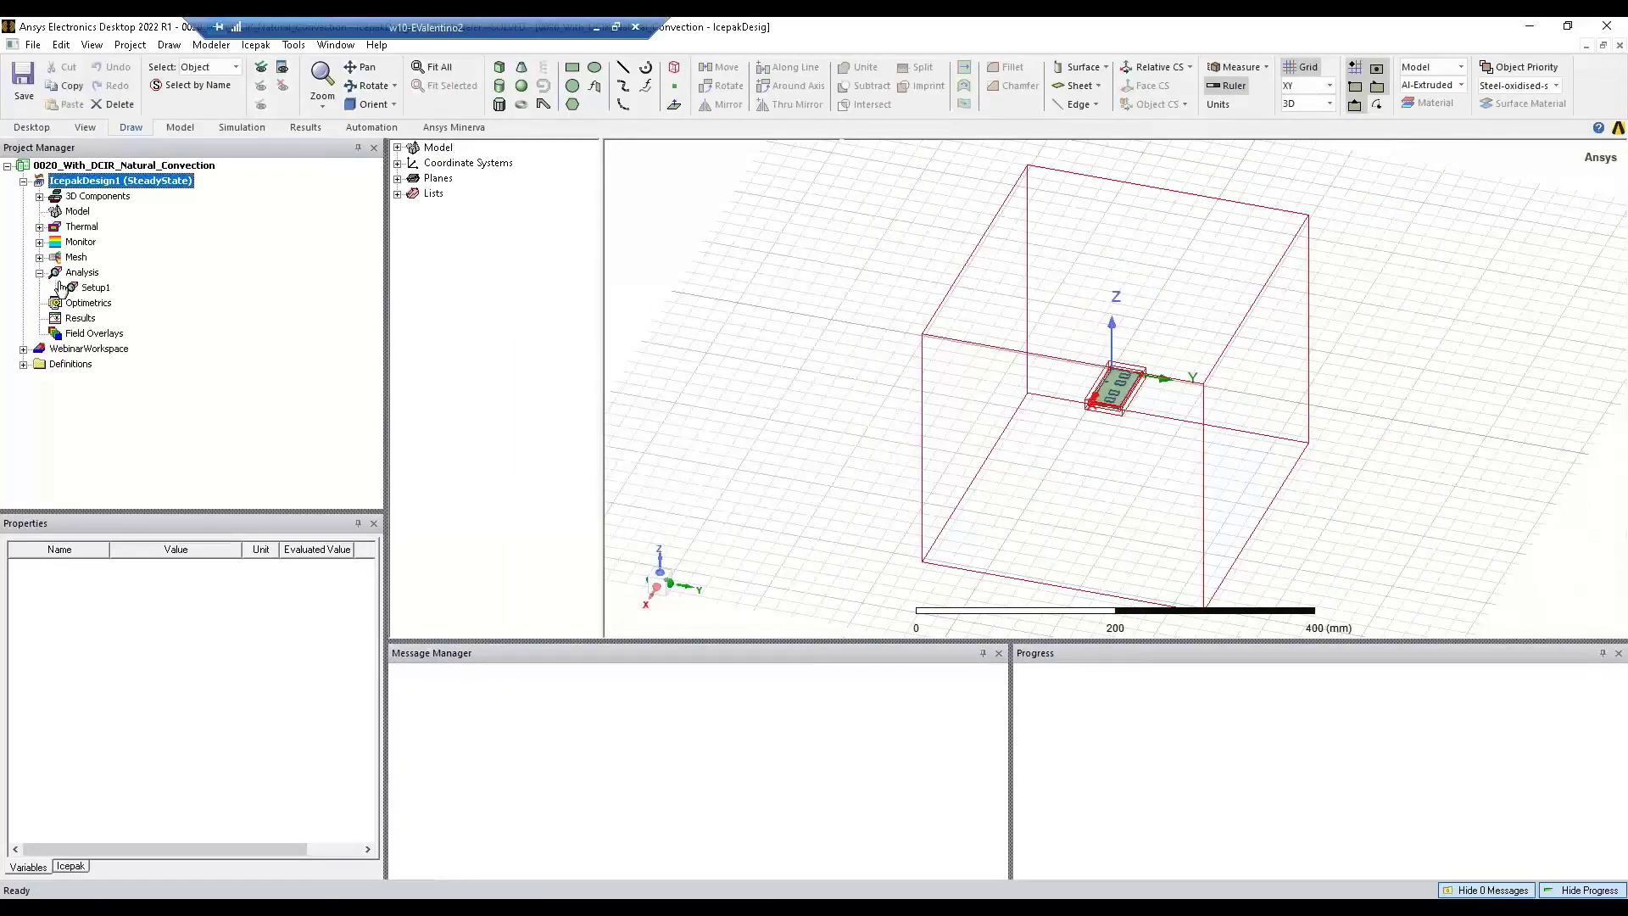
left_click(24, 348)
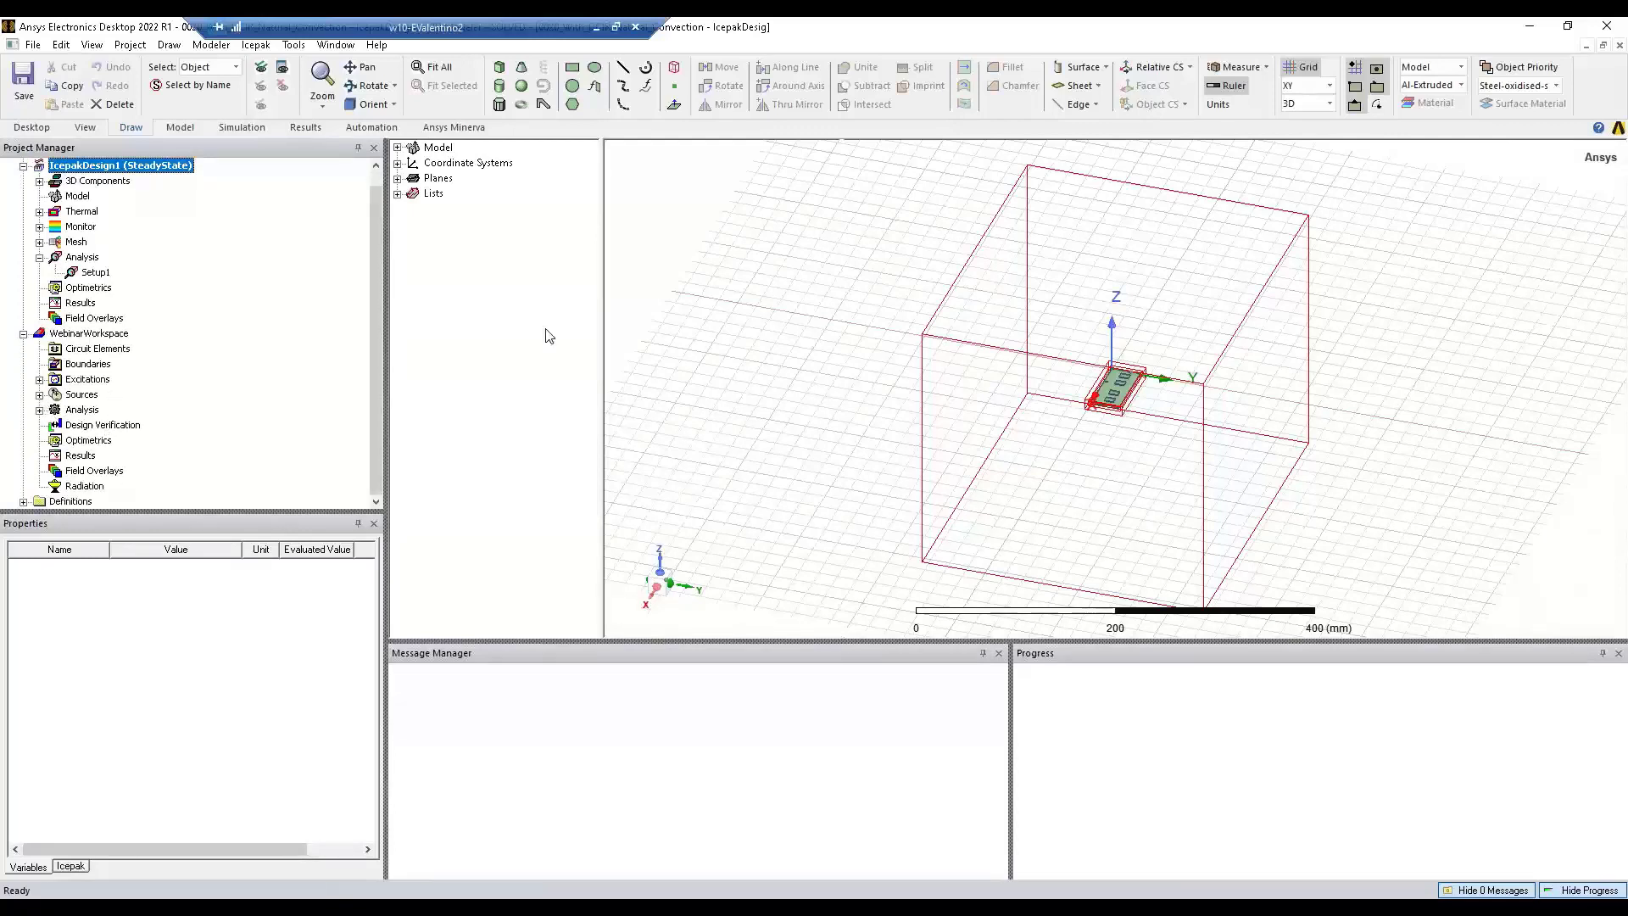
left_click(772, 349)
scroll(1184, 298, "up", 1)
- Create a Velocity Vectors field plot on the air Region
left_click(1162, 282)
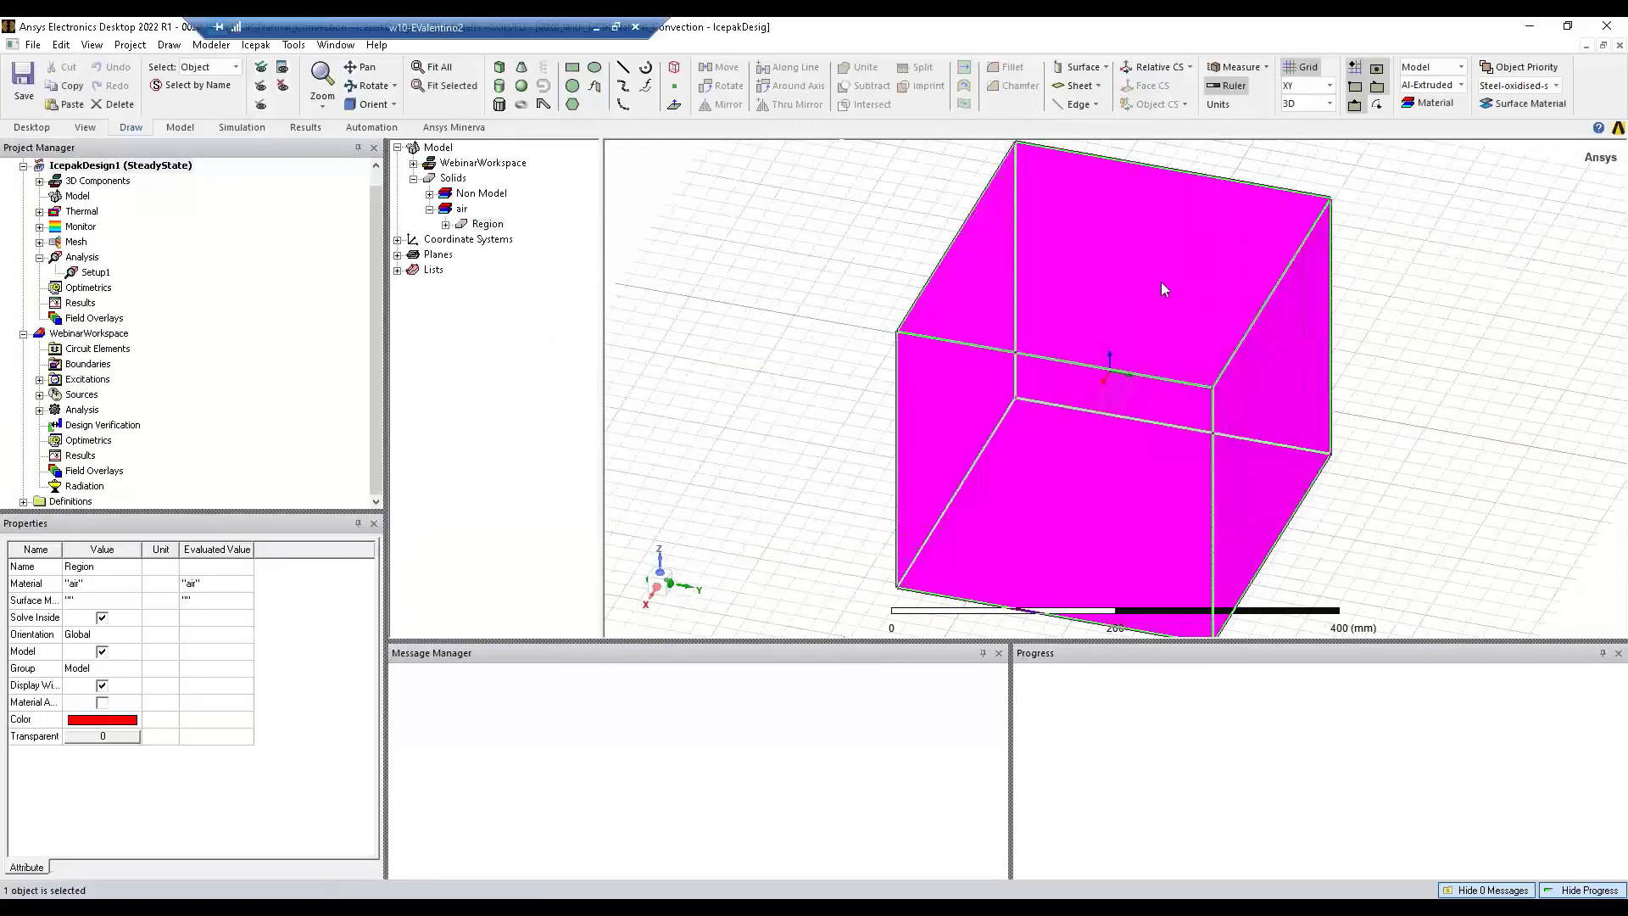
right_click(1162, 282)
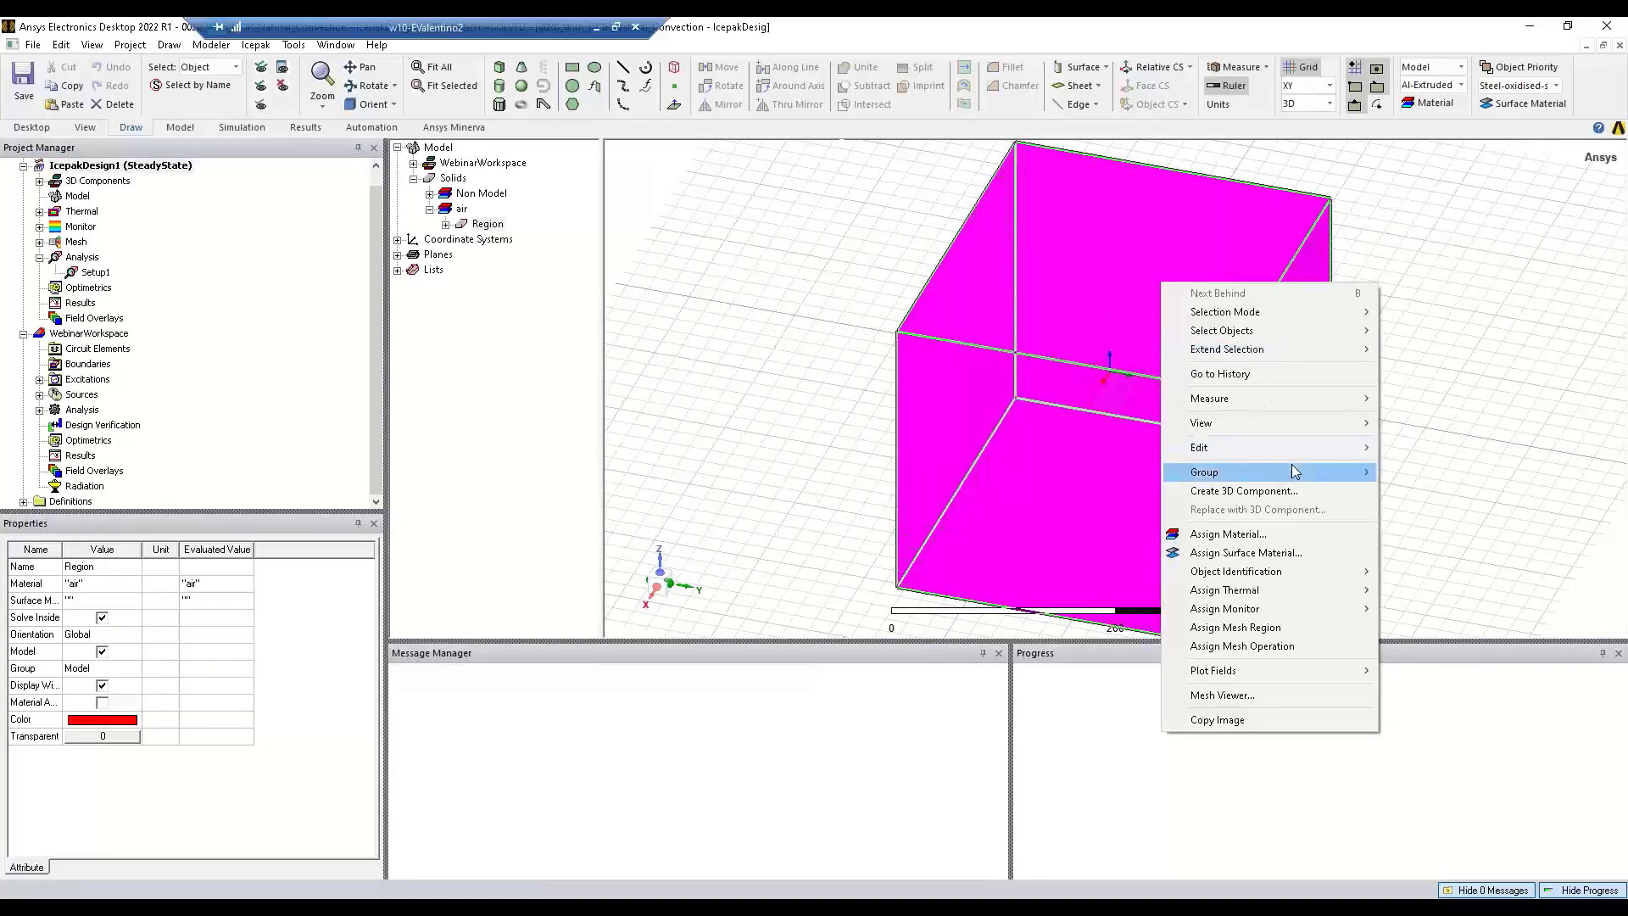
mouse_move(1291, 676)
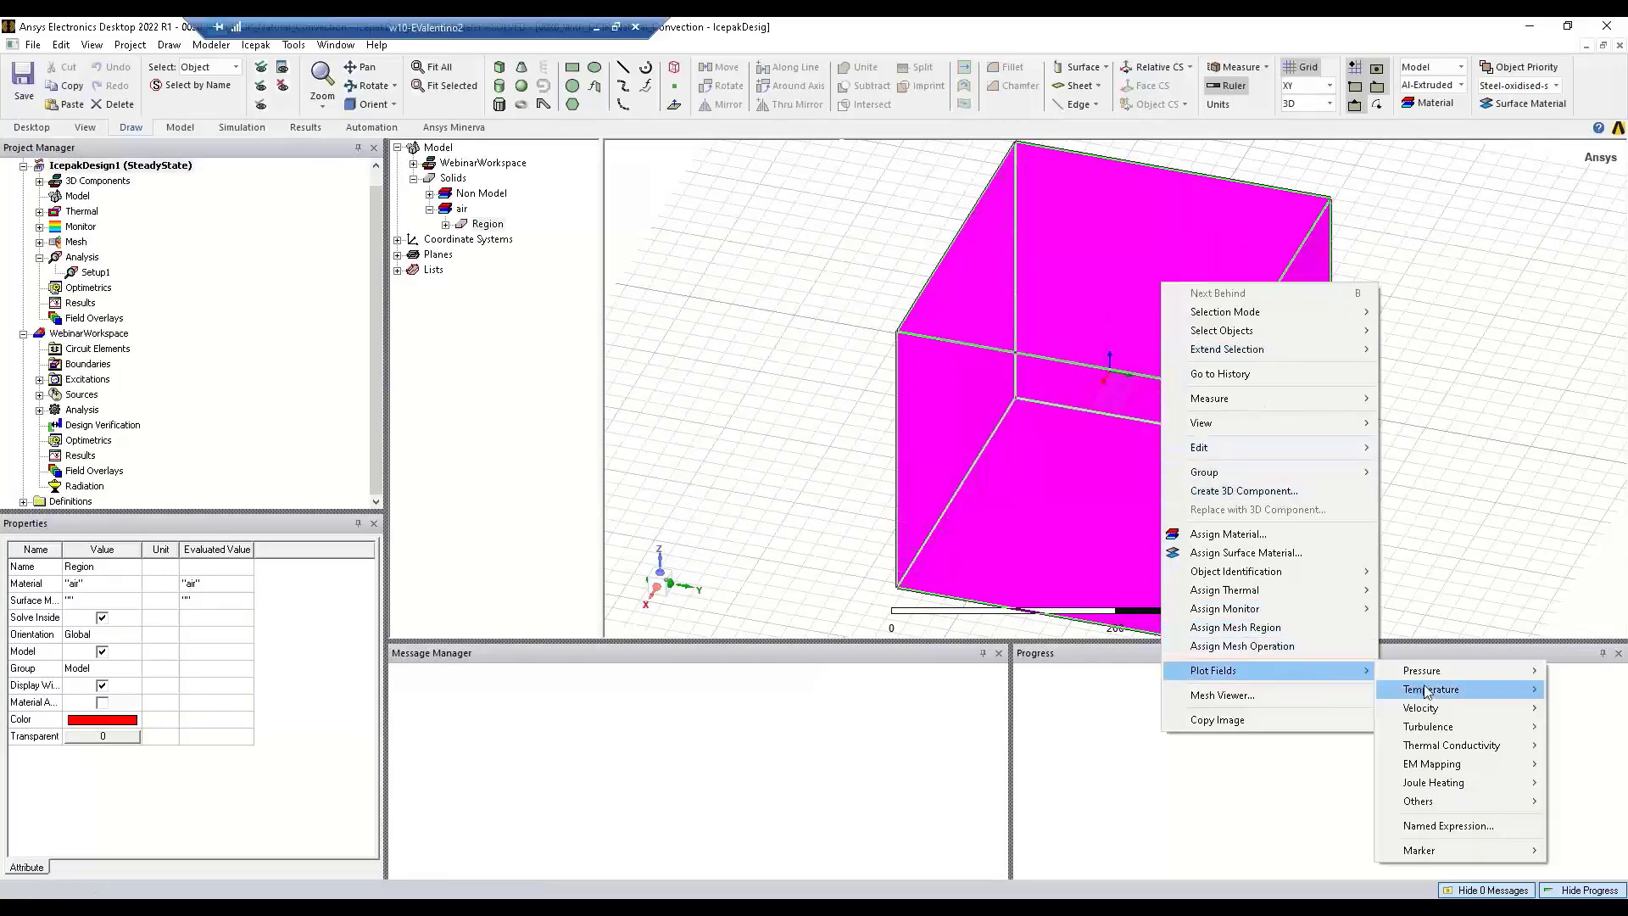
mouse_move(1430, 705)
left_click(1247, 710)
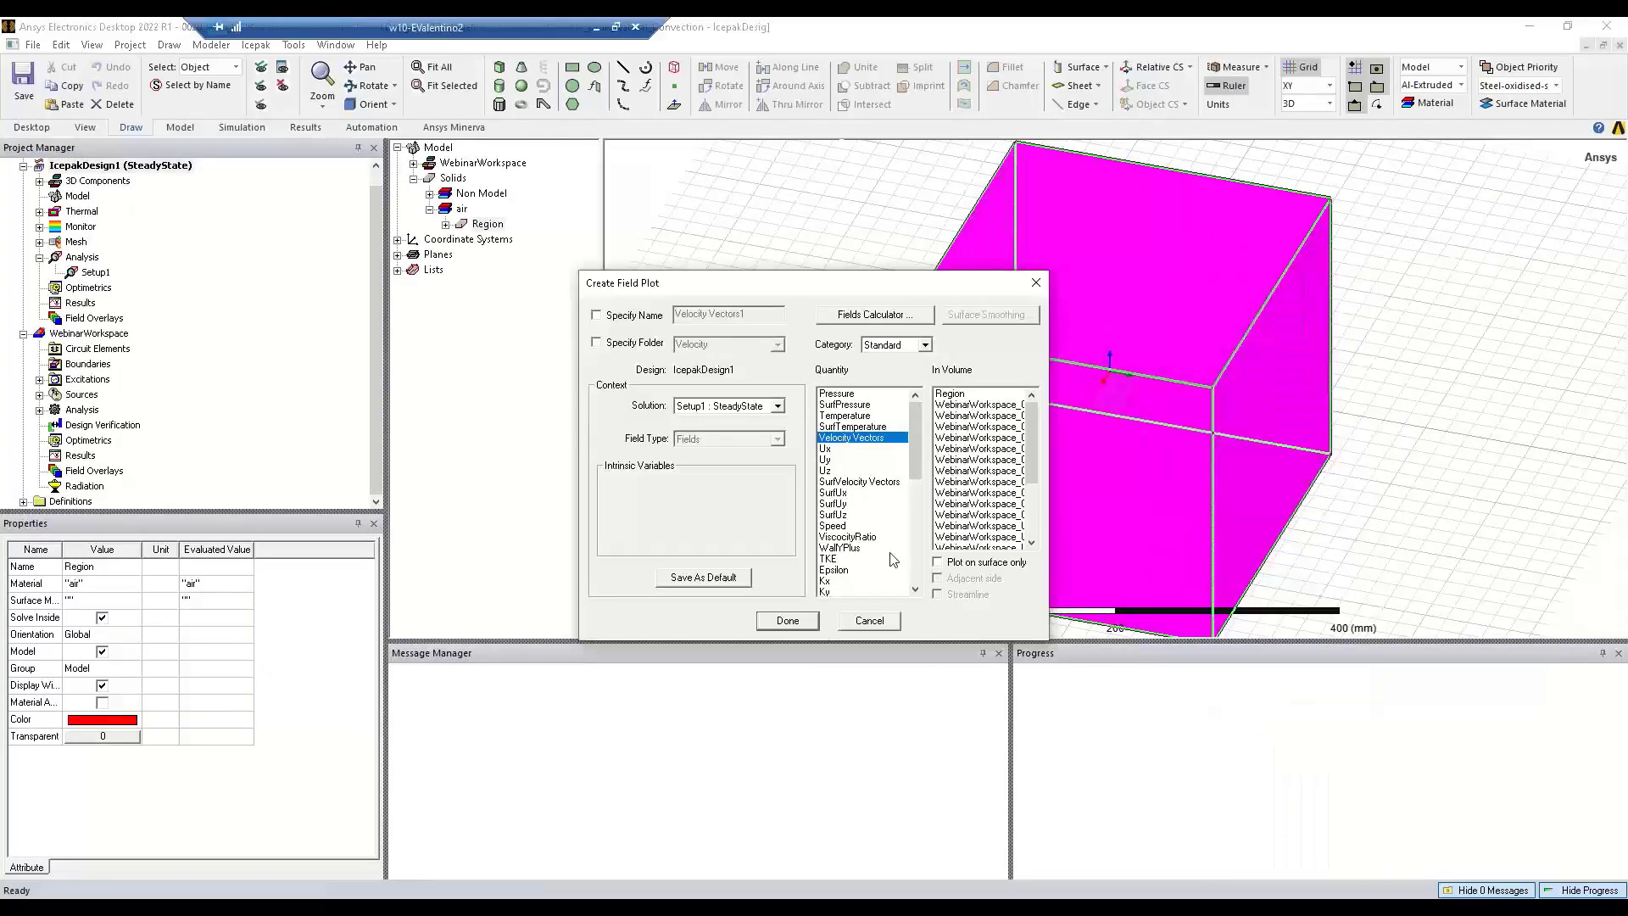
left_click(788, 620)
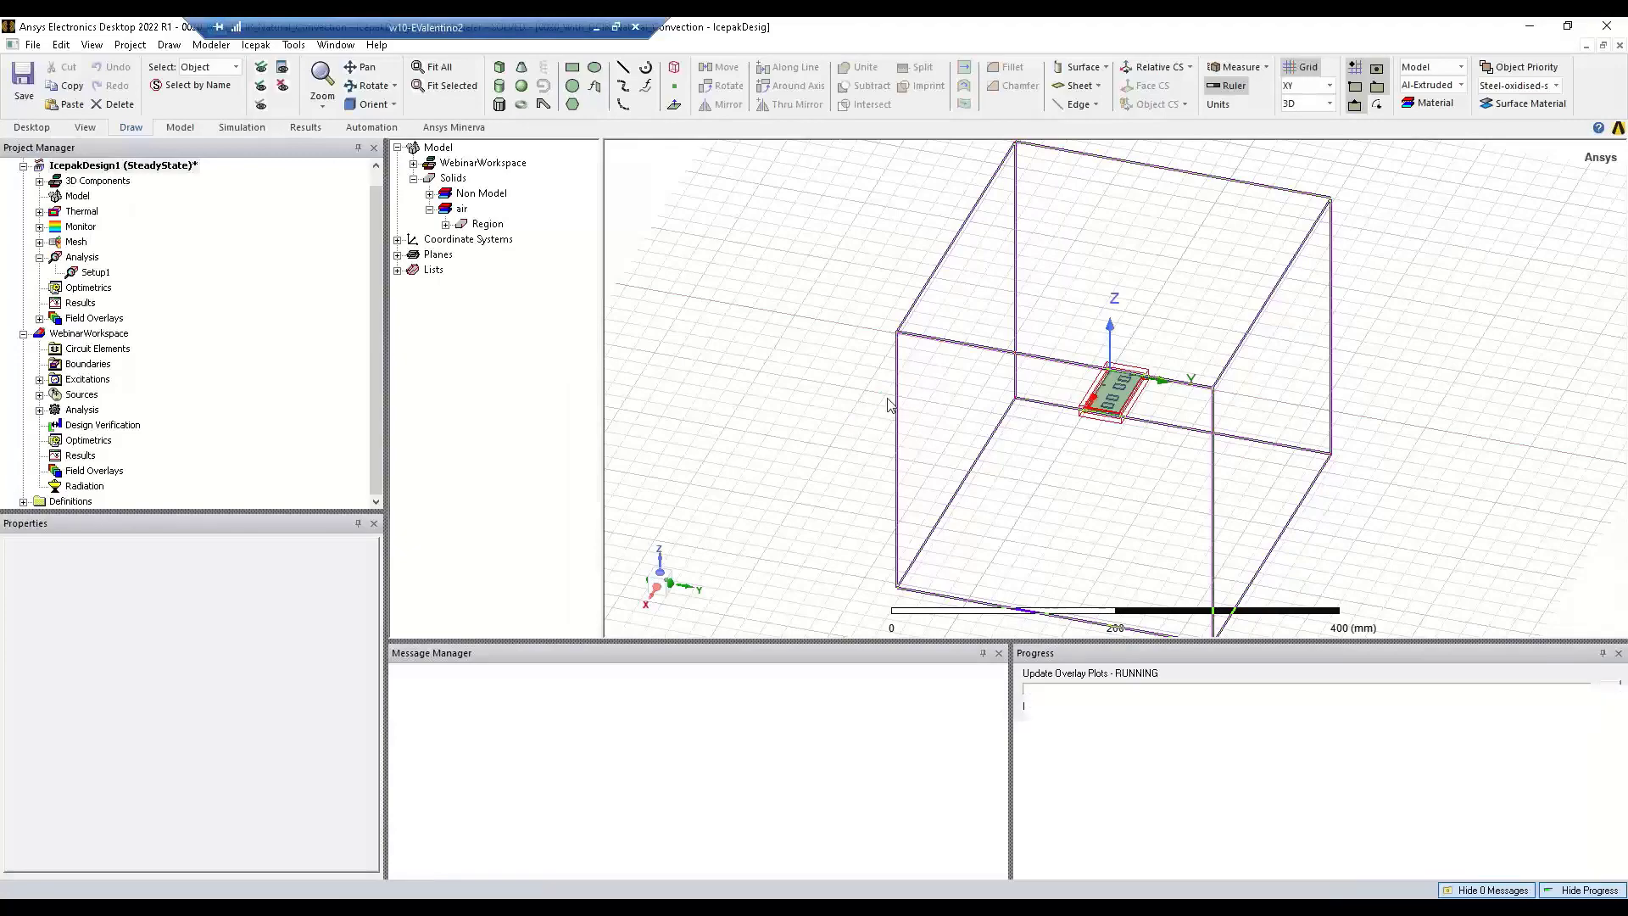
- View the natural-convection velocity vectors front-on and at oblique angles, then collapse IcepakDesign1 and go back to SIwave
double_click(868, 374, "alt")
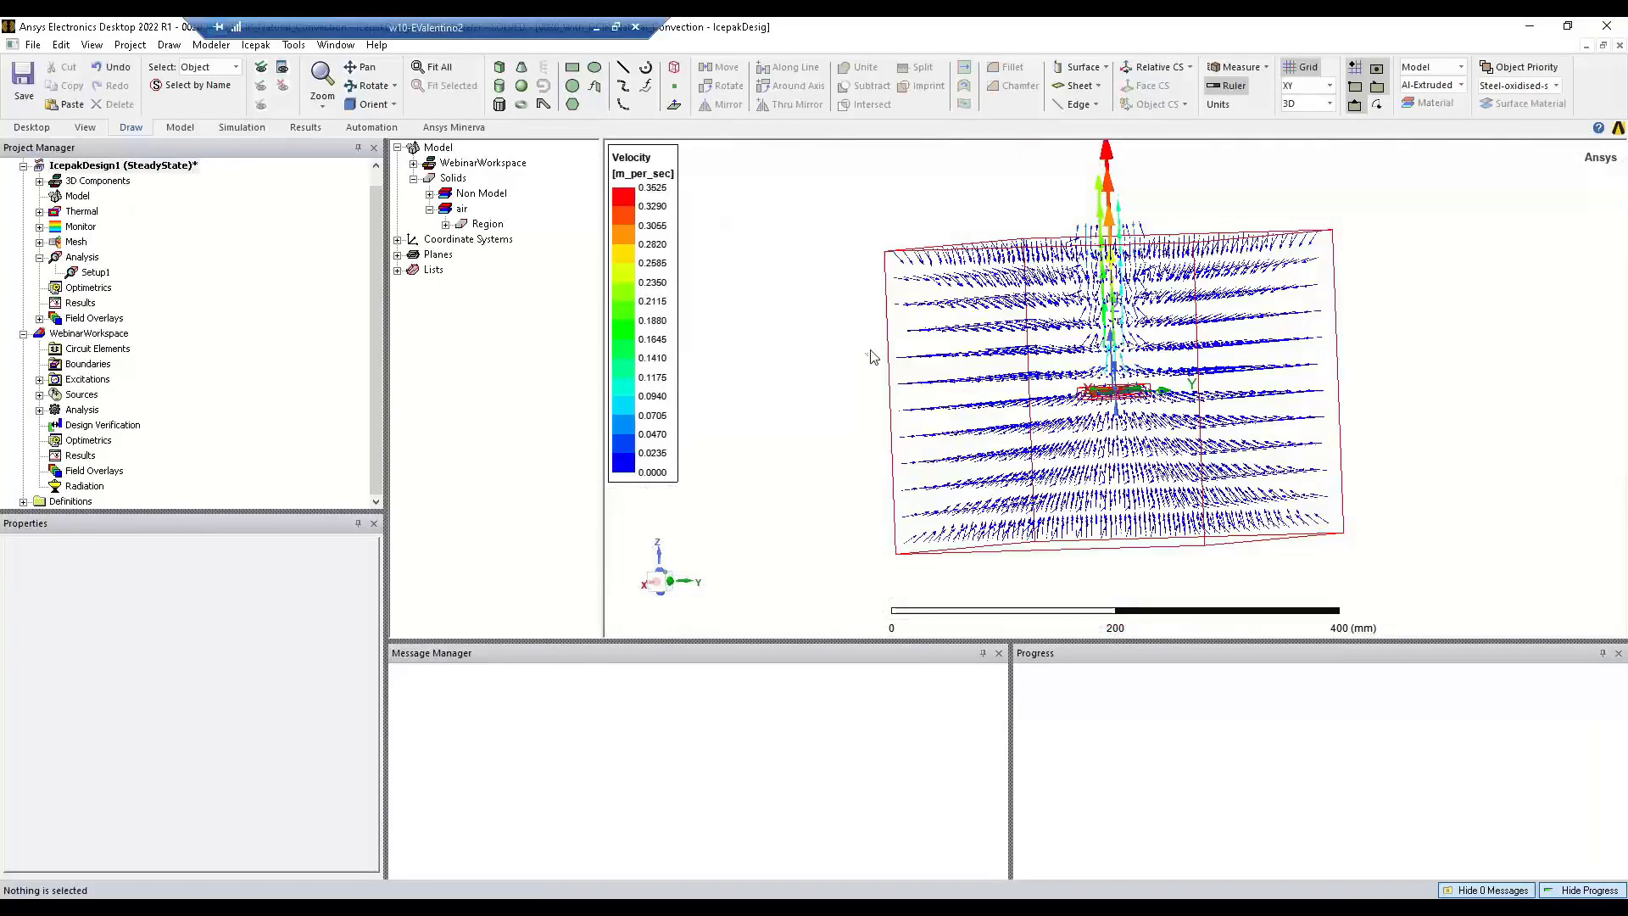
left_click_drag(1087, 343, 1187, 336)
scroll(1115, 392, "up", 5)
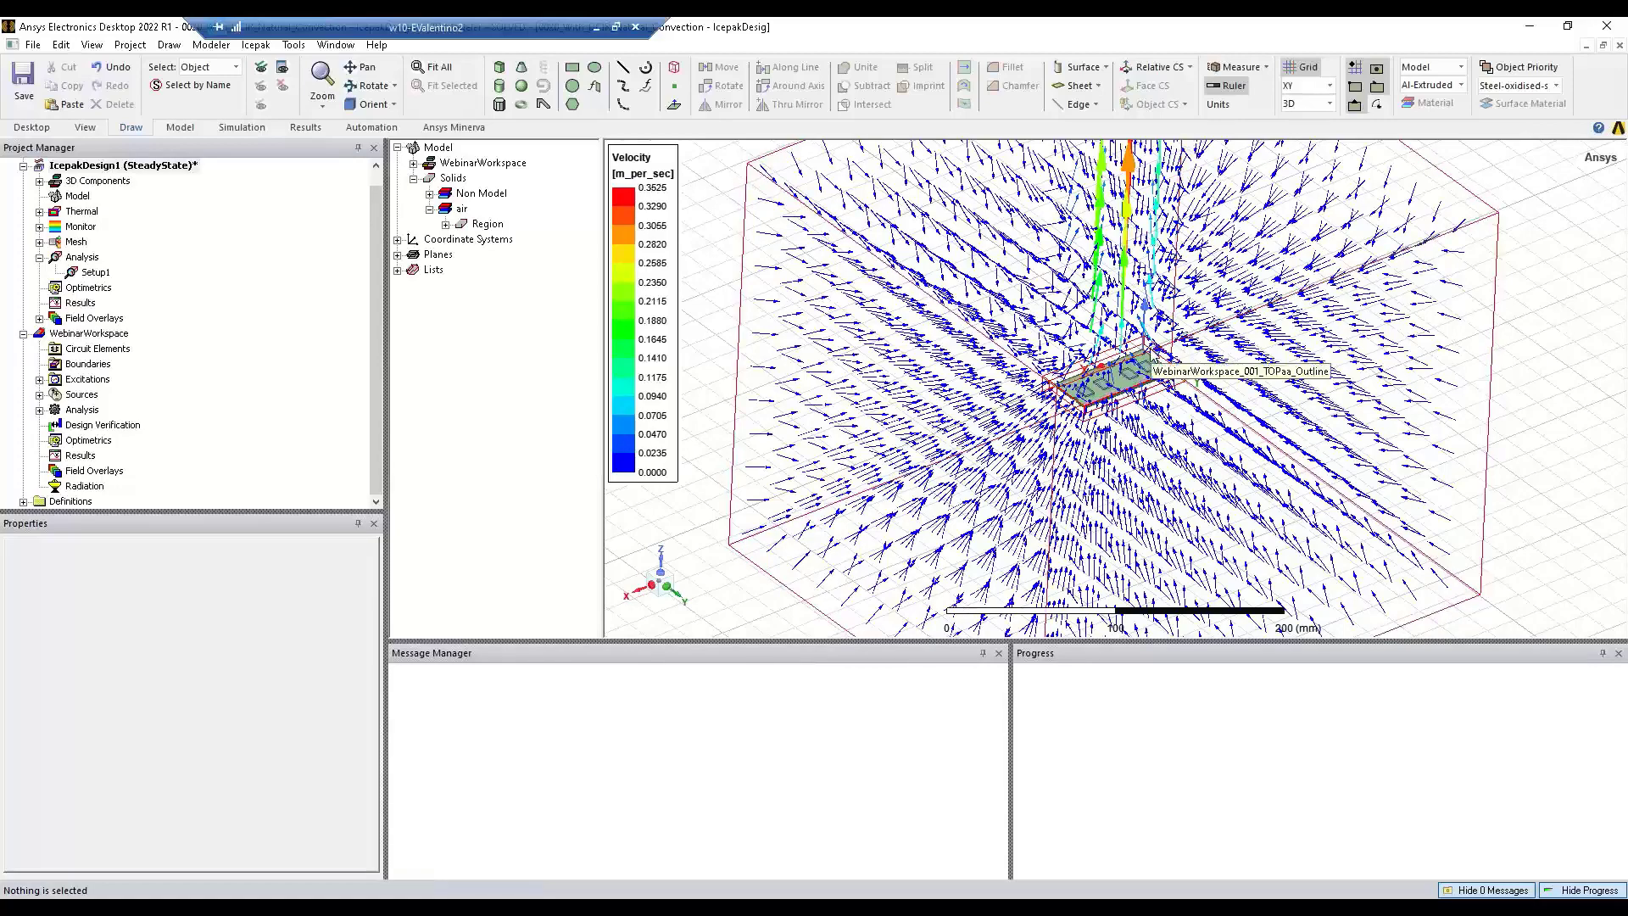
scroll(1128, 229, "down", 3)
left_click_drag(1128, 229, 975, 310)
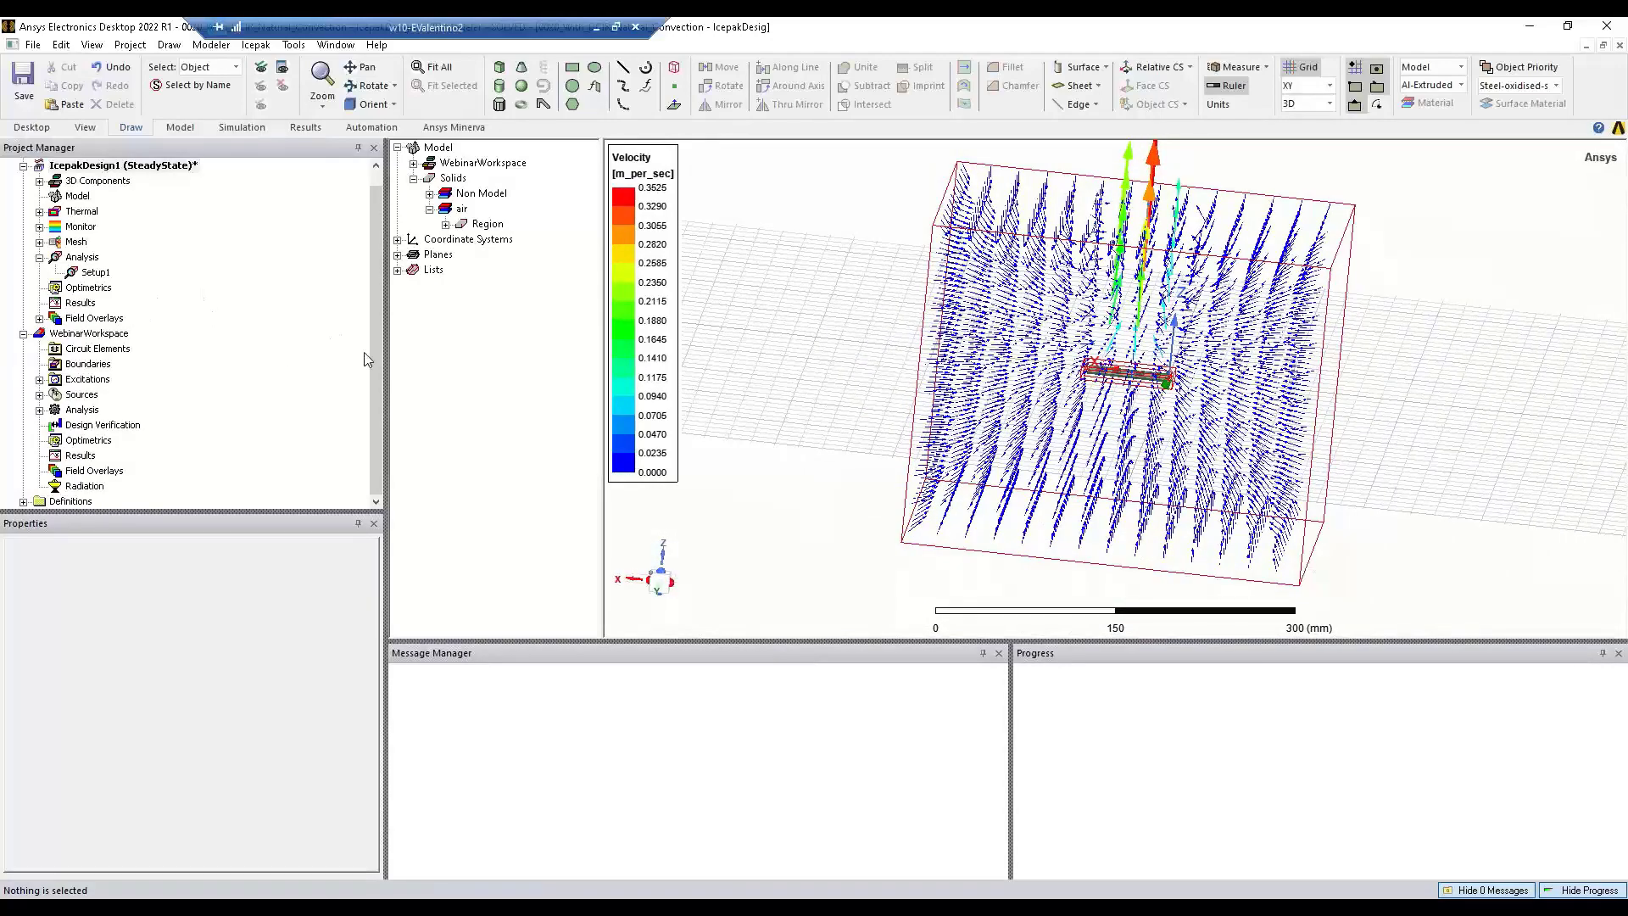
scroll(376, 339, "up", 1)
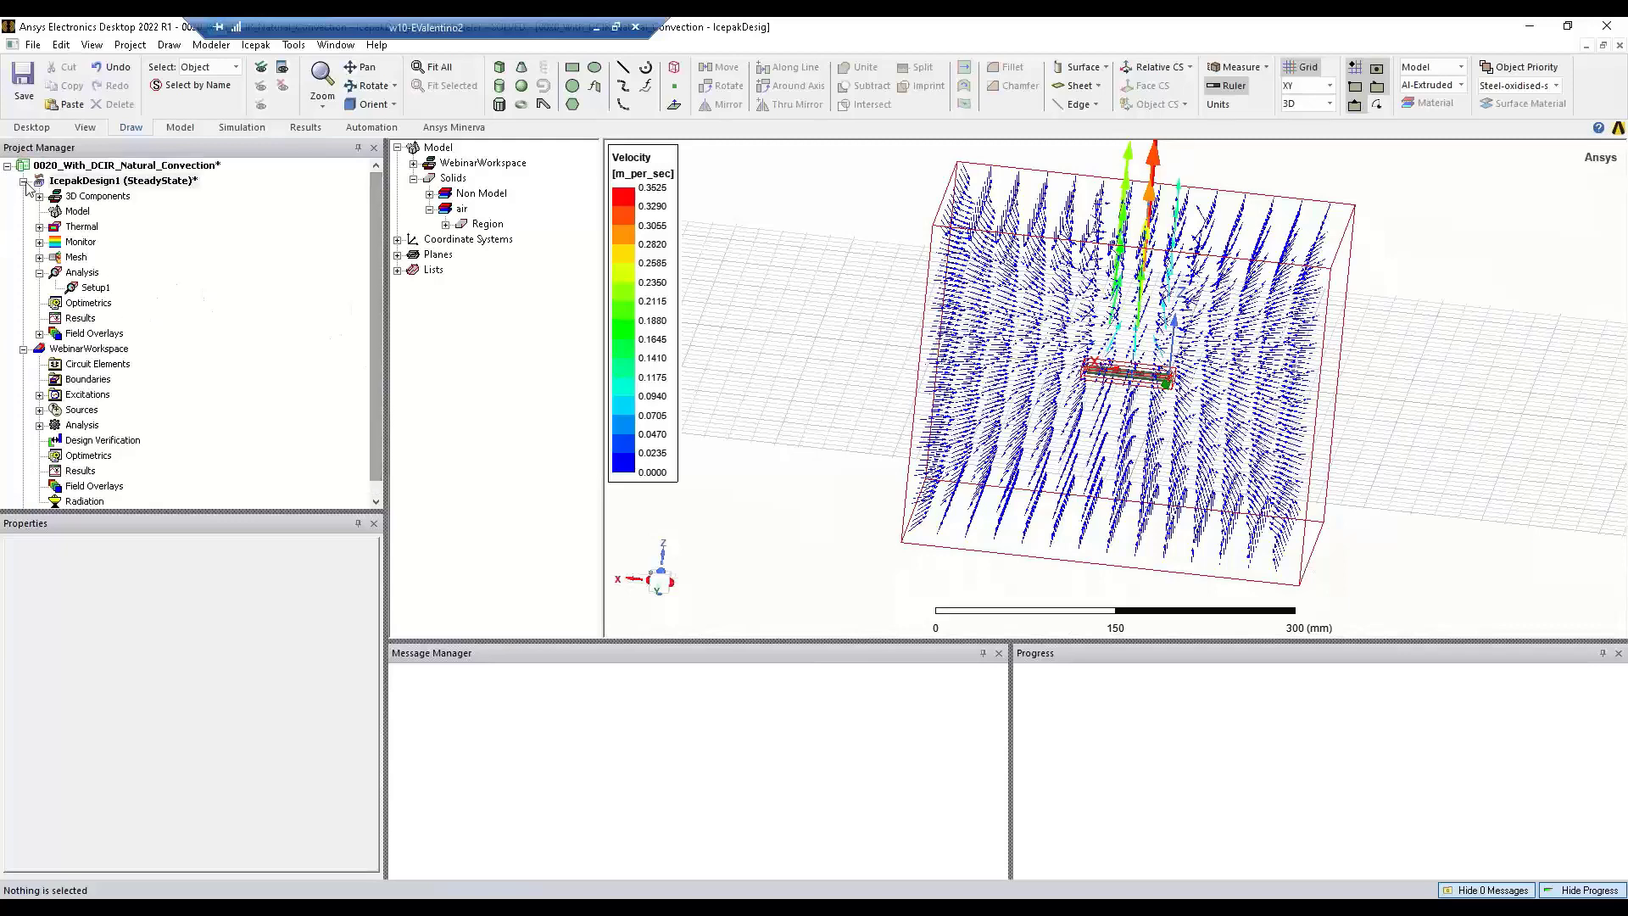
double_click(32, 182)
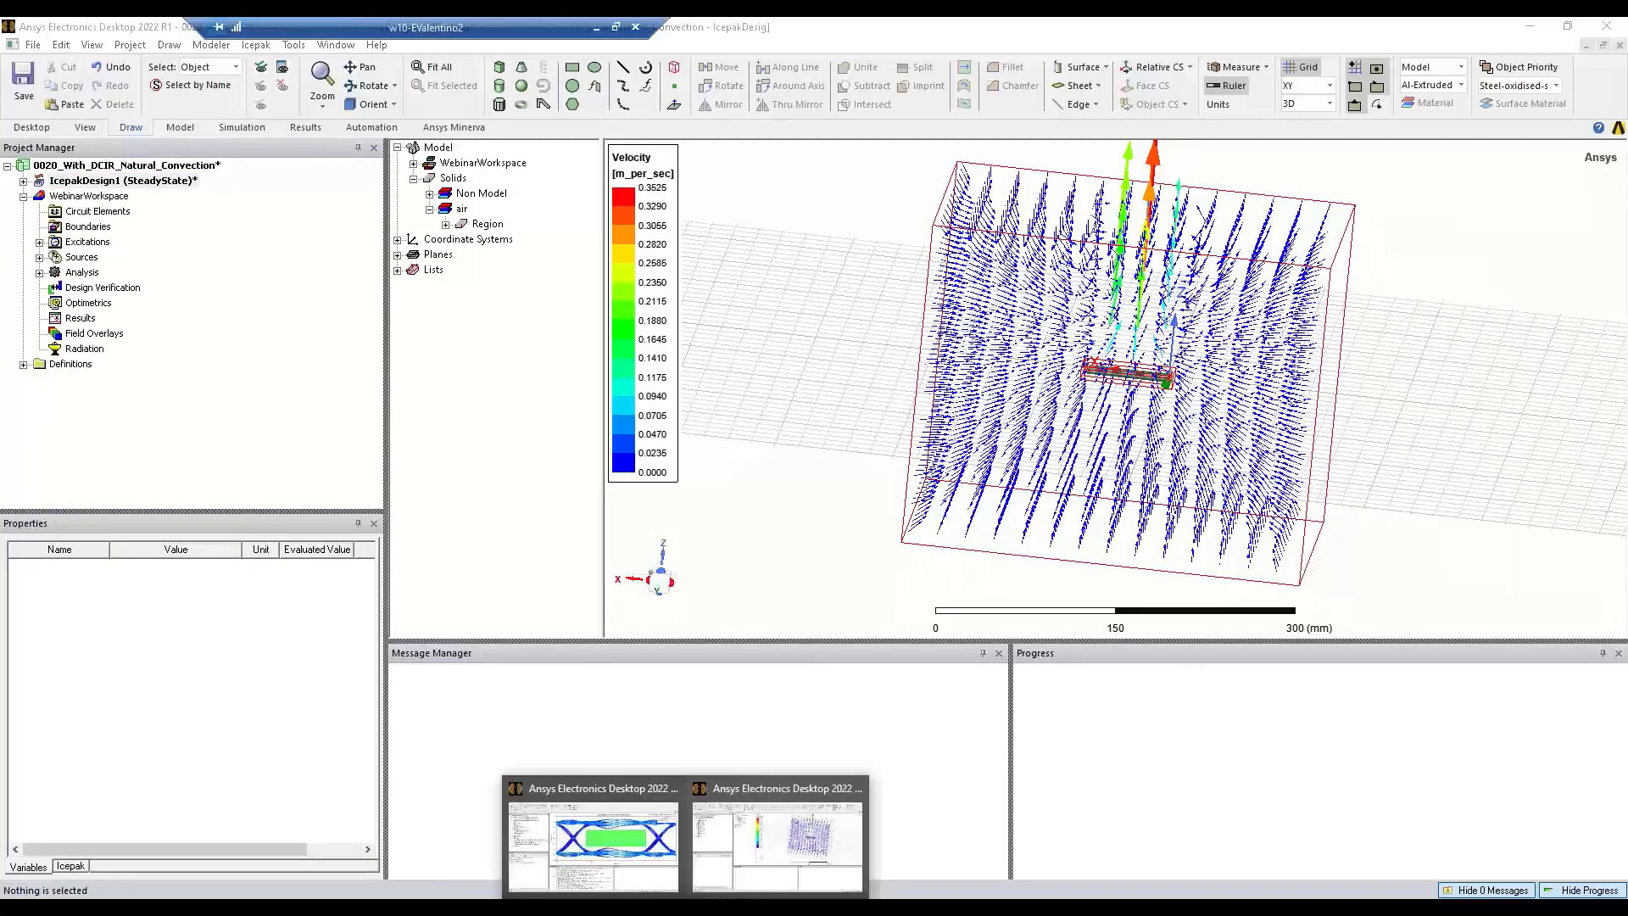
left_click(594, 835)
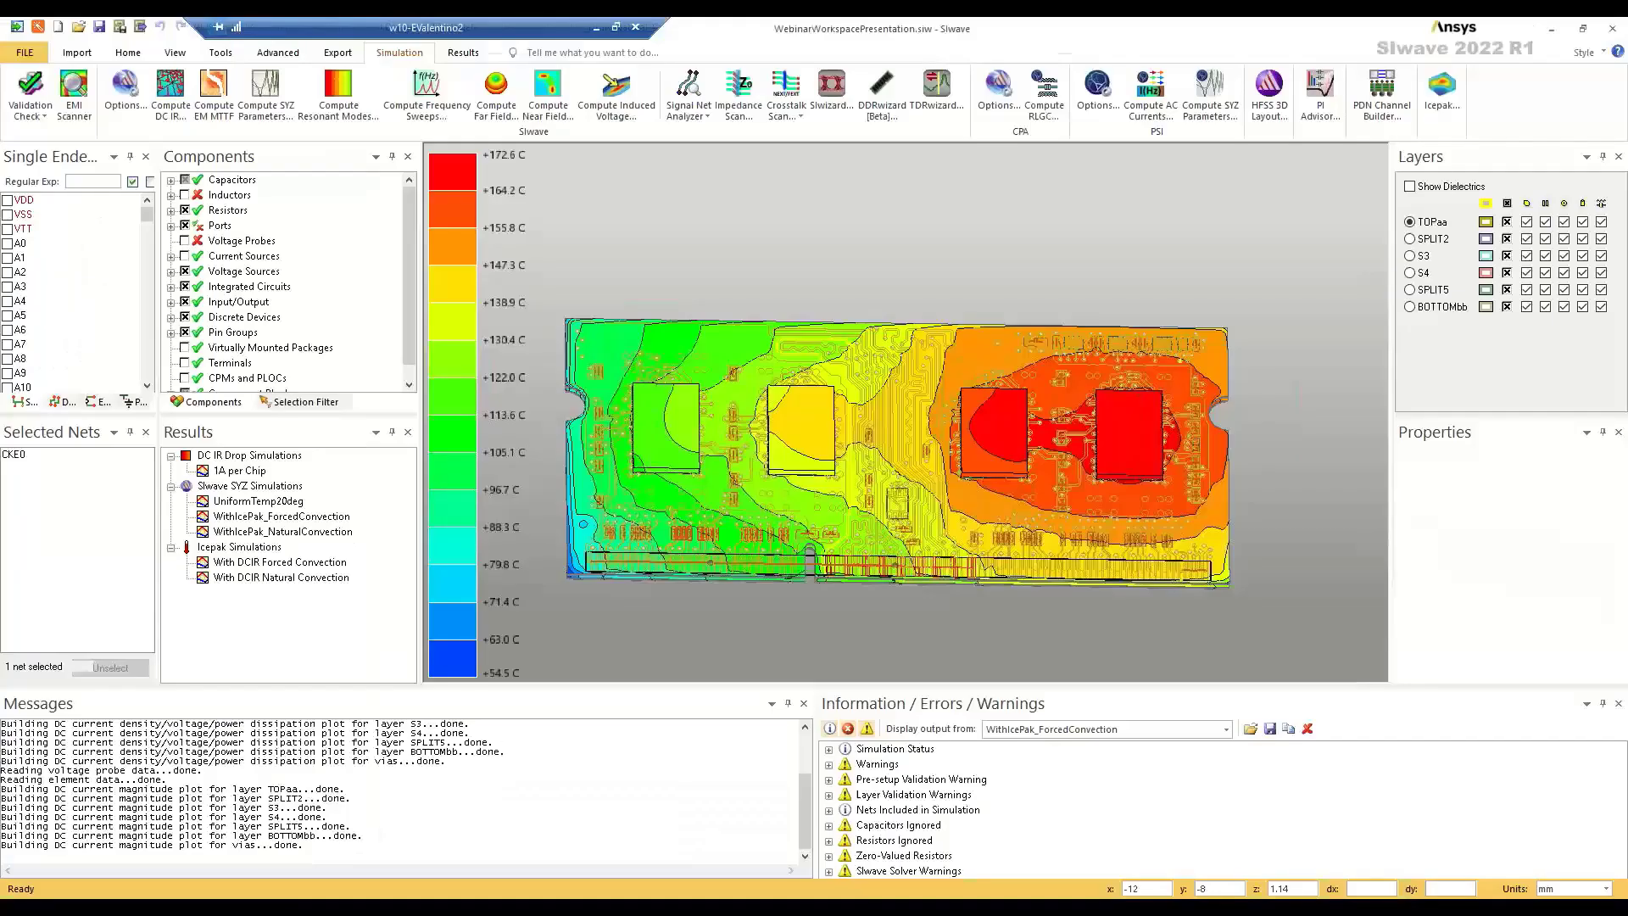
- Open the With DCIR Forced Convection result as a project in Icepak
left_click(297, 563)
right_click(299, 564)
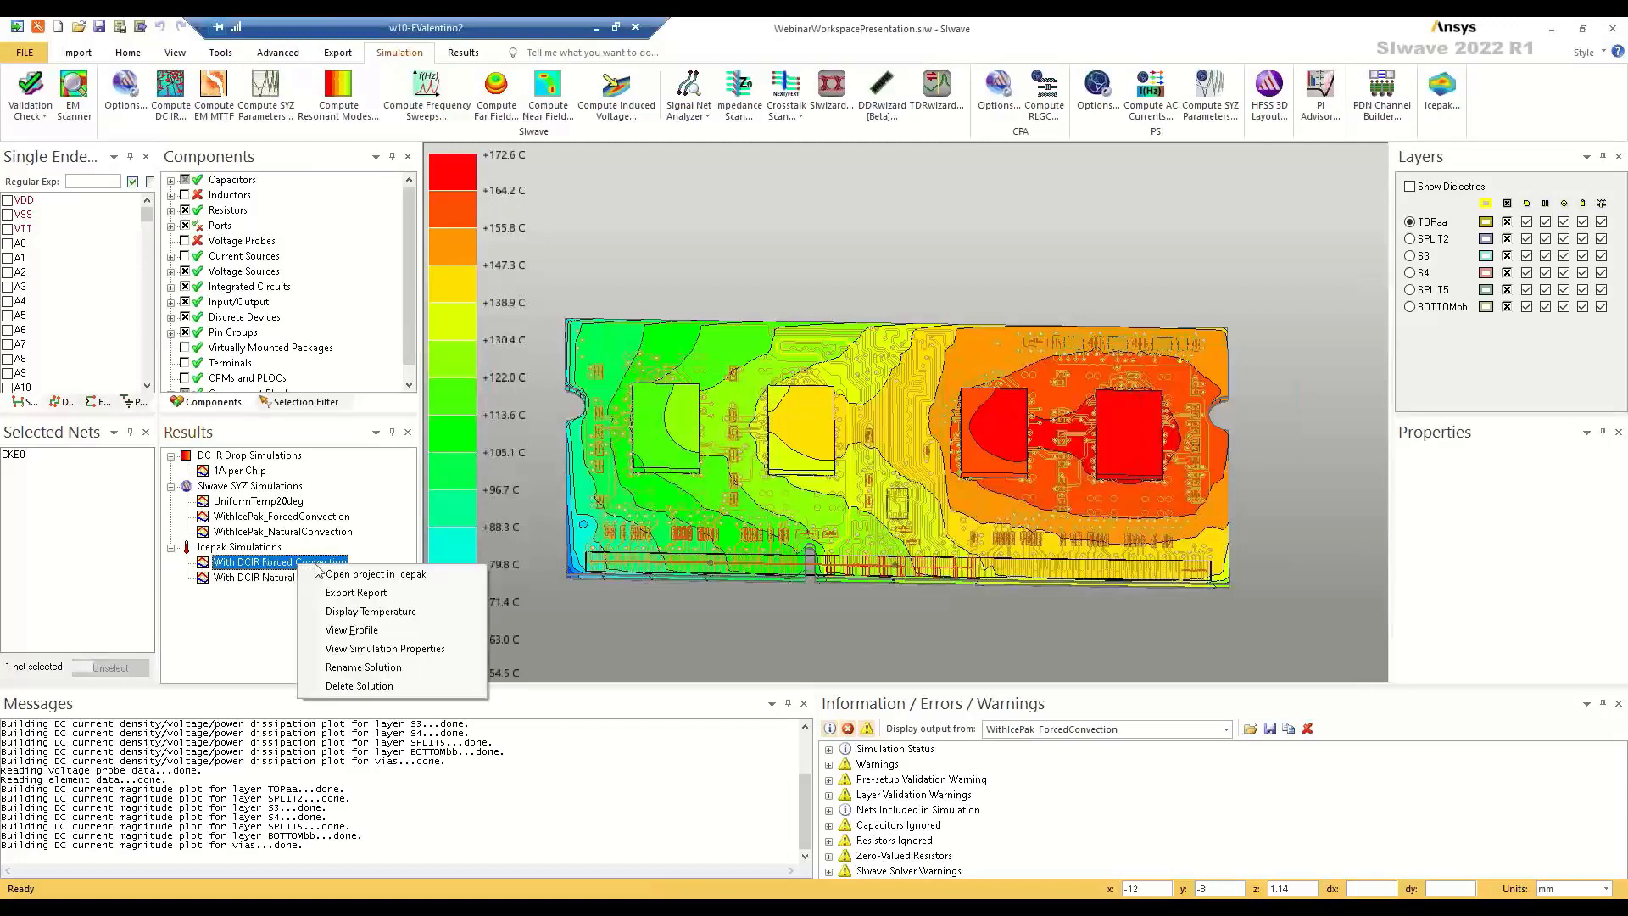
left_click(363, 575)
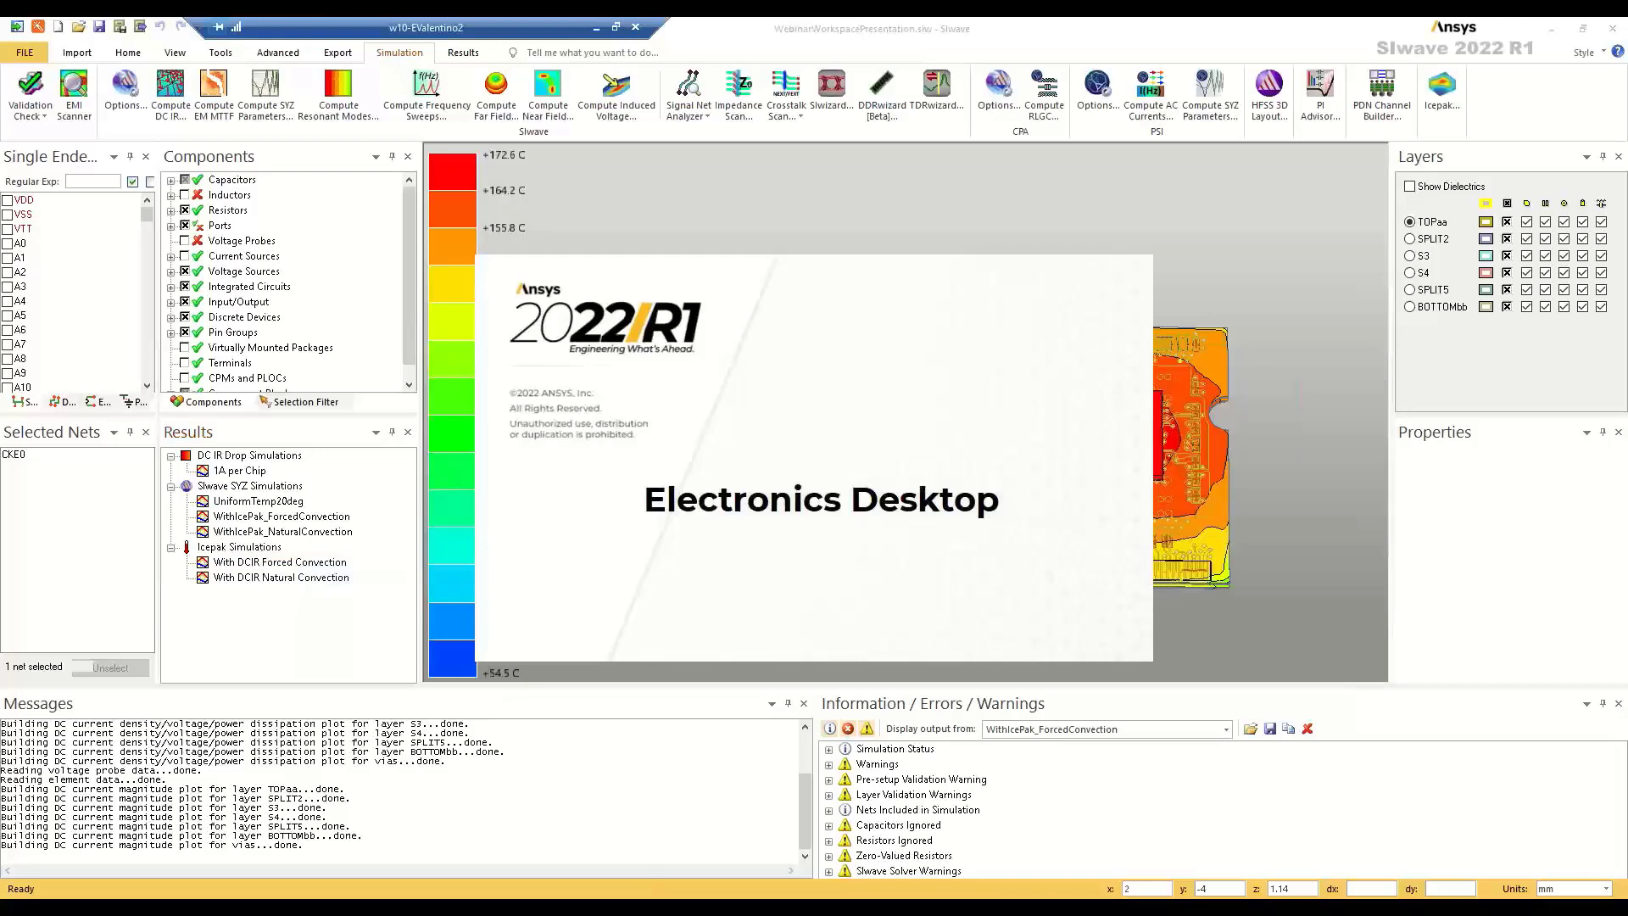
mouse_move(726, 907)
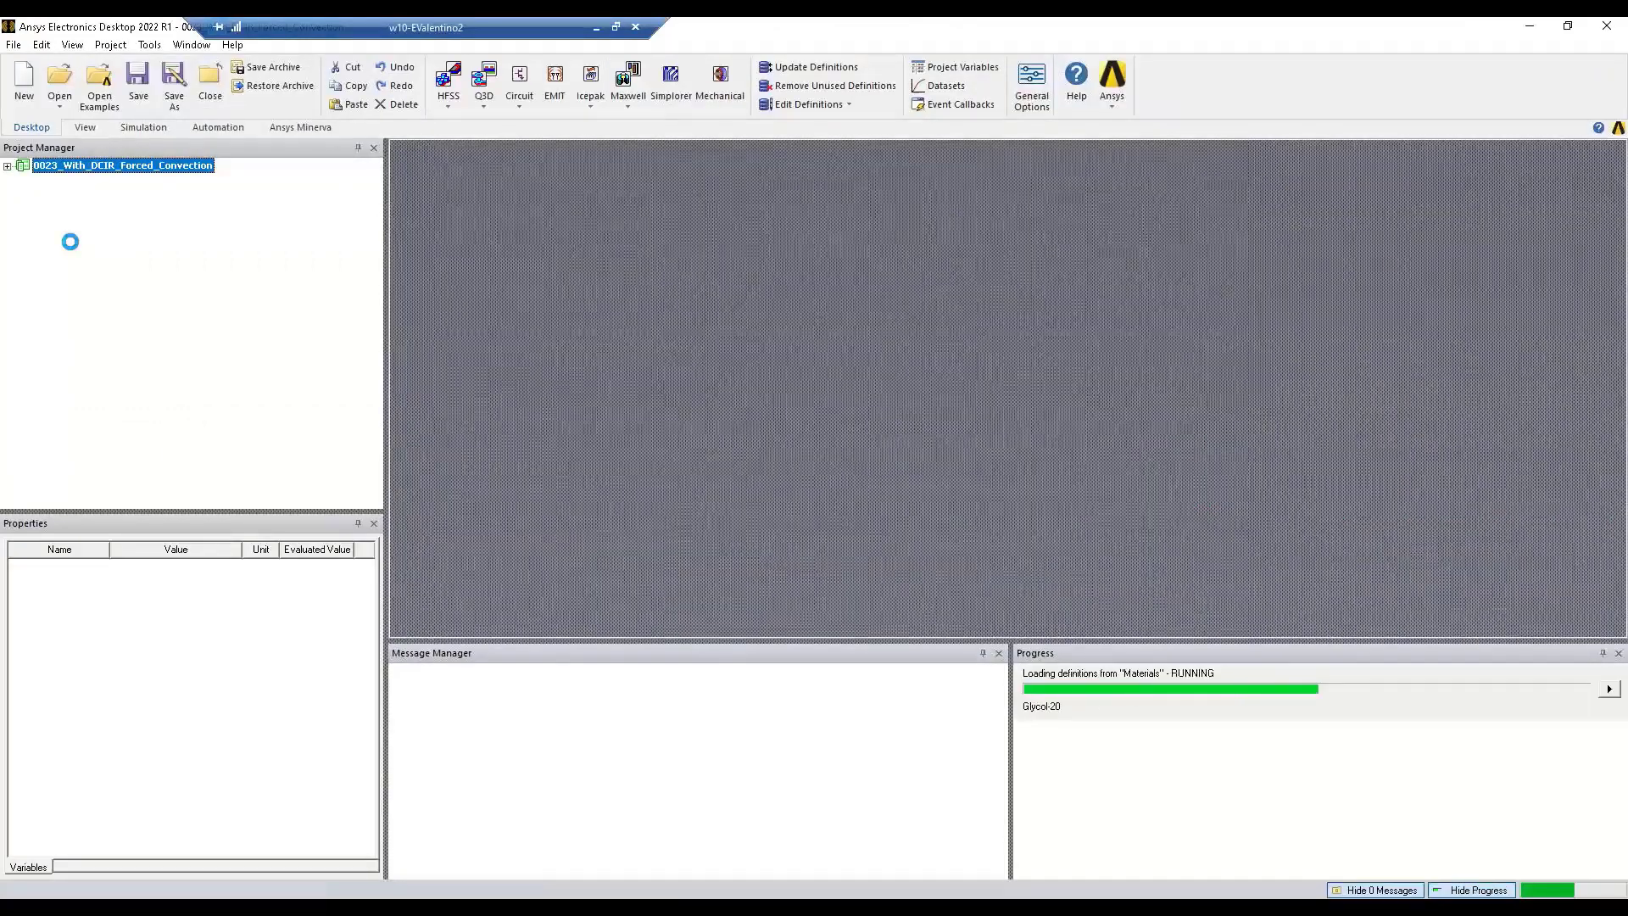
- Plot Velocity Vectors on the forced-convection air Region (up to 2.0568 m/s), then show the eye diagram
left_click(6, 166)
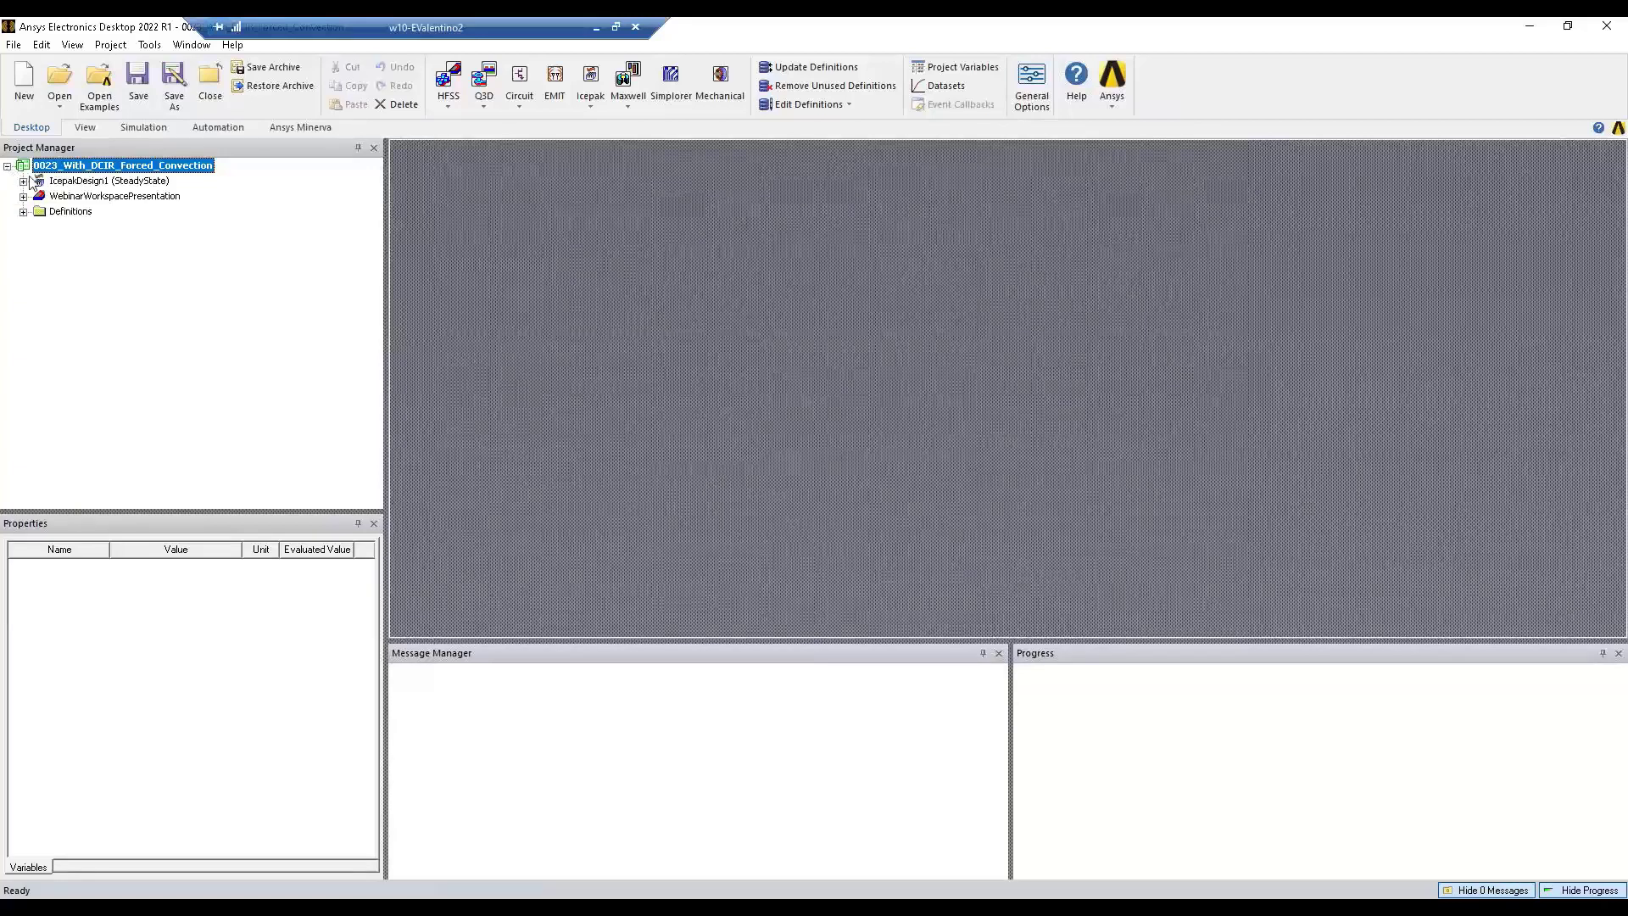
double_click(46, 183)
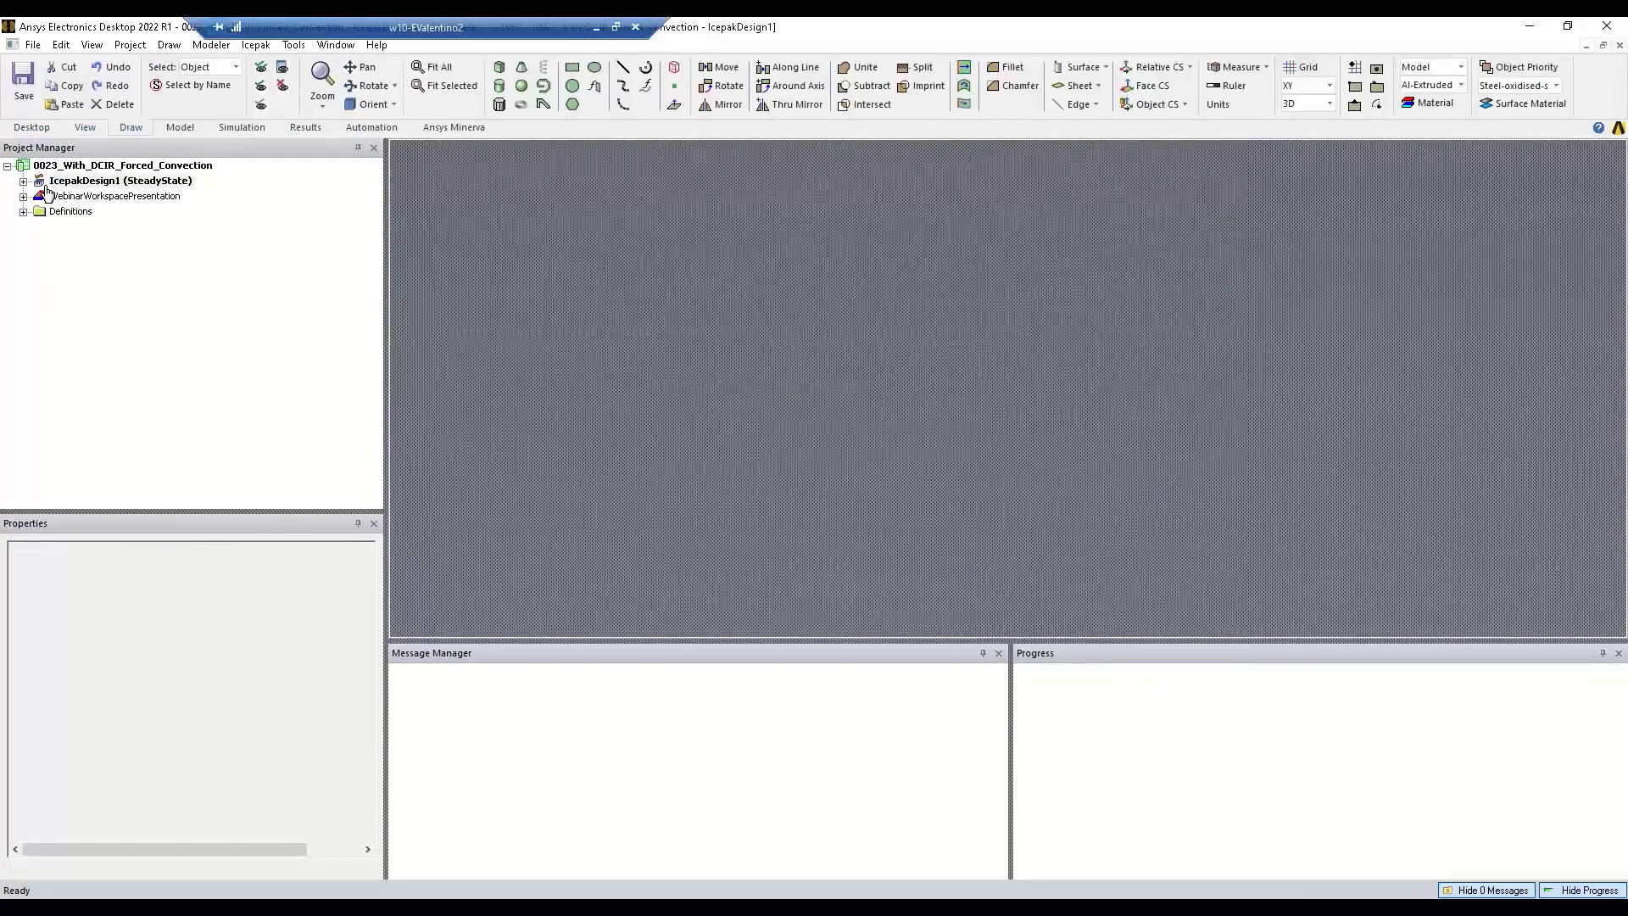
left_click(1357, 471)
right_click(1357, 470)
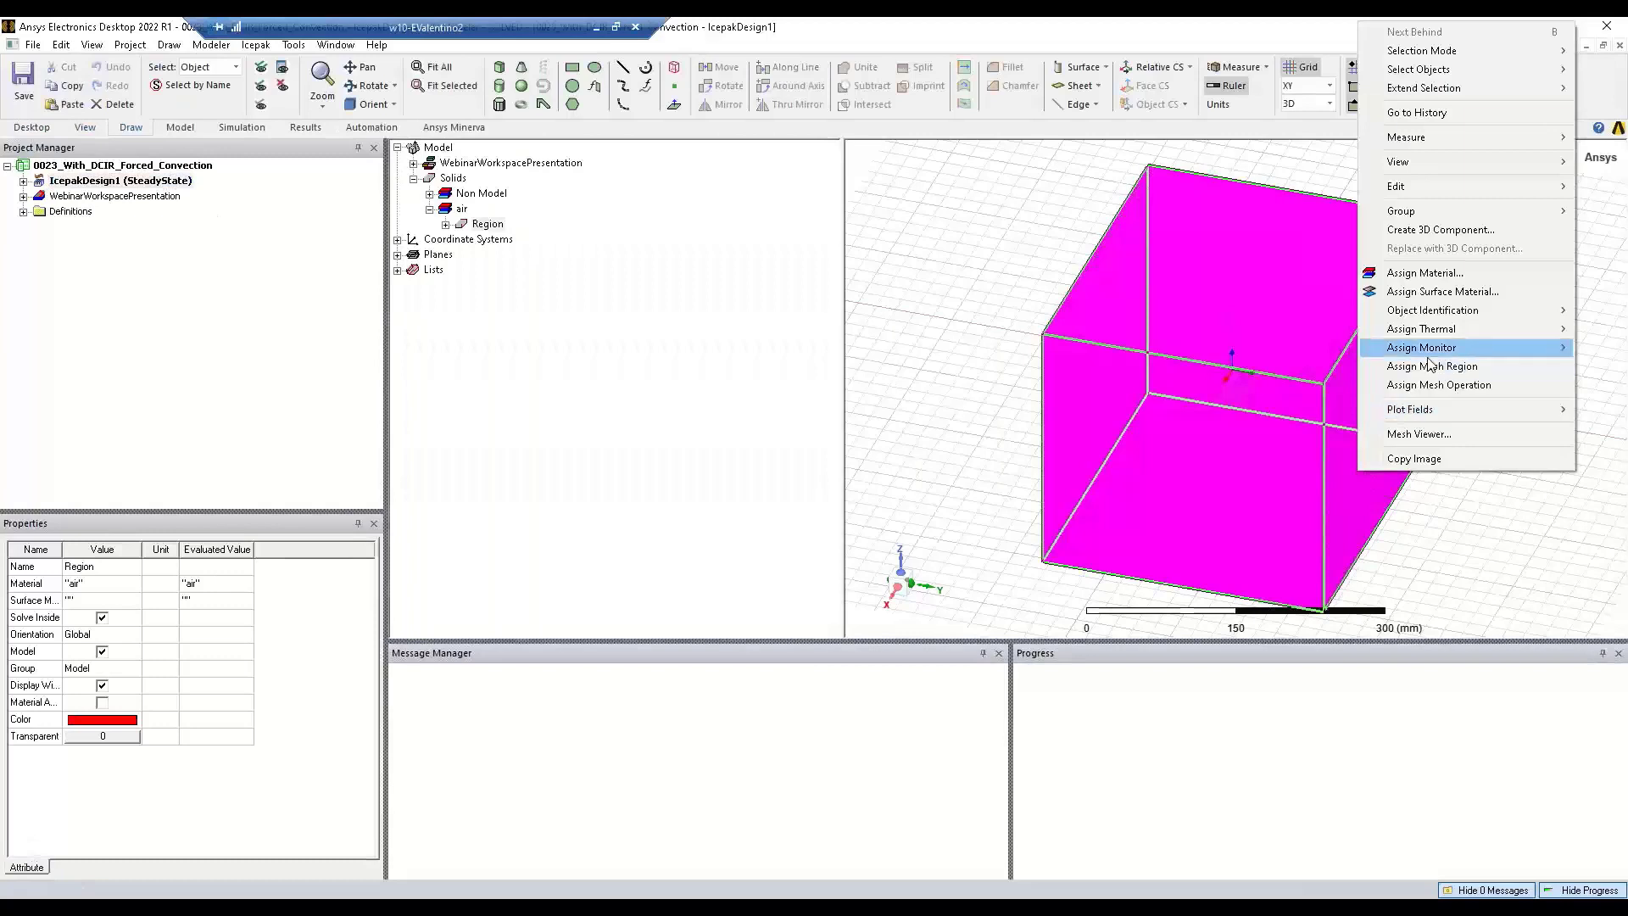
mouse_move(1433, 410)
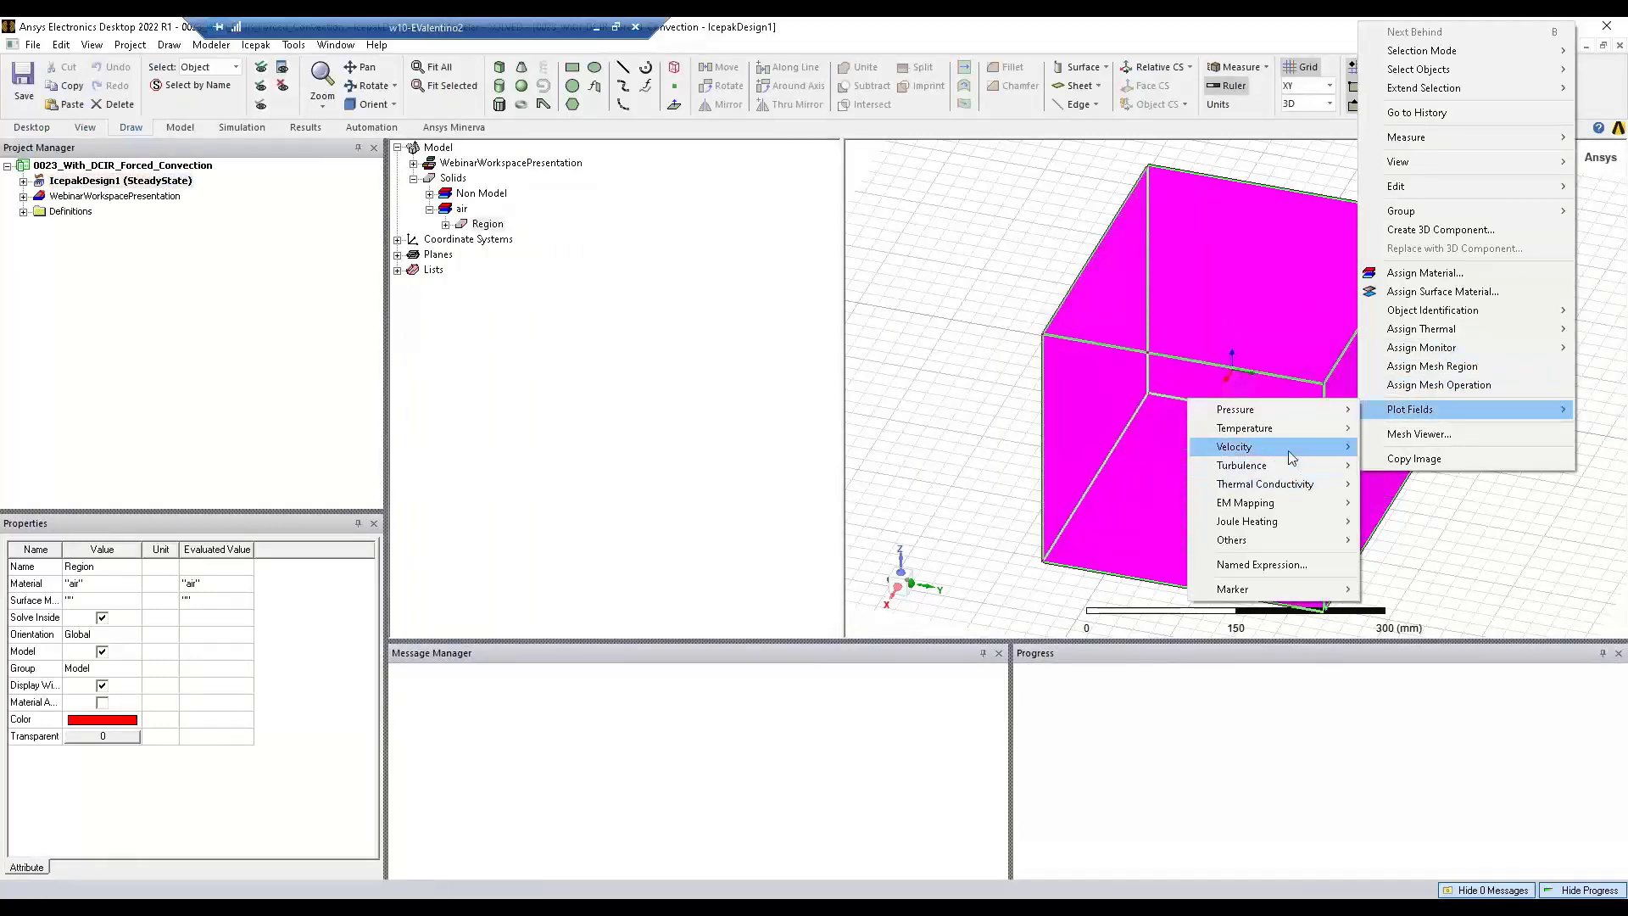
mouse_move(1289, 448)
left_click(1408, 450)
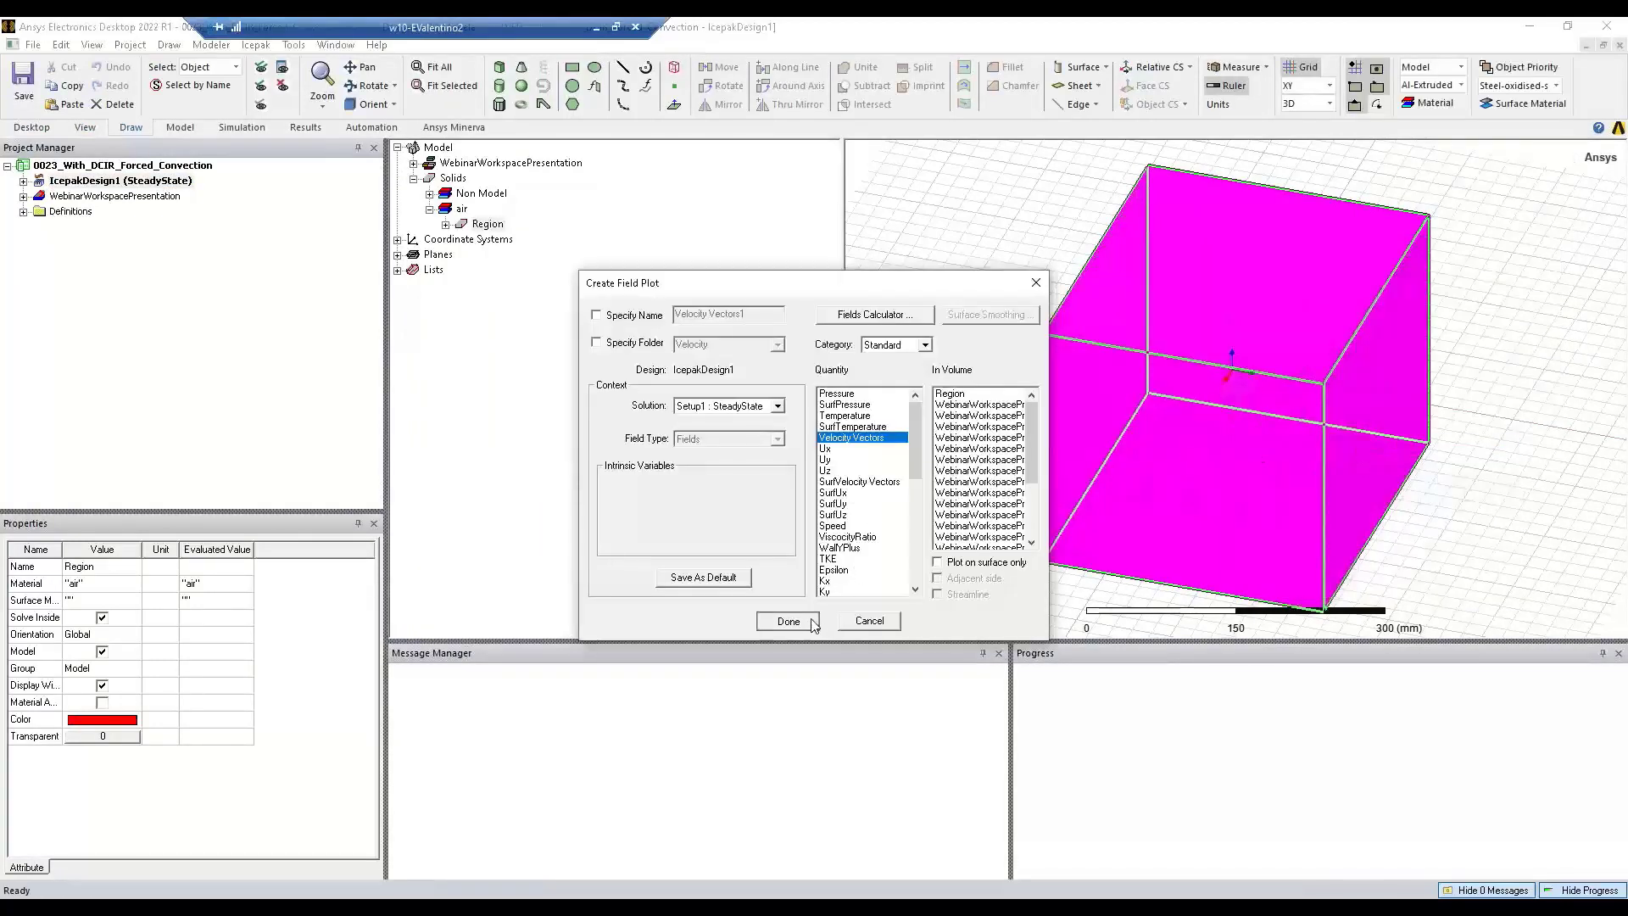
left_click(788, 620)
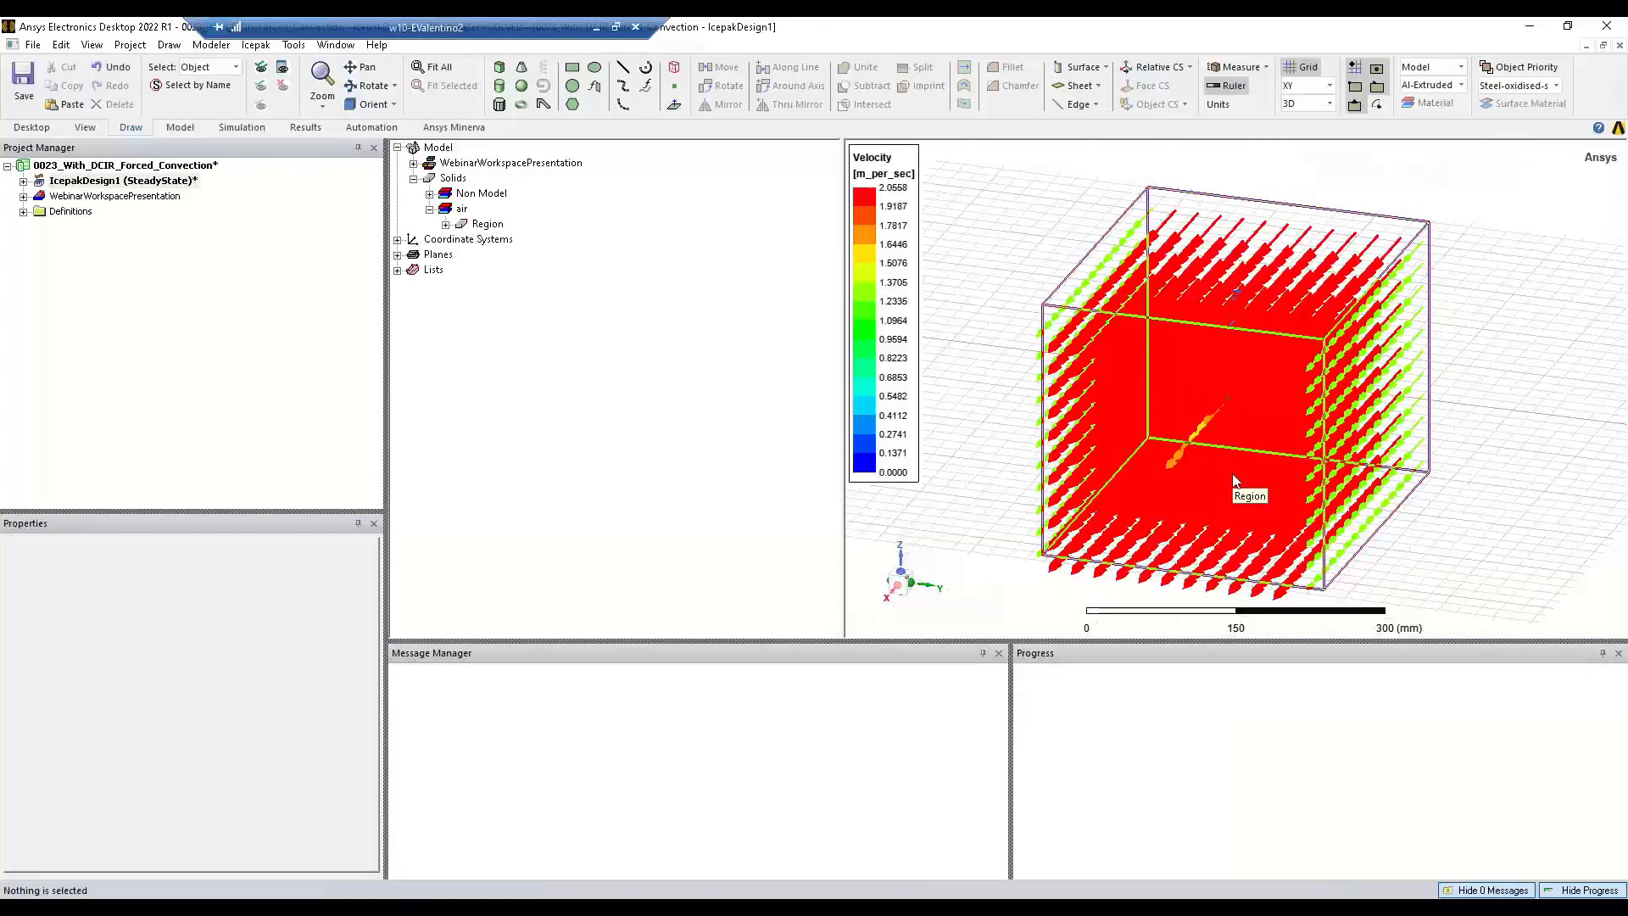
left_click_drag(1234, 480, 1107, 426)
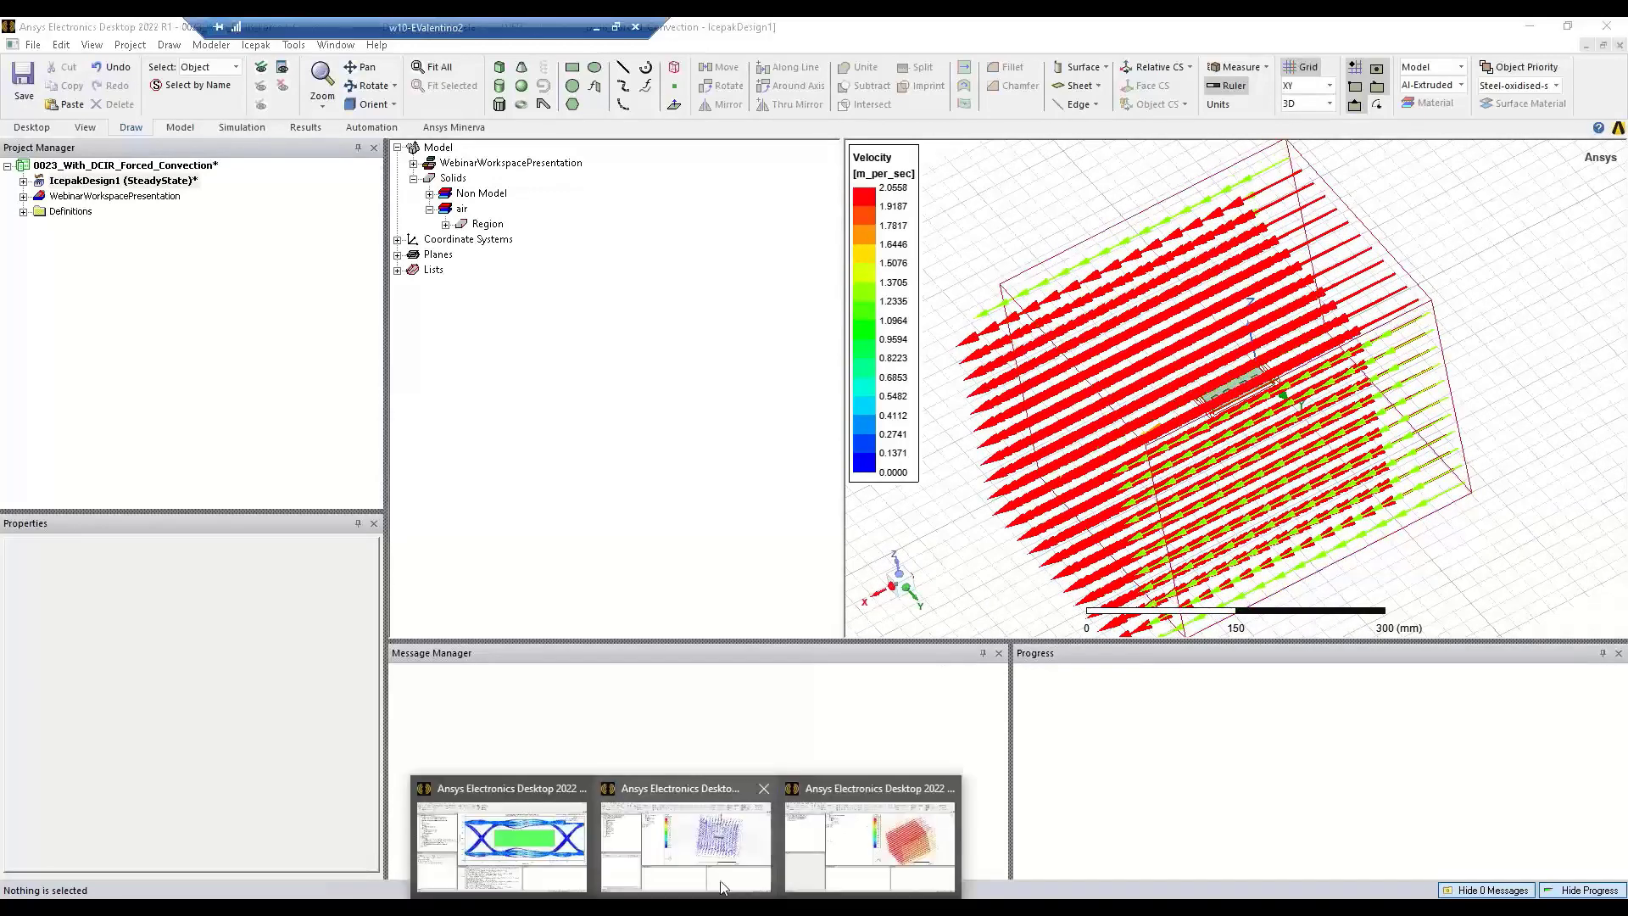
left_click(607, 872)
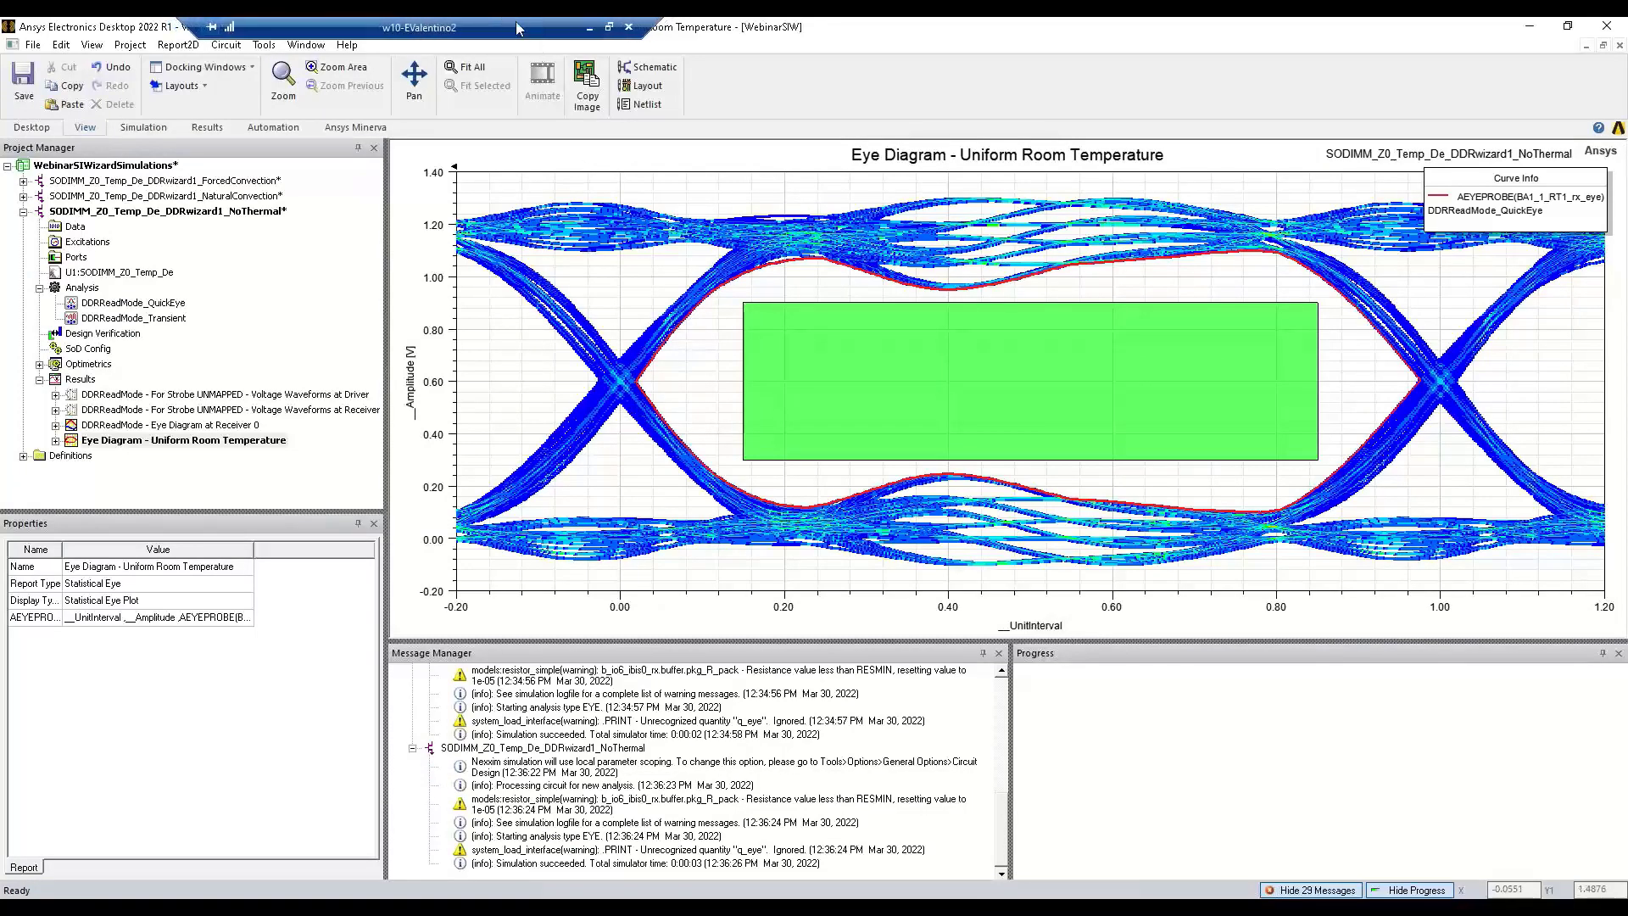
- Drag the Electronics Desktop eye diagram window by its title bar
left_click_drag(519, 28, 530, 31)
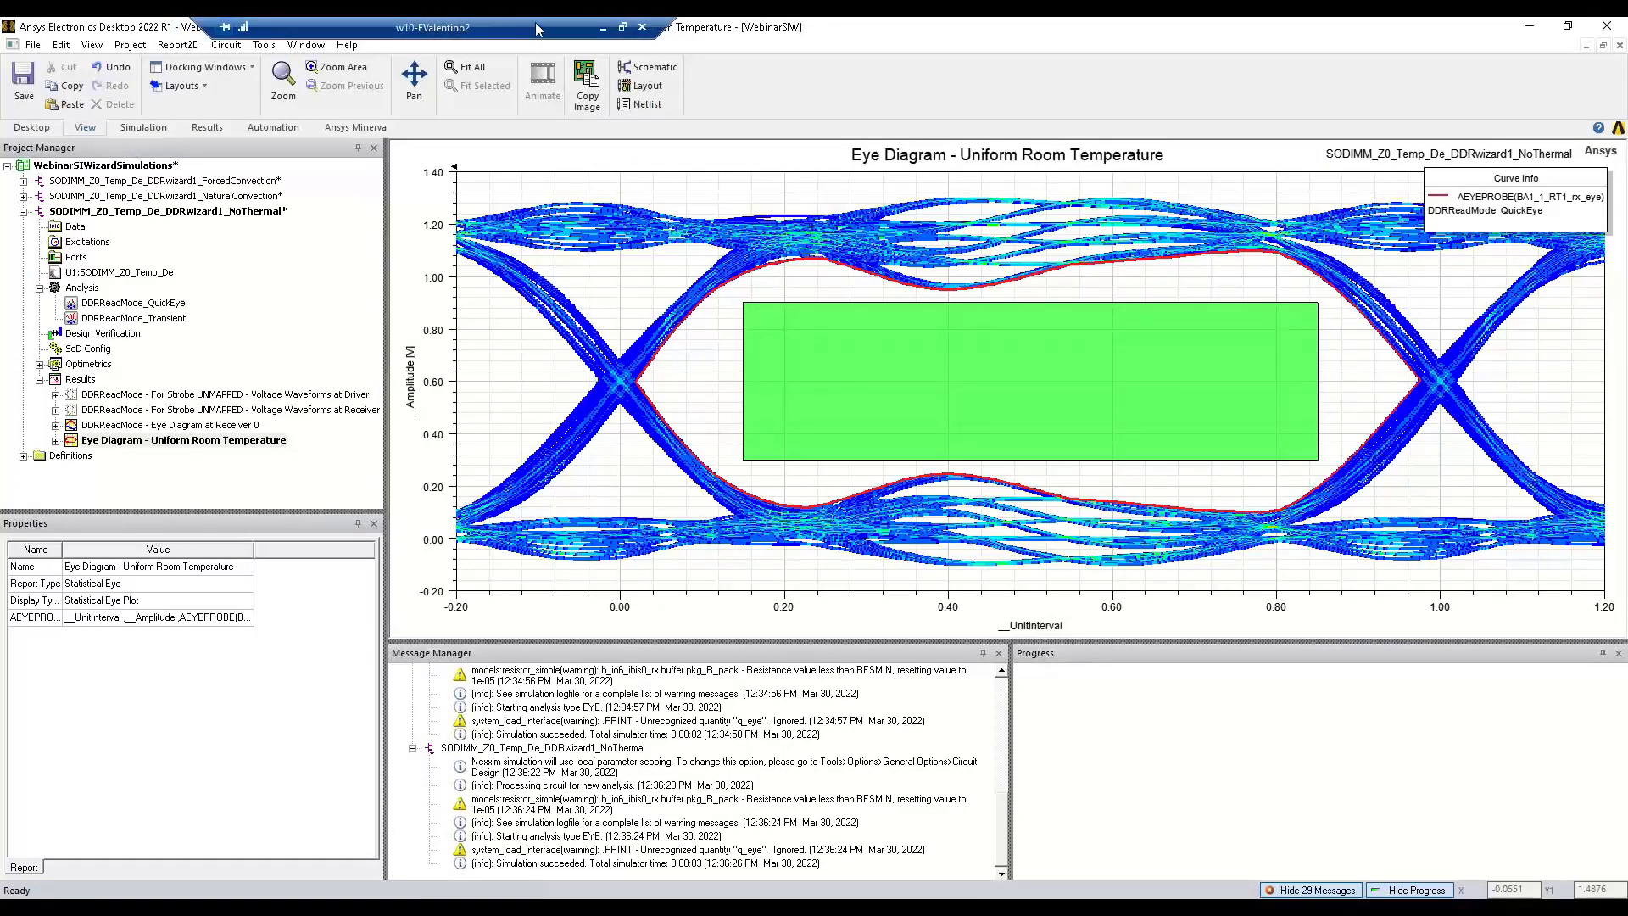